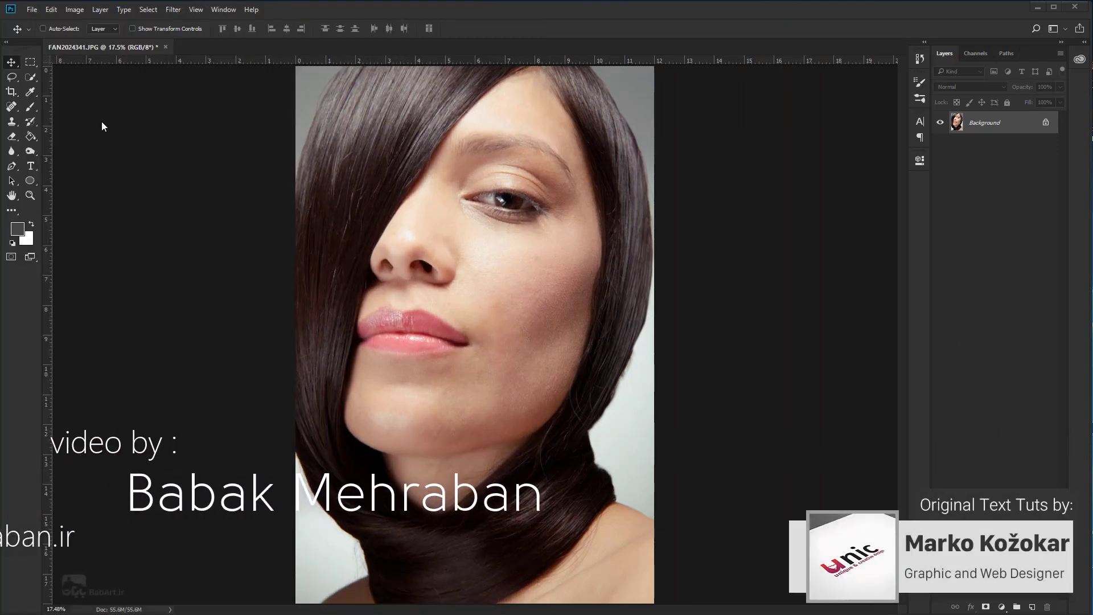
Resize the portrait from 3600×5400 to 1100×1650 pixels and fit it on screen
left_click(75, 10)
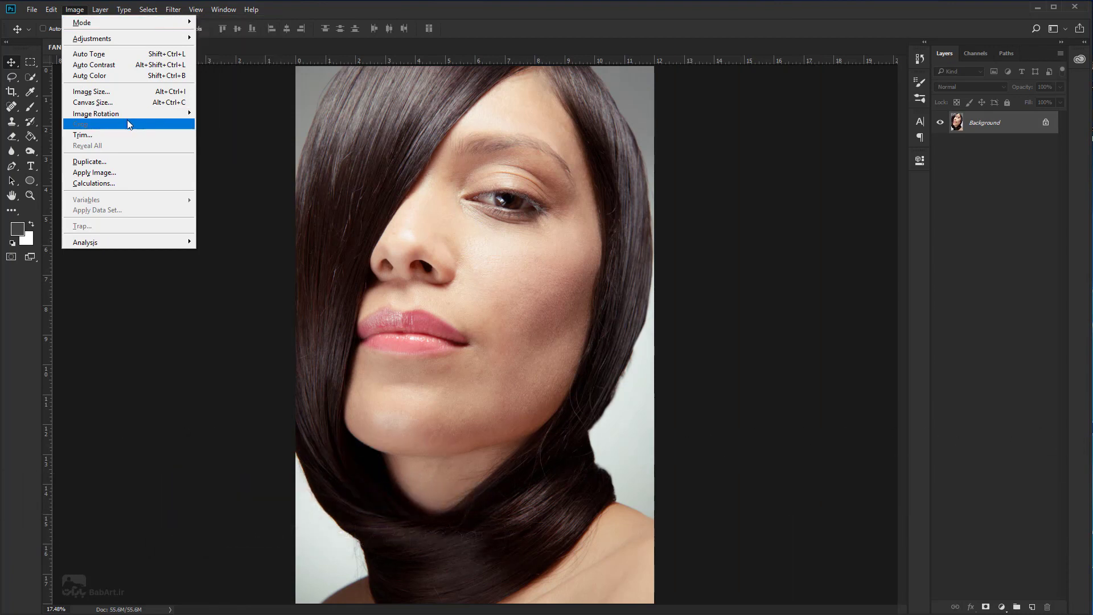
left_click(91, 92)
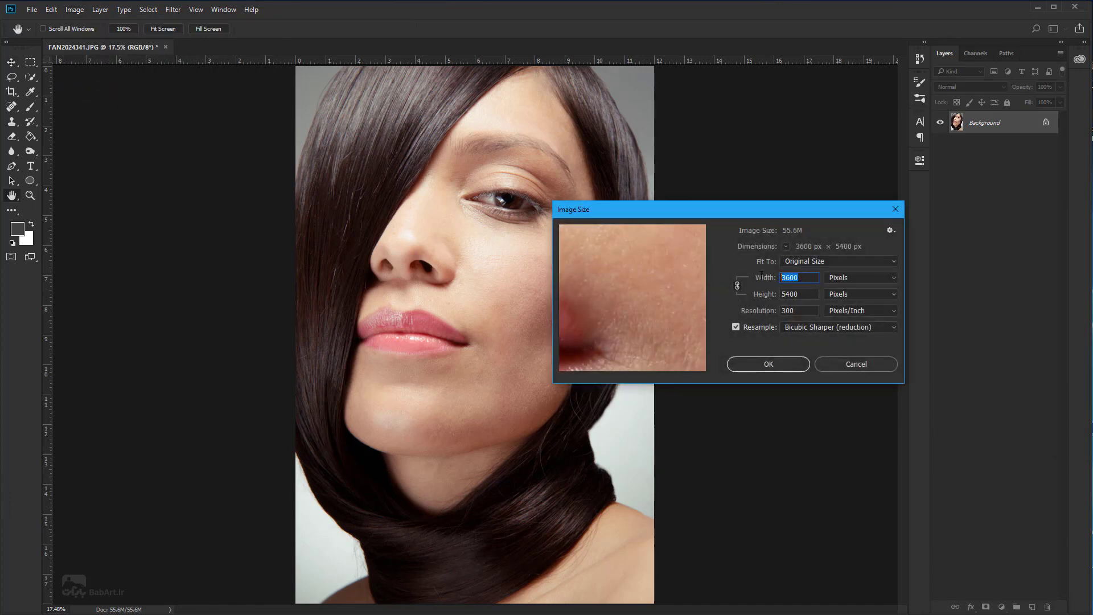
type("1")
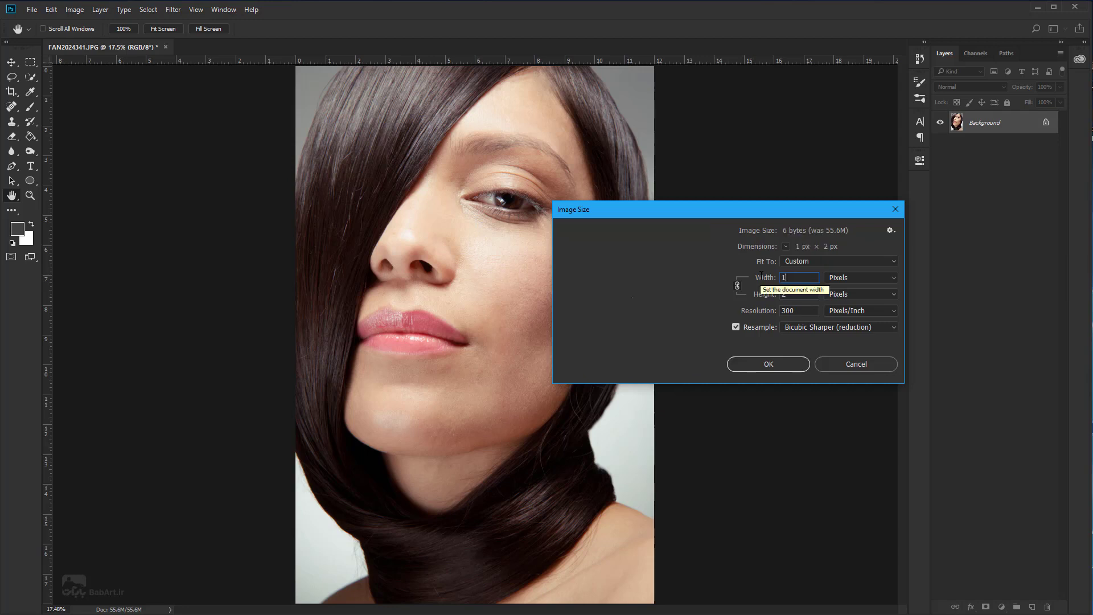
type("10")
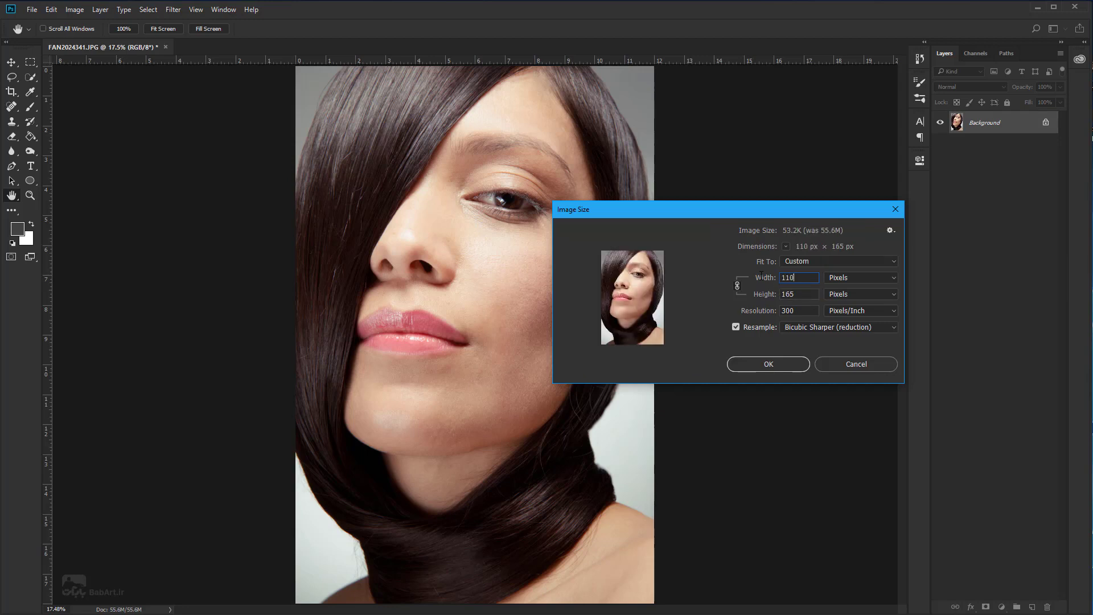
type("0")
left_click(860, 279)
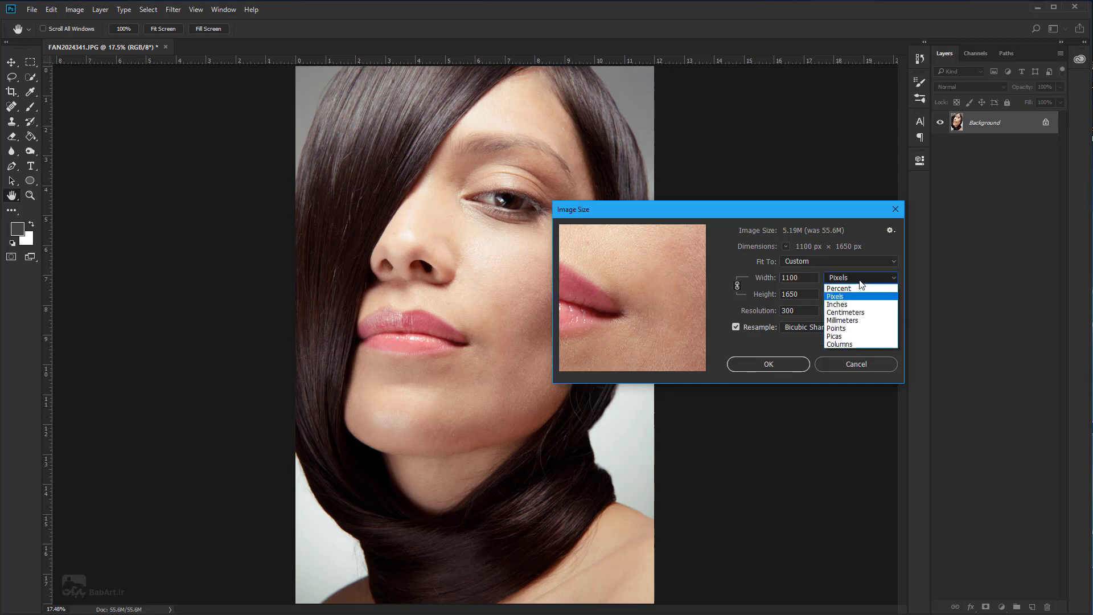
left_click(840, 292)
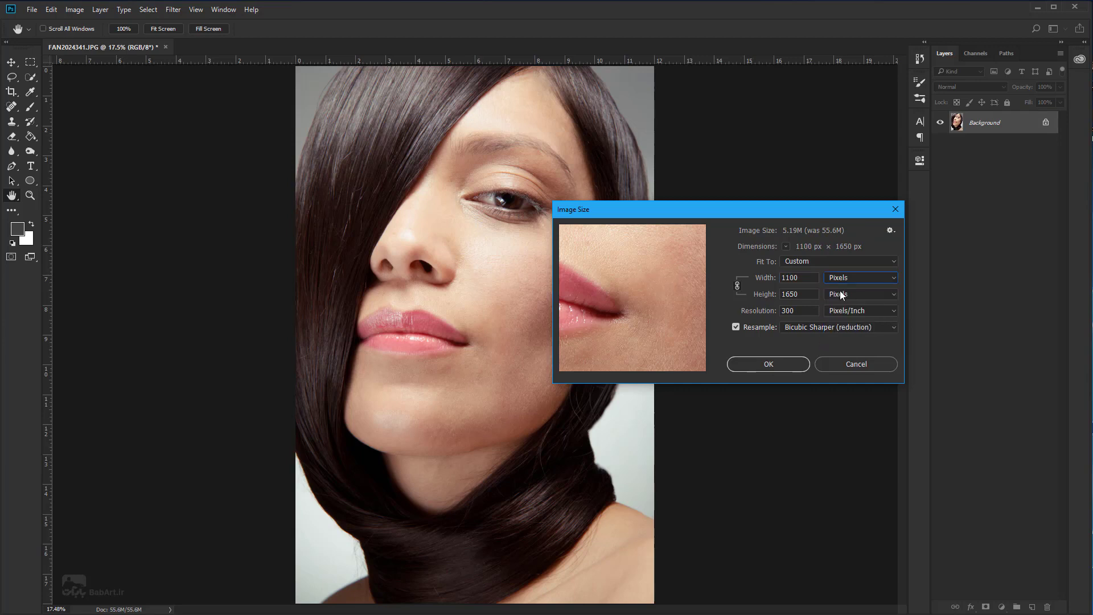
left_click(773, 363)
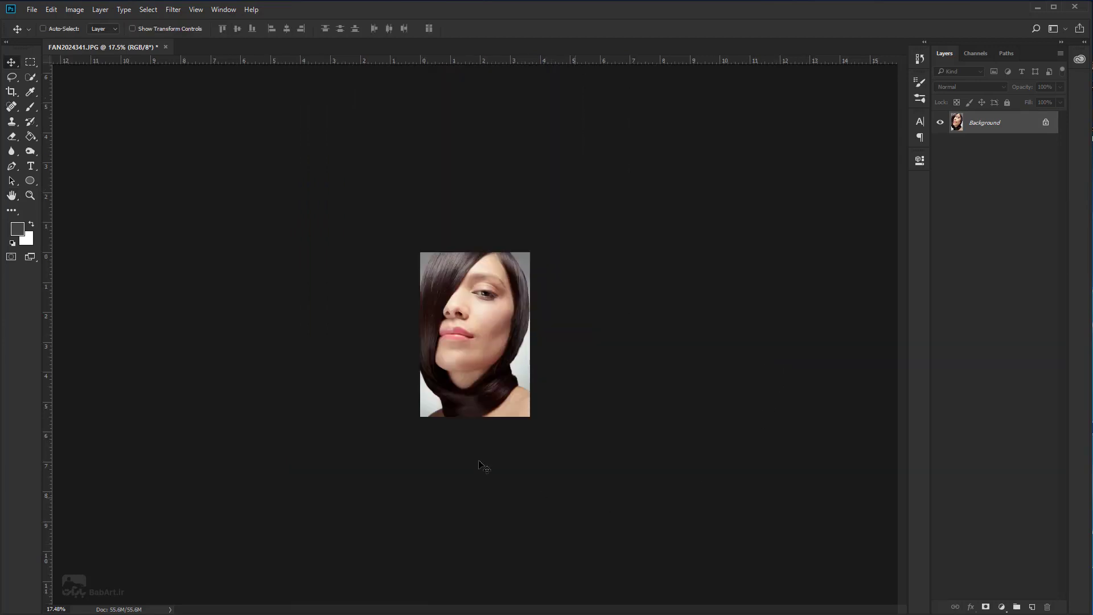
key("ctrl+0")
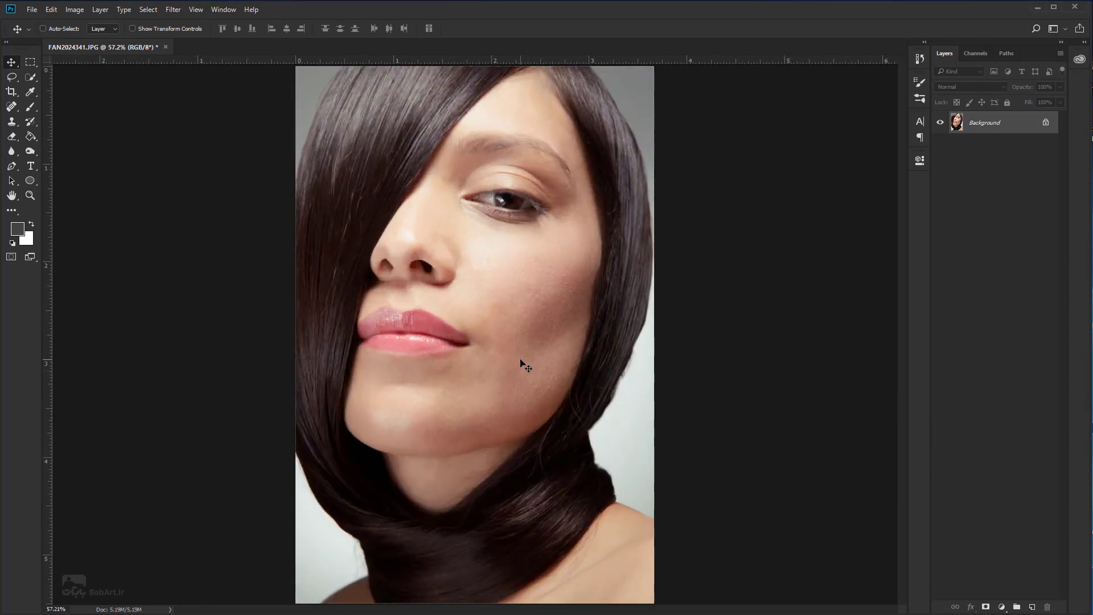
Show and enlarge the Actions panel, then start a new action
left_click(227, 11)
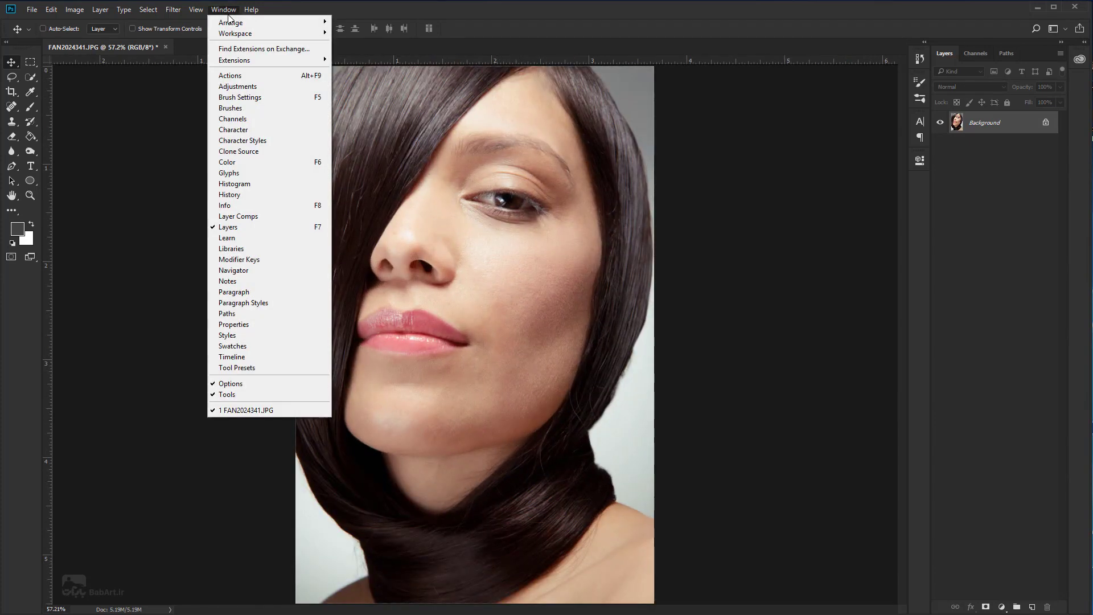
left_click(228, 77)
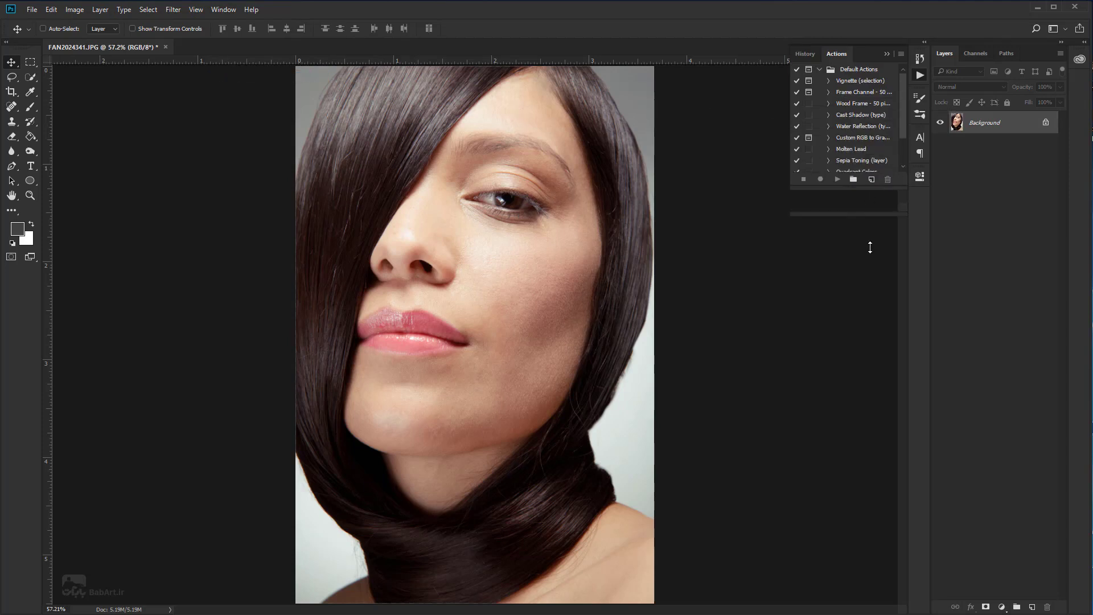
left_click_drag(870, 247, 887, 367)
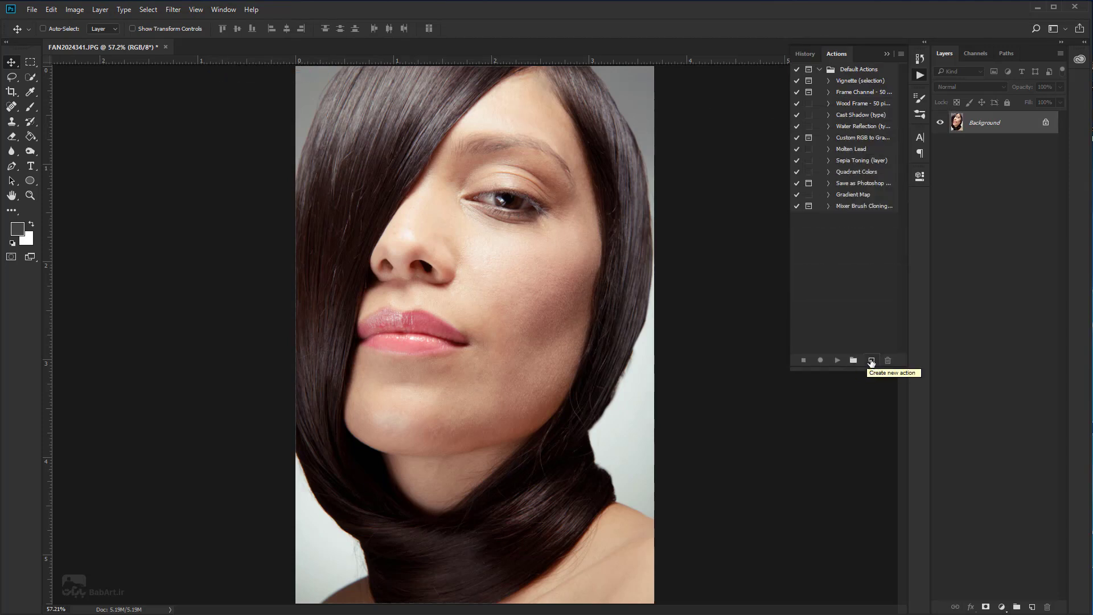
left_click(871, 360)
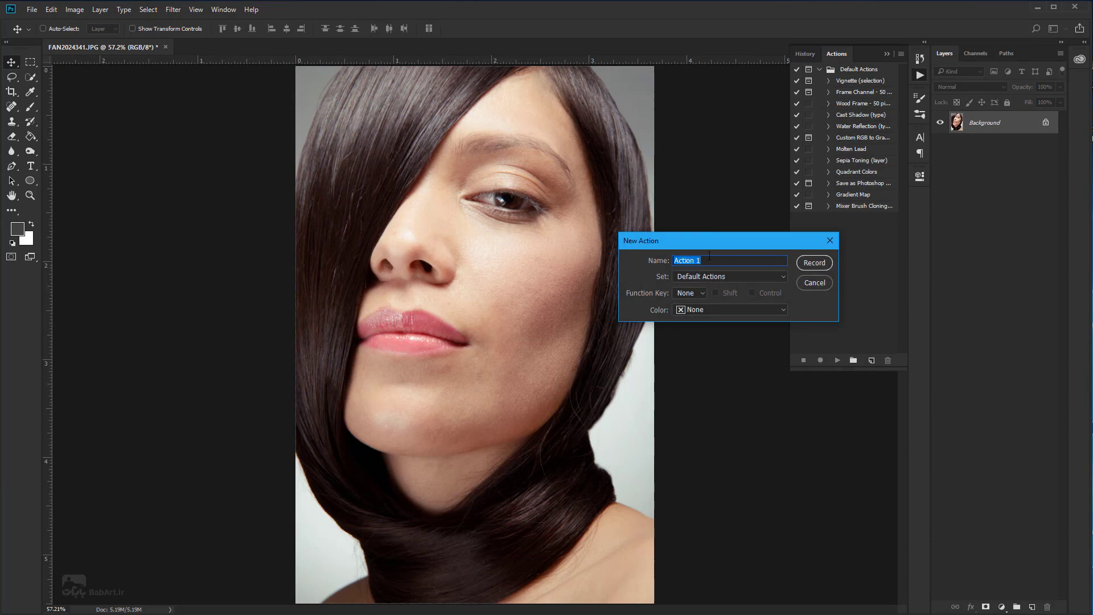
left_click(709, 260)
left_click_drag(704, 261, 661, 263)
Name the new action 001-Vexel Art Style-BabArt.iR
type("001-")
type("اش")
key("BackSpace")
key("BackSpace")
type("t.")
key("ctrl+a")
left_click(688, 260)
type("Vexel Art Style-")
Keep the action in Default Actions, start recording, and duplicate the Background layer
left_click(788, 278)
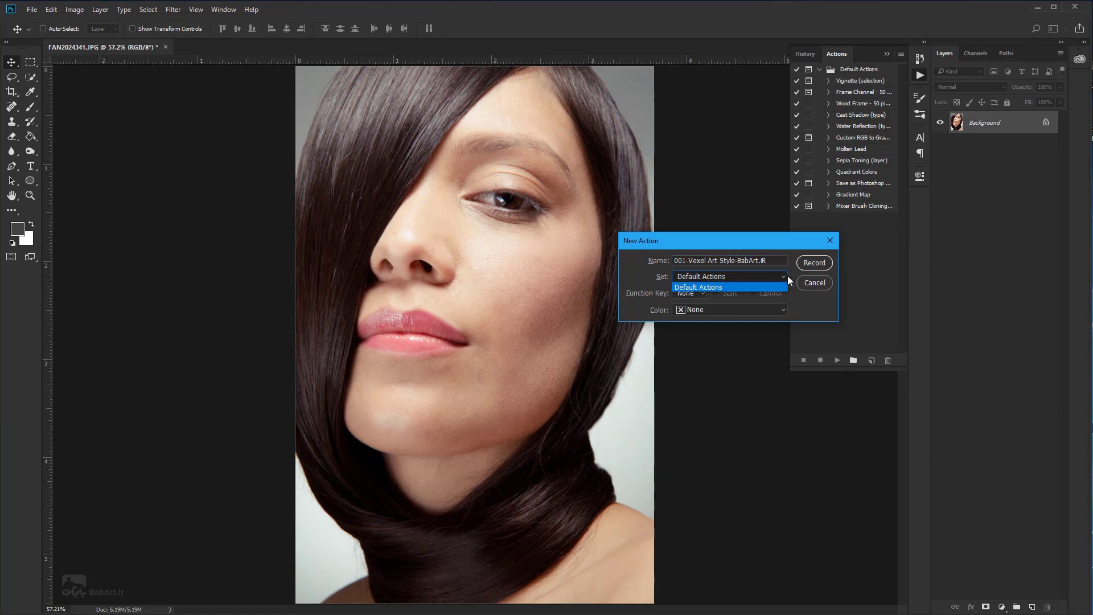
left_click(699, 292)
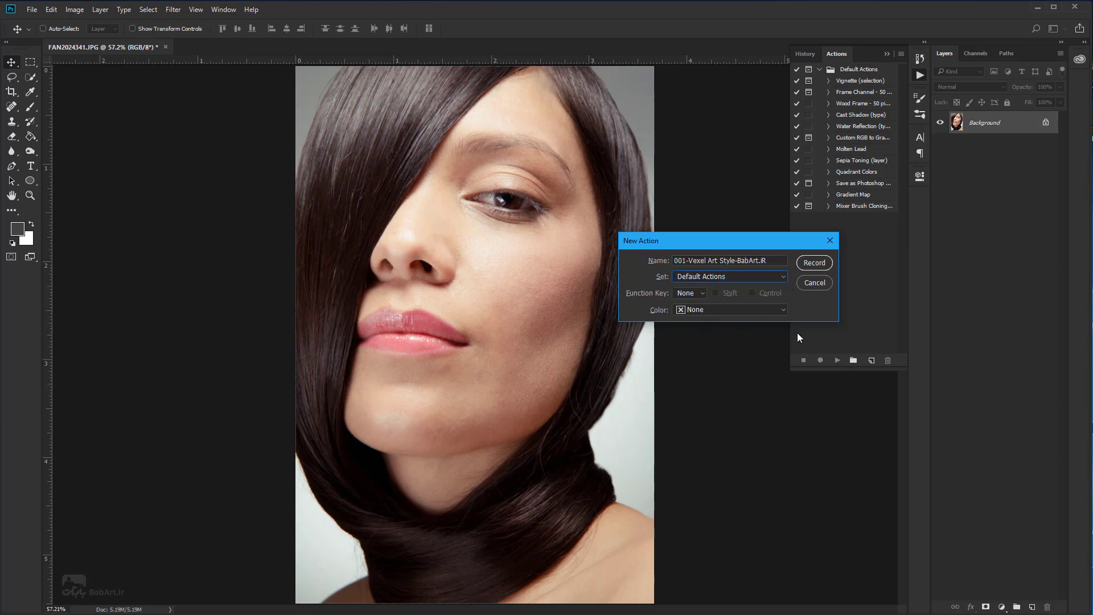
left_click(815, 262)
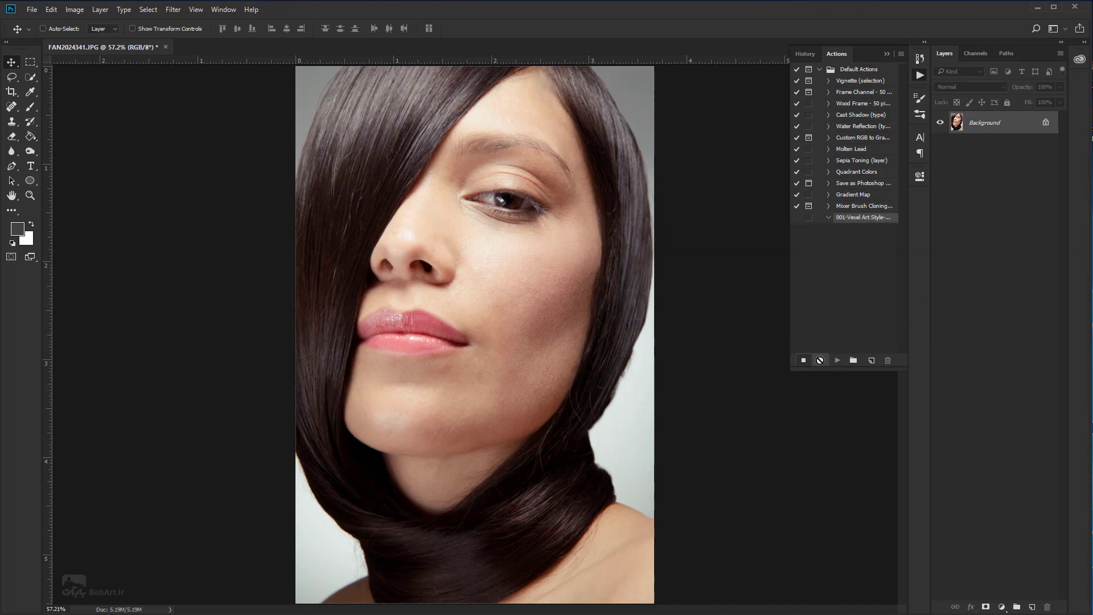
left_click_drag(1009, 117, 1031, 606)
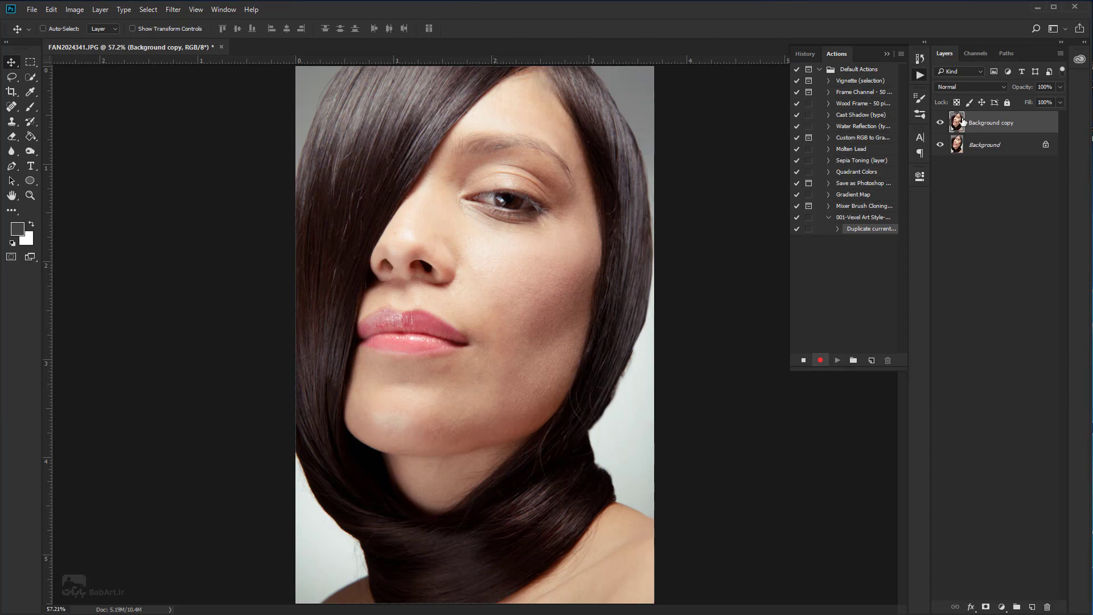
Apply Shadows/Highlights with Shadows Amount 50% to Background copy
left_click(76, 10)
mouse_move(92, 38)
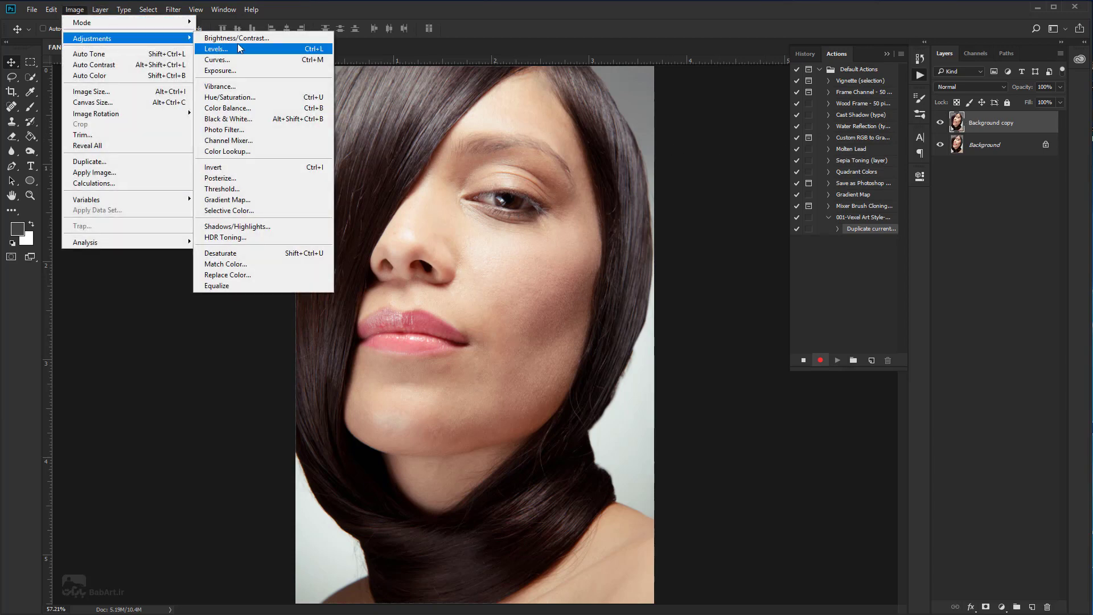
left_click(265, 227)
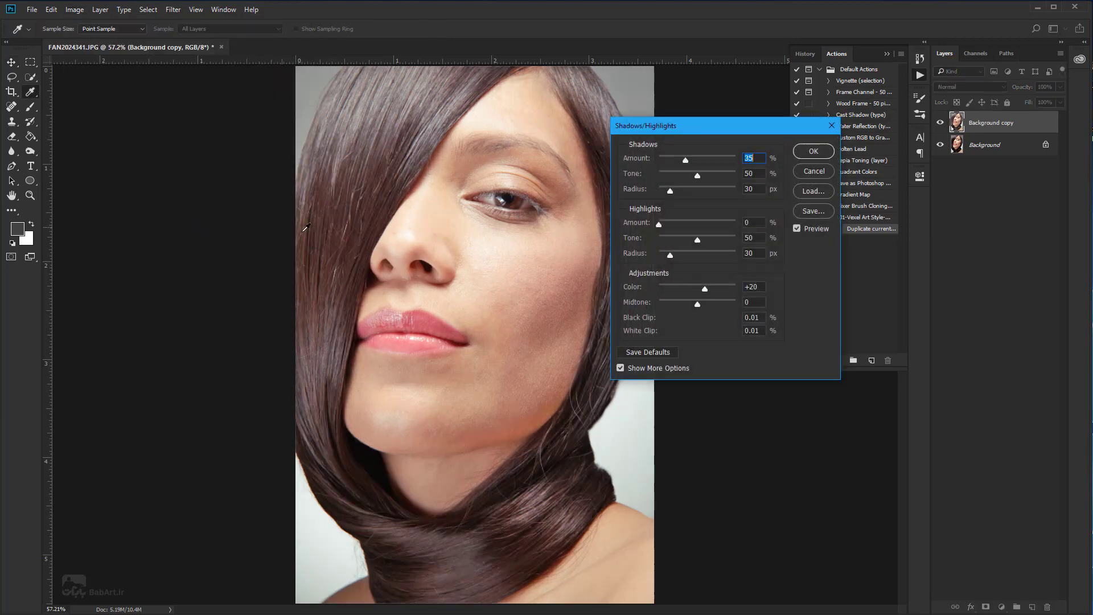
left_click(638, 367)
left_click(653, 228)
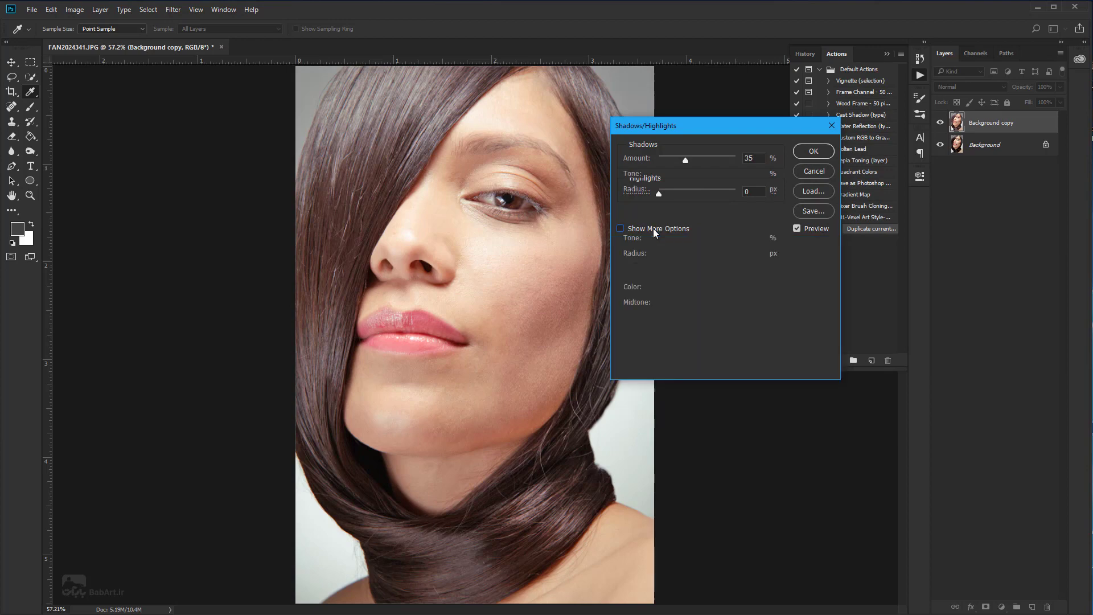
left_click_drag(763, 157, 712, 157)
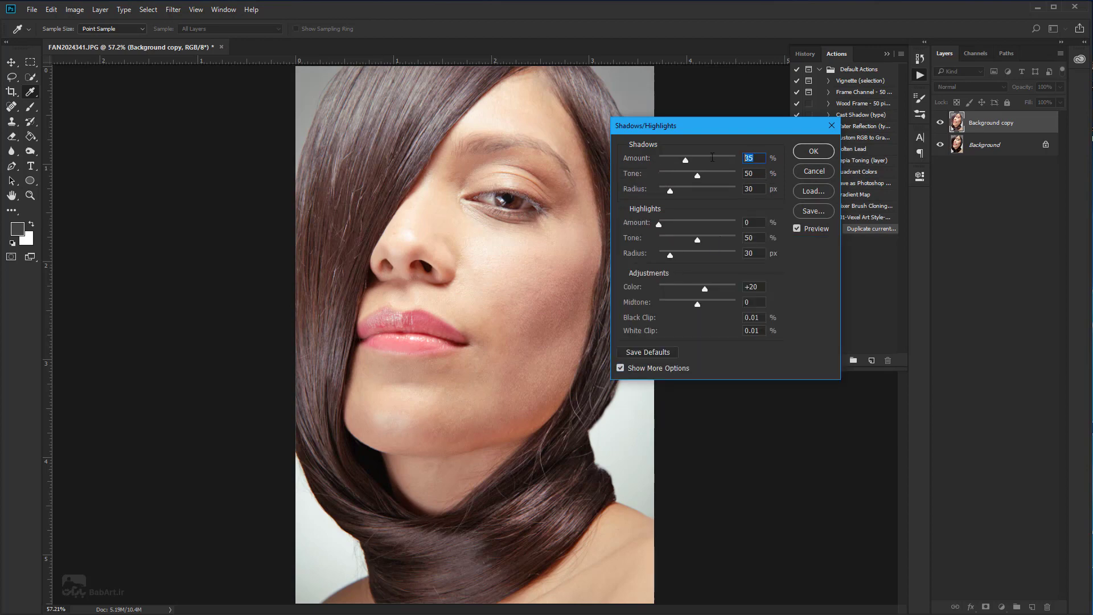
type("5")
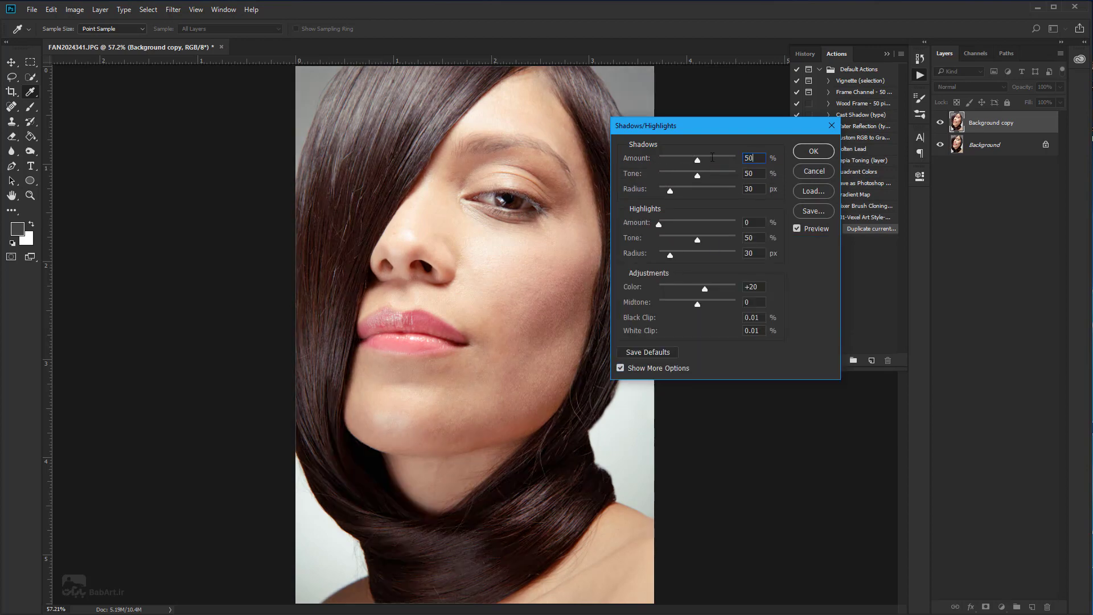
type("0")
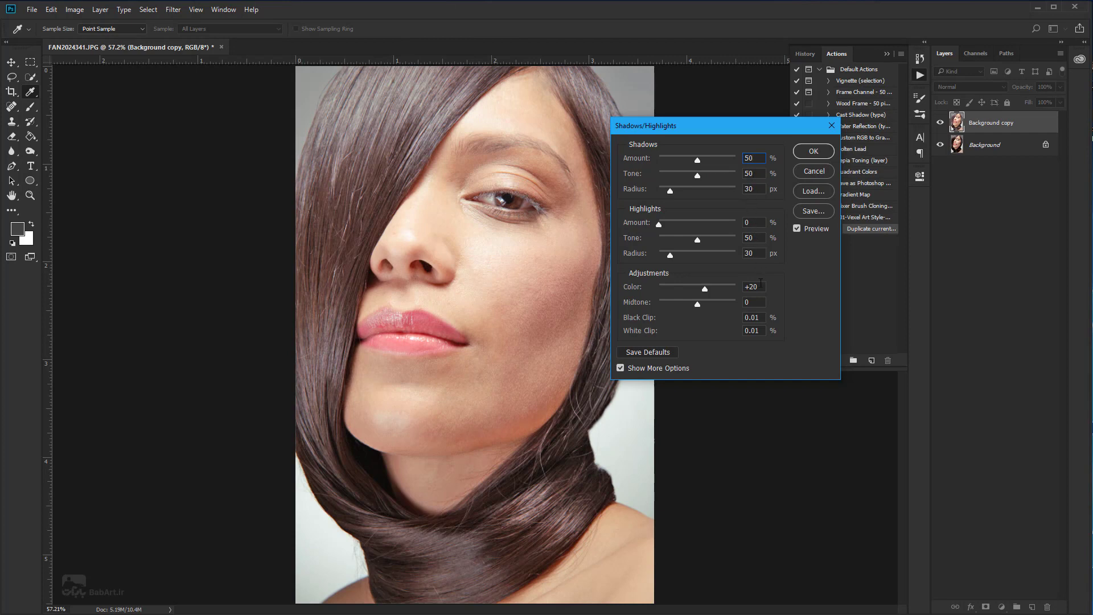
left_click(814, 152)
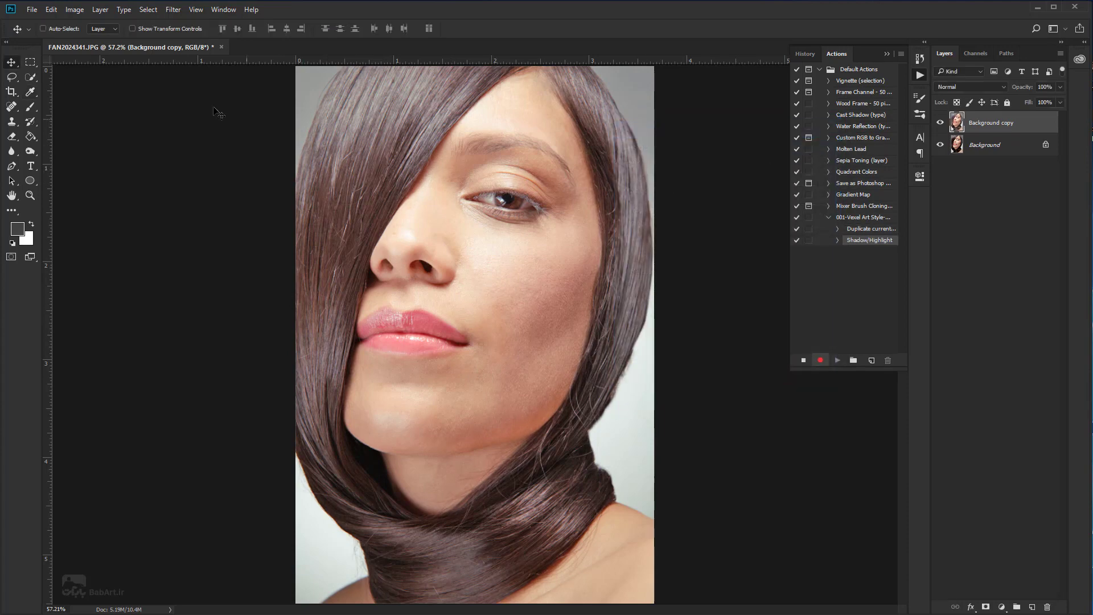
Apply another Shadows/Highlights pass: Shadows 50, Highlights 20, Color -100, Midtone +100
left_click(70, 10)
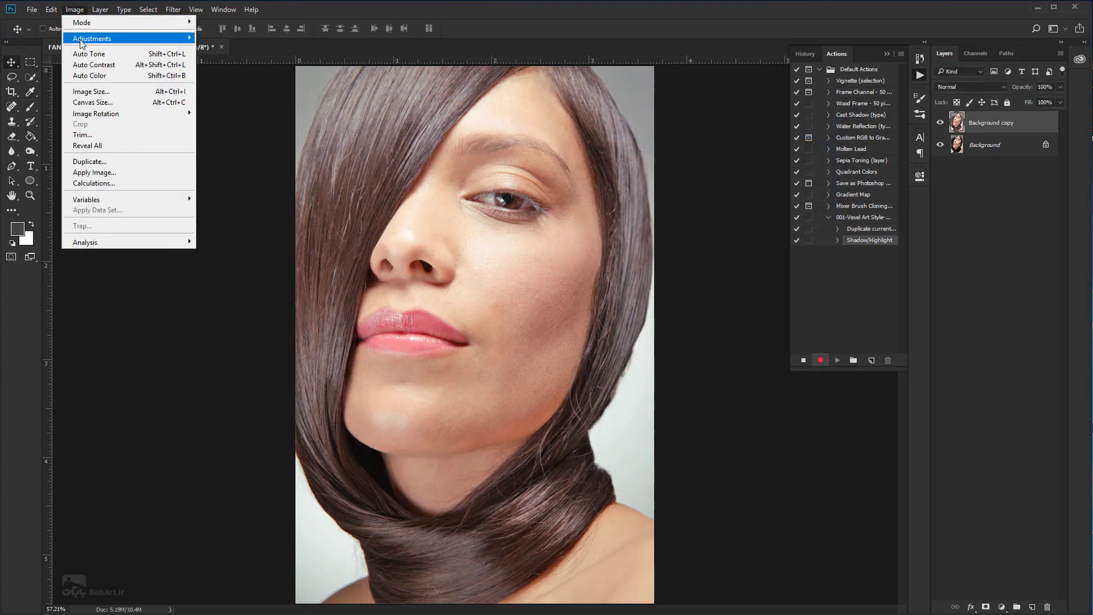
mouse_move(128, 39)
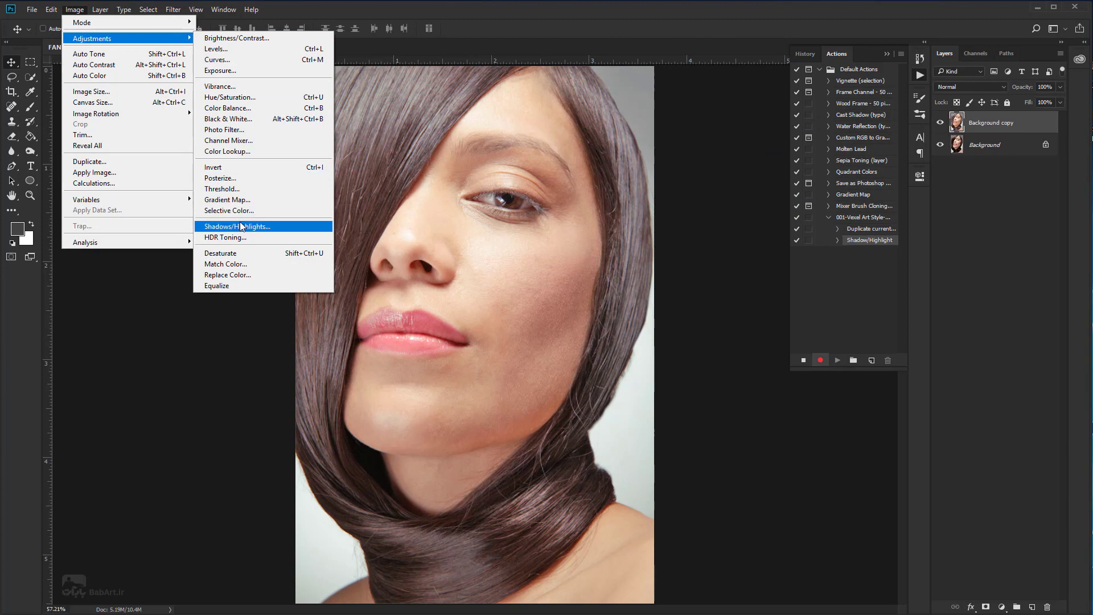
left_click(240, 226)
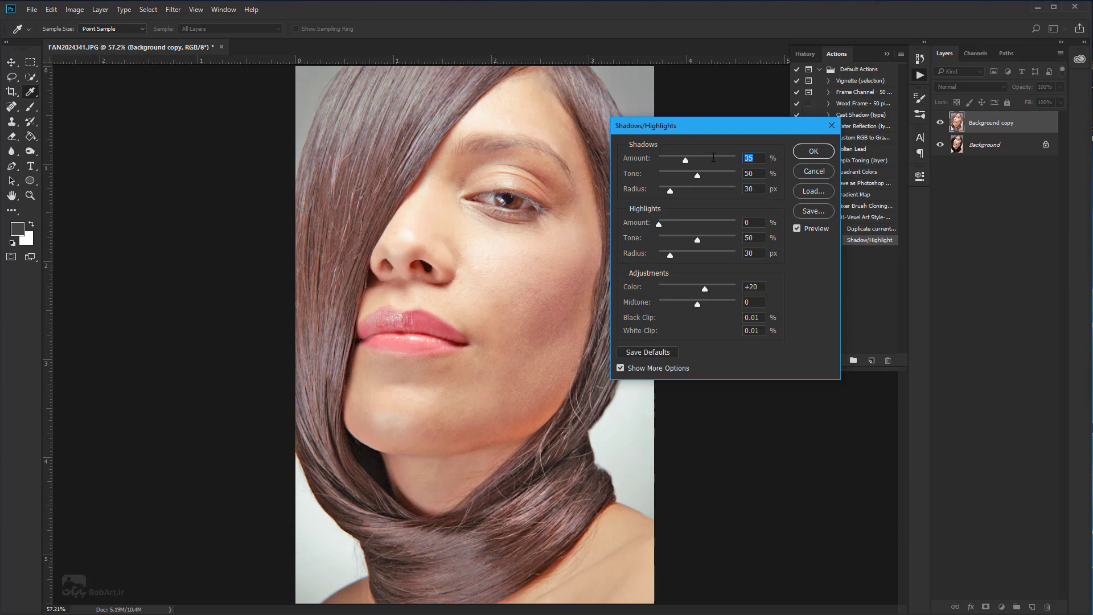
type("50")
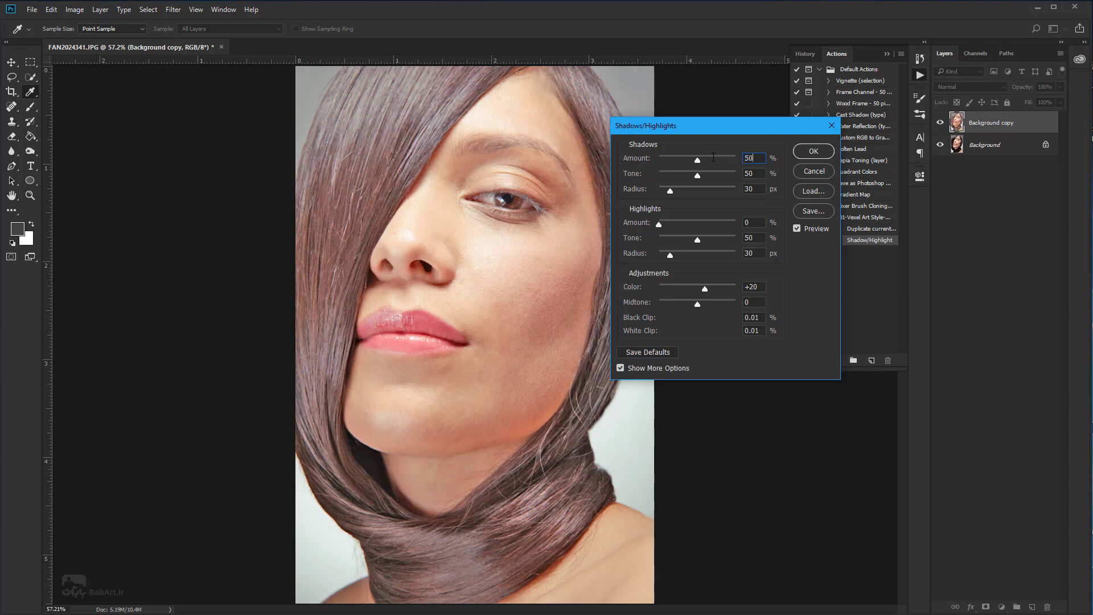
key("Tab")
key("Tab")
key("Tab")
type("20")
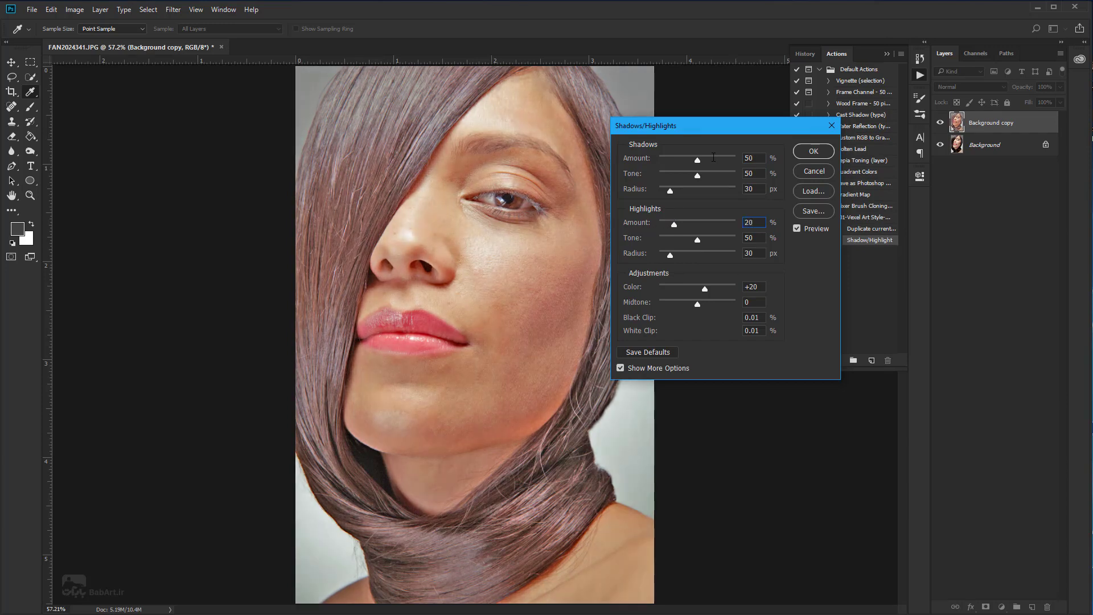
key("Tab")
key("Tab")
key("Tab")
type("-100")
key("Tab")
type("+100")
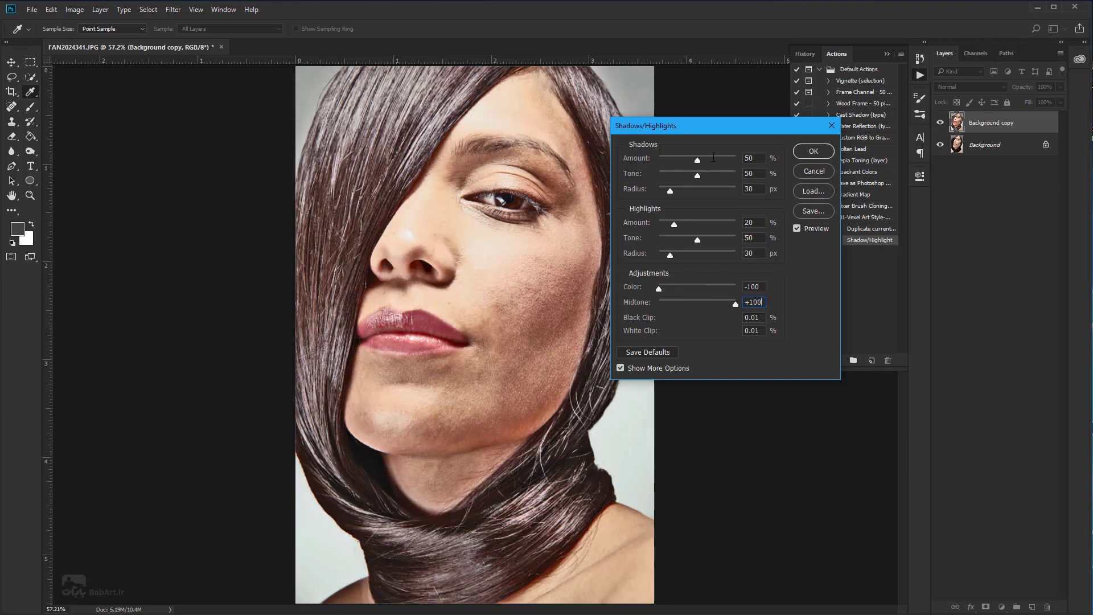
left_click(813, 151)
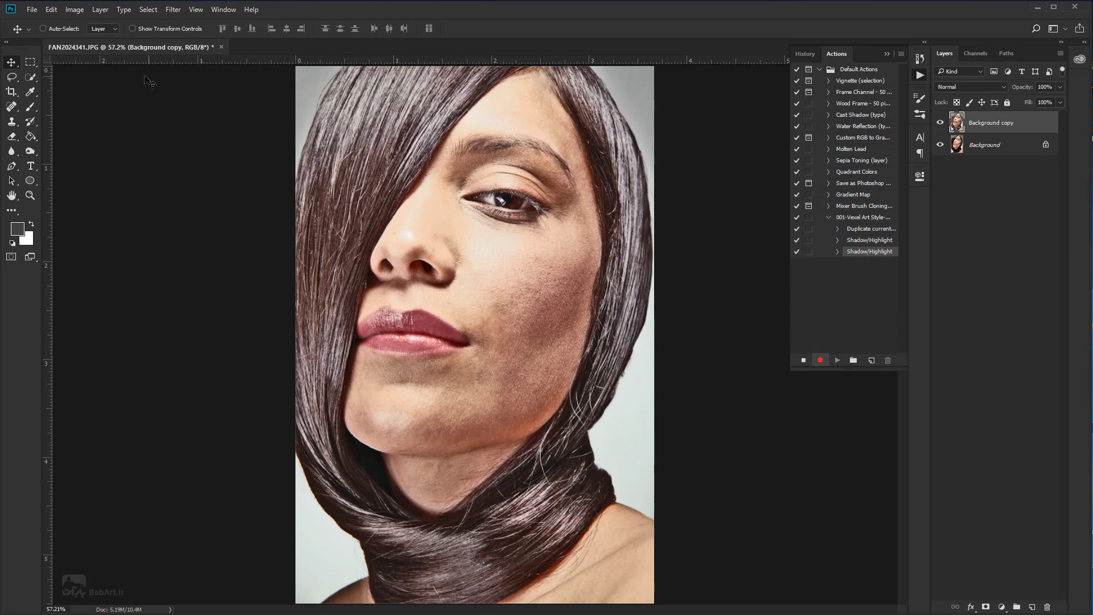
Lower the Brightness of Background copy to -20 with Brightness/Contrast
left_click(75, 10)
mouse_move(128, 39)
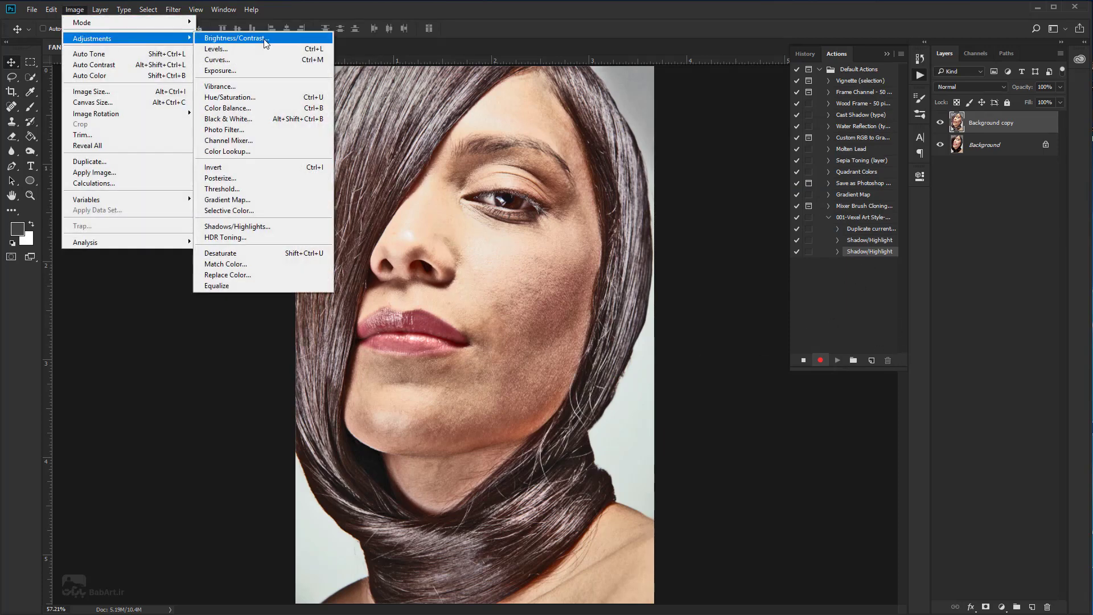
left_click(265, 40)
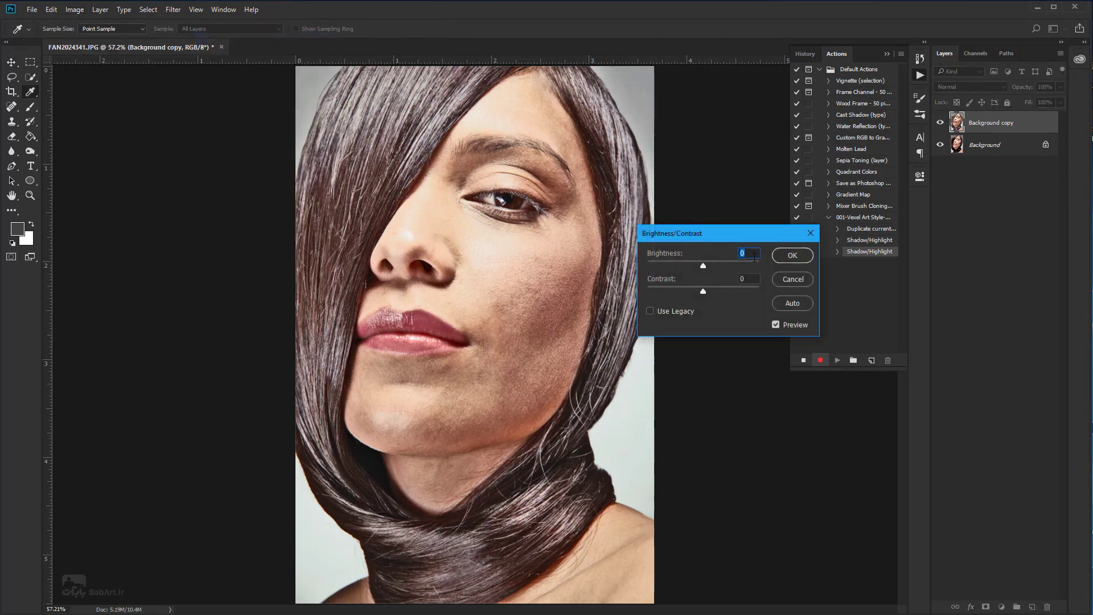
type("-20")
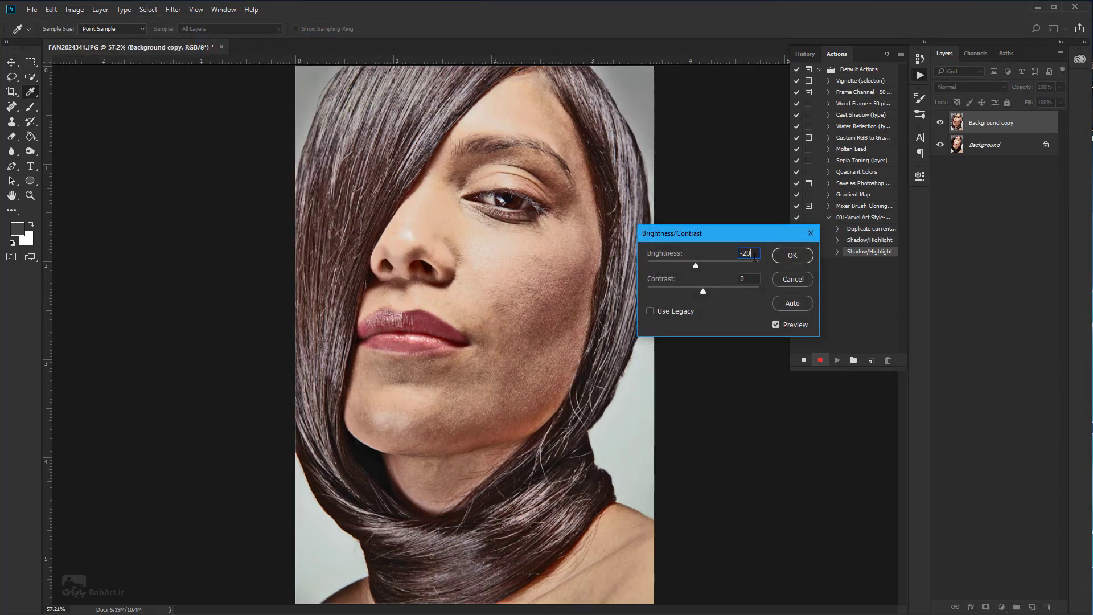
left_click(803, 260)
key("v")
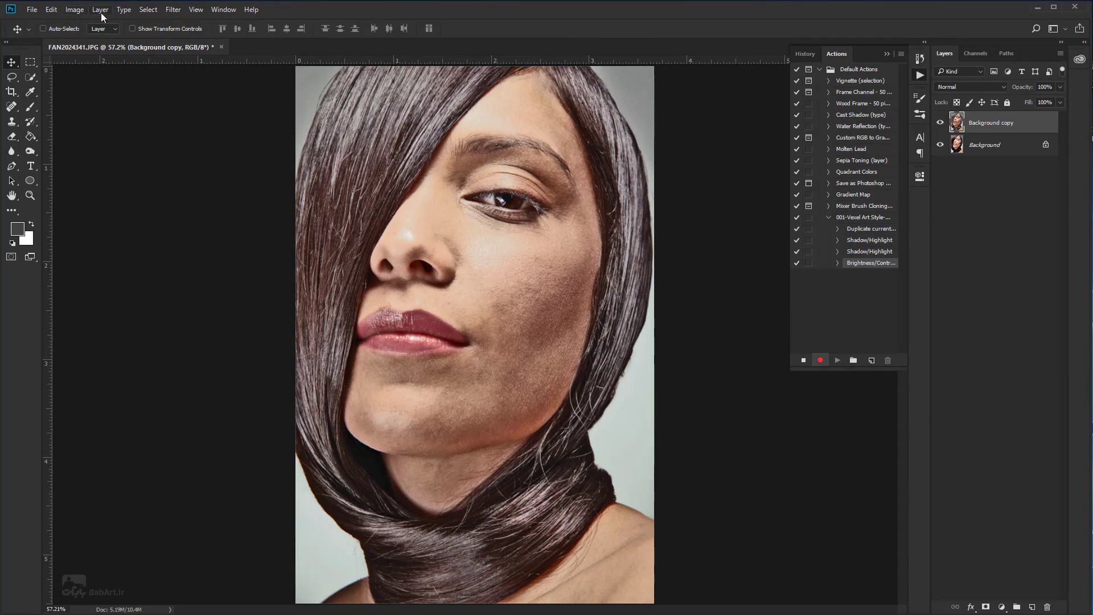
Sharpen with Unsharp Mask at Amount 500%, Radius 5.0 px, Threshold 0
left_click(173, 10)
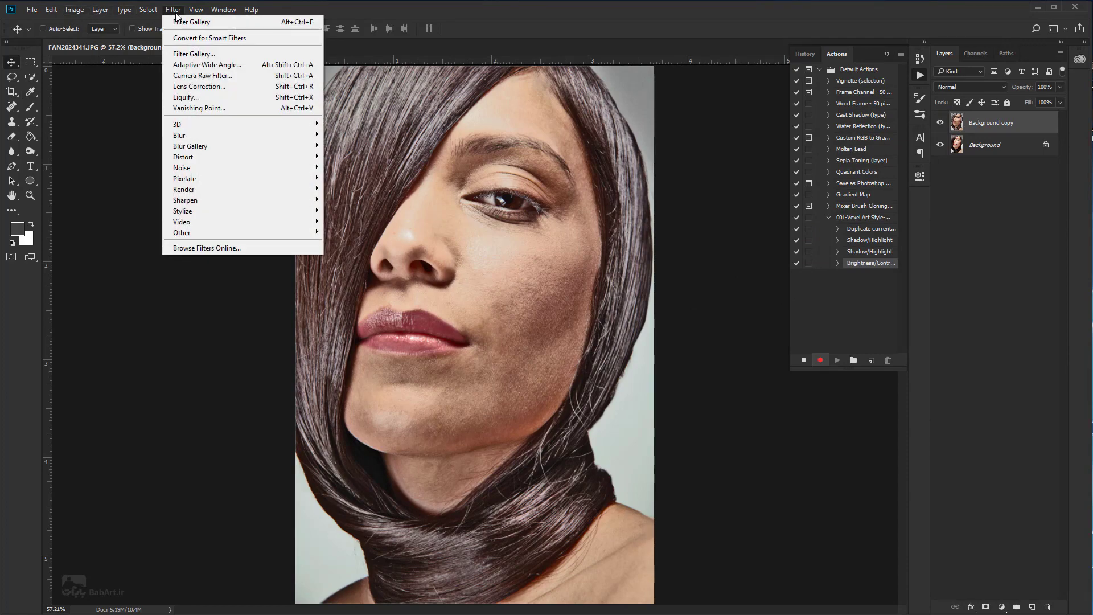
mouse_move(185, 199)
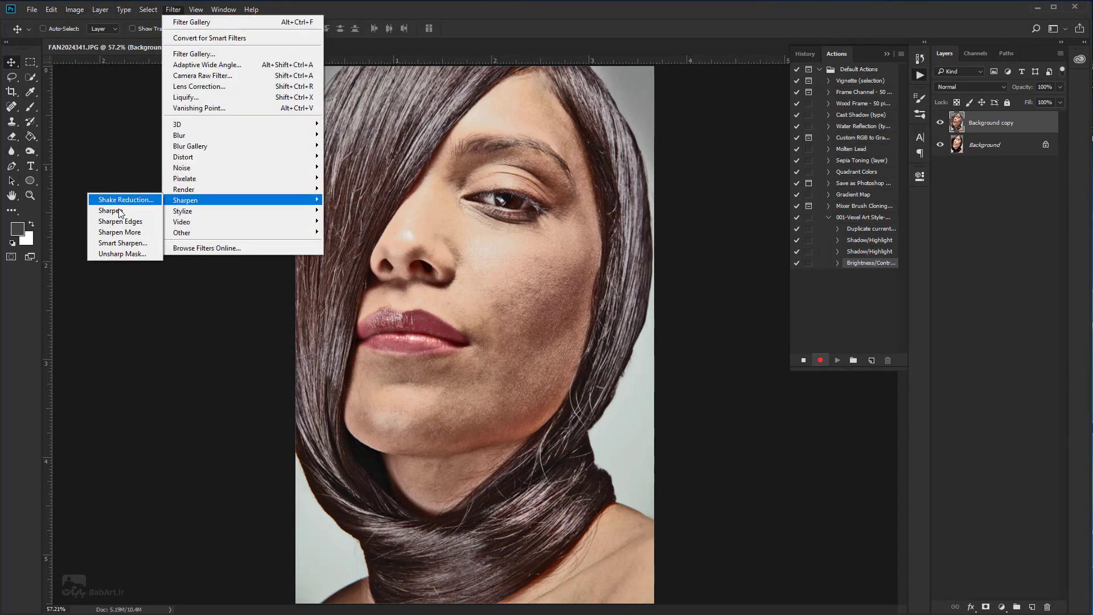
left_click(122, 254)
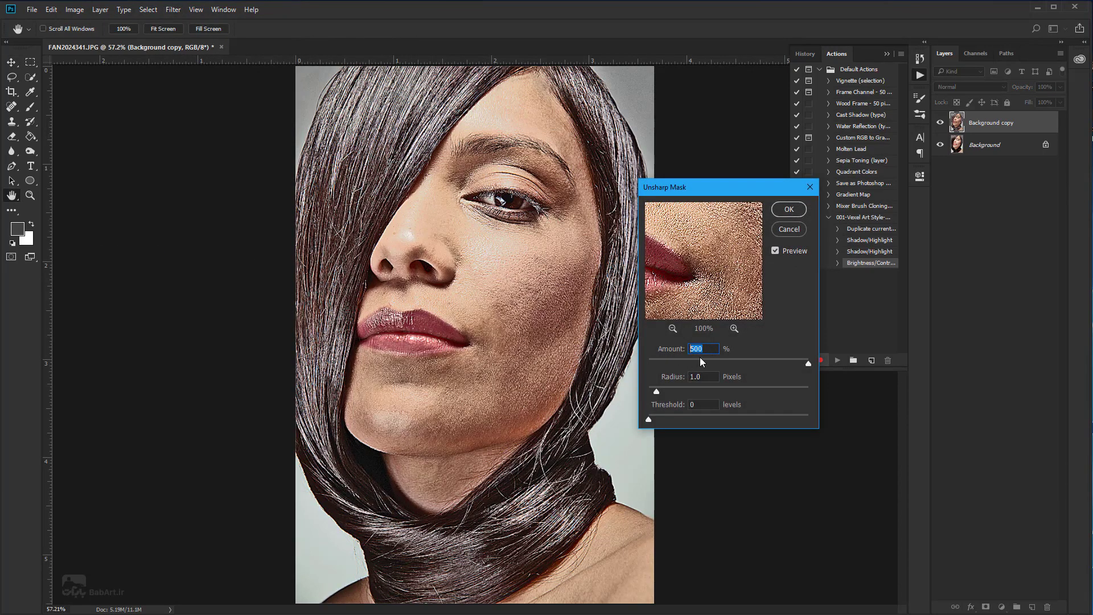
type("500")
key("Tab")
type("5.")
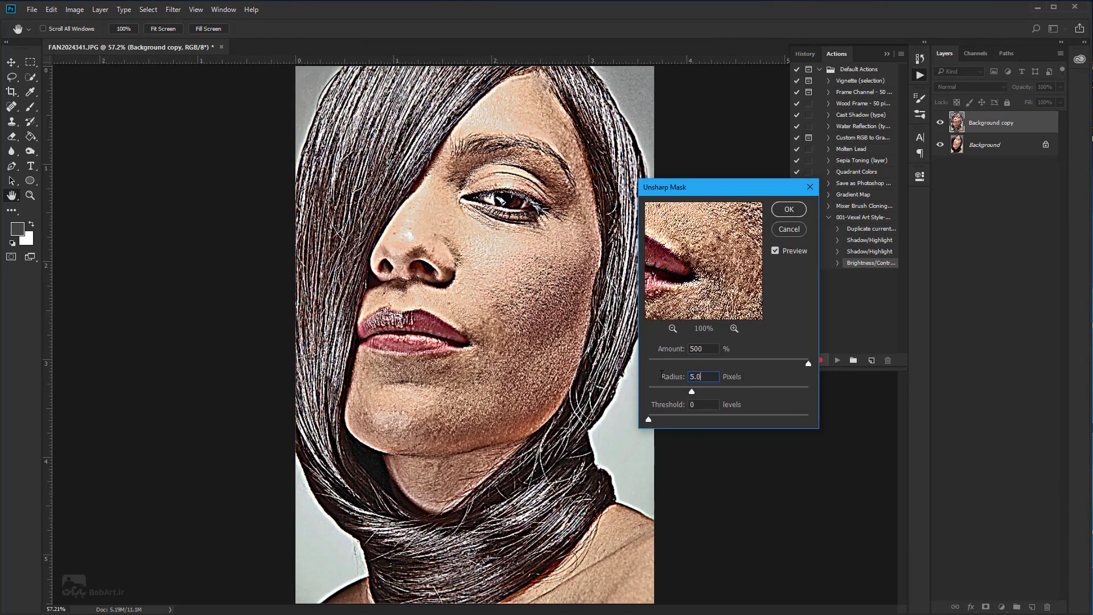
key("Tab")
left_click(795, 209)
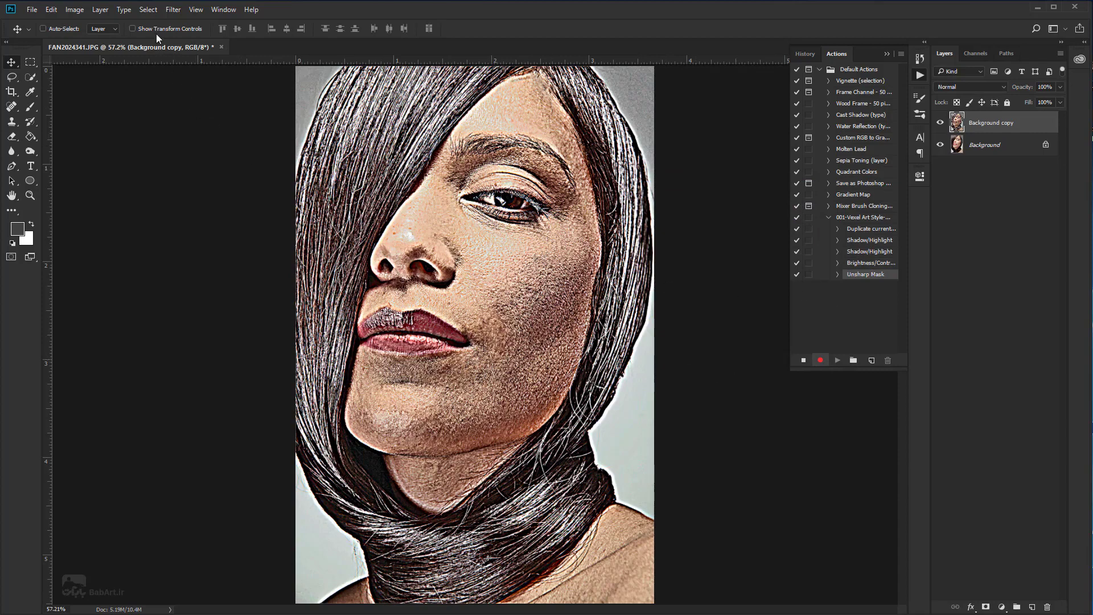
Apply the Diffuse filter in Anisotropic mode to Background copy
left_click(172, 10)
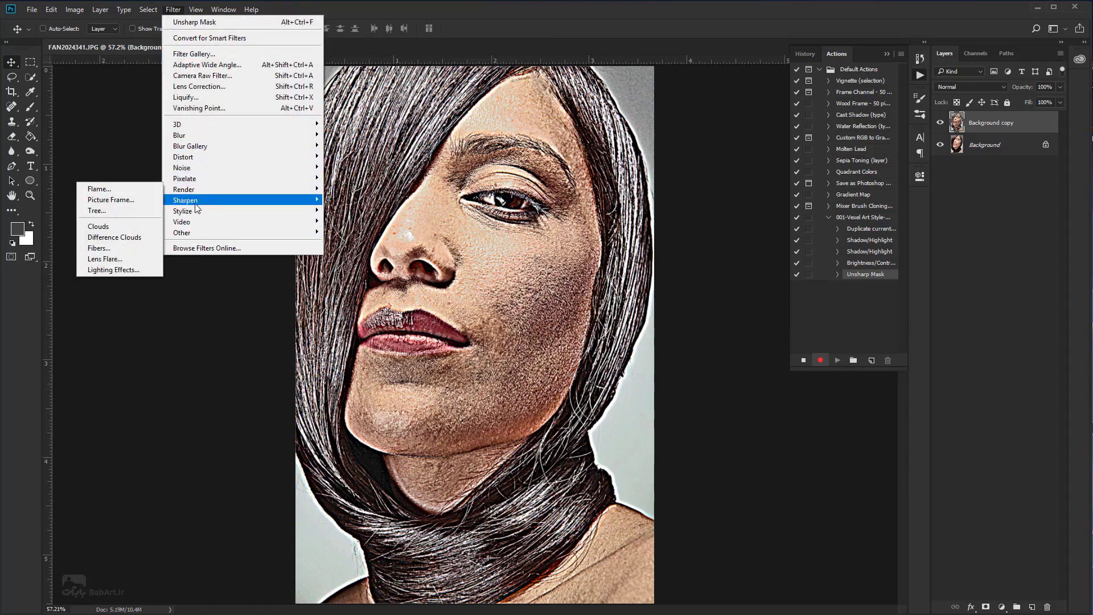
mouse_move(183, 211)
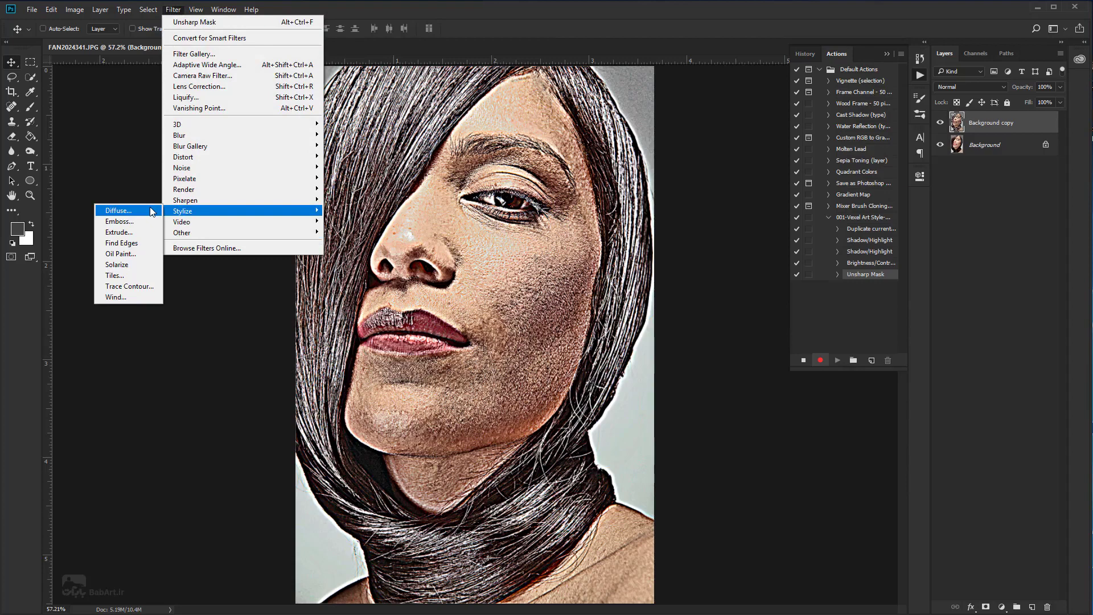
left_click(151, 211)
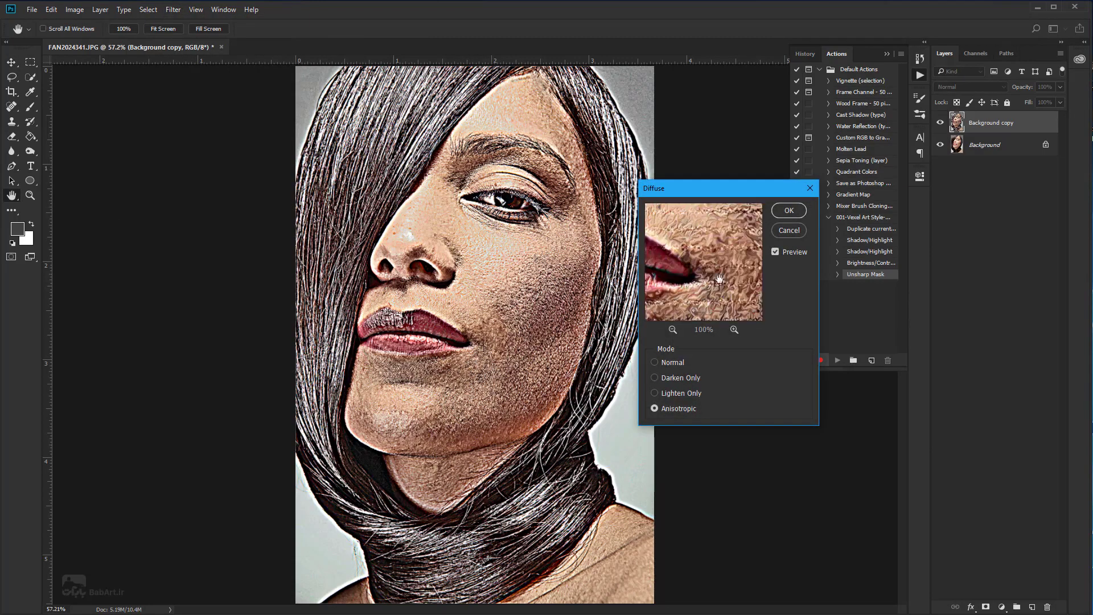
left_click(670, 364)
left_click(670, 378)
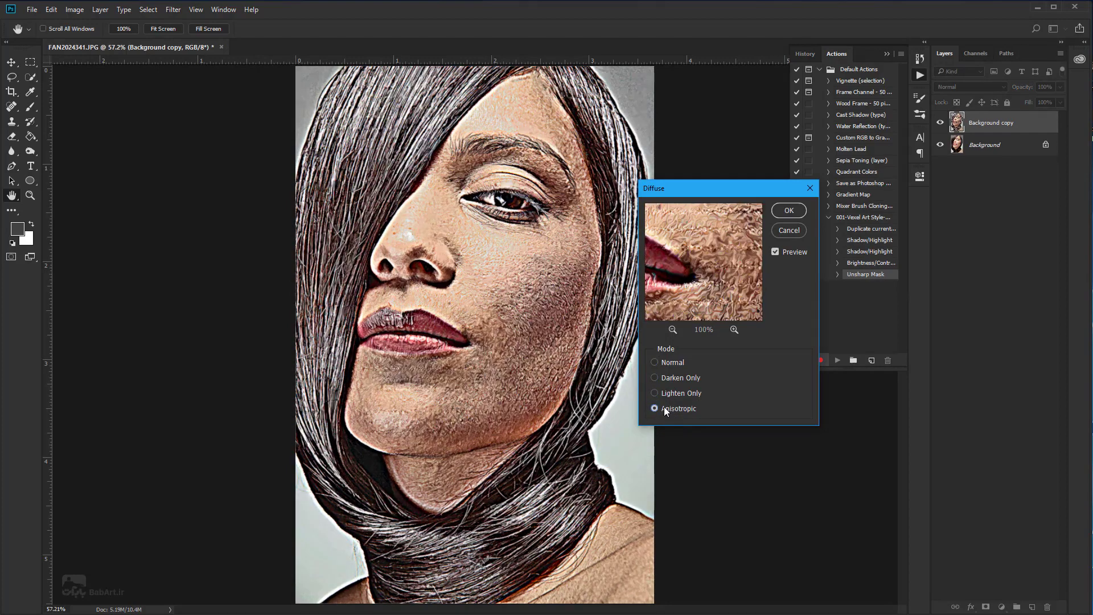
left_click(788, 210)
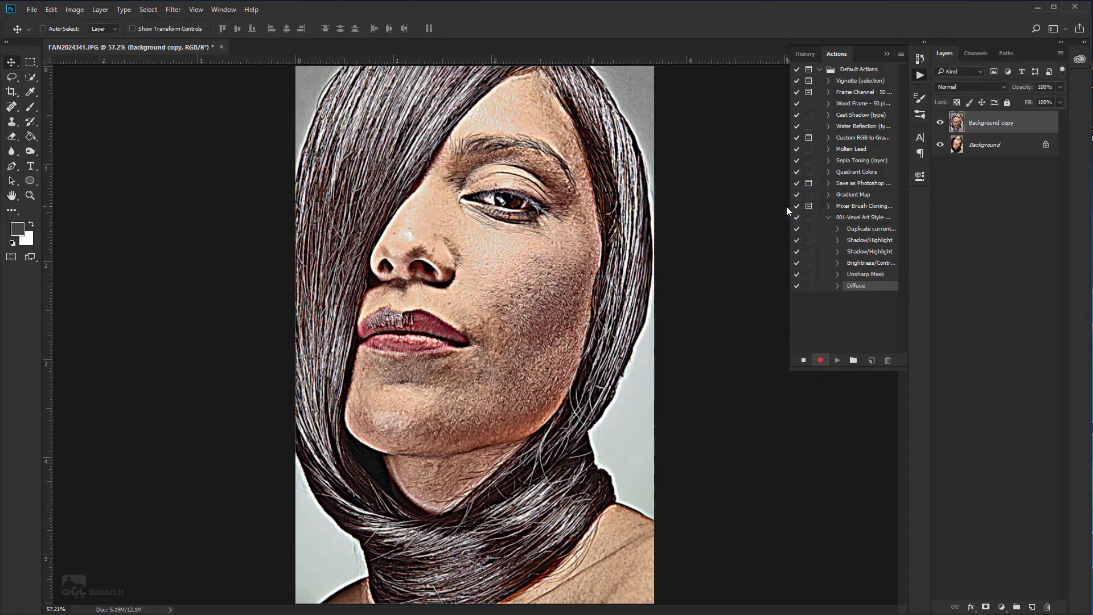
Apply Reduce Noise to the photo
left_click(173, 10)
mouse_move(182, 168)
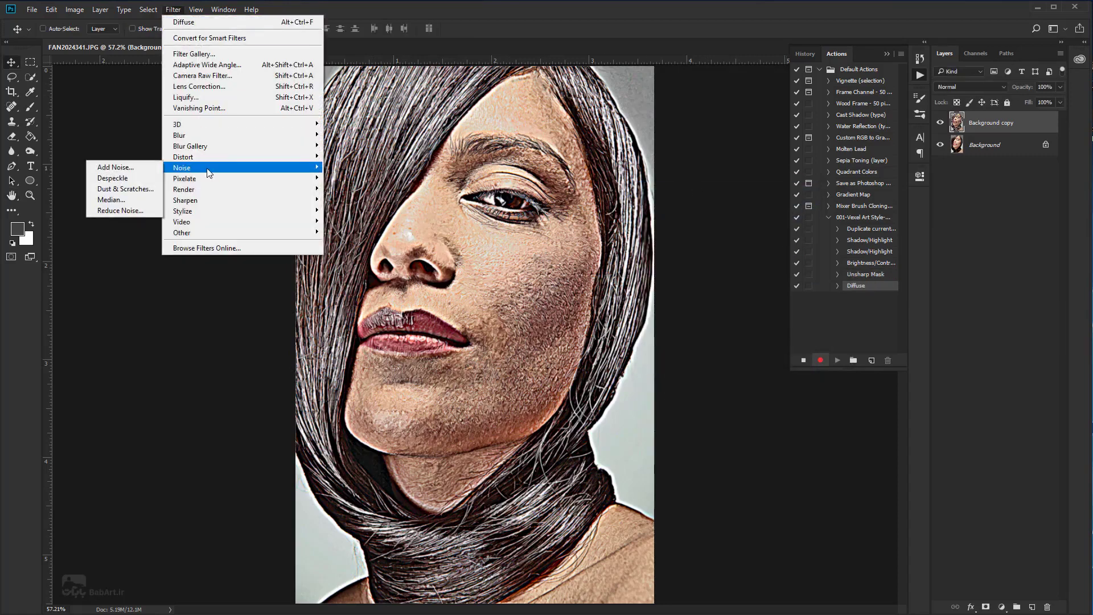
left_click(116, 211)
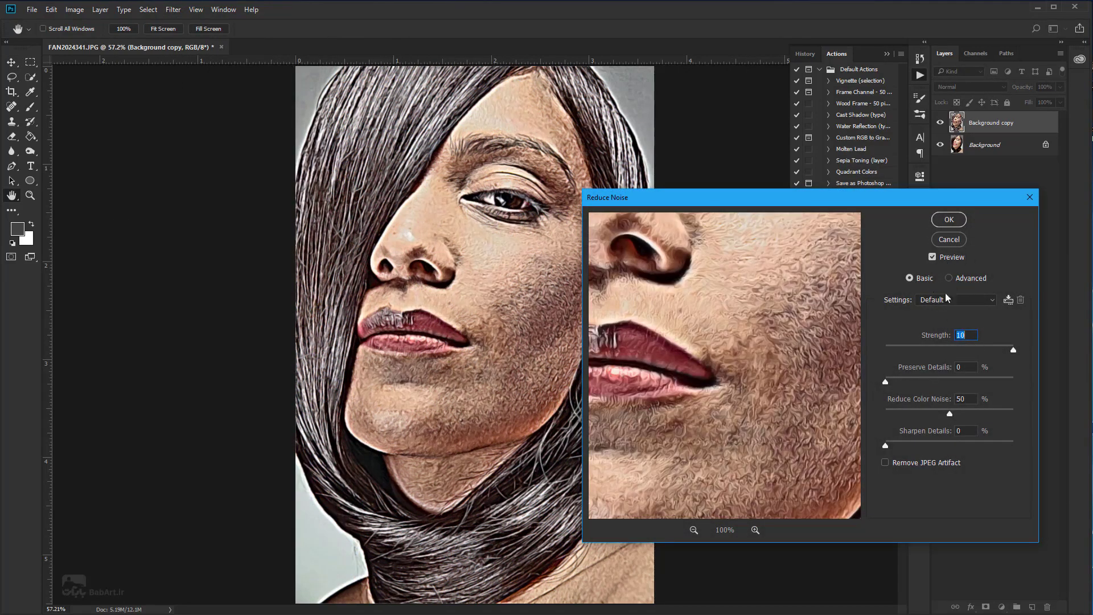
key("Tab")
key("Tab")
key("Tab")
left_click(952, 218)
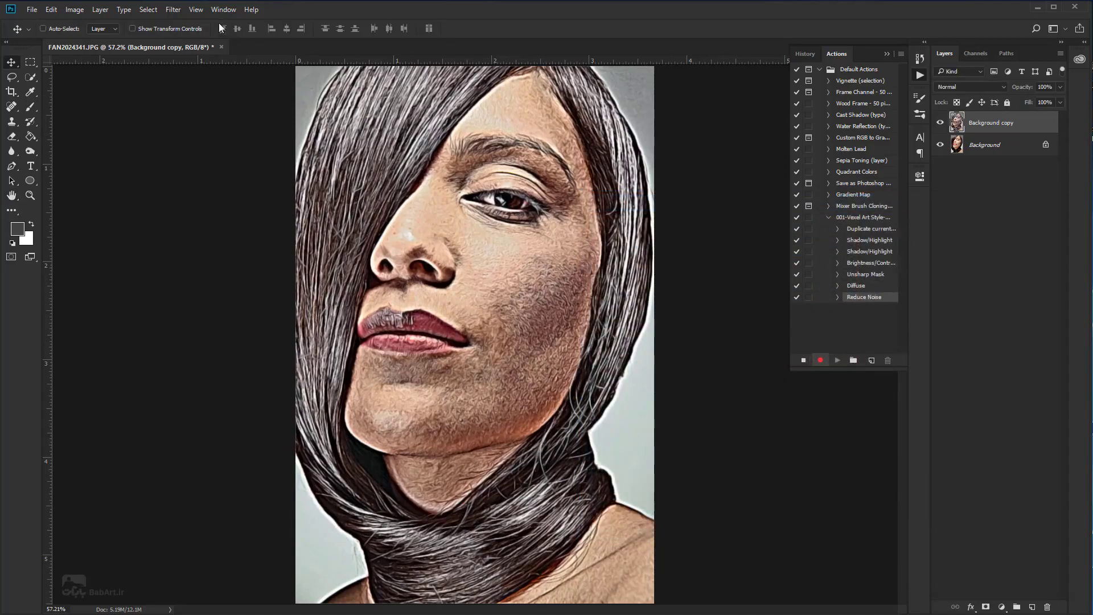
Apply Smart Blur with Radius 5.0 and Threshold 25.0
left_click(173, 10)
mouse_move(180, 135)
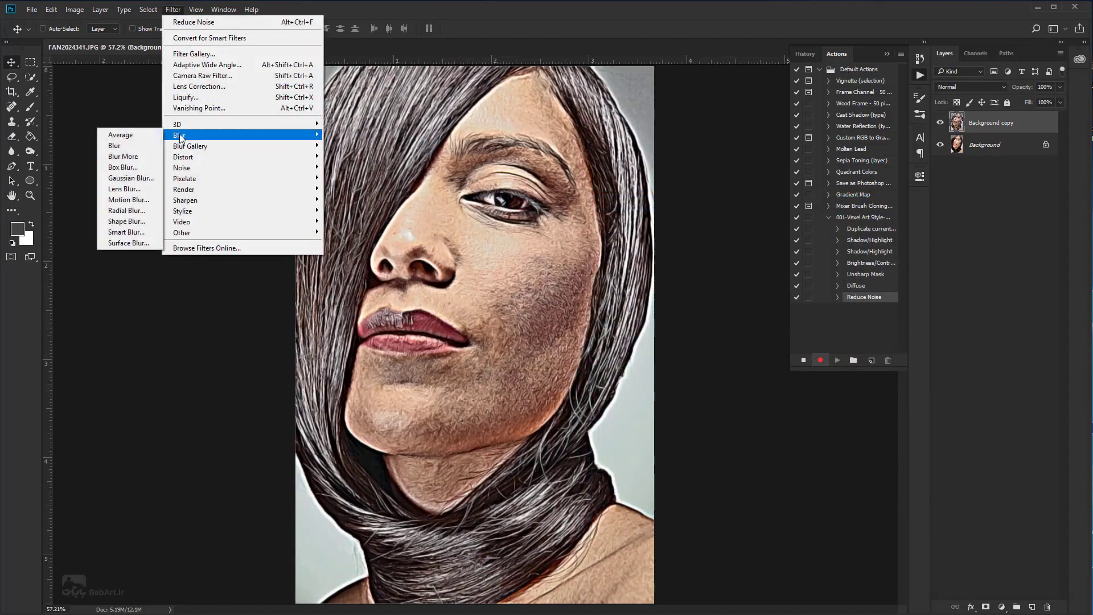
left_click(119, 234)
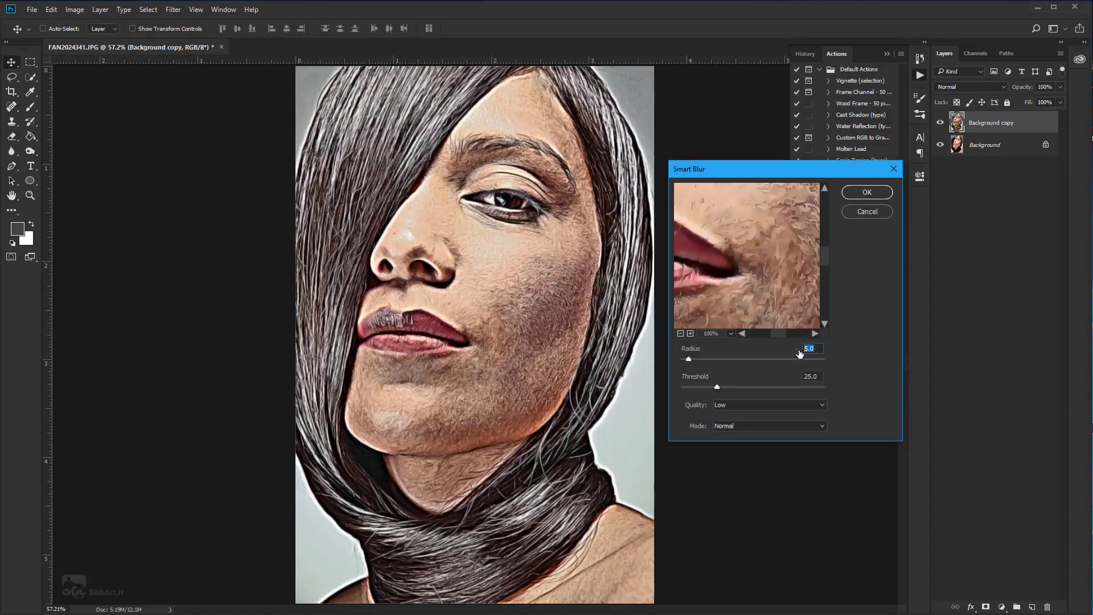
left_click(820, 376)
left_click(872, 194)
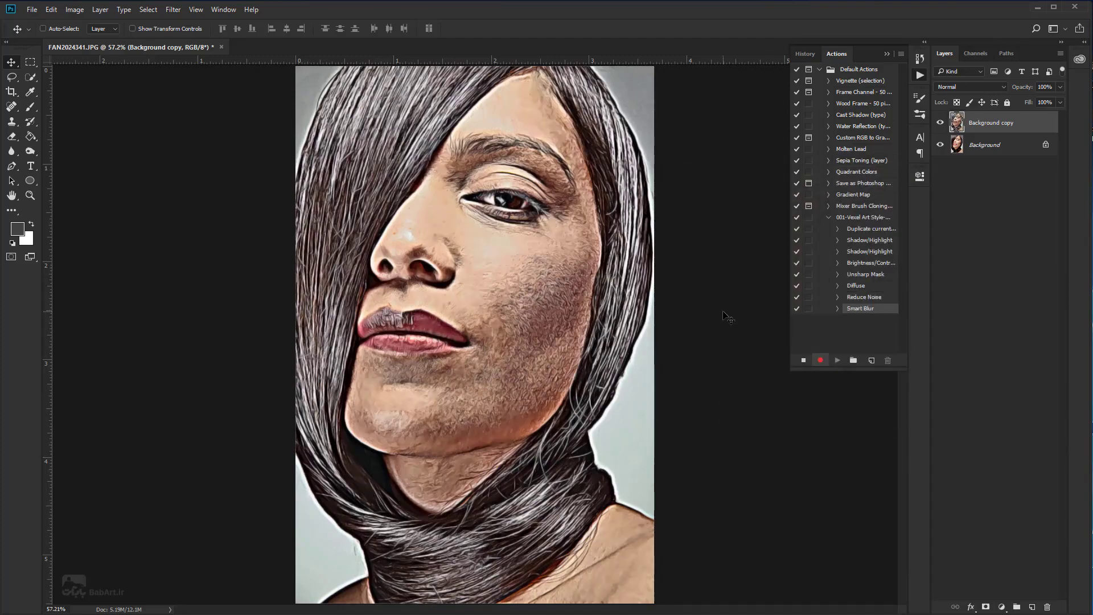
Sharpen again with Unsharp Mask at Amount 500 and Radius 1.0
left_click(171, 10)
mouse_move(186, 200)
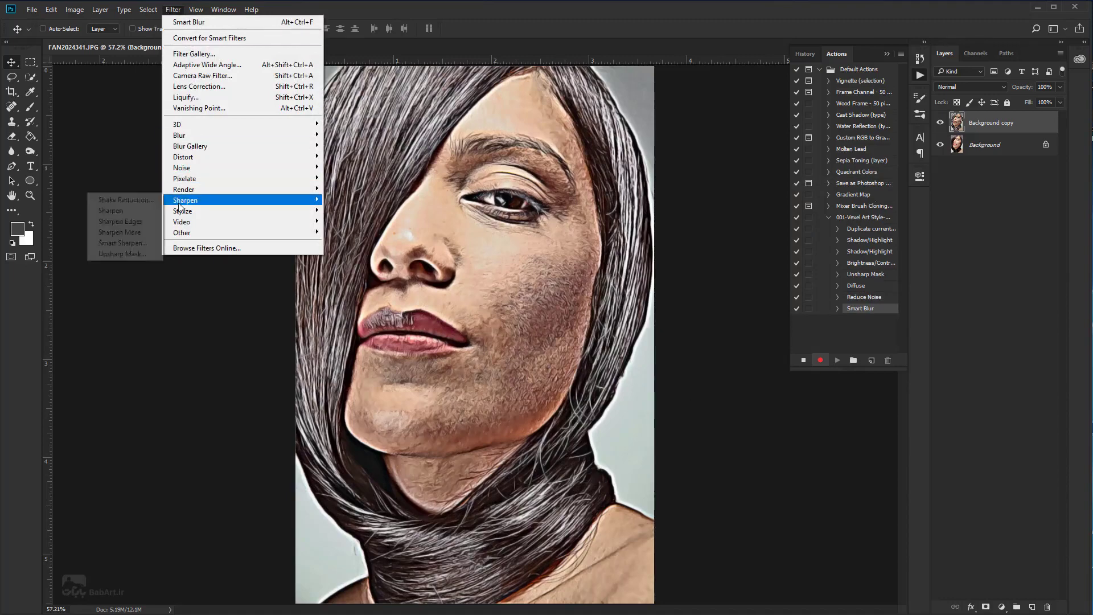
left_click(112, 252)
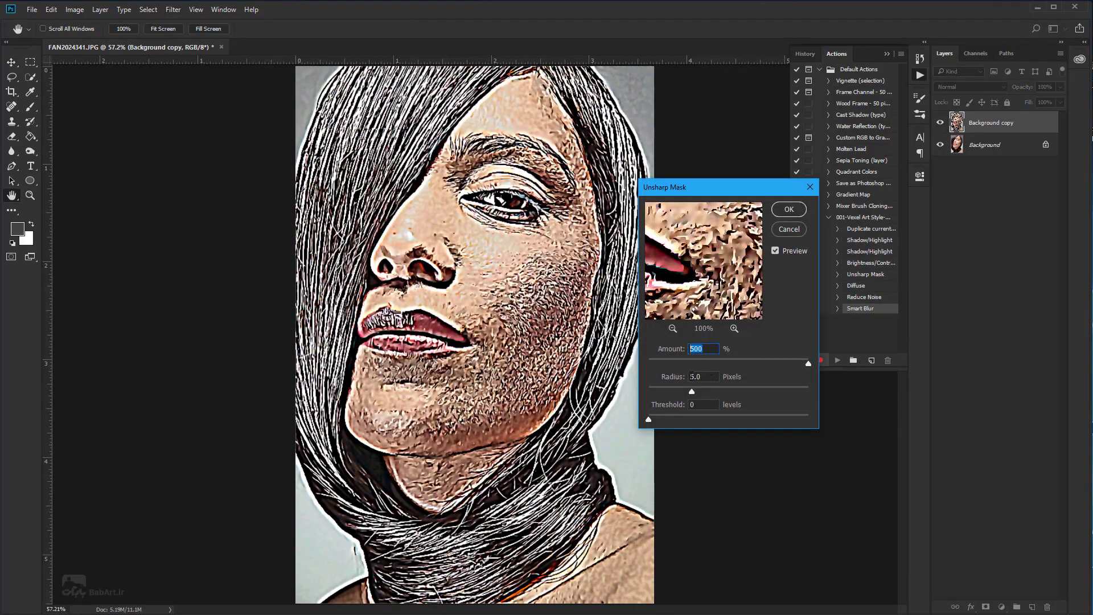
key("Tab")
type("1.")
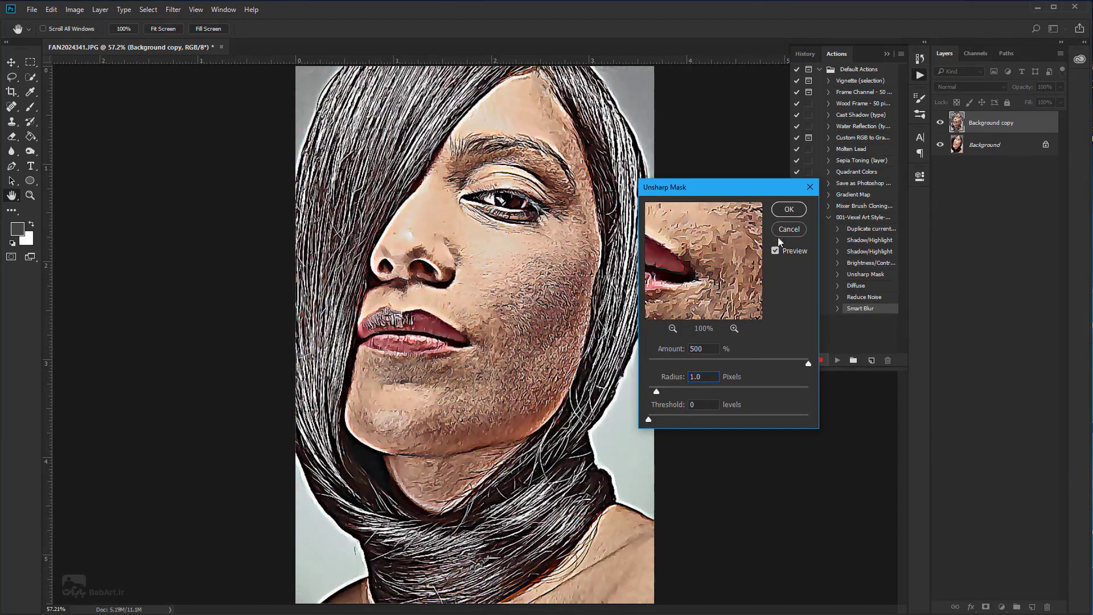
left_click(789, 209)
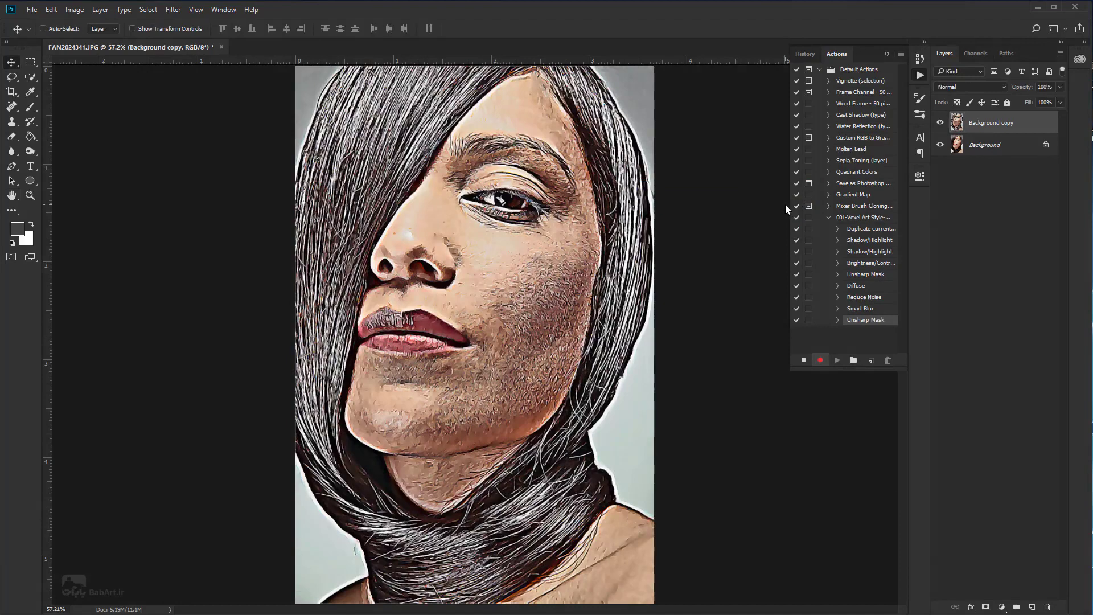
Apply the Anisotropic Diffuse filter a second time
left_click(170, 9)
mouse_move(183, 211)
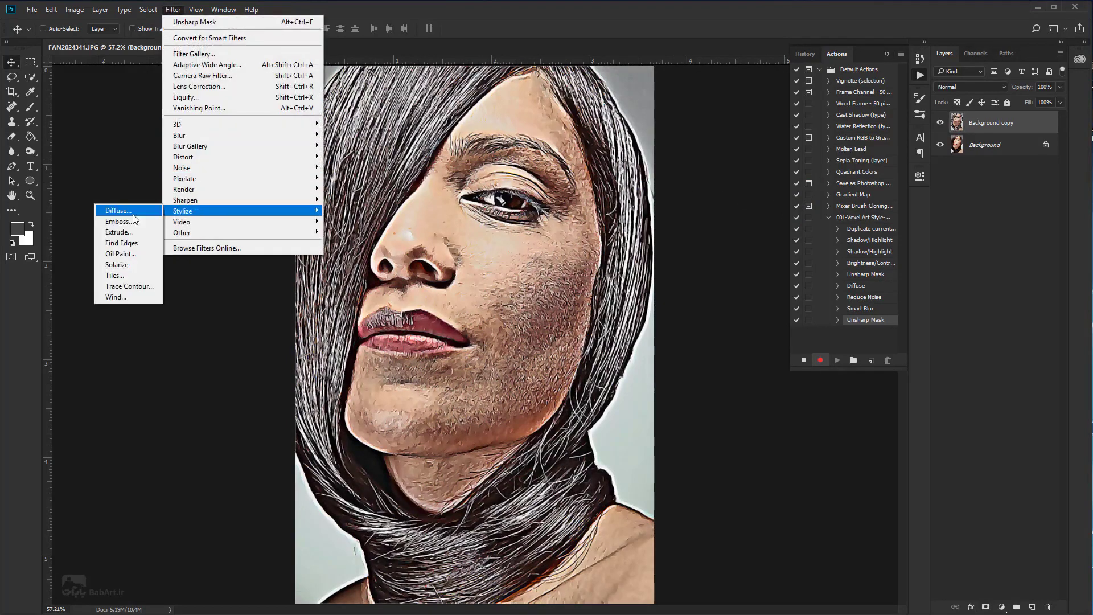
left_click(133, 214)
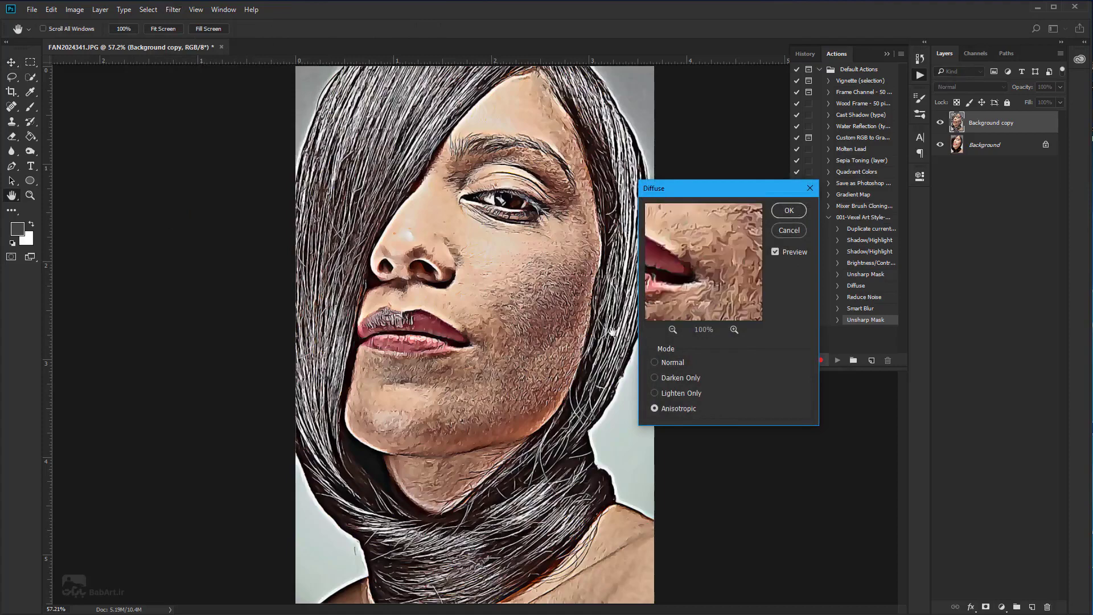
left_click(776, 252)
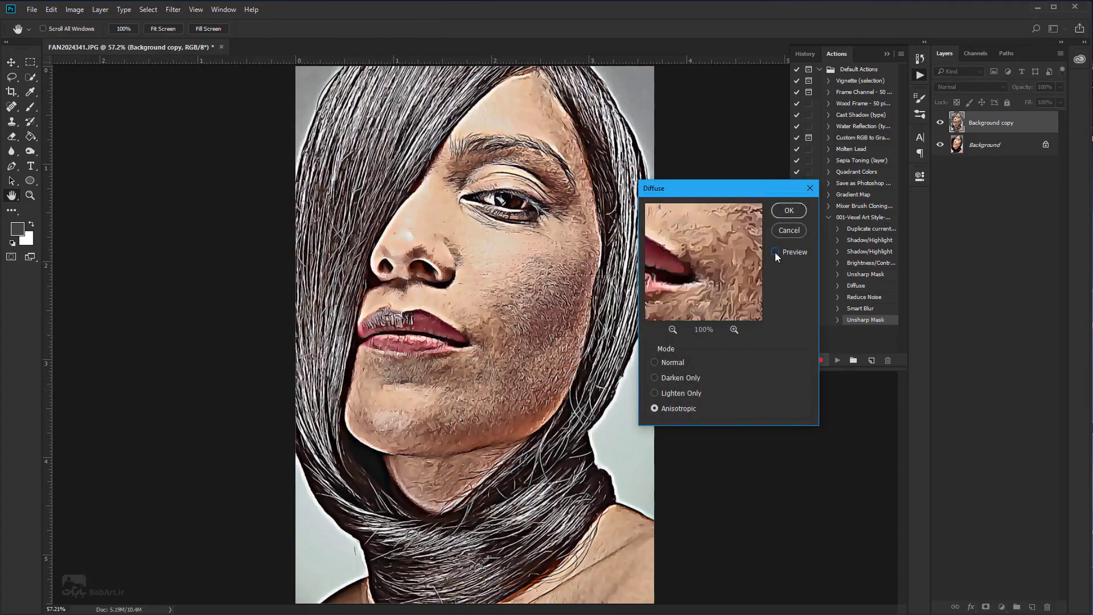
left_click(788, 209)
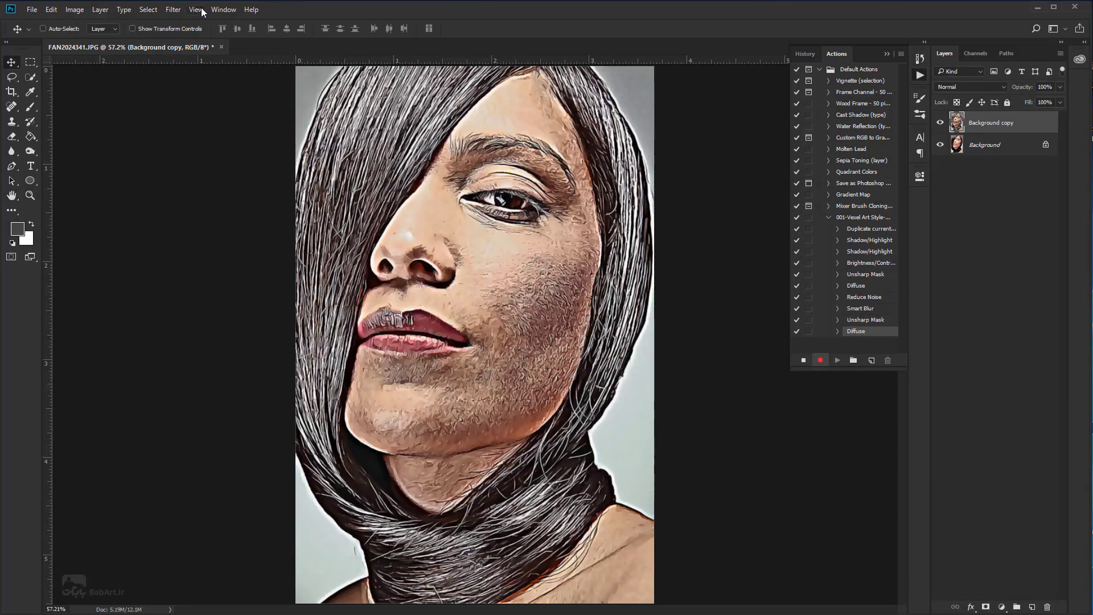
Apply a first Oil Paint pass to the portrait with adjusted Stylization and Cleanliness
left_click(172, 10)
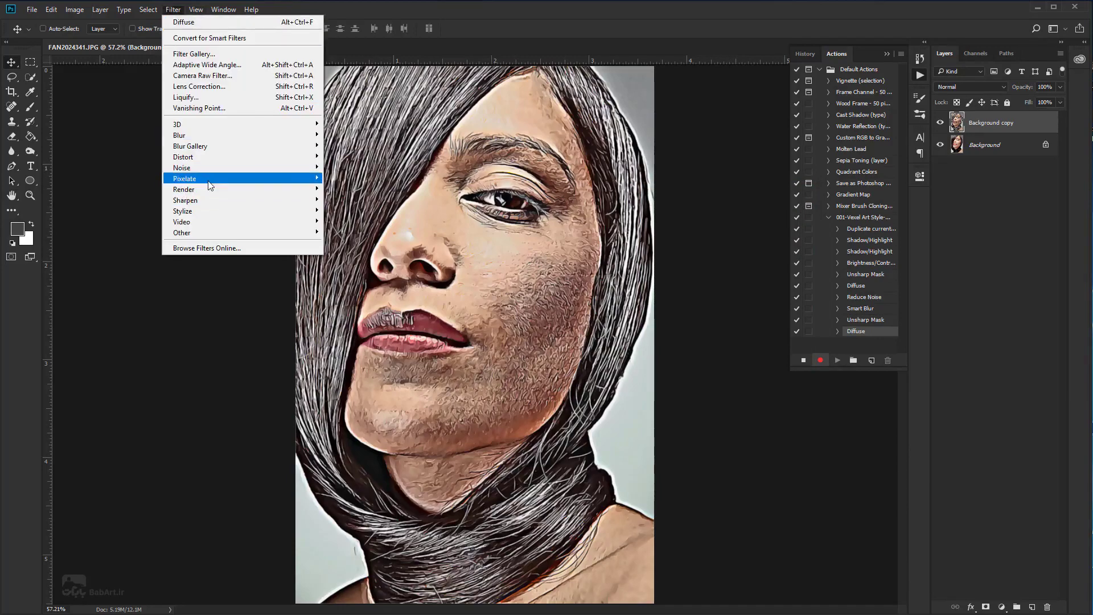
mouse_move(222, 210)
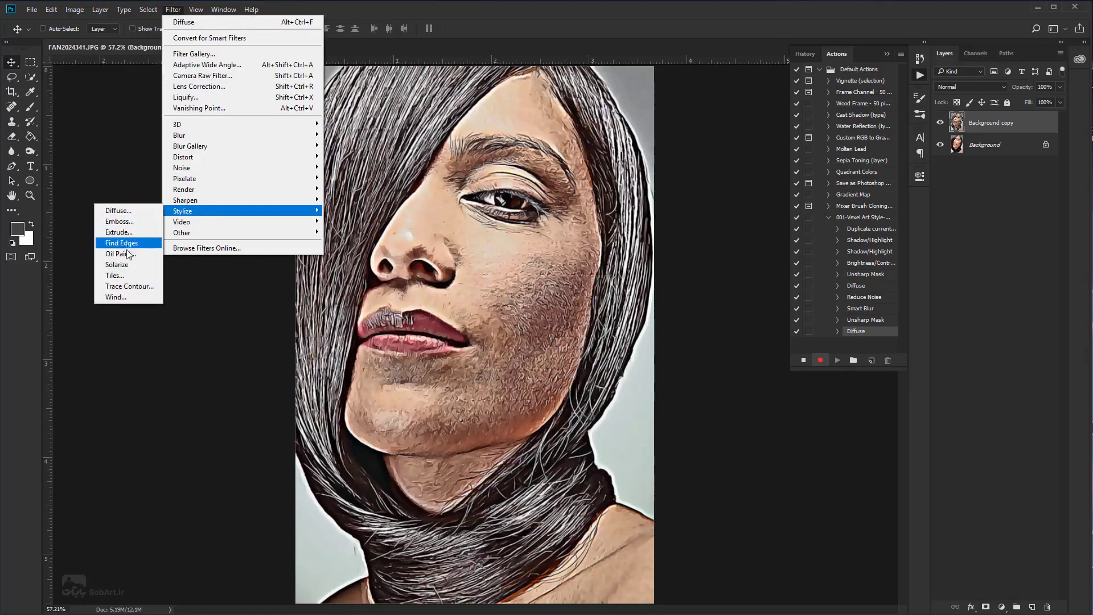
left_click(127, 254)
type("5")
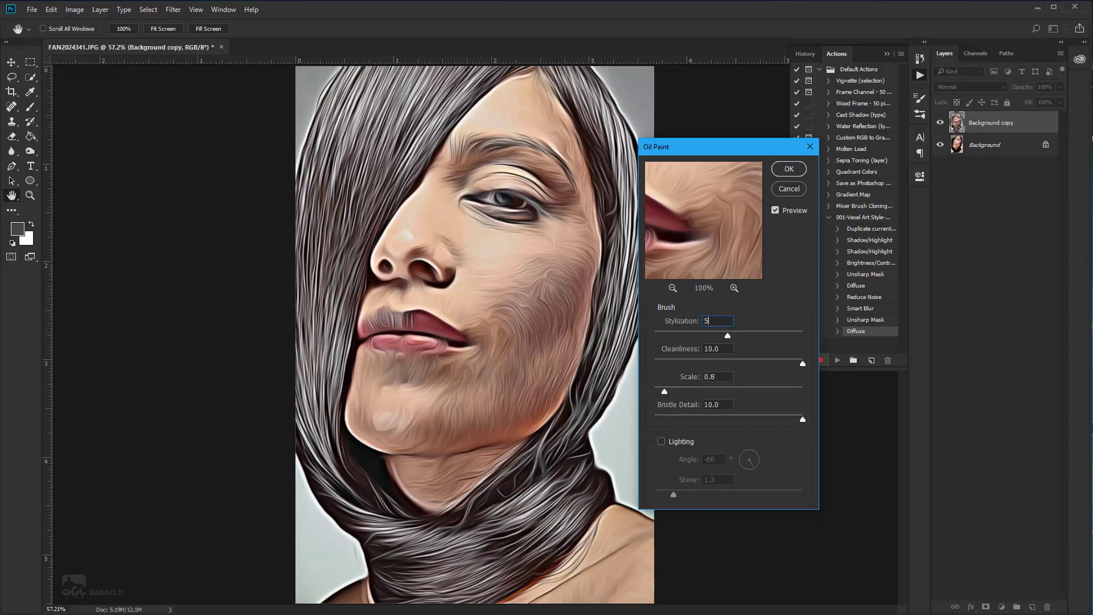
type("..0")
key("BackSpace")
key("BackSpace")
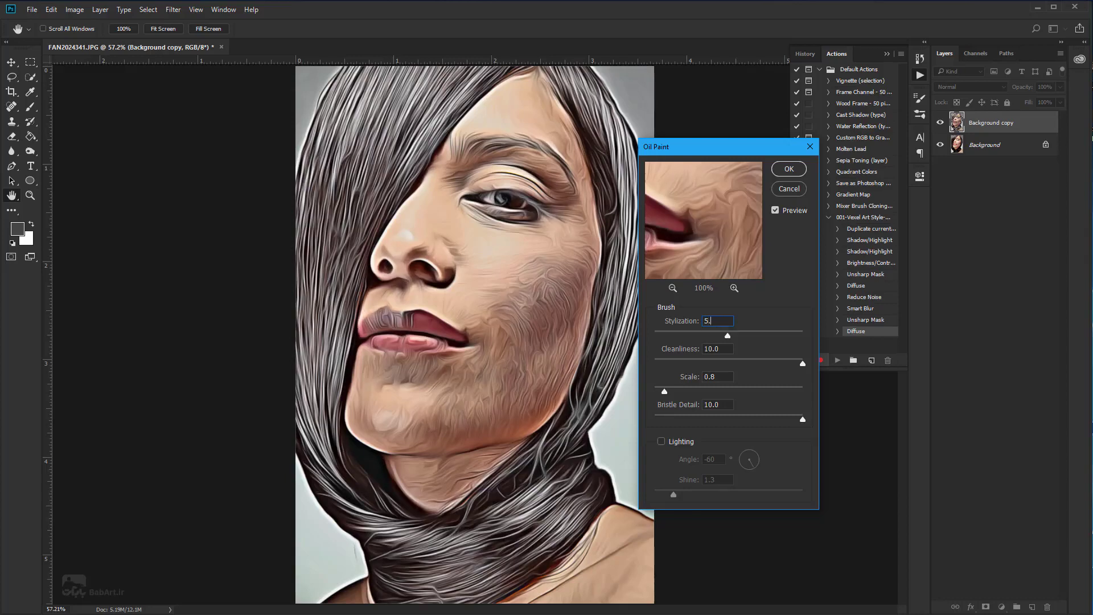
left_click(729, 348)
type("2.0")
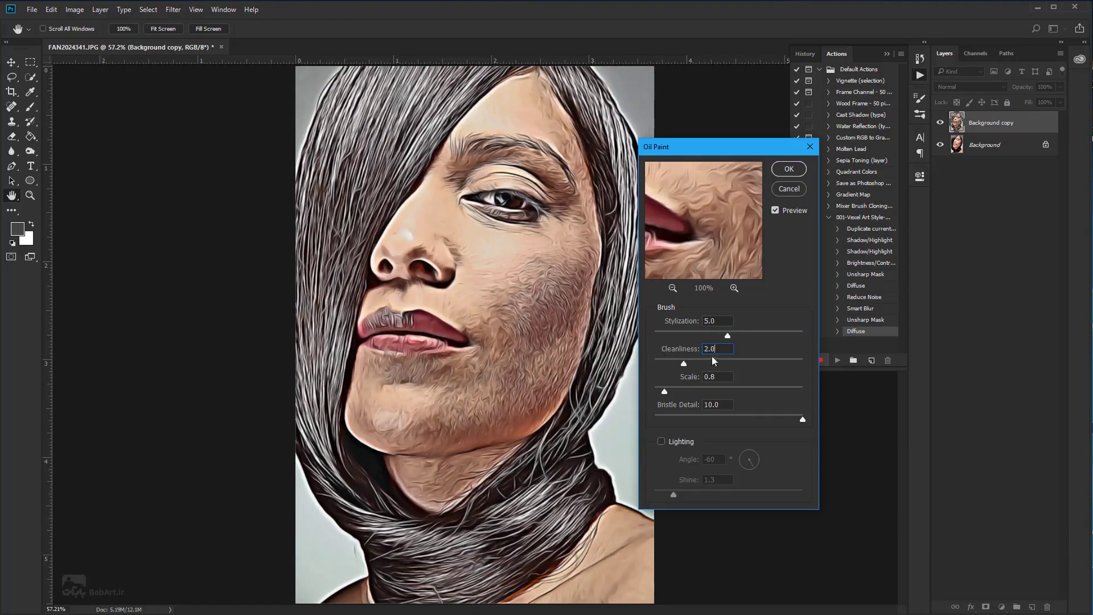
left_click(719, 404)
left_click(661, 442)
left_click(789, 169)
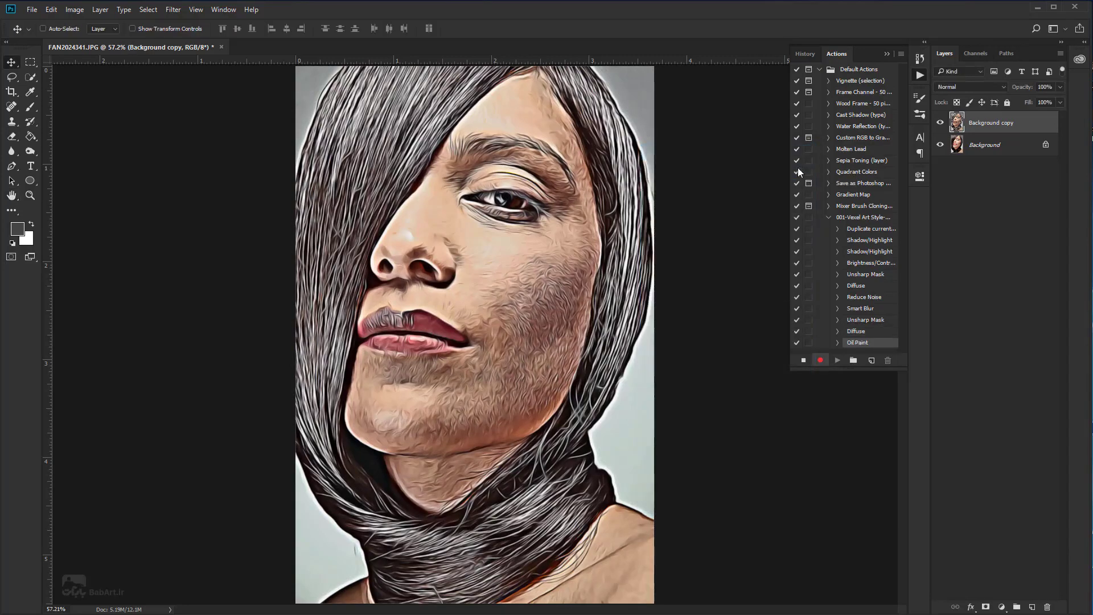
Apply a second Oil Paint pass with Stylization 10 and Cleanliness 10
left_click(173, 10)
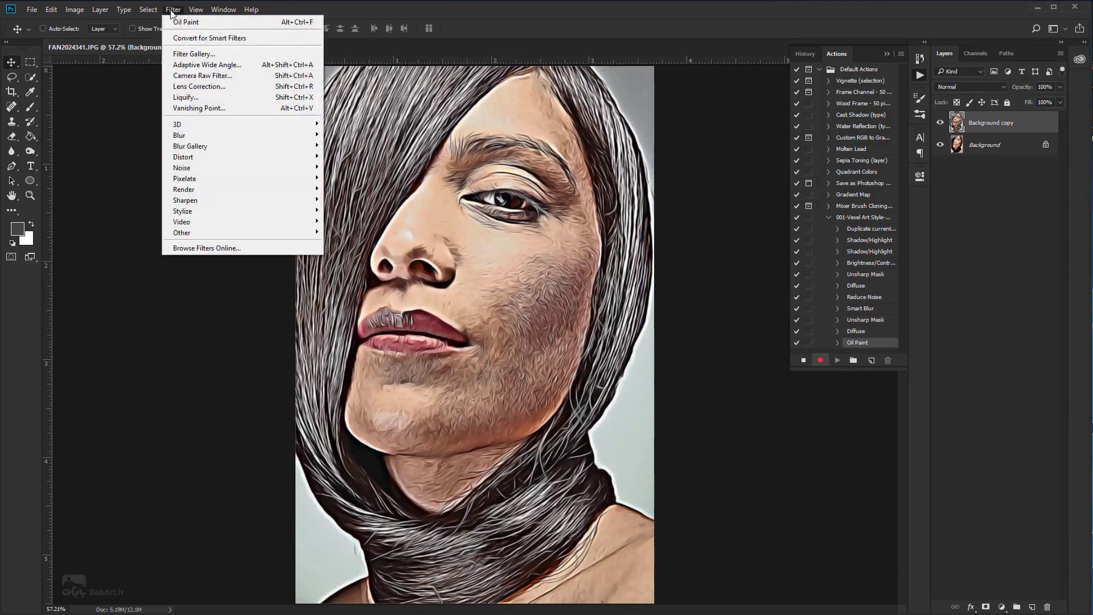
mouse_move(183, 210)
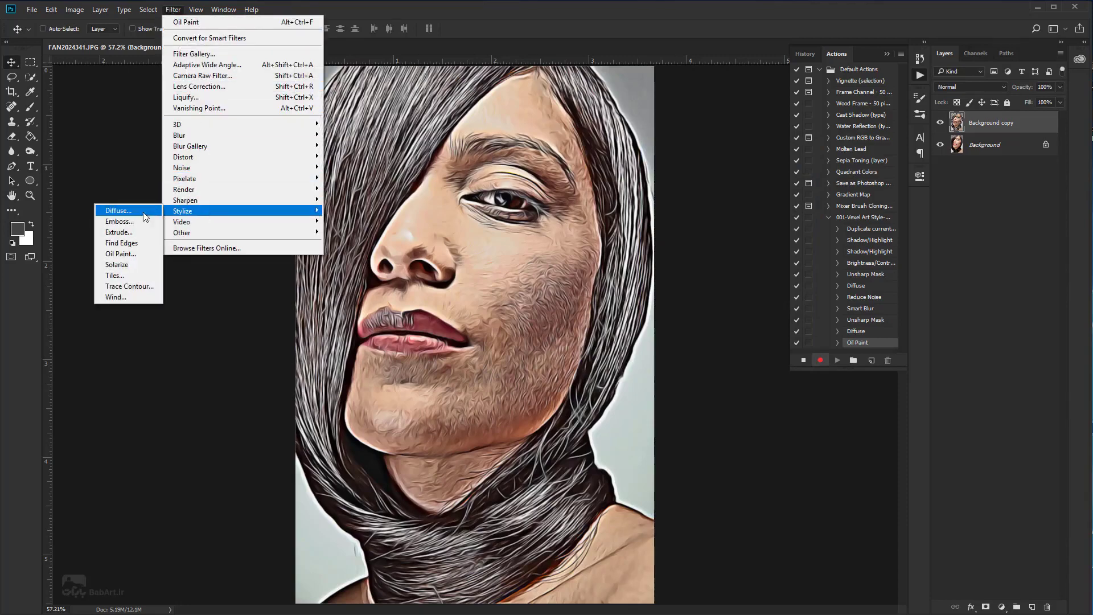
left_click(132, 254)
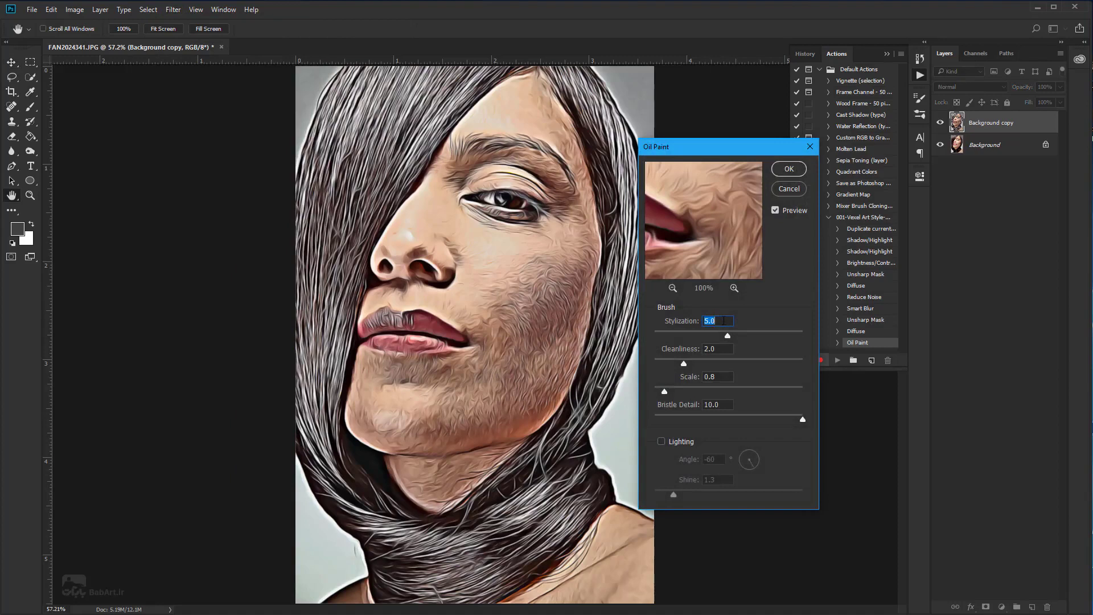
type("10")
left_click_drag(716, 348, 655, 349)
type("10")
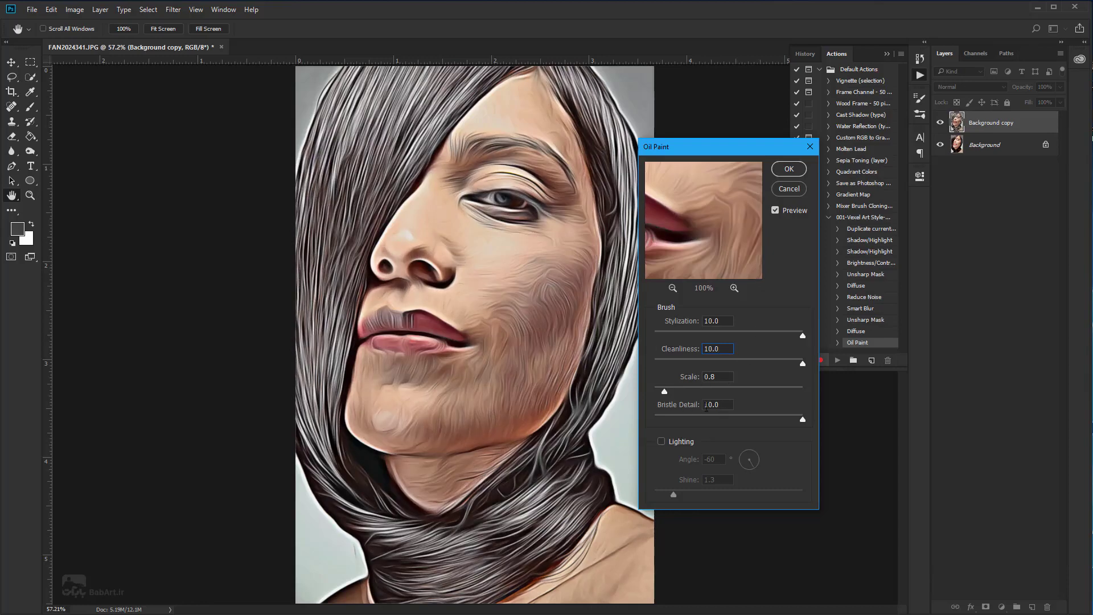
left_click(777, 169)
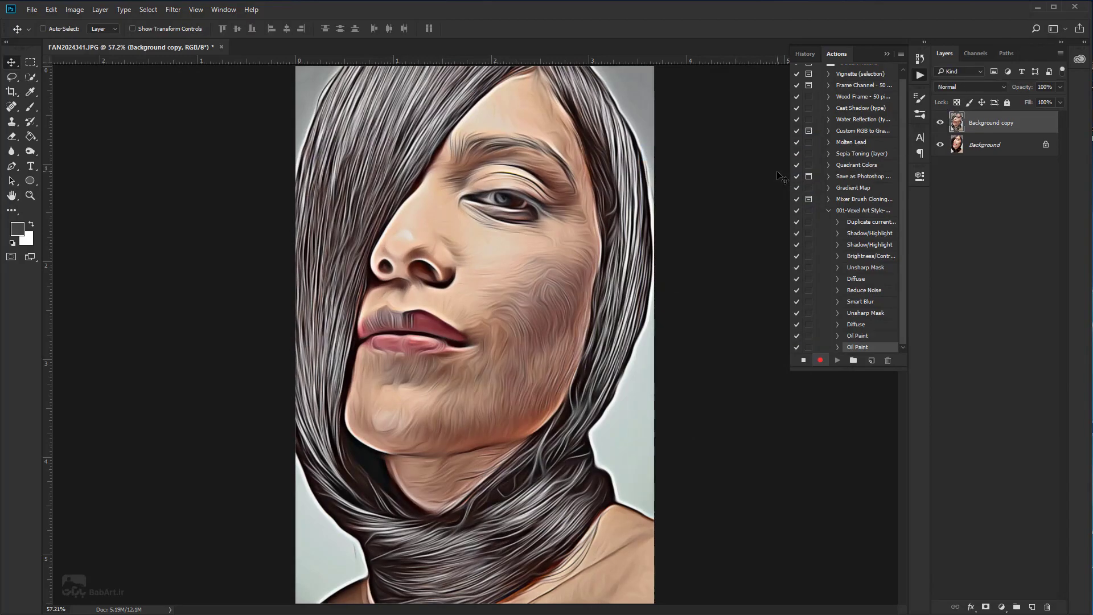
Apply a Surface Blur with Radius 5 pixels and Threshold 15 levels to the portrait
left_click(171, 10)
mouse_move(193, 135)
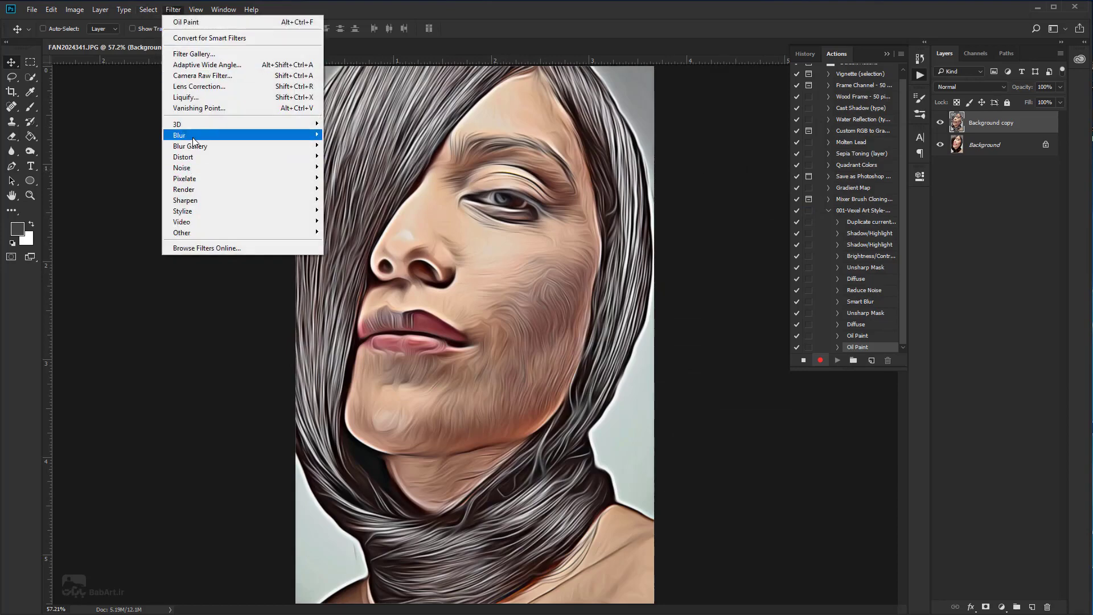
left_click(136, 241)
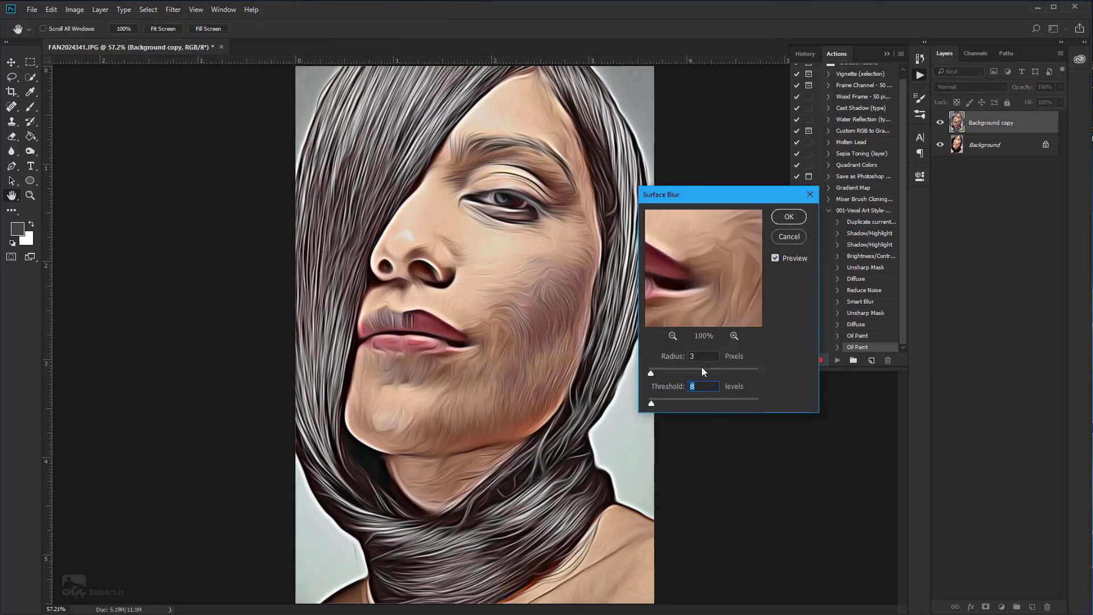
left_click(651, 356)
type("5")
left_click(650, 387)
type("15")
left_click(789, 216)
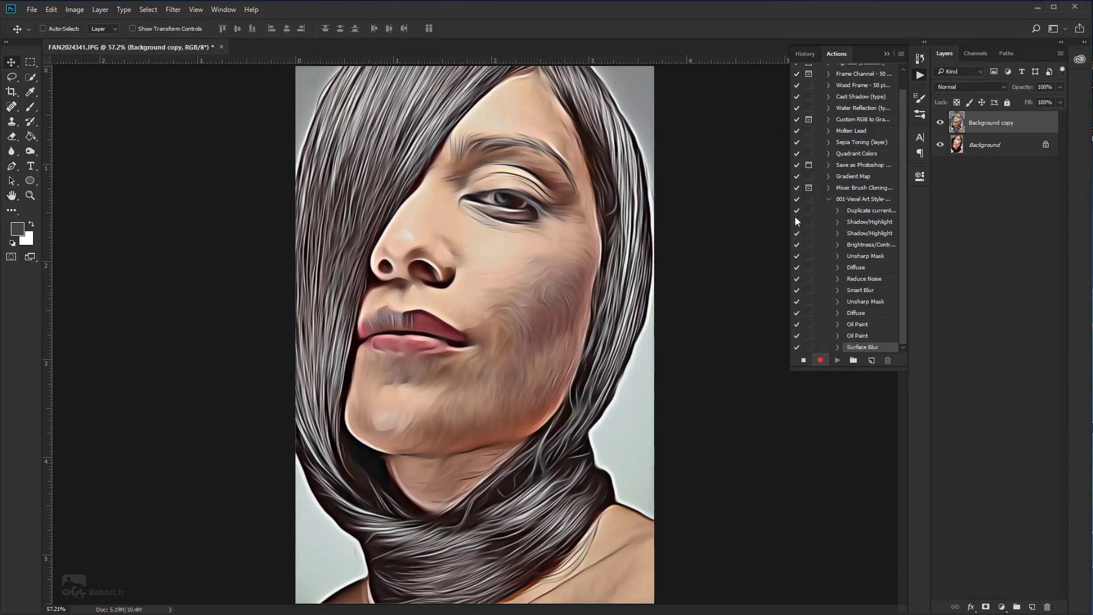
Choose the Artistic Cutout effect in the Filter Gallery, zooming the preview out to the whole face
left_click(172, 10)
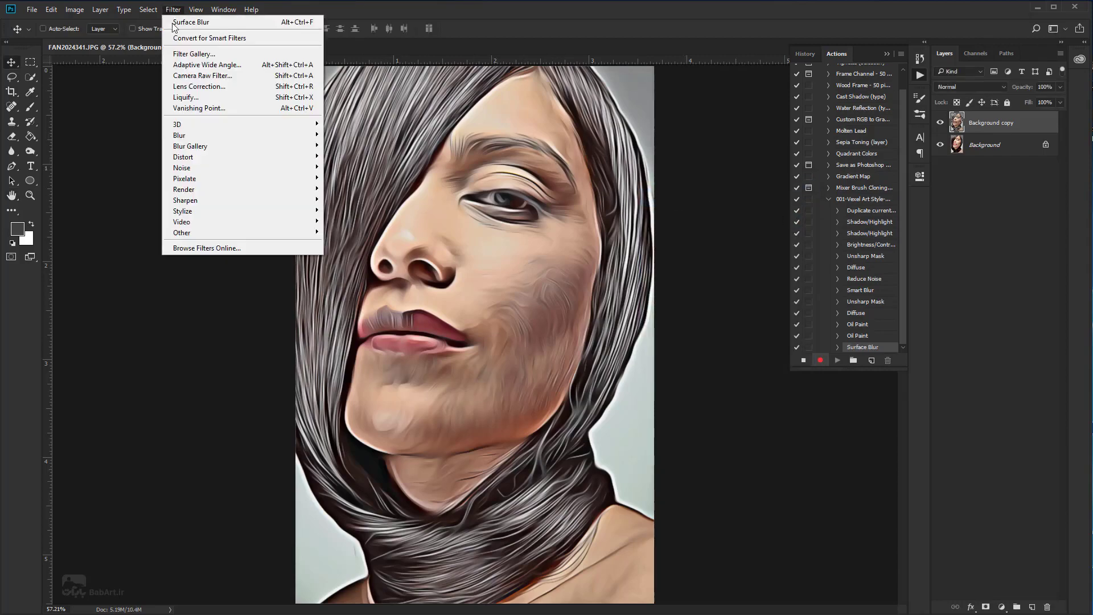
left_click(182, 53)
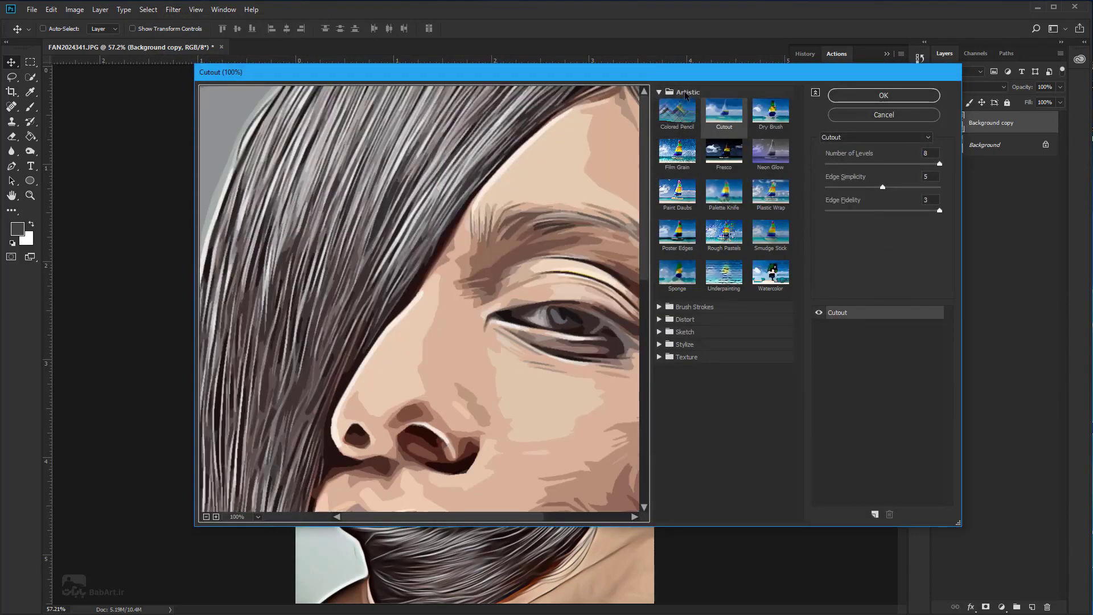
left_click(721, 125)
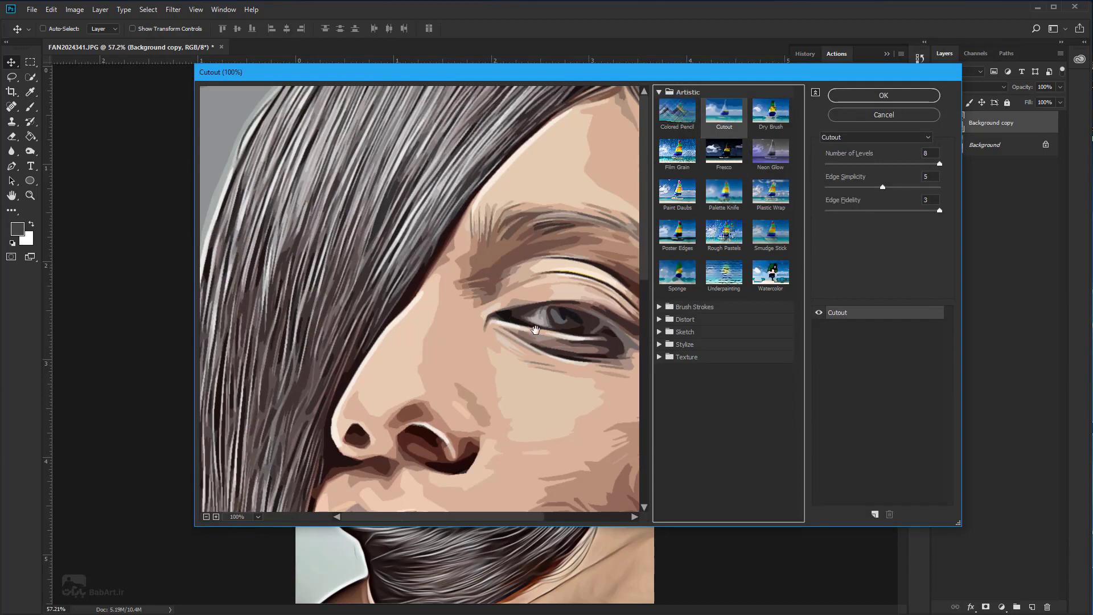
left_click(206, 516)
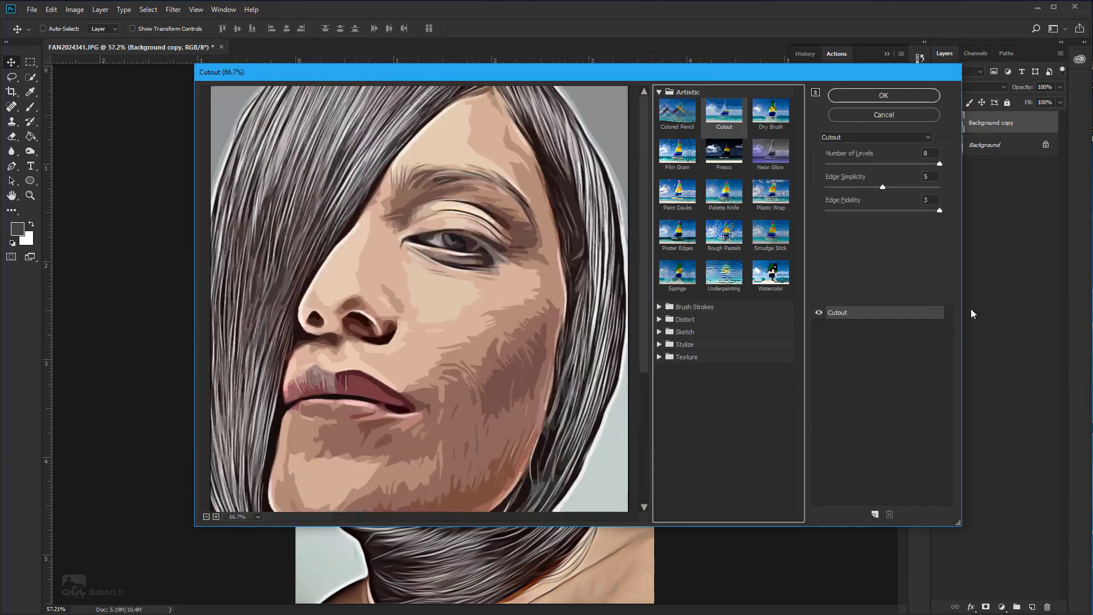
left_click(938, 162)
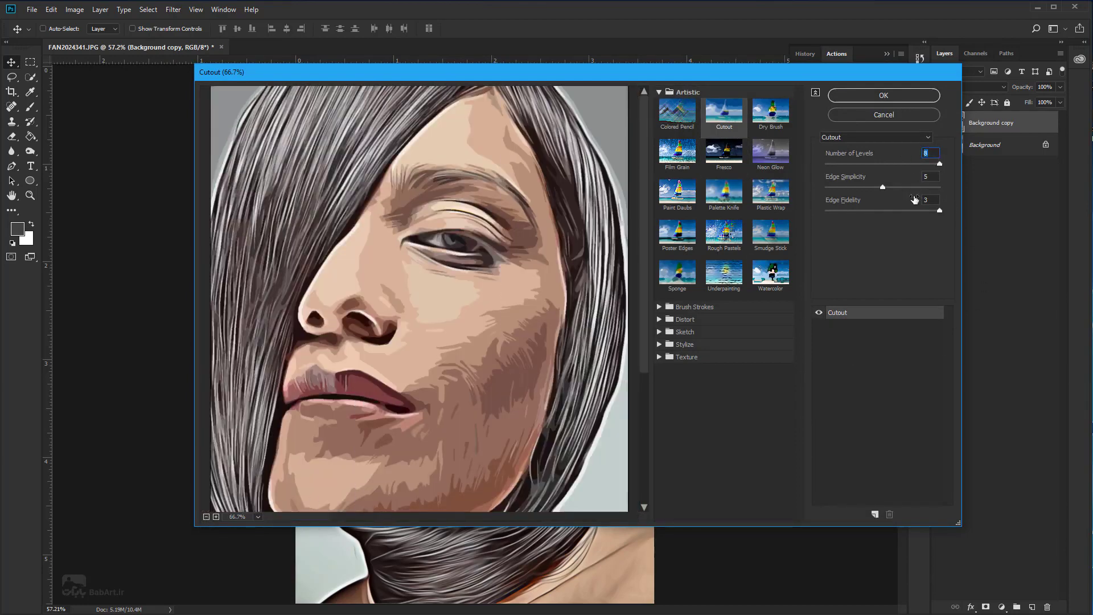
Set Cutout to 8 levels, Edge Simplicity 3 and Edge Fidelity 3, and apply it
left_click(931, 177)
key("Tab")
left_click_drag(883, 188, 868, 190)
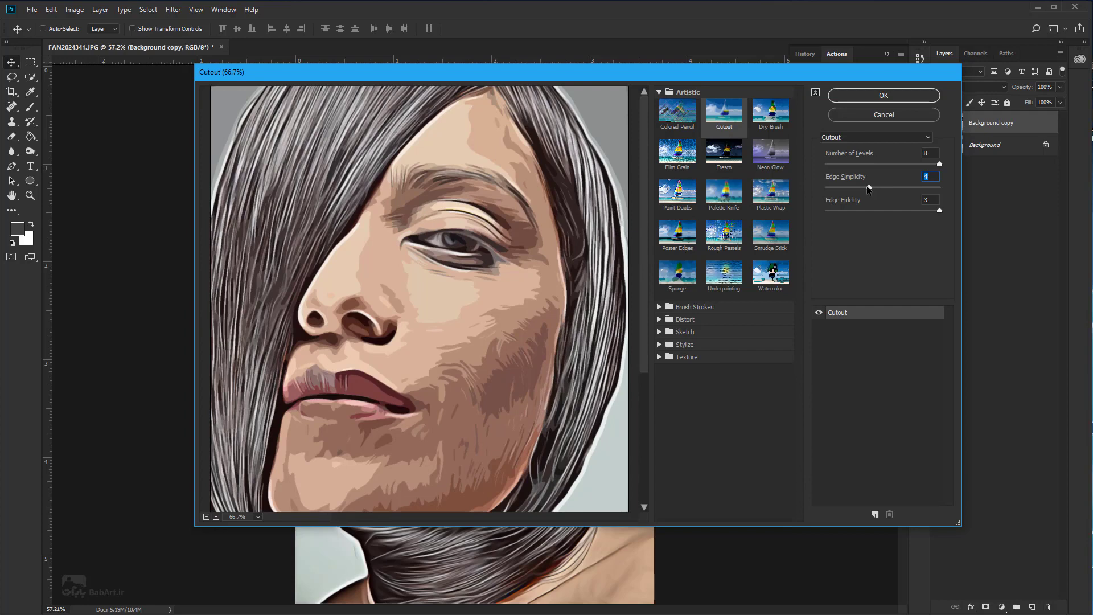
left_click_drag(869, 188, 861, 189)
mouse_move(939, 164)
left_mouse_down()
mouse_move(920, 164)
mouse_move(952, 162)
mouse_move(908, 168)
left_mouse_up()
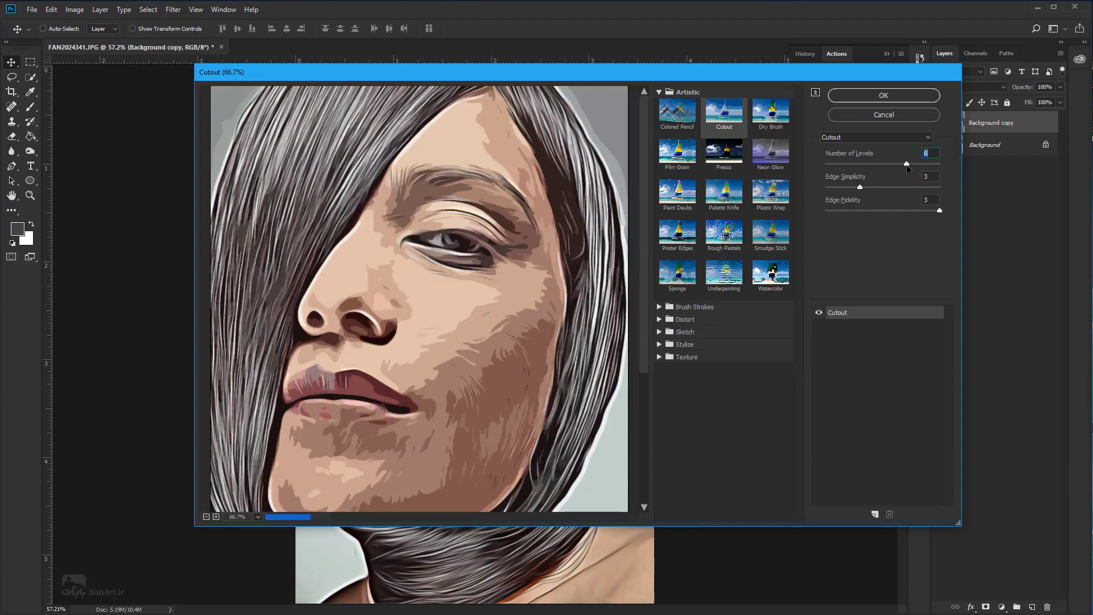
left_click_drag(907, 169, 926, 167)
mouse_move(939, 210)
left_mouse_down()
mouse_move(897, 211)
mouse_move(946, 208)
left_mouse_up()
left_click_drag(920, 165, 964, 163)
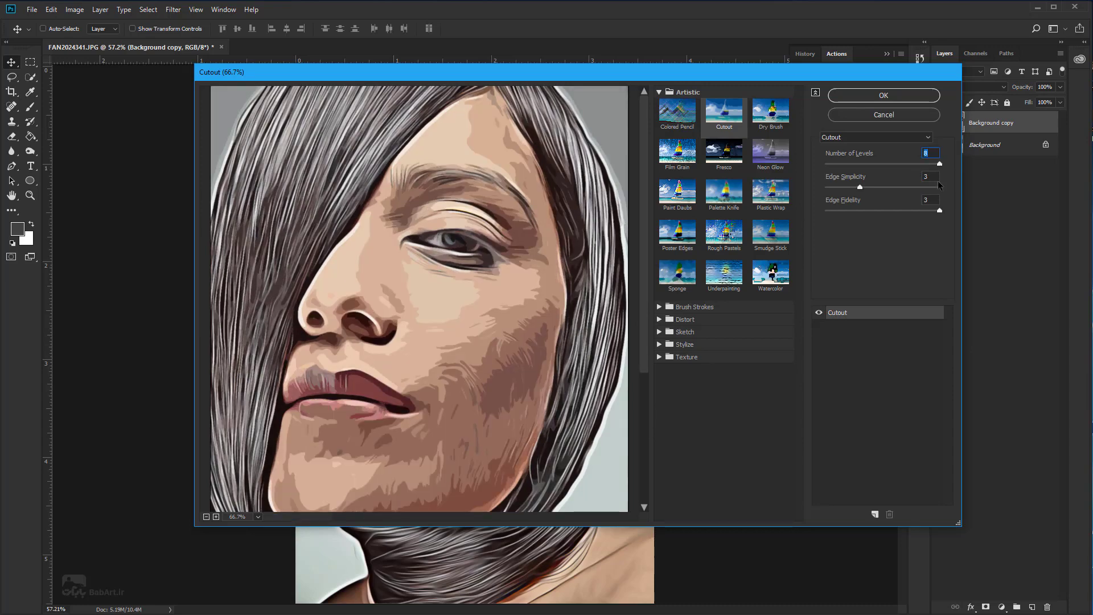
left_click(921, 97)
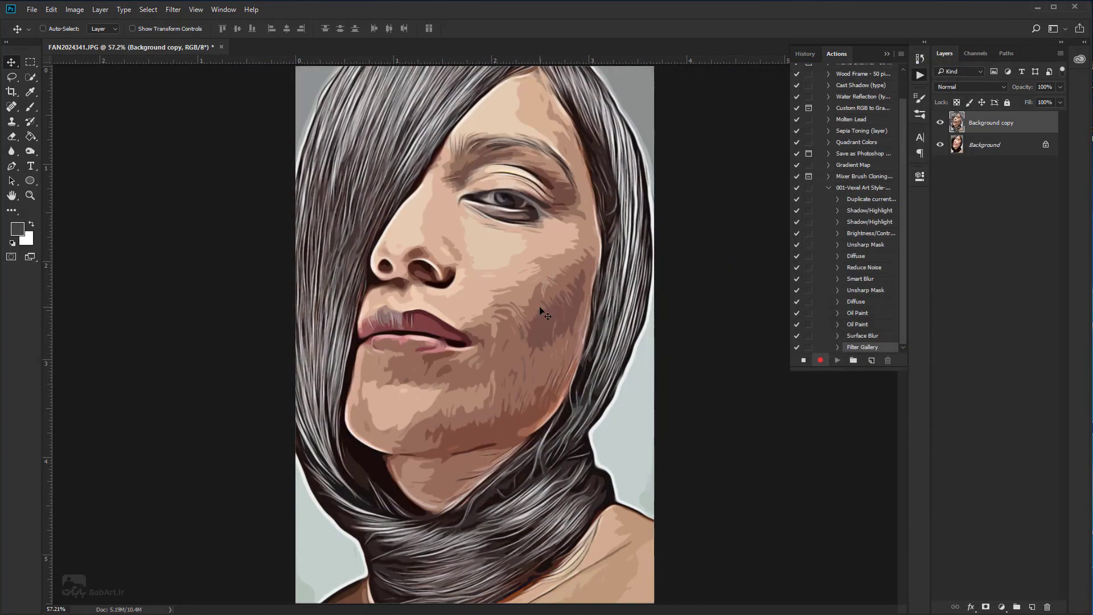
Run Auto Tone and then Auto Contrast on the portrait
left_click(72, 10)
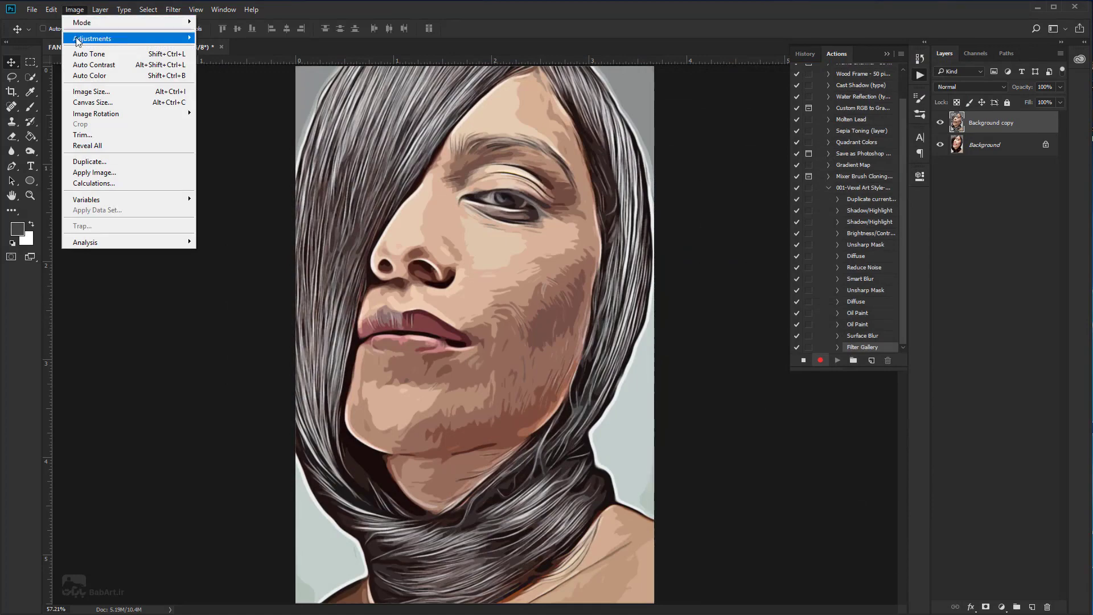
left_click(79, 54)
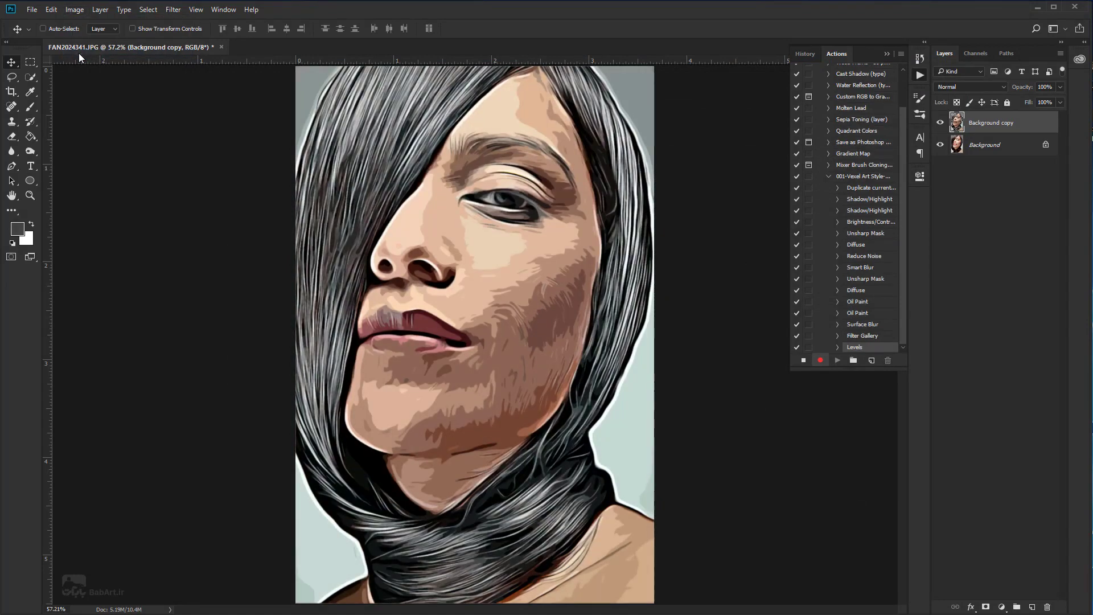
left_click(74, 10)
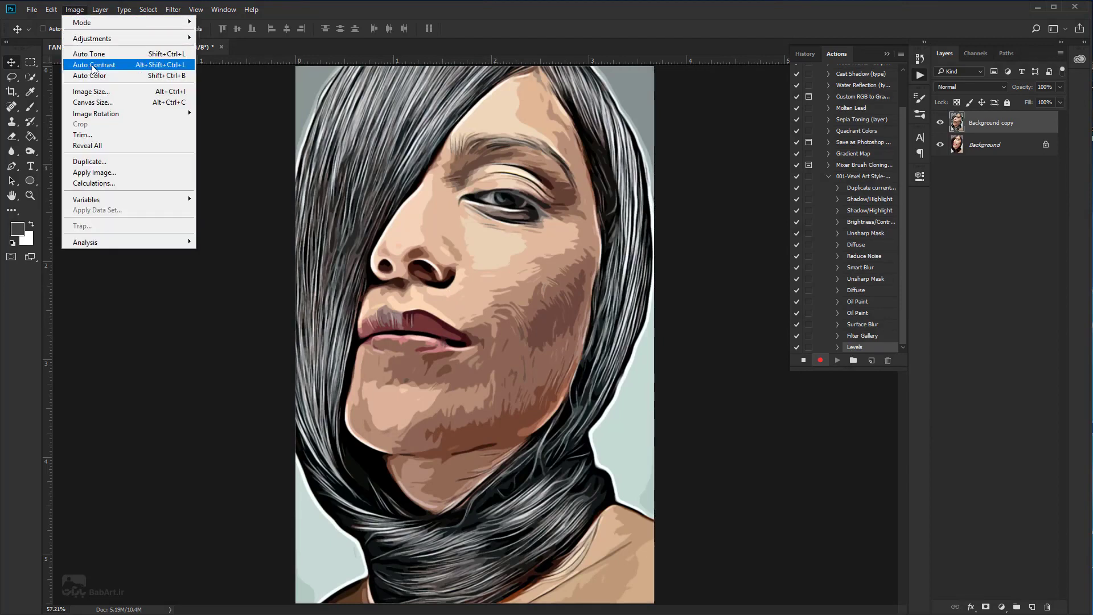
left_click(113, 66)
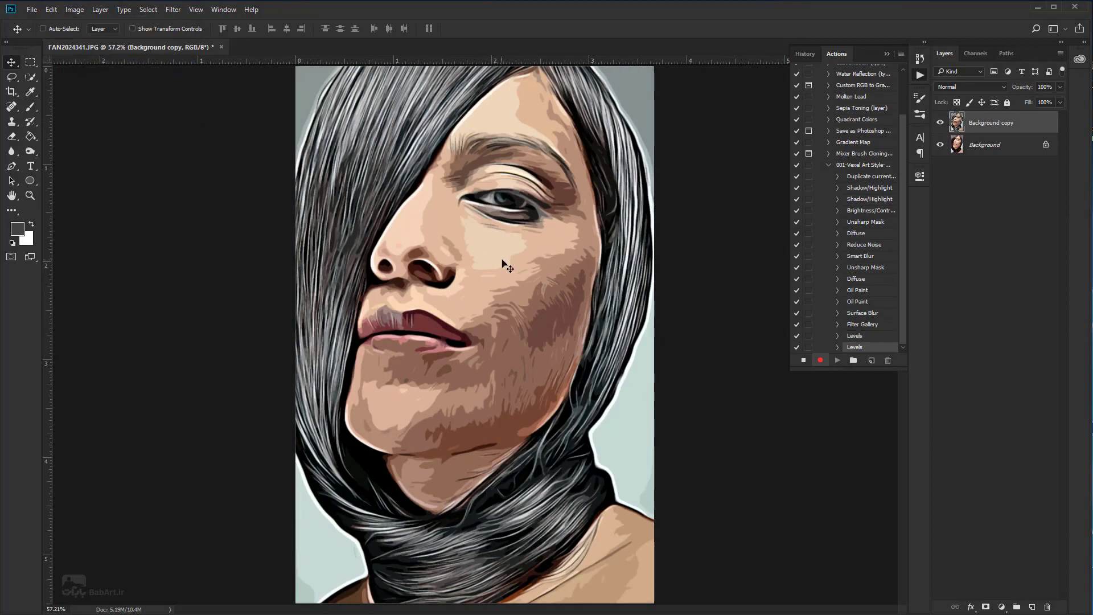
Apply Brightness/Contrast with Contrast raised to 100
left_click(75, 10)
mouse_move(91, 38)
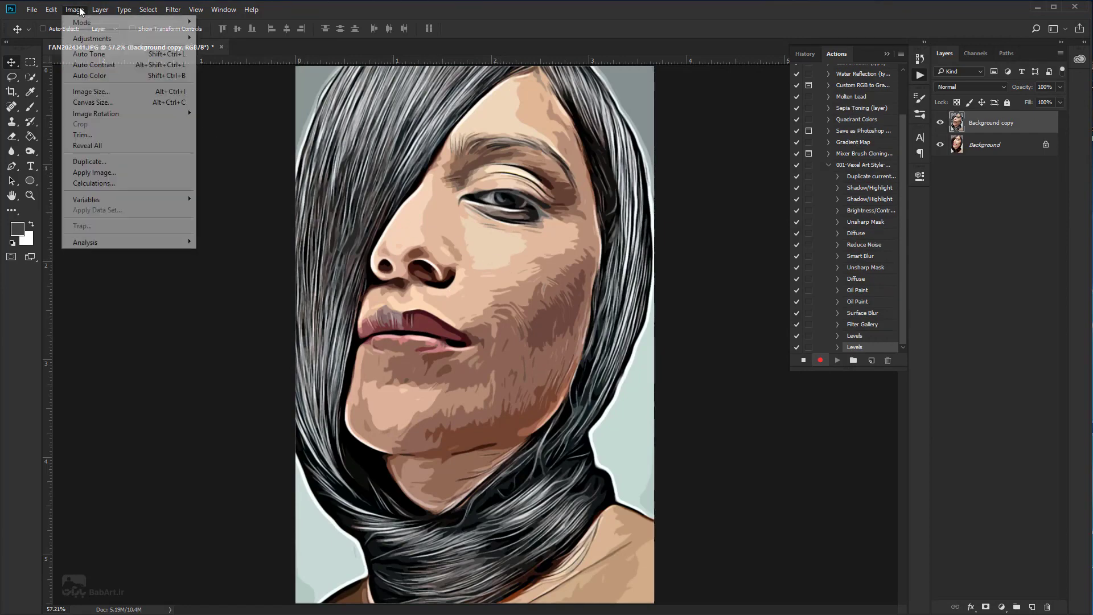
left_click(259, 38)
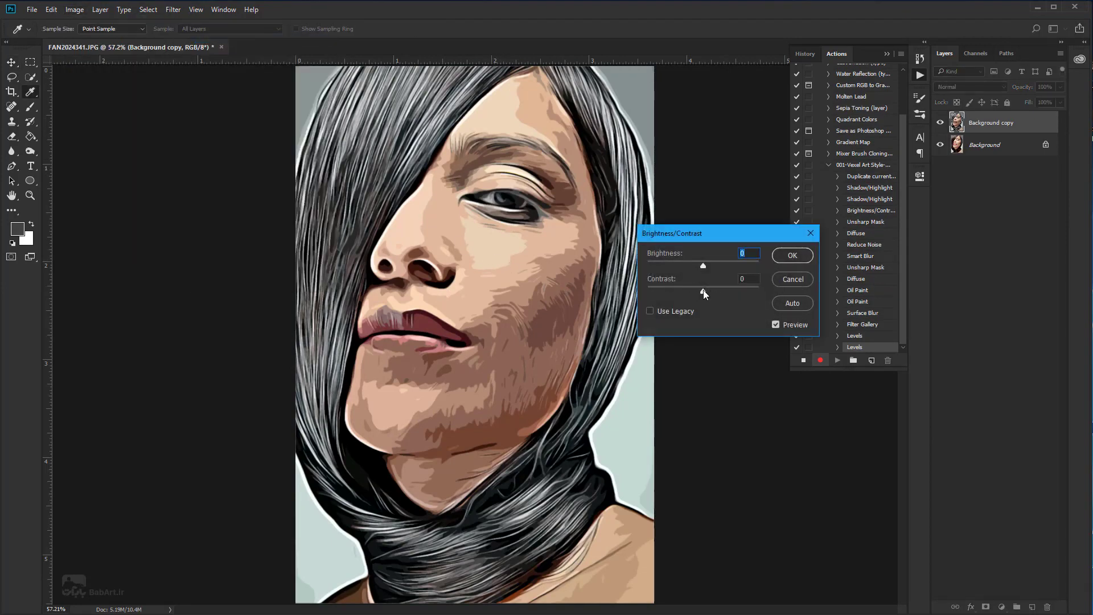
left_click_drag(702, 290, 763, 289)
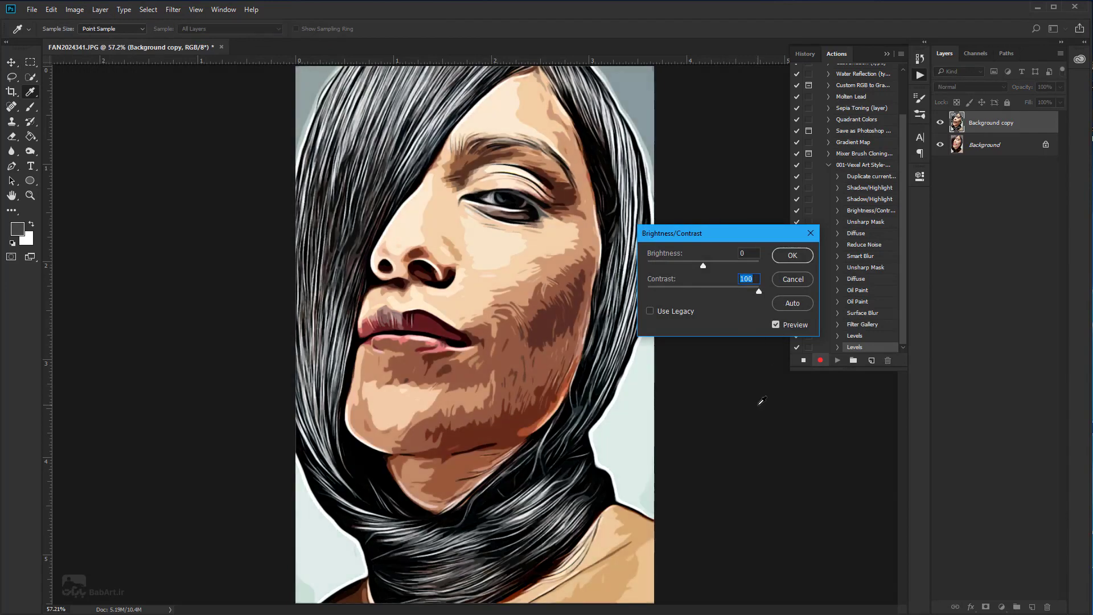
left_click(786, 324)
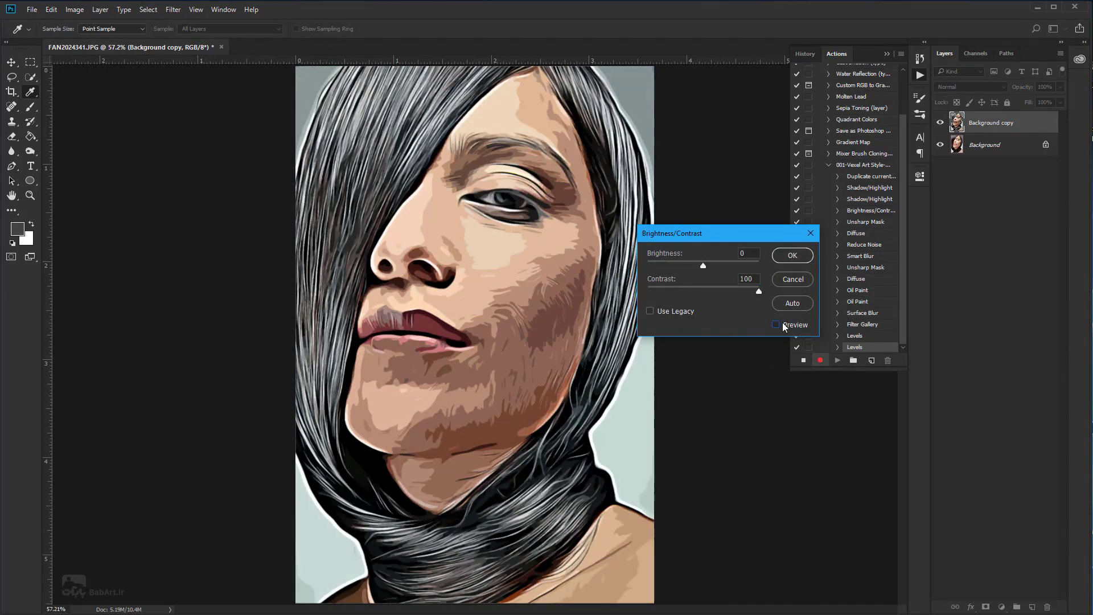
left_click(782, 322)
left_click(803, 256)
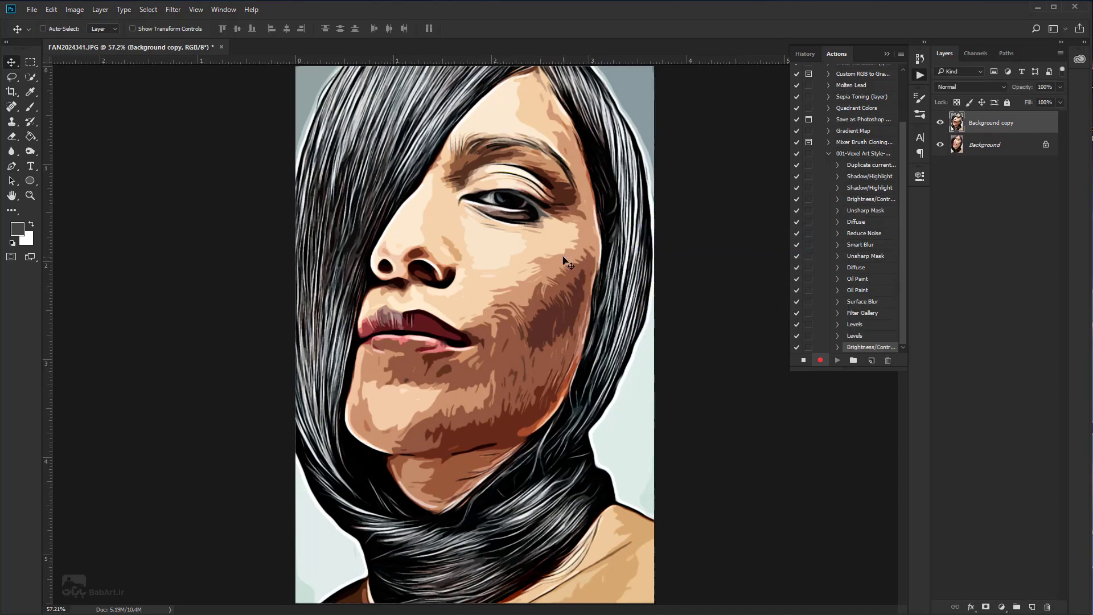
Sharpen the portrait with Unsharp Mask: Amount 50%, Radius 5 pixels, Threshold 0
left_click(171, 9)
mouse_move(185, 200)
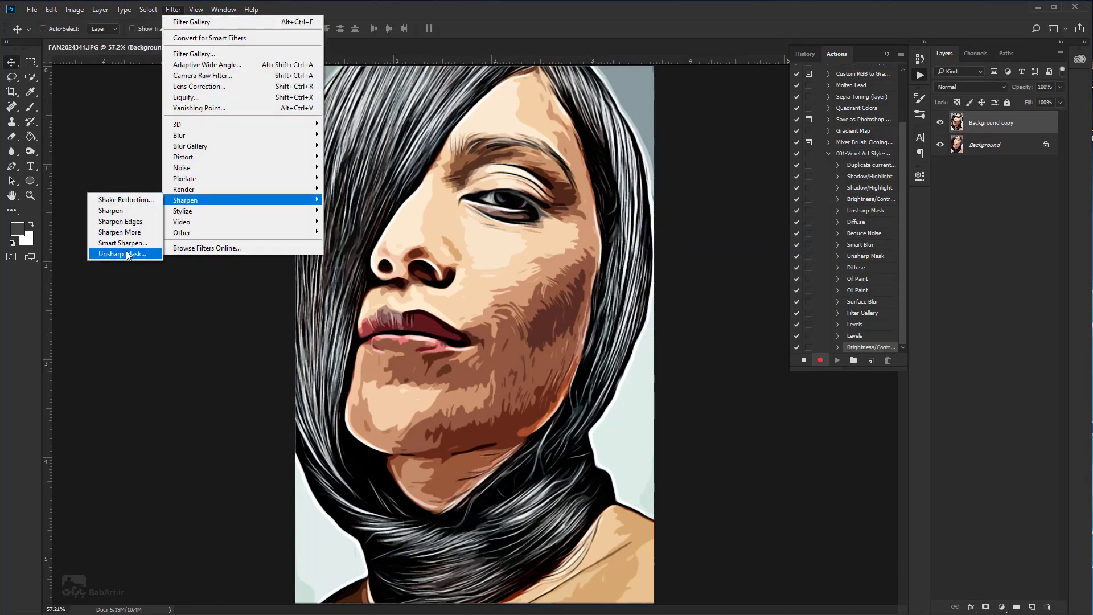
left_click(126, 253)
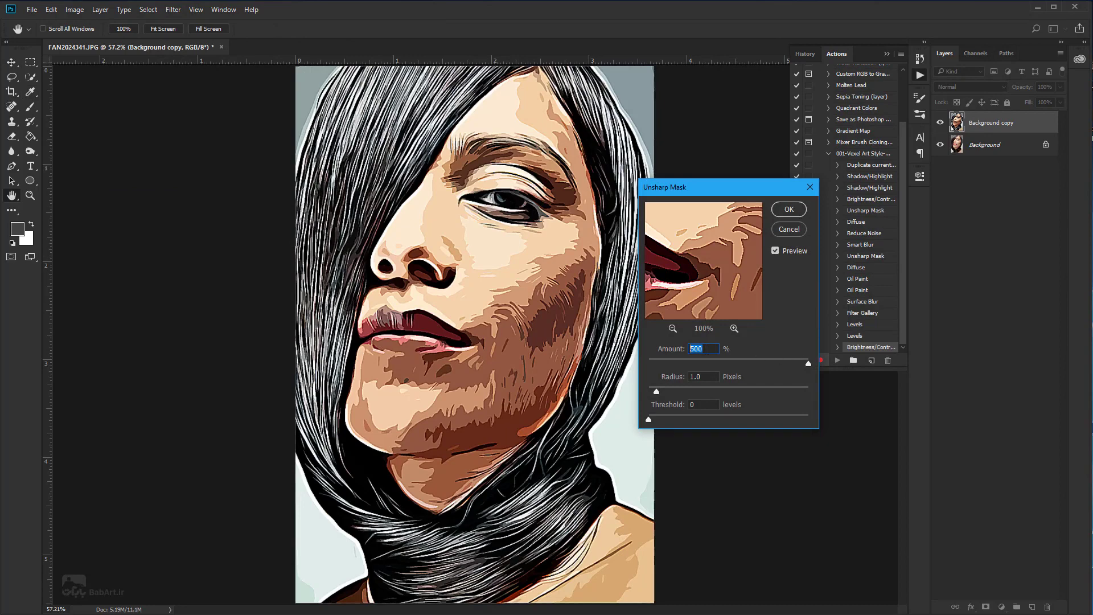
type("5")
type("0")
key("Tab")
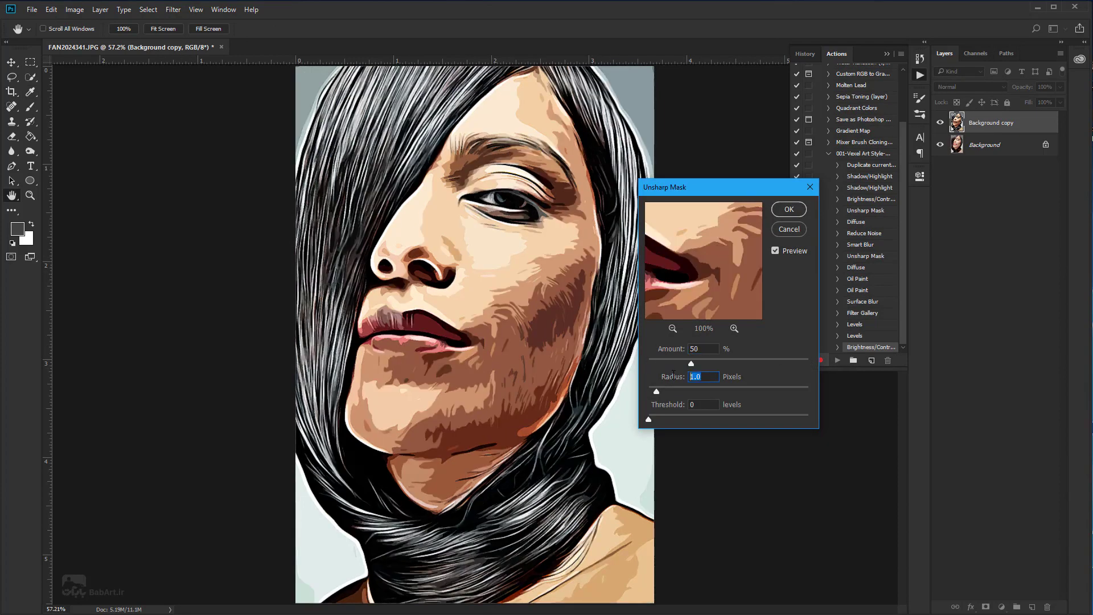
type("5")
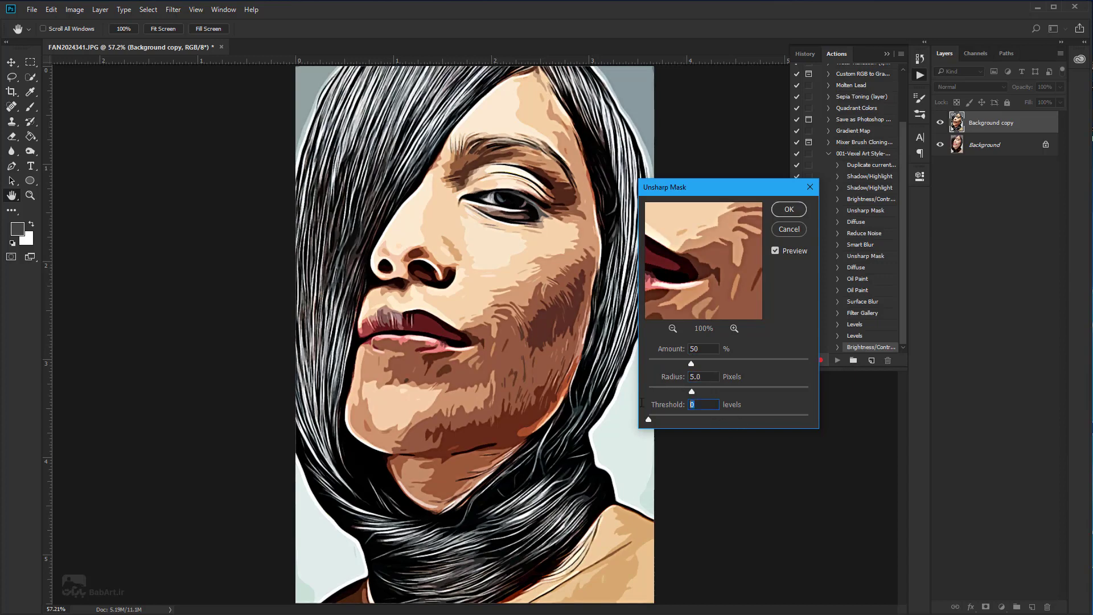
left_click(792, 210)
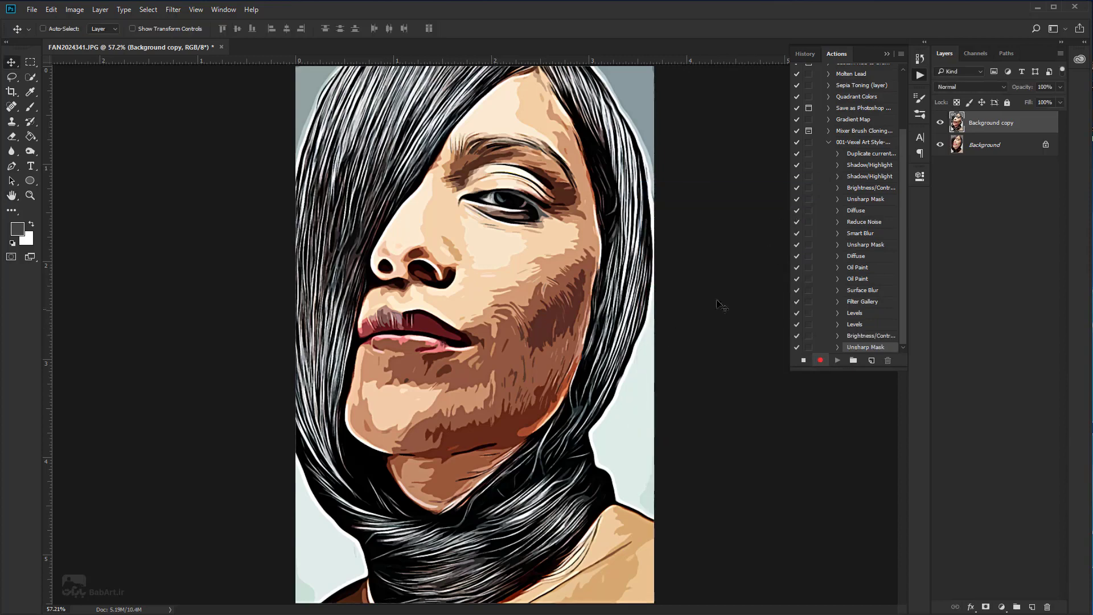
Rename the Background copy layer to 'Vexel Art Style'
double_click(1002, 125)
type("Vexel Art Style")
key("Return")
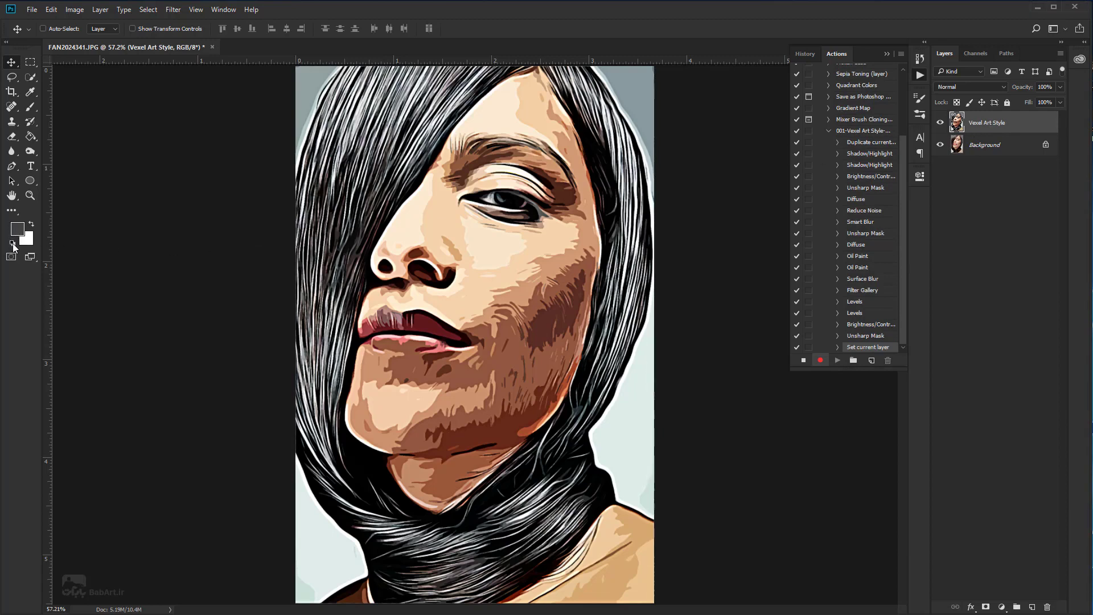
Reset the foreground and background colours to default black and white
left_click(13, 244)
left_click(13, 243)
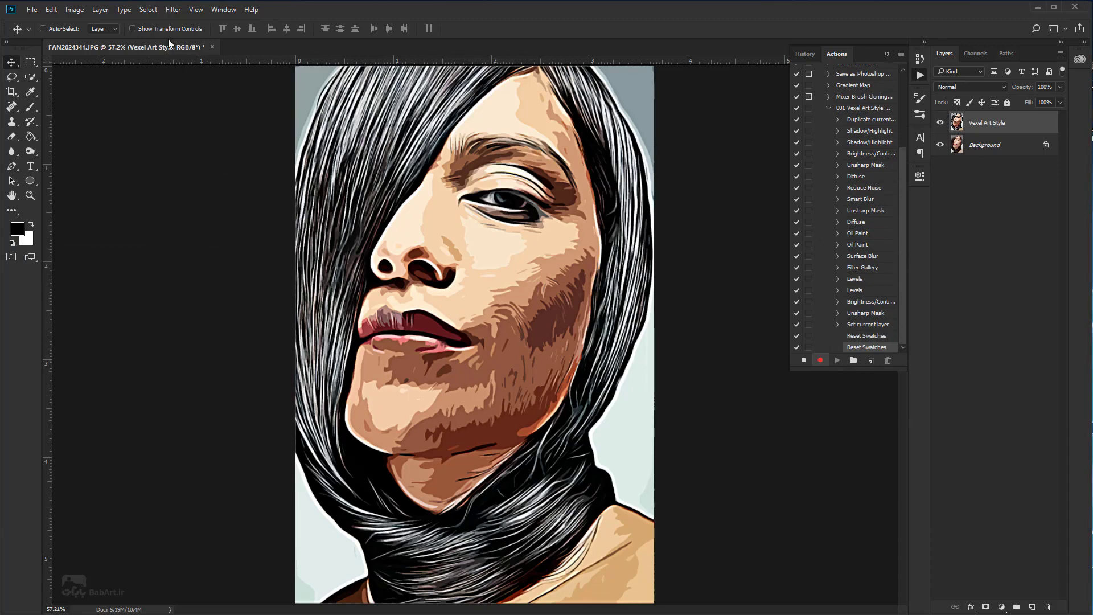
left_click(100, 9)
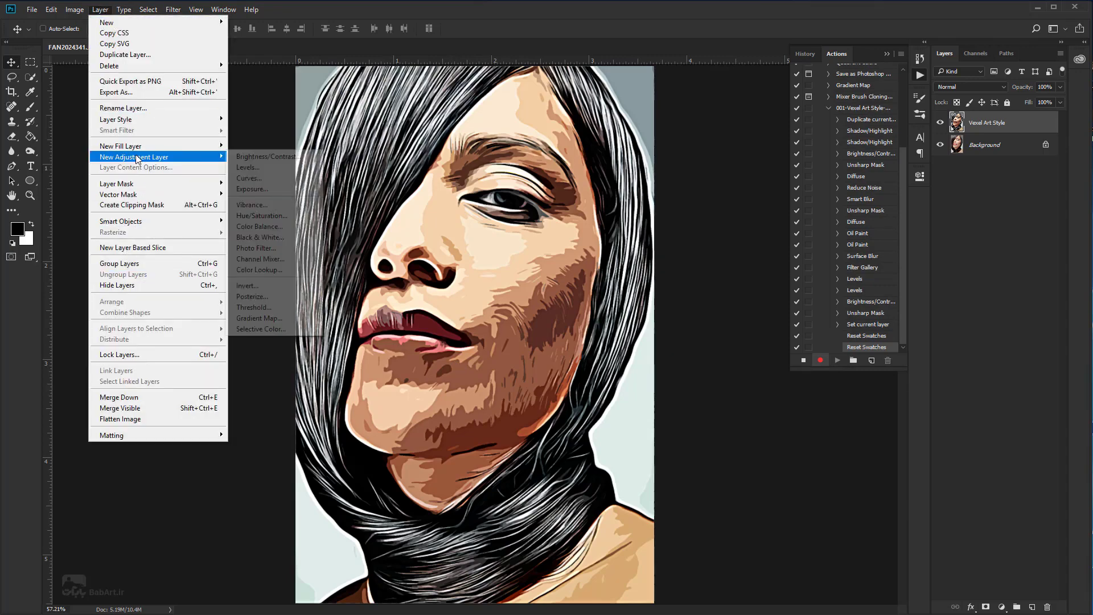
mouse_move(135, 157)
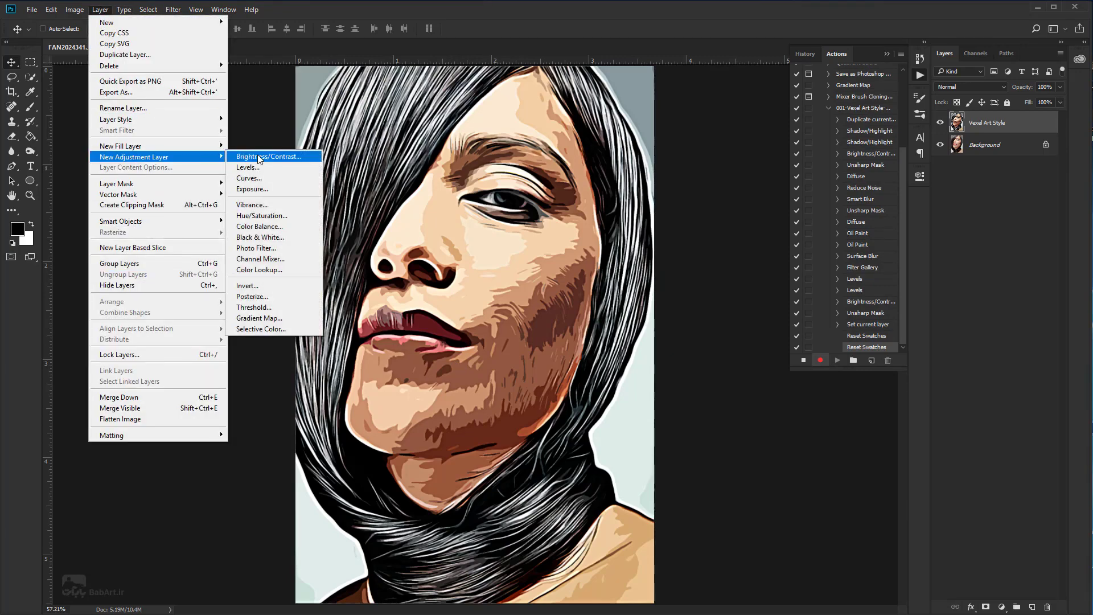
Create a Gradient Map adjustment layer named 'Overall Contrast'
left_click(254, 318)
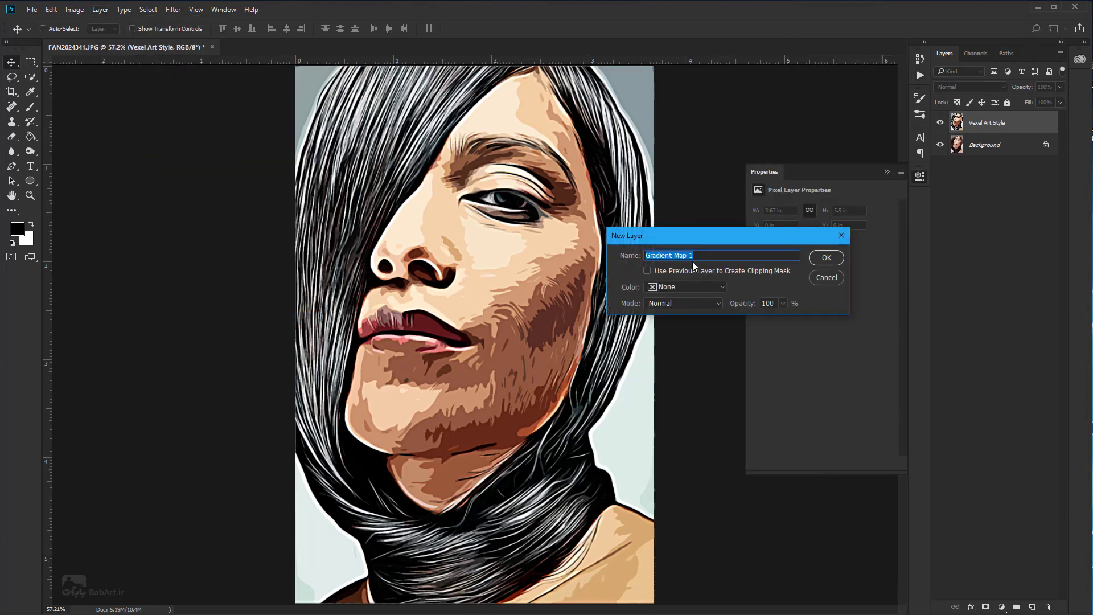
type("Overall Contrast")
left_click_drag(704, 256, 631, 252)
left_click(826, 258)
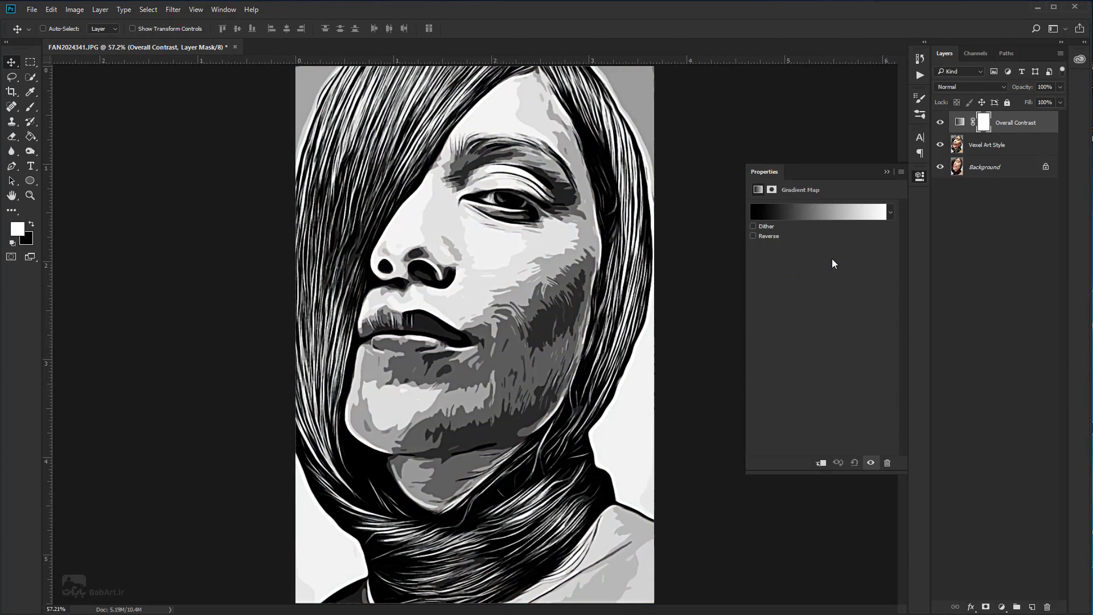
Set the Overall Contrast layer to Luminosity blend mode at 50% opacity
left_click(972, 87)
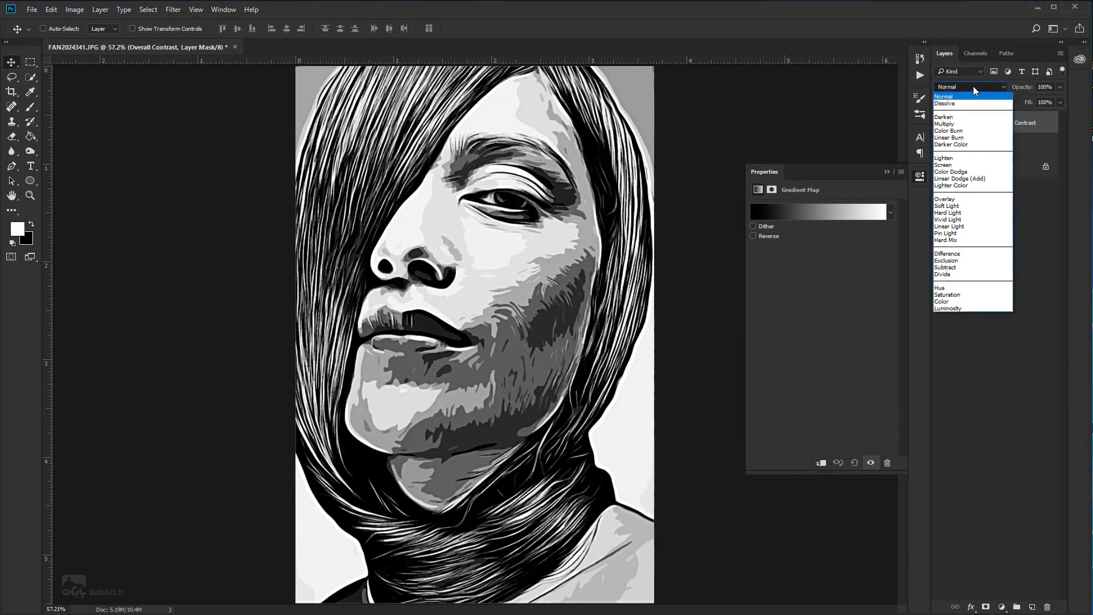
left_click(959, 309)
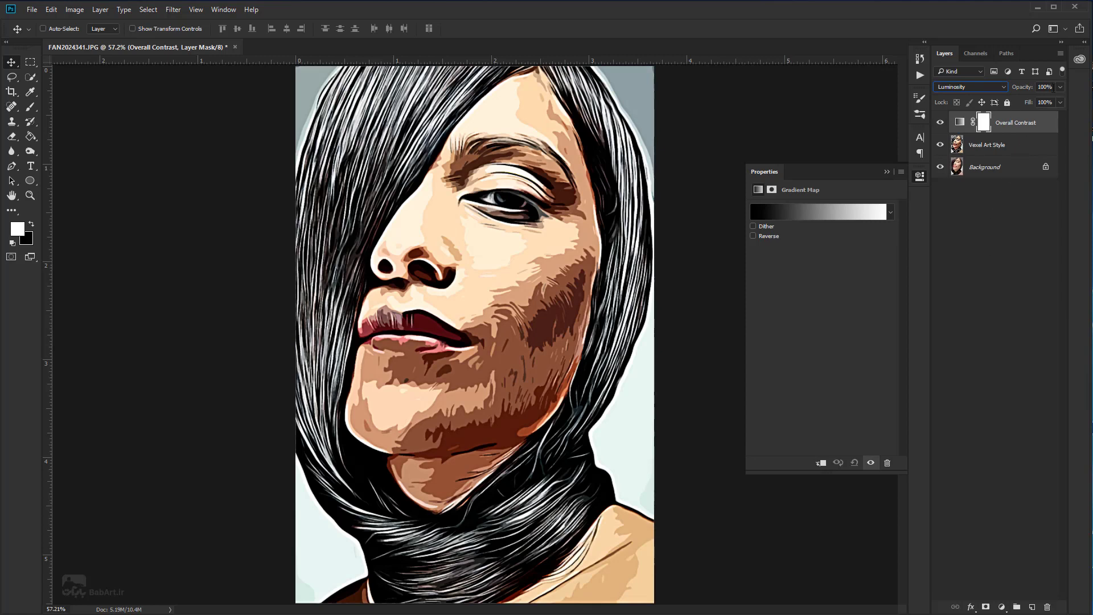
left_click(1045, 87)
type("50")
left_click(887, 170)
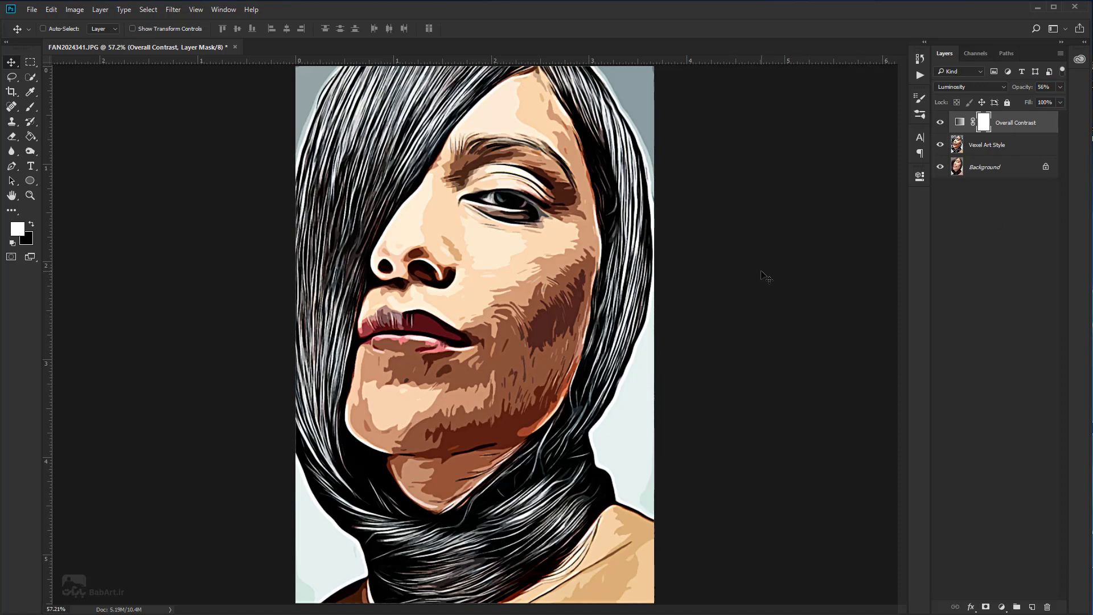
left_click(78, 10)
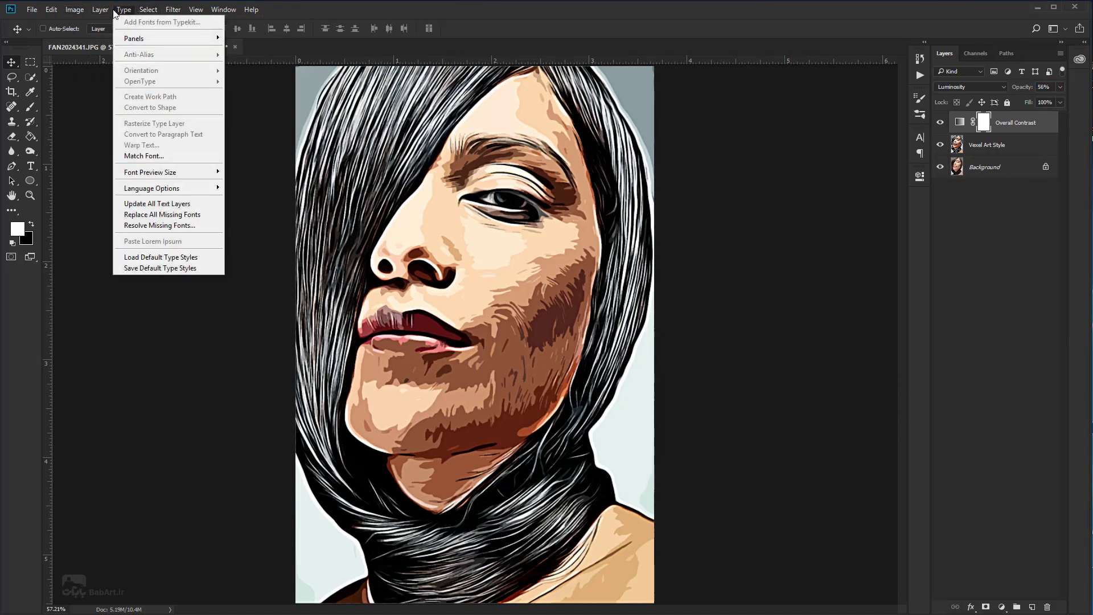
mouse_move(134, 157)
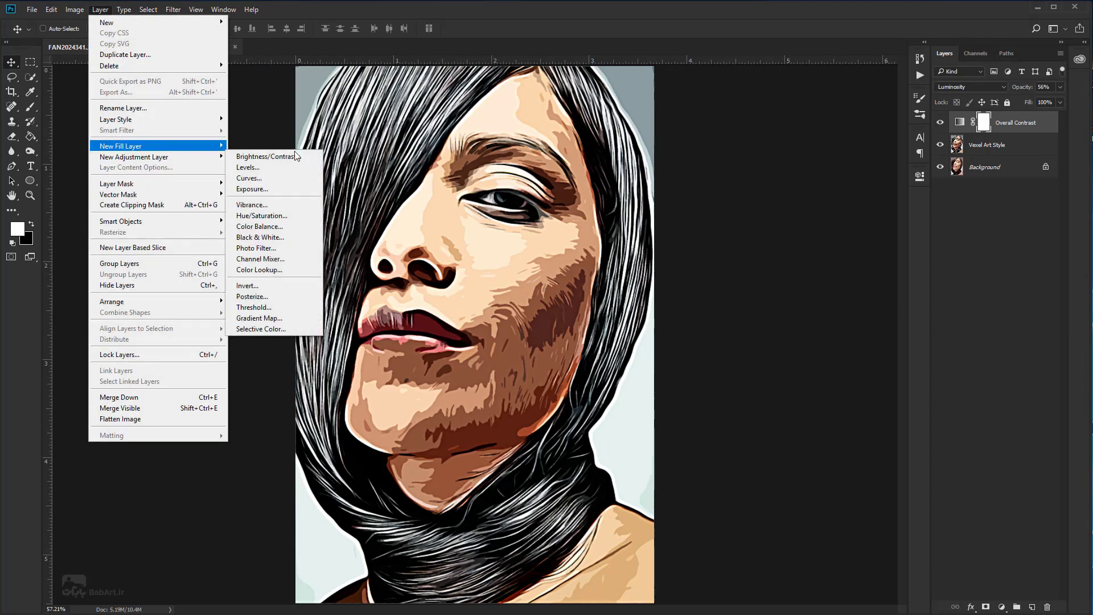
Add a Levels layer named 'Overall Brightness' with the white input level at 247
left_click(283, 170)
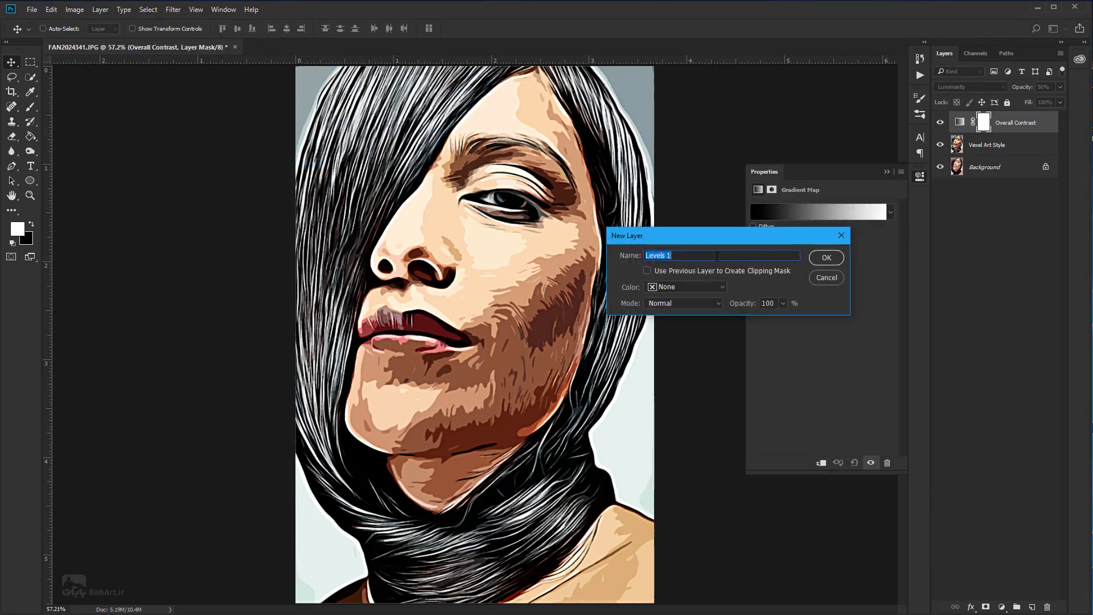
type("Overall Brightness")
left_click(826, 257)
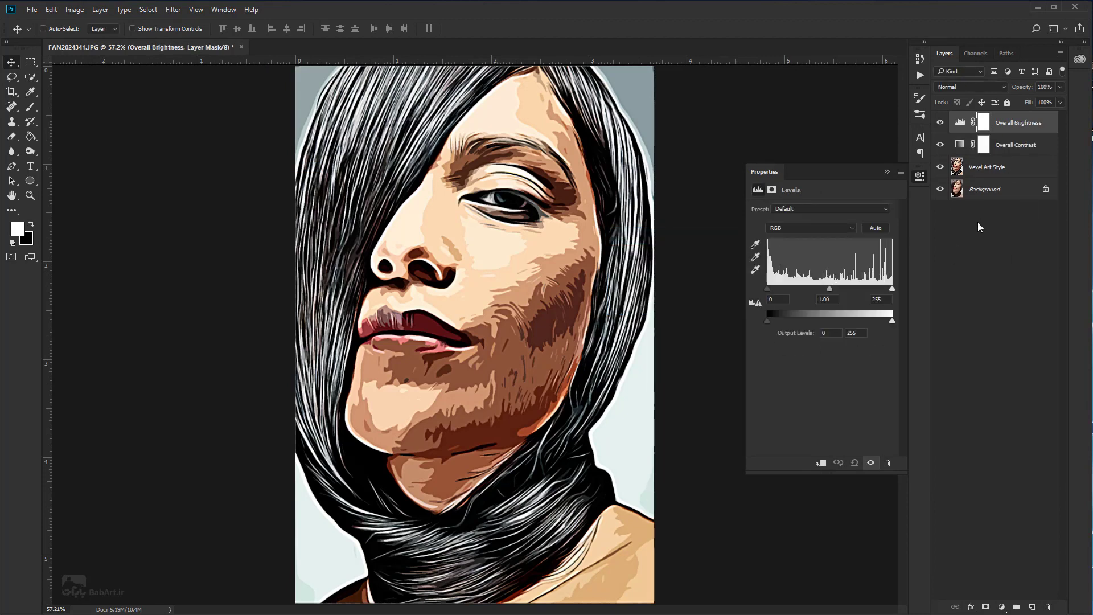
left_click(869, 297)
type("2")
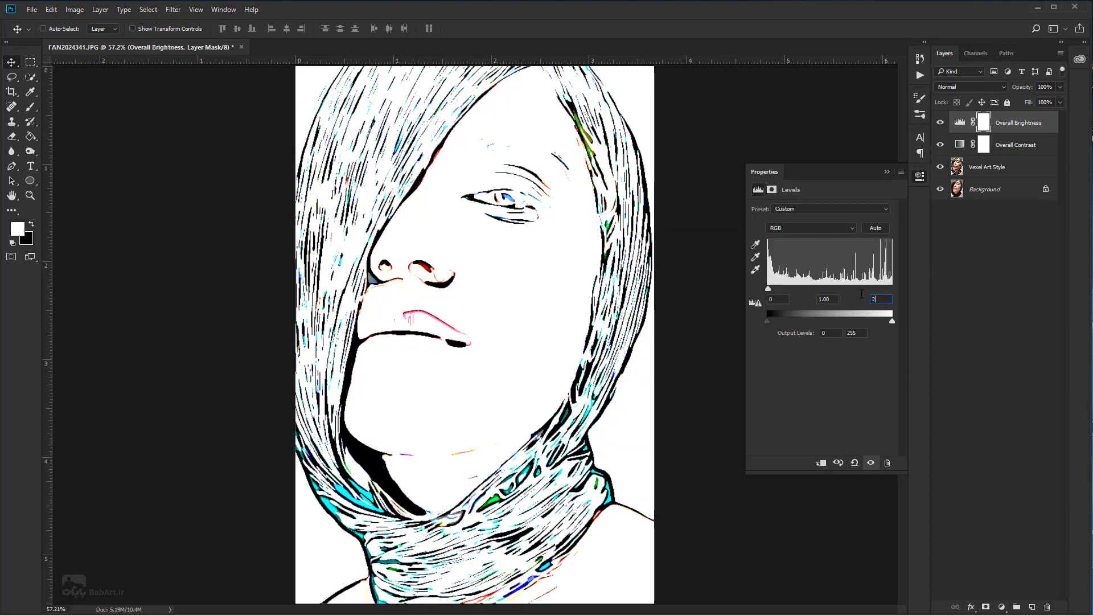
type("47")
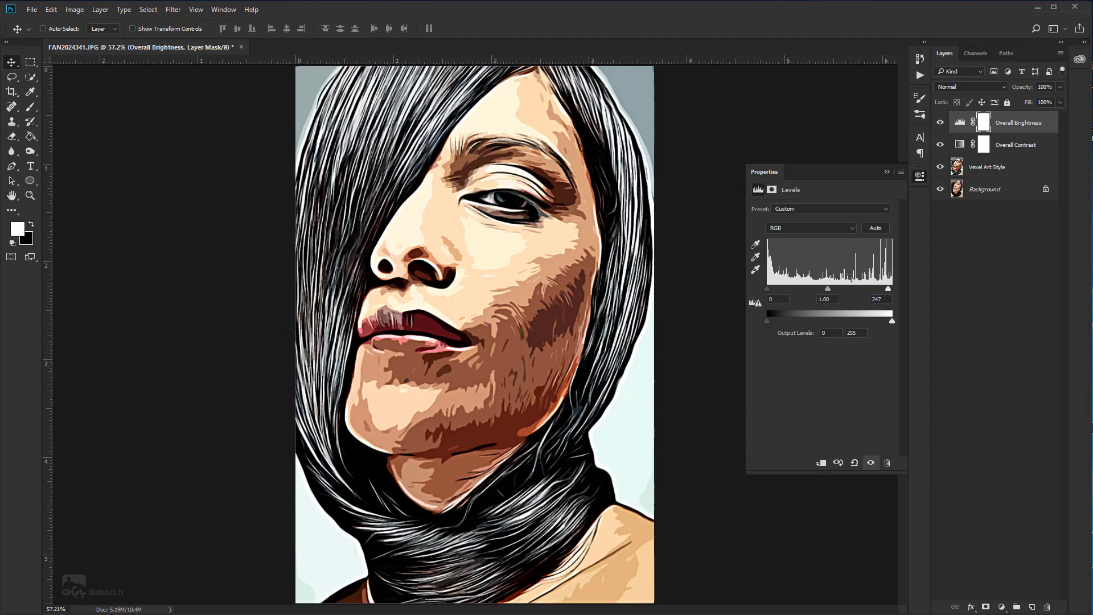
left_click(886, 171)
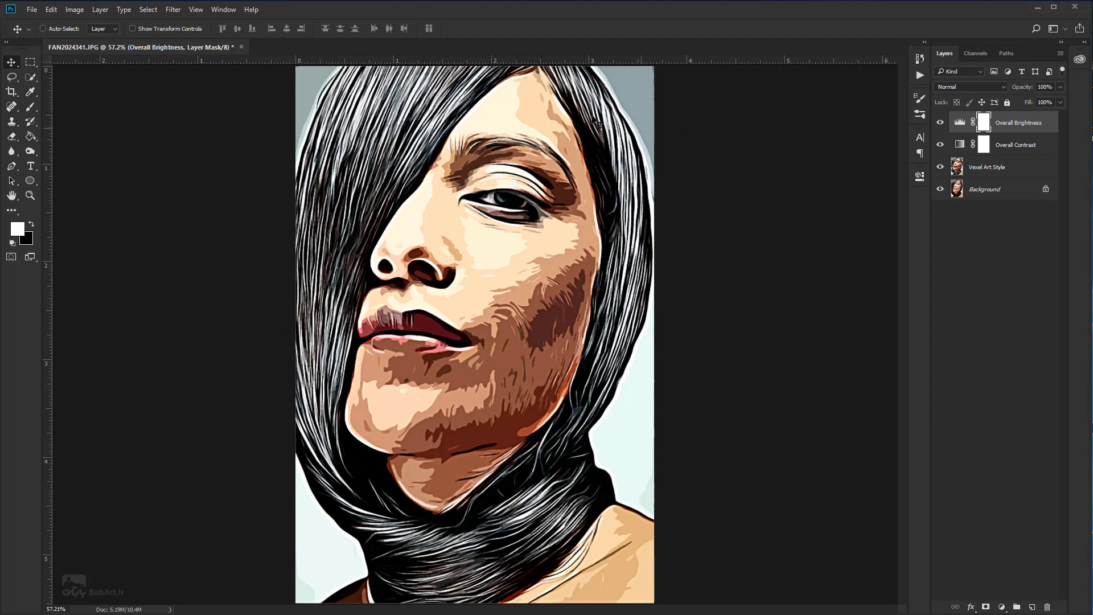
Create another Gradient Map adjustment layer named 'Color Look'
left_click(100, 9)
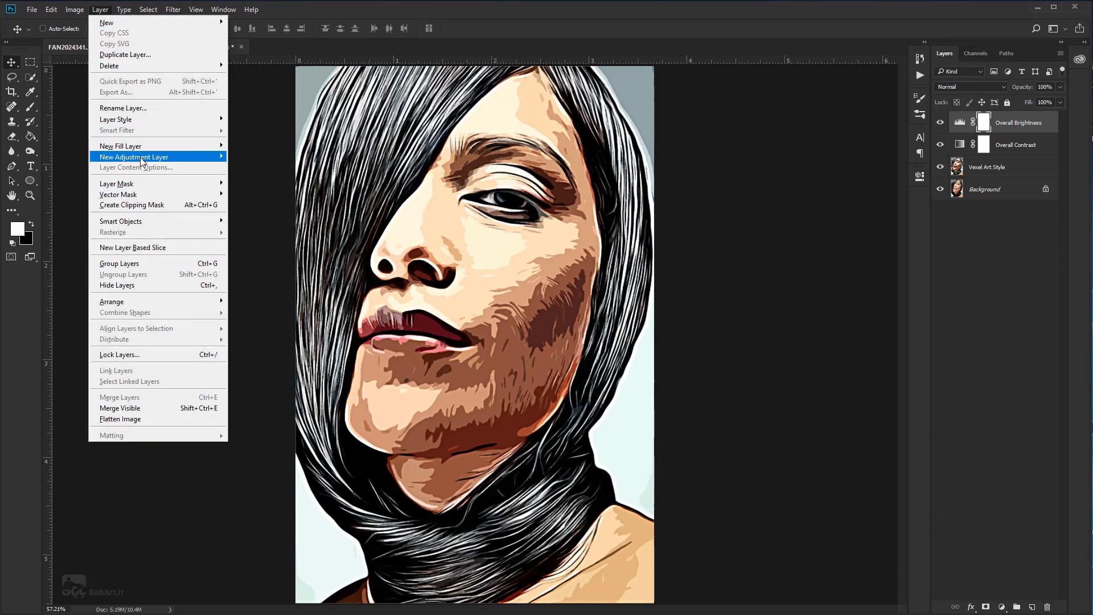
mouse_move(134, 157)
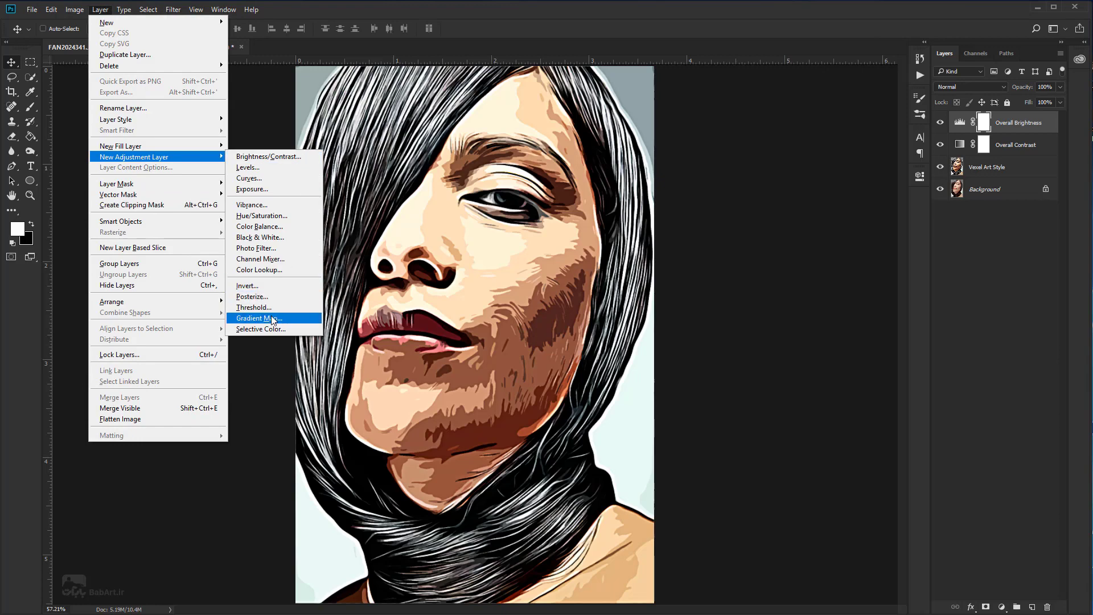
left_click(273, 320)
type("Color Look")
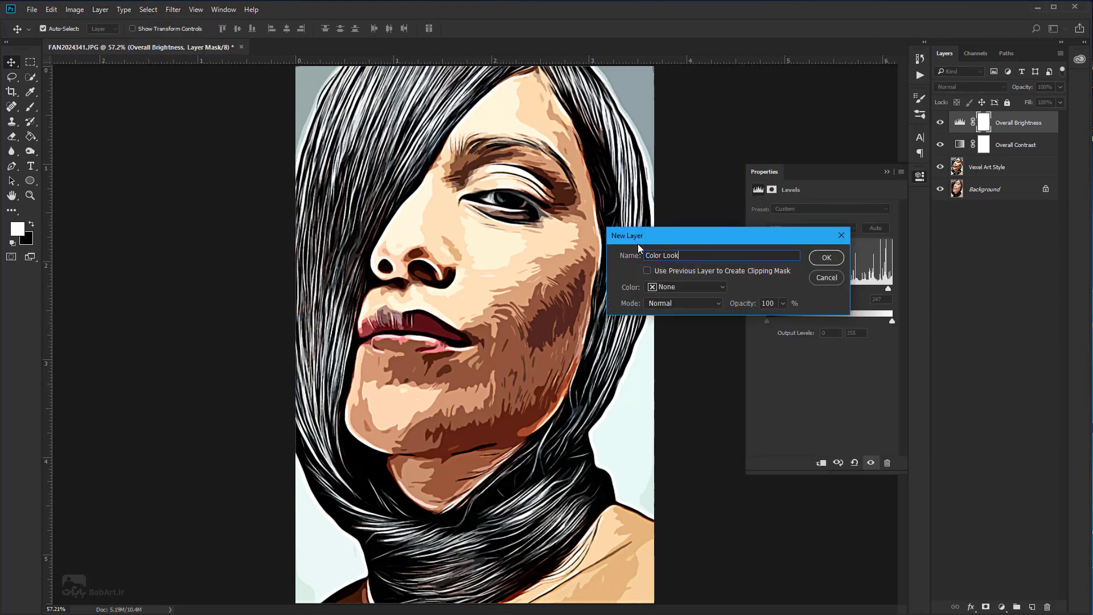
left_click(824, 257)
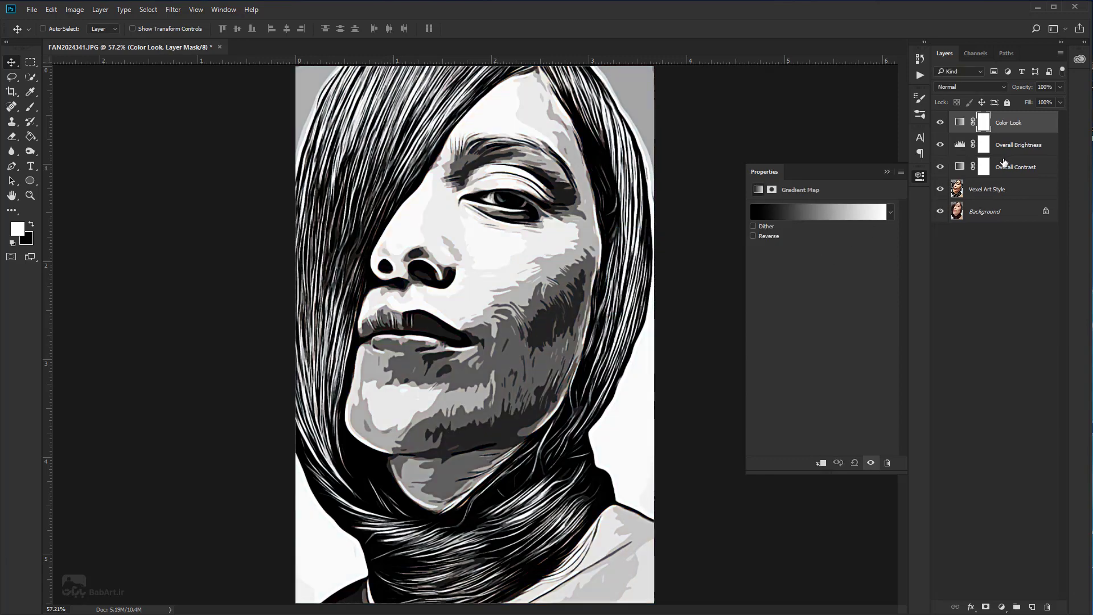
Set the Color Look gradient from magenta e000e0 to dark teal 005161
left_click(817, 213)
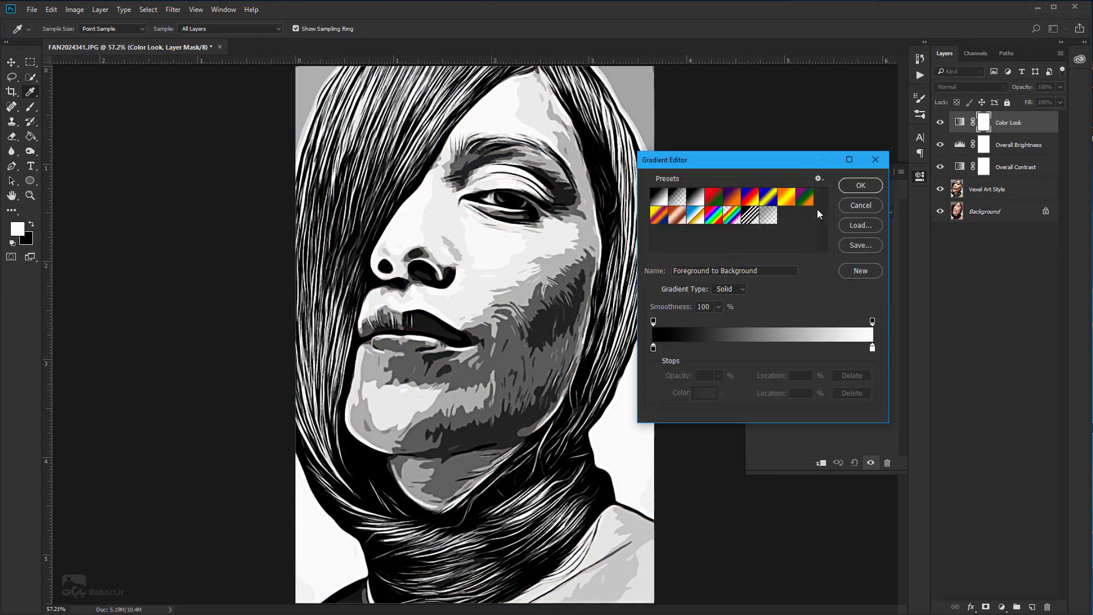
left_click(653, 349)
left_click(704, 394)
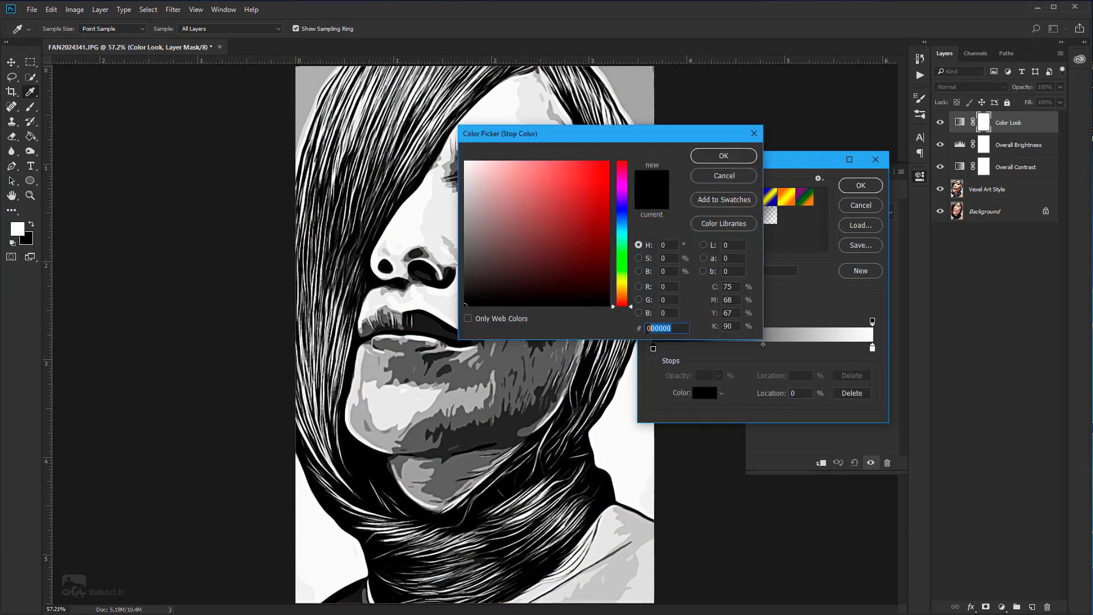
type("e000e0")
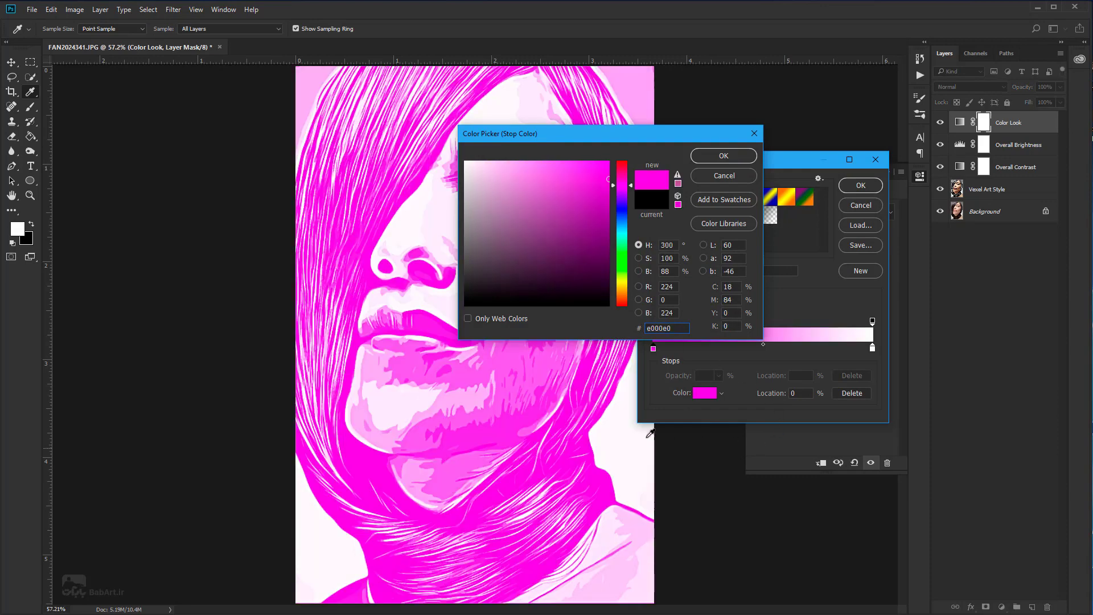
left_click(712, 156)
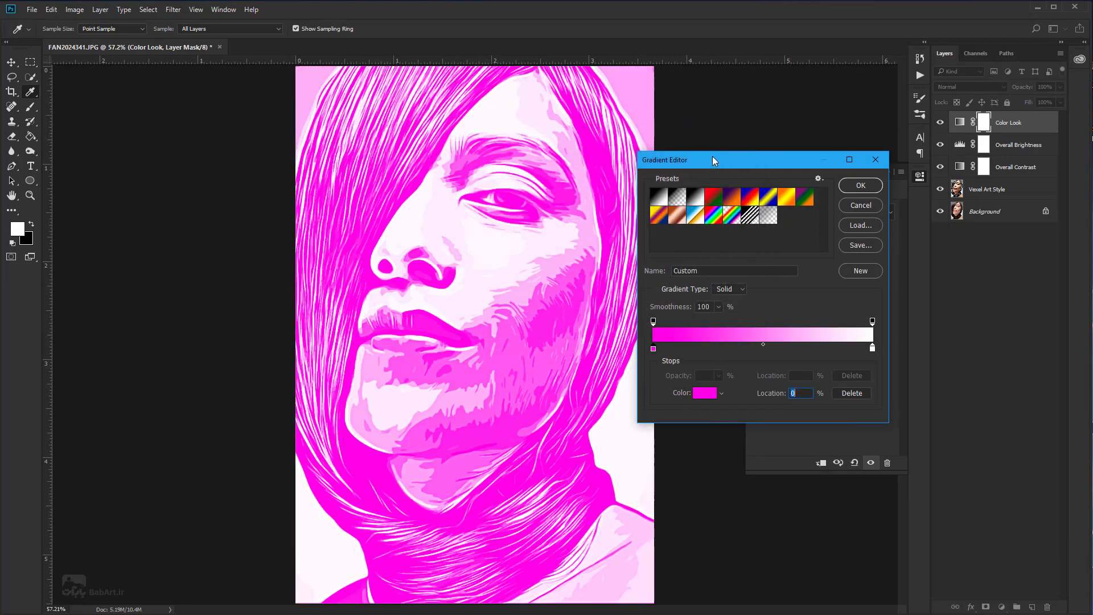
left_click(873, 348)
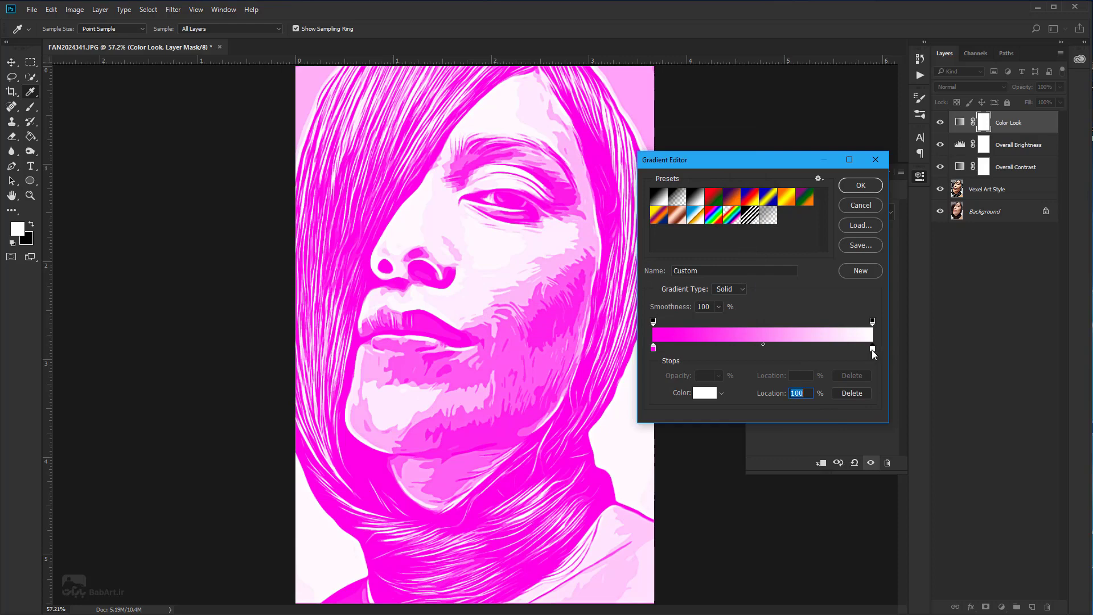
left_click(714, 395)
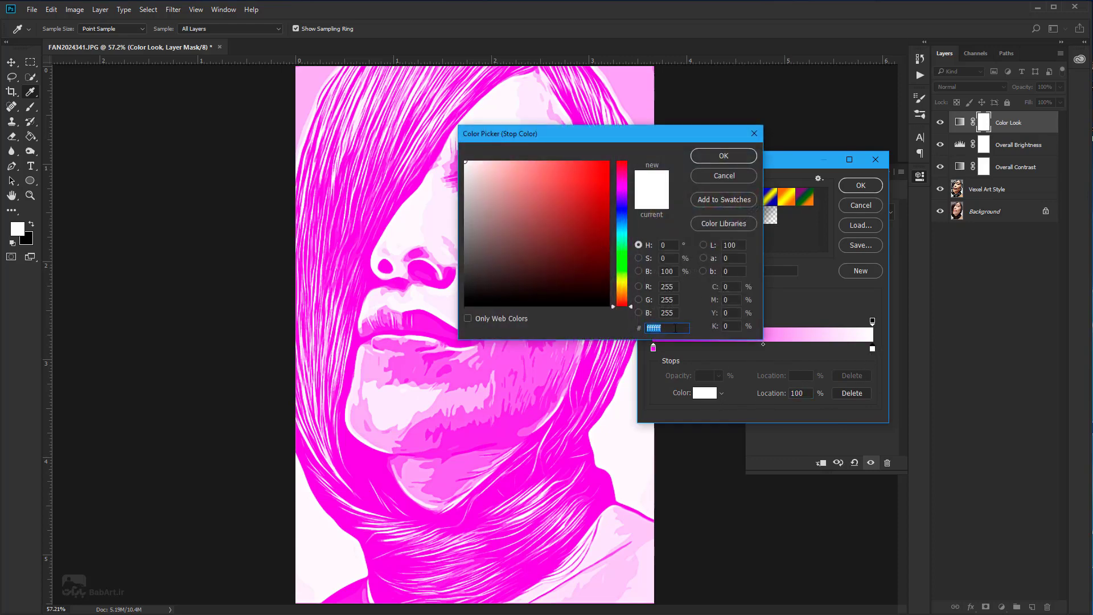
type("005161")
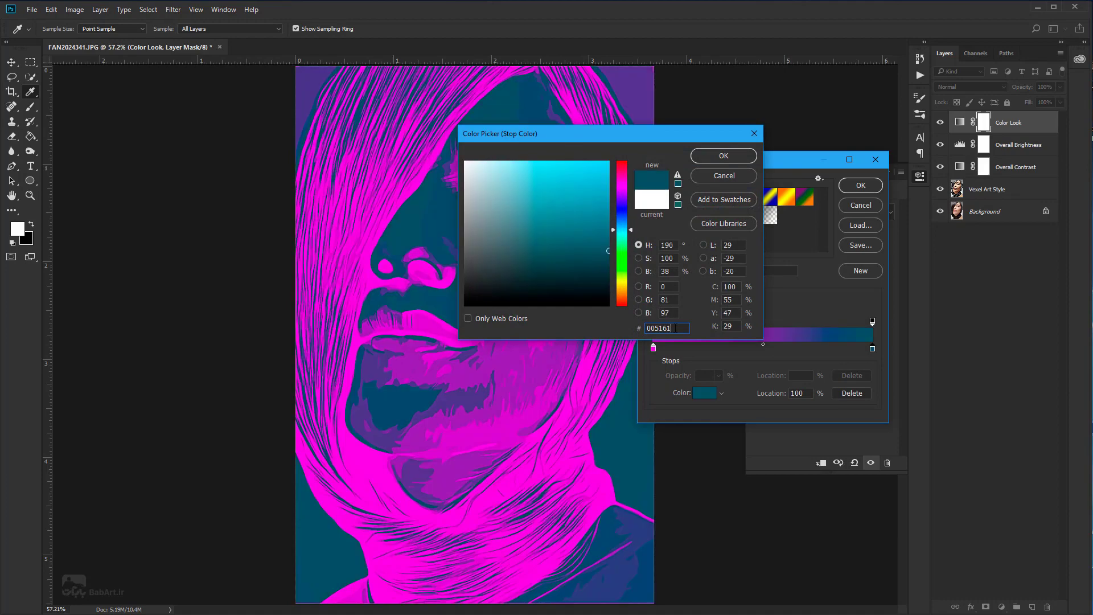
left_click(741, 159)
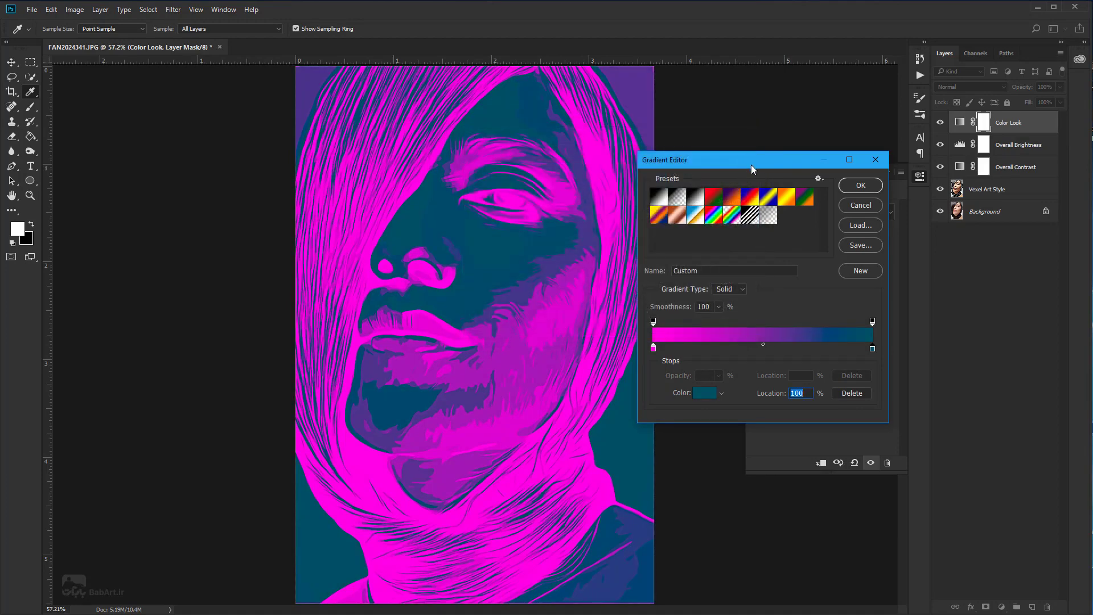
left_click(854, 185)
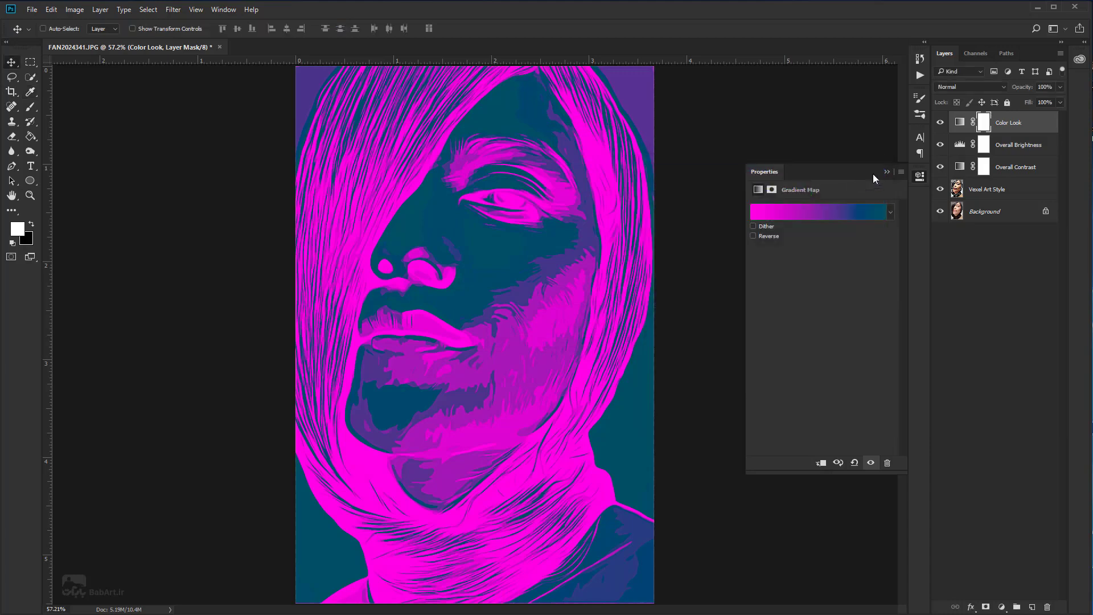
Set the Color Look layer's blend mode to Color
left_click(955, 84)
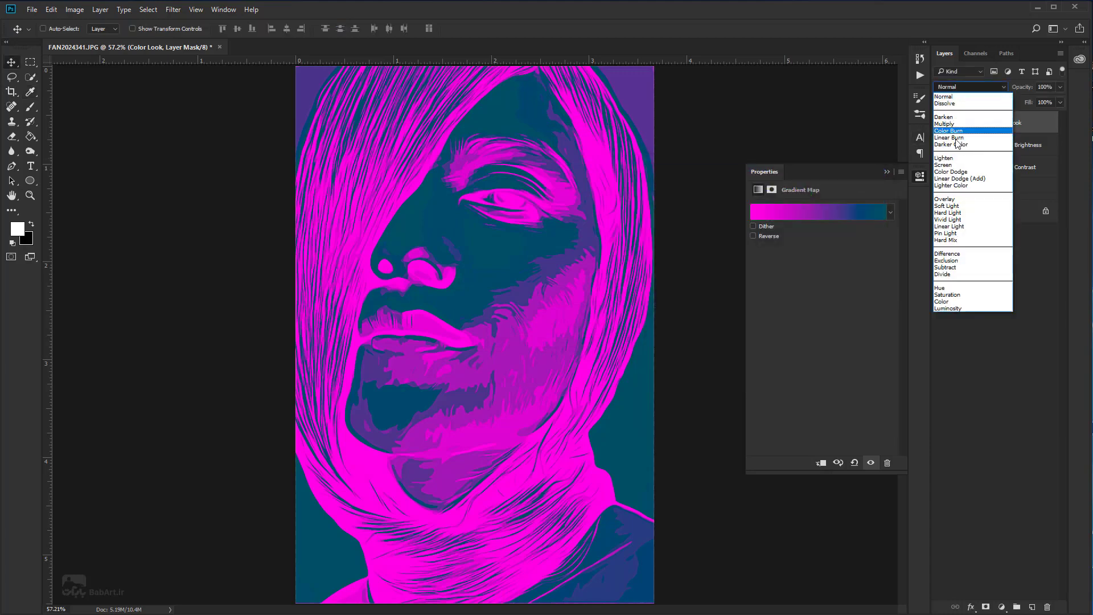
left_click(946, 302)
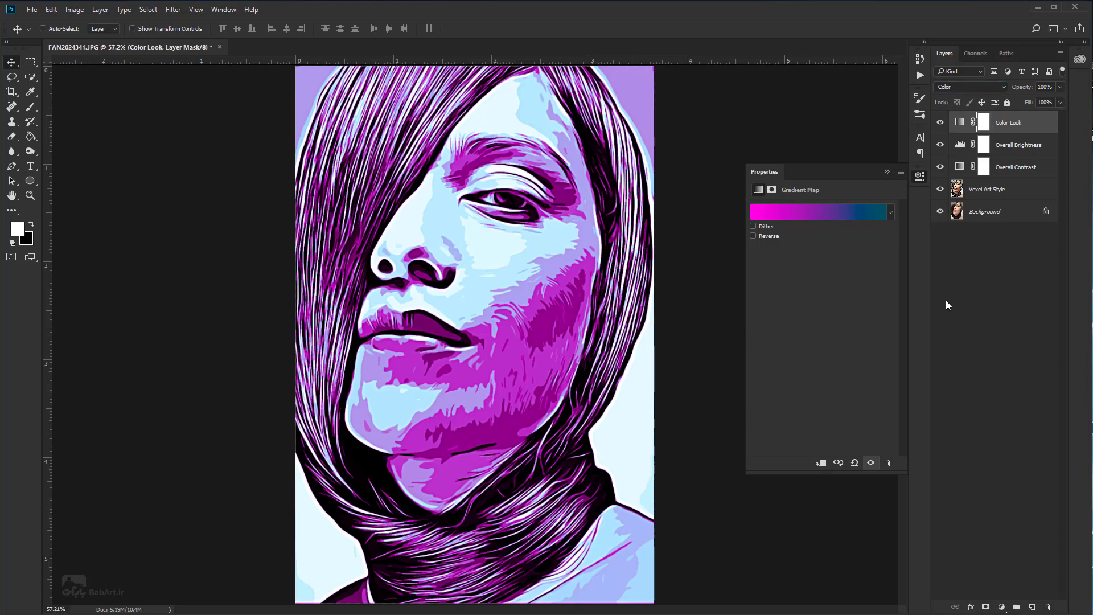
left_click(101, 12)
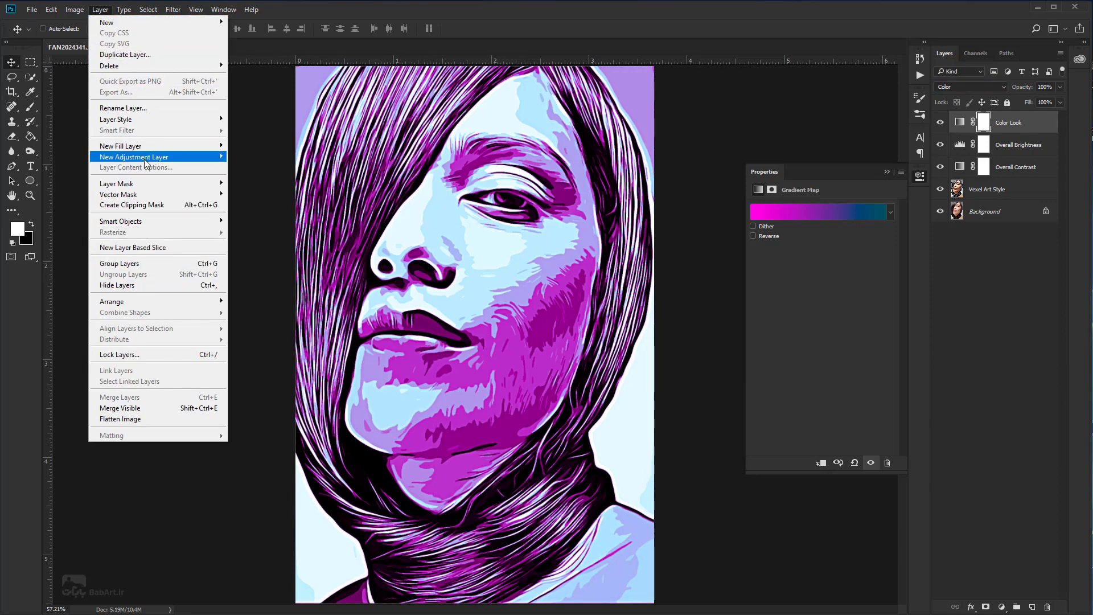
mouse_move(135, 157)
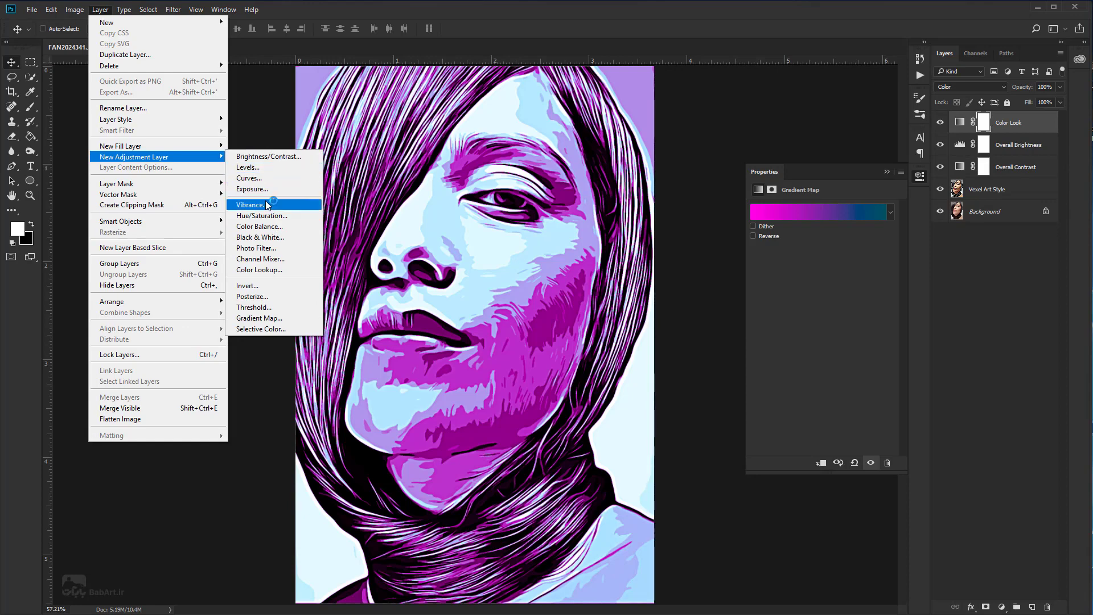
Add a Vibrance layer 'Overall Vibrance/Saturation' with Vibrance 43 and Saturation 22
left_click(267, 205)
type("Overall Vibrance/Saturation")
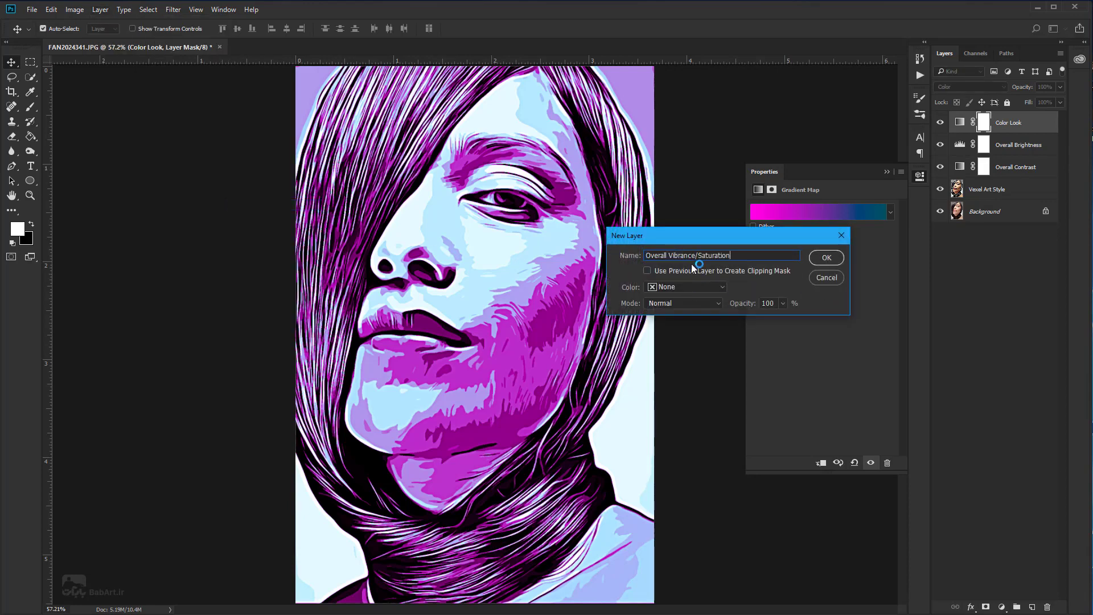
left_click(827, 257)
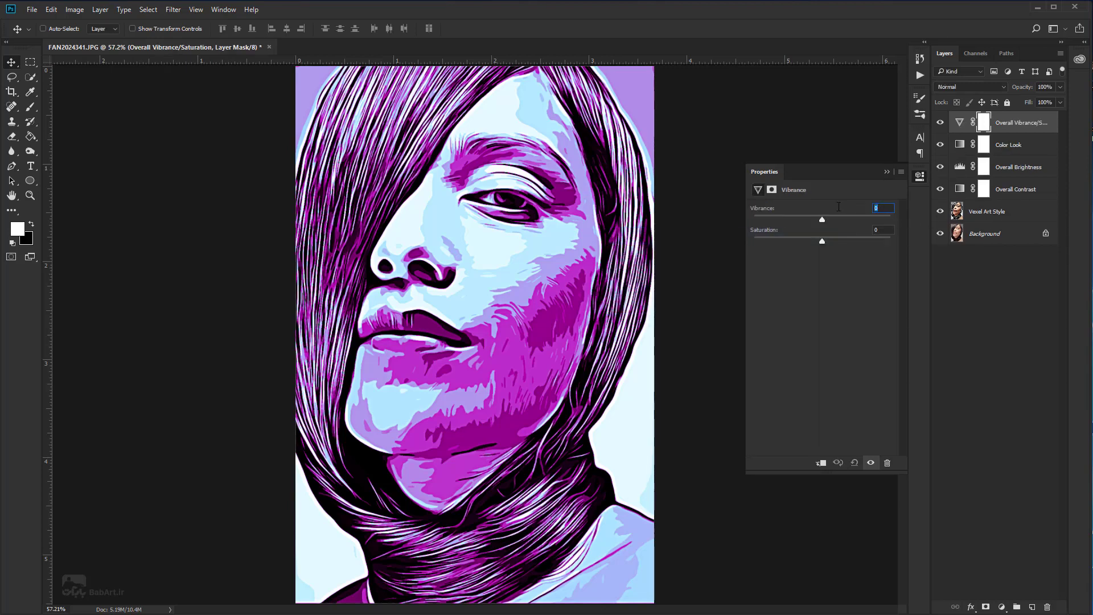
type("43")
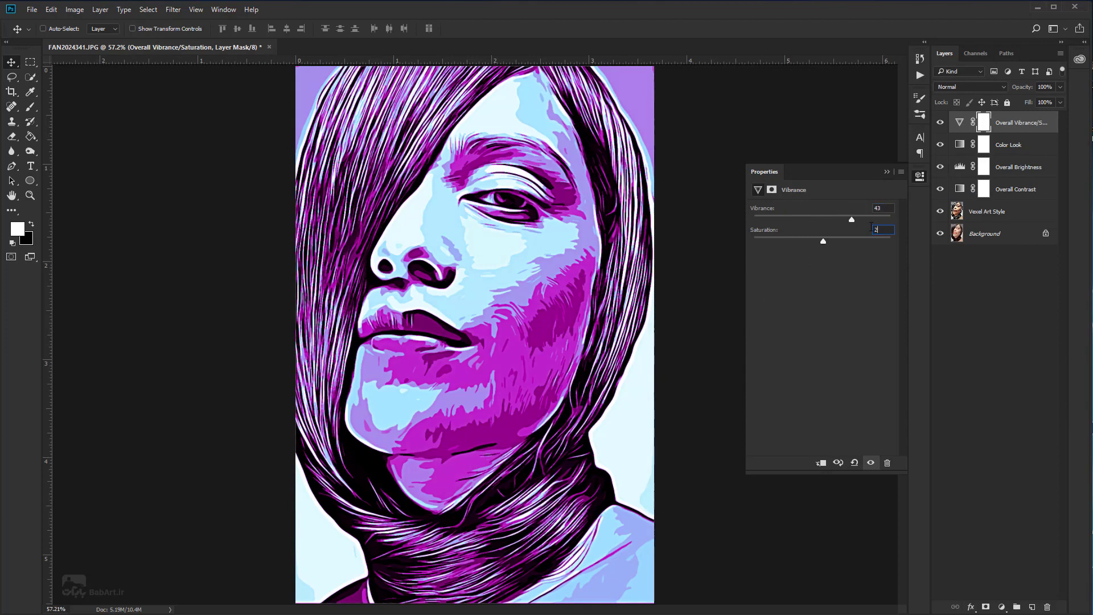
type("2")
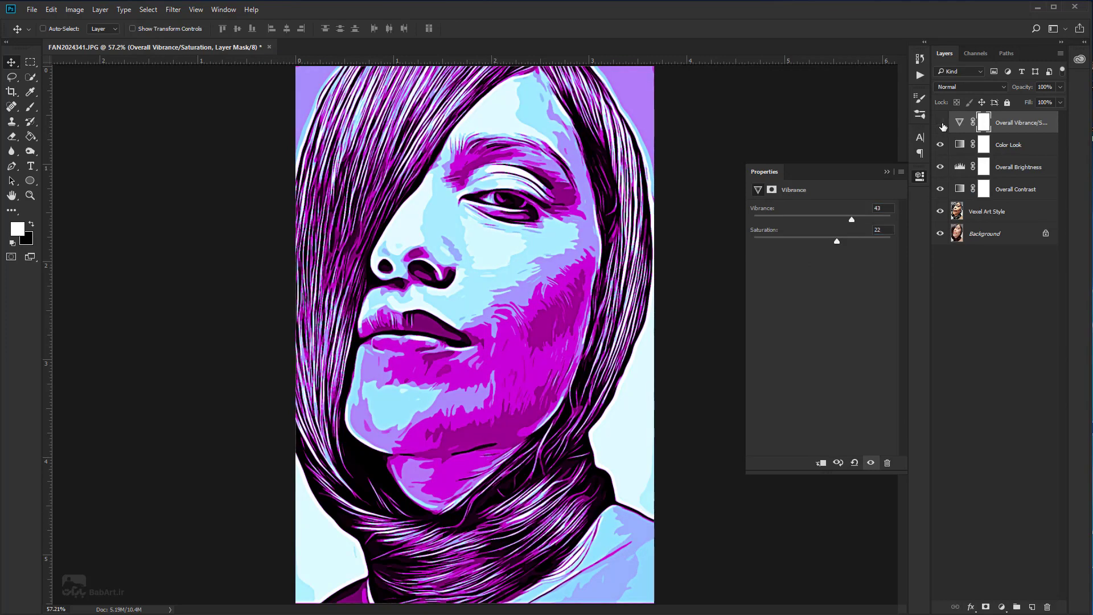
left_click(941, 124)
left_click(885, 171)
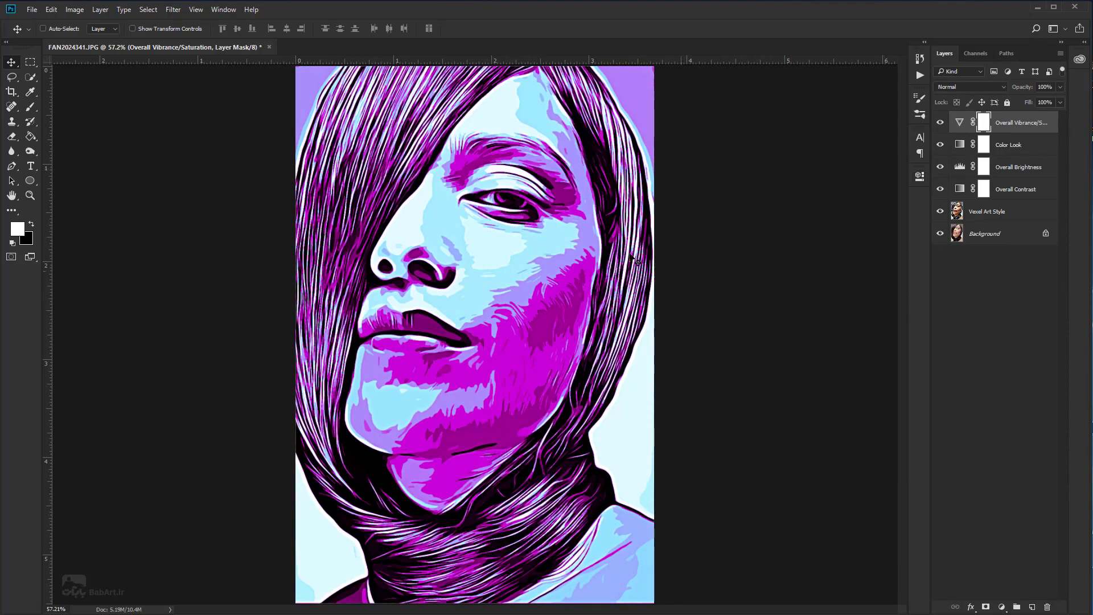
left_click(147, 10)
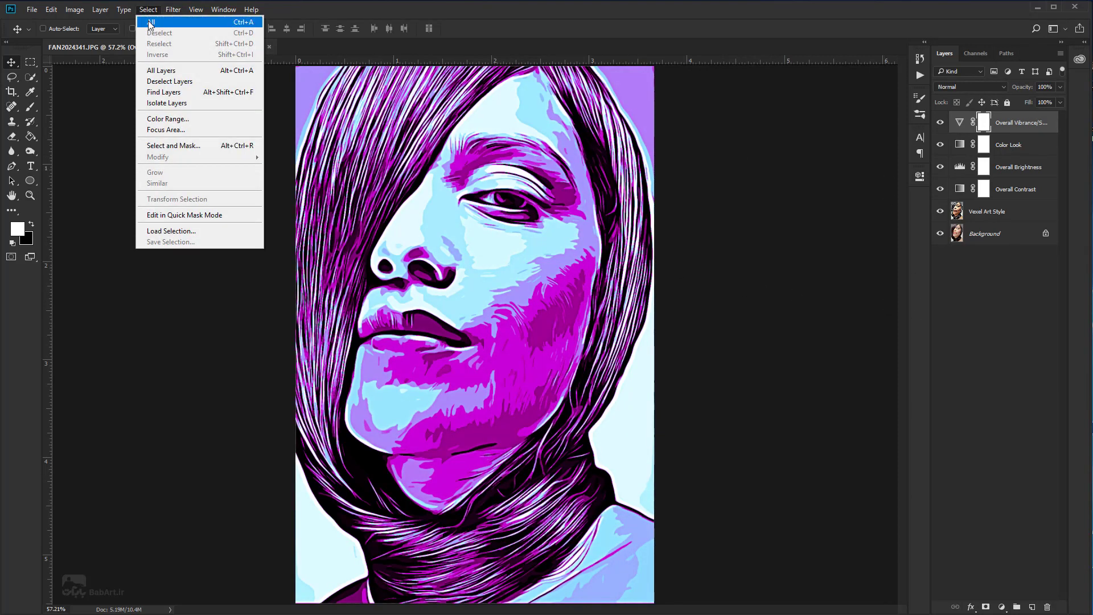
Select the whole canvas, Copy Merged, and paste it as new Layer 1
left_click(154, 21)
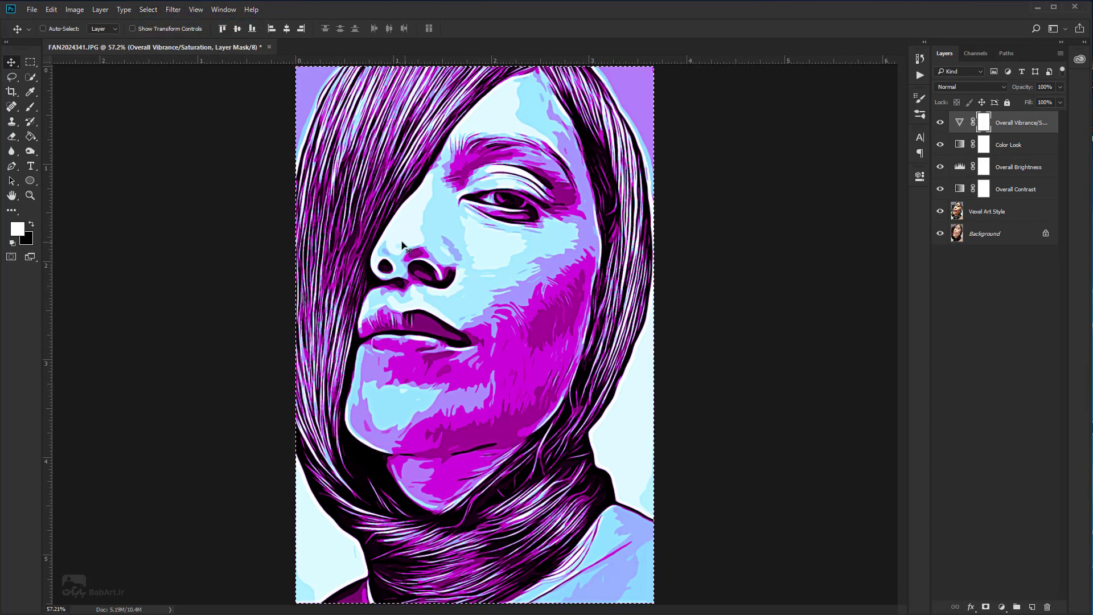
left_click(51, 9)
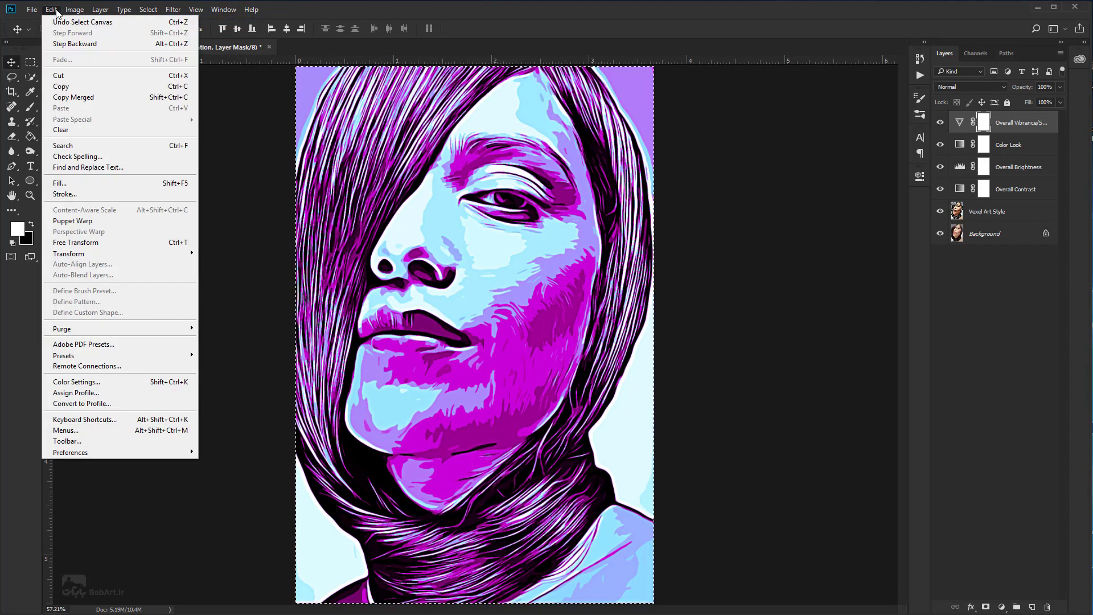
left_click(71, 99)
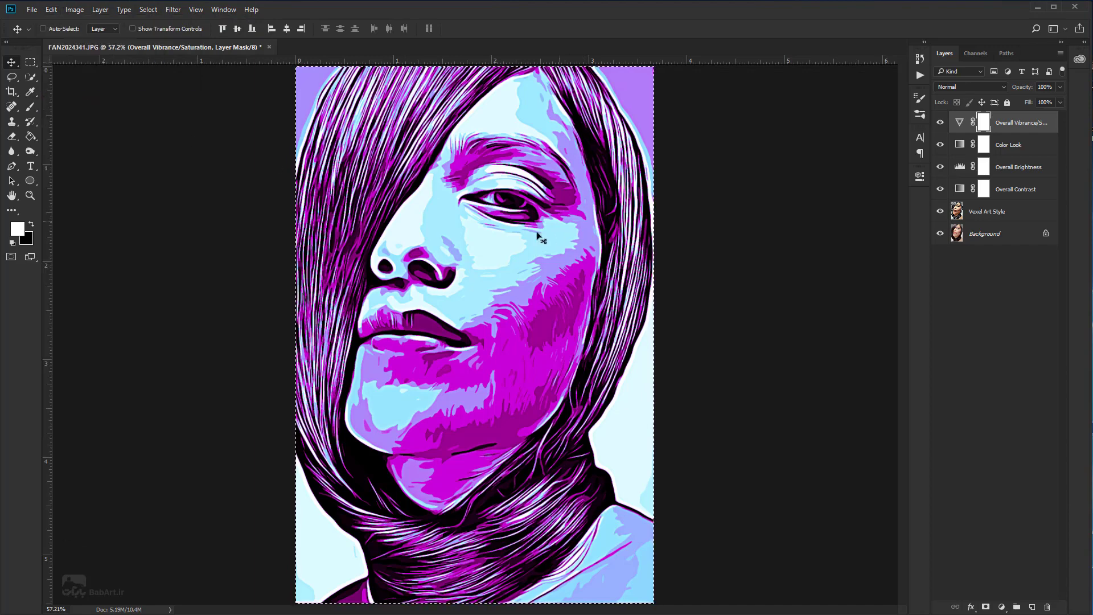
left_click(51, 10)
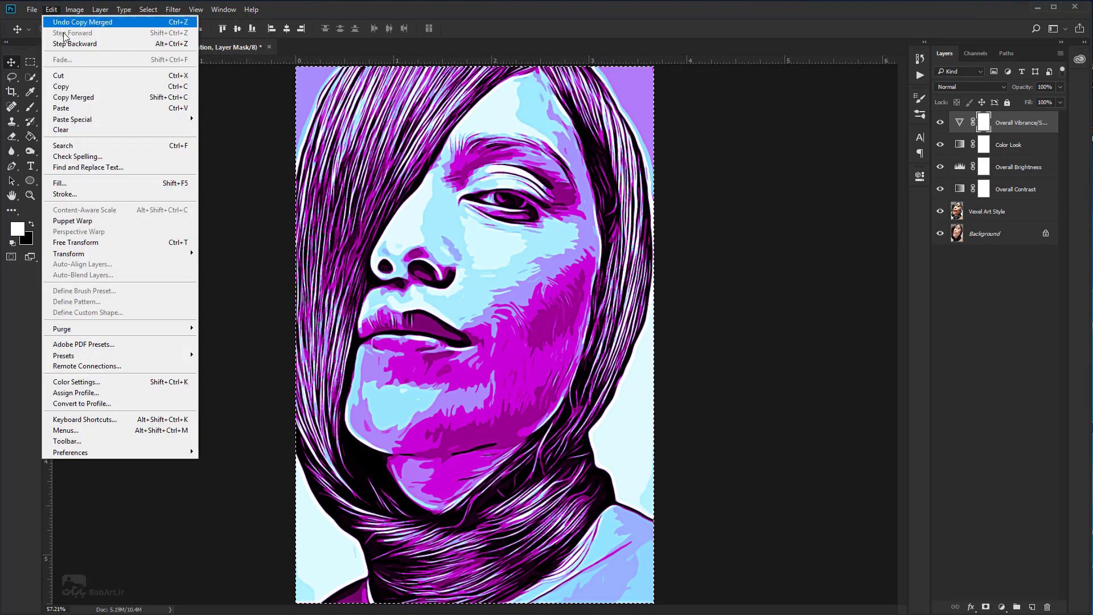
left_click(78, 110)
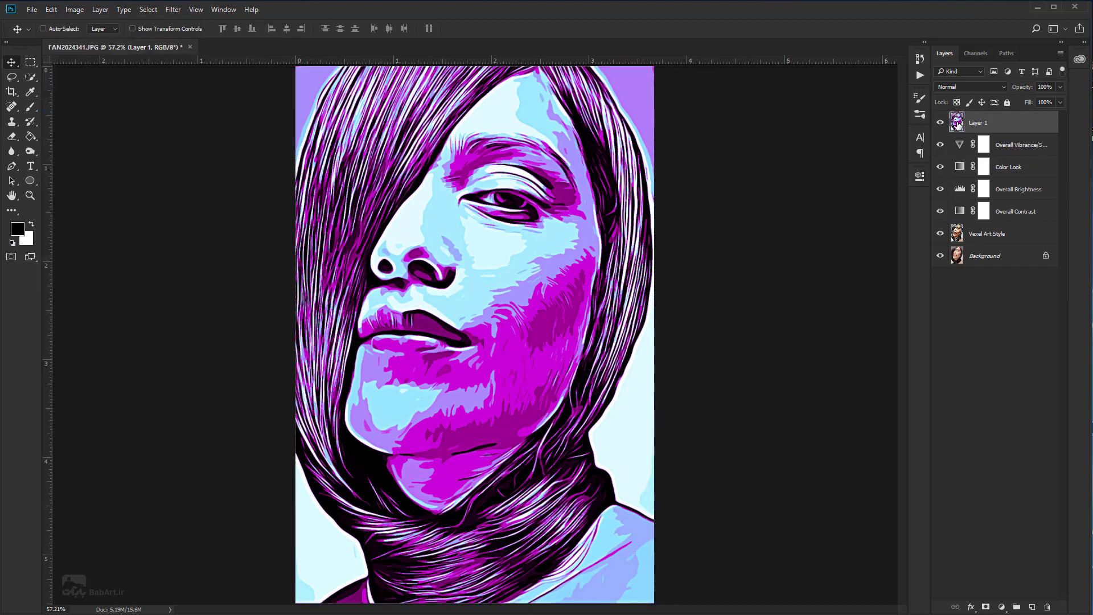
Desaturate Layer 1 to grayscale and preview a High Pass filter at 2-pixel radius
left_click(76, 10)
mouse_move(92, 39)
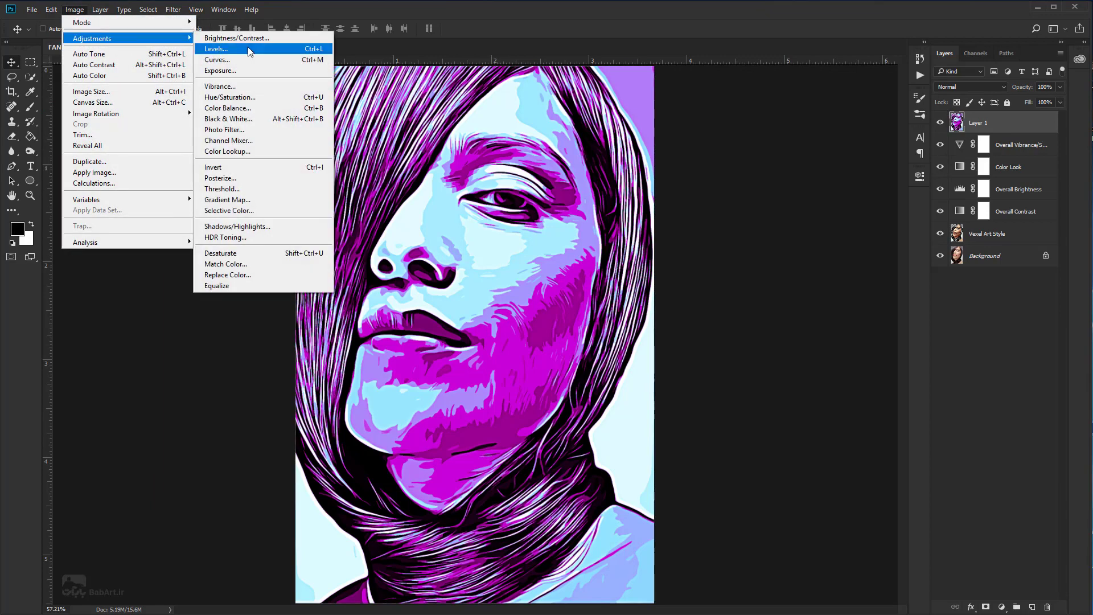
left_click(245, 255)
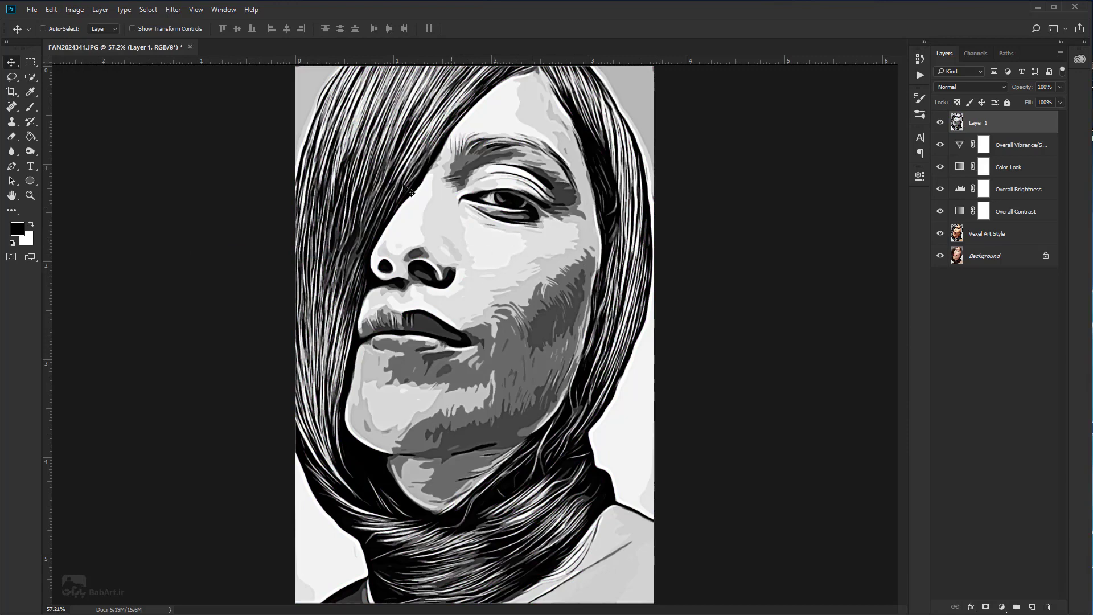
left_click(172, 11)
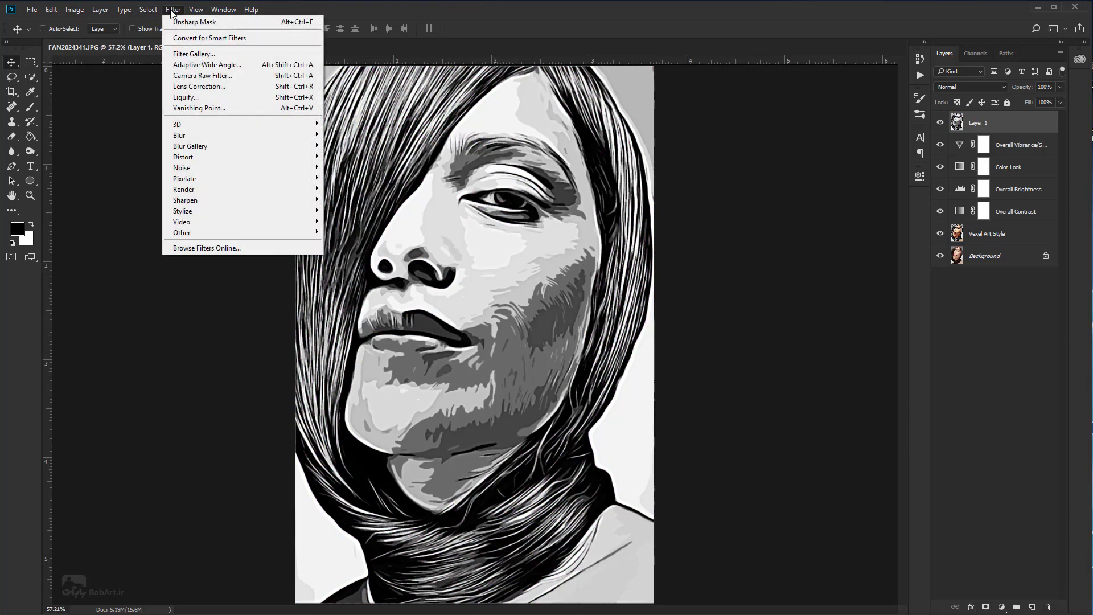
mouse_move(241, 233)
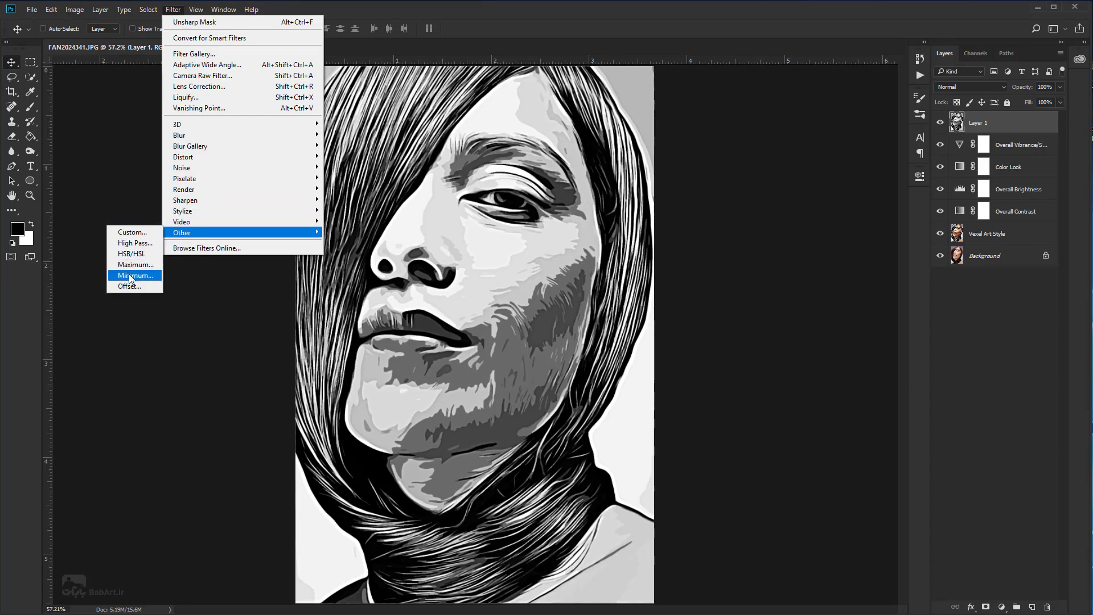
left_click(136, 243)
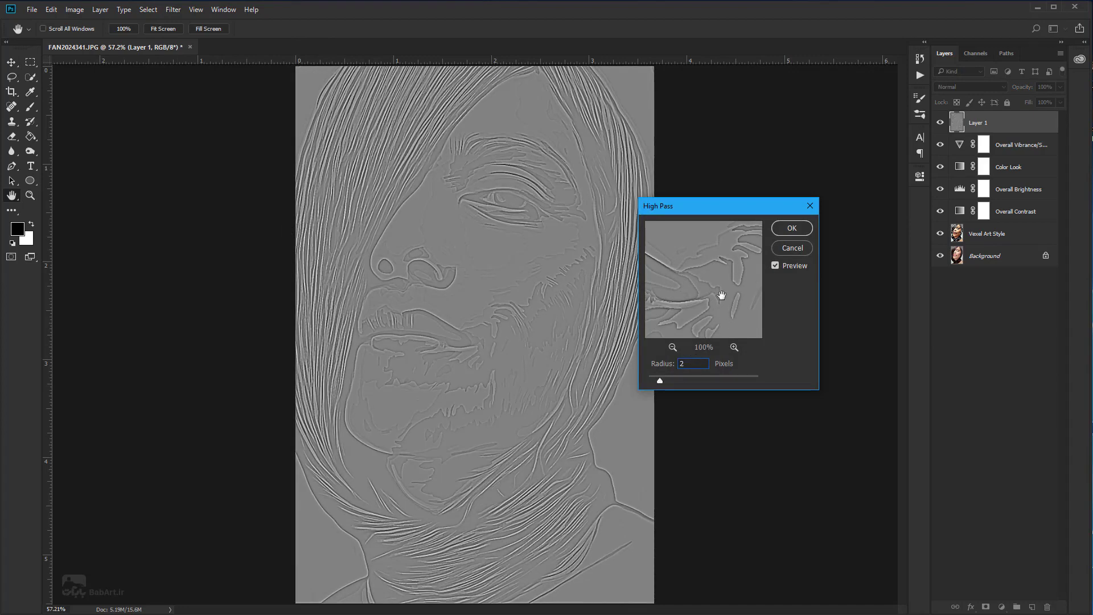
Apply the 2-pixel High Pass and rename Layer 1 to 'Overall Sharpening'
left_click(792, 228)
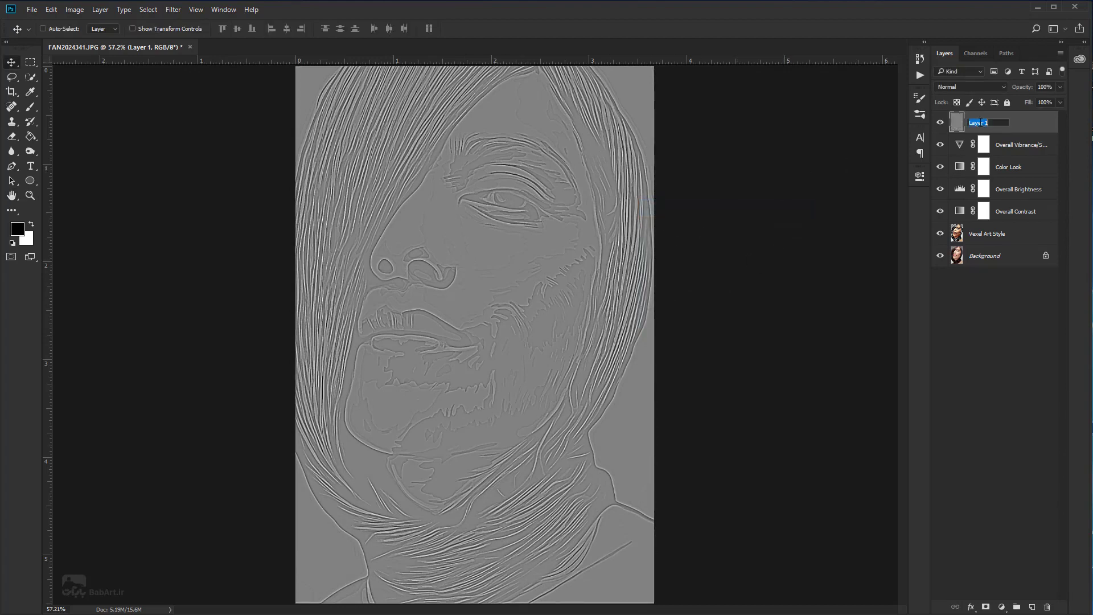
type("Overall Sharpening")
left_click_drag(1022, 121, 936, 130)
key("Return")
Set the Overall Sharpening layer to Overlay blending and toggle it to compare
left_click(984, 88)
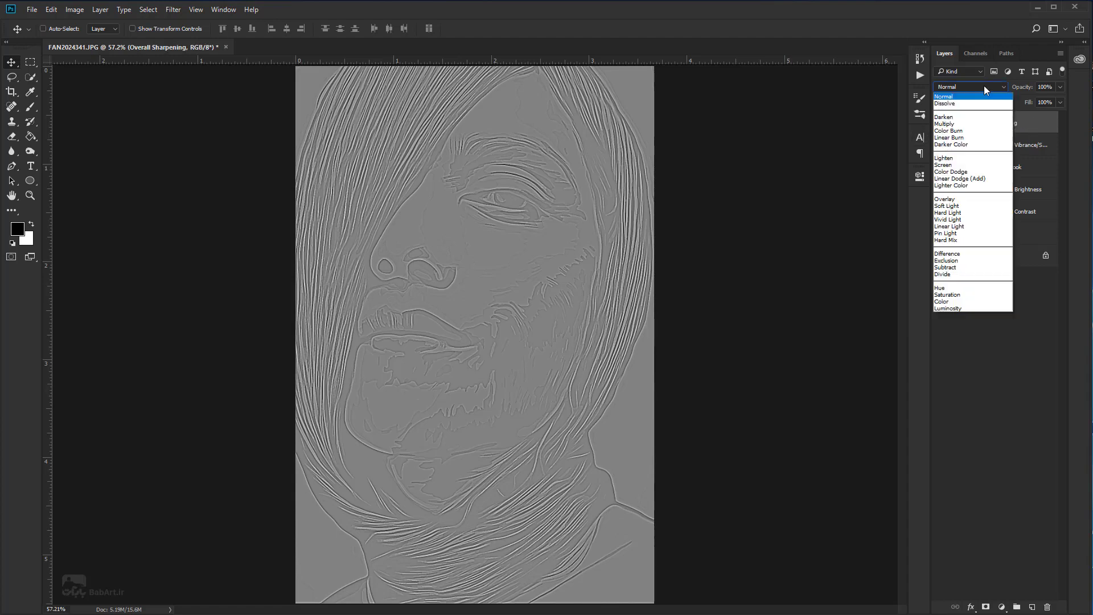
left_click(964, 198)
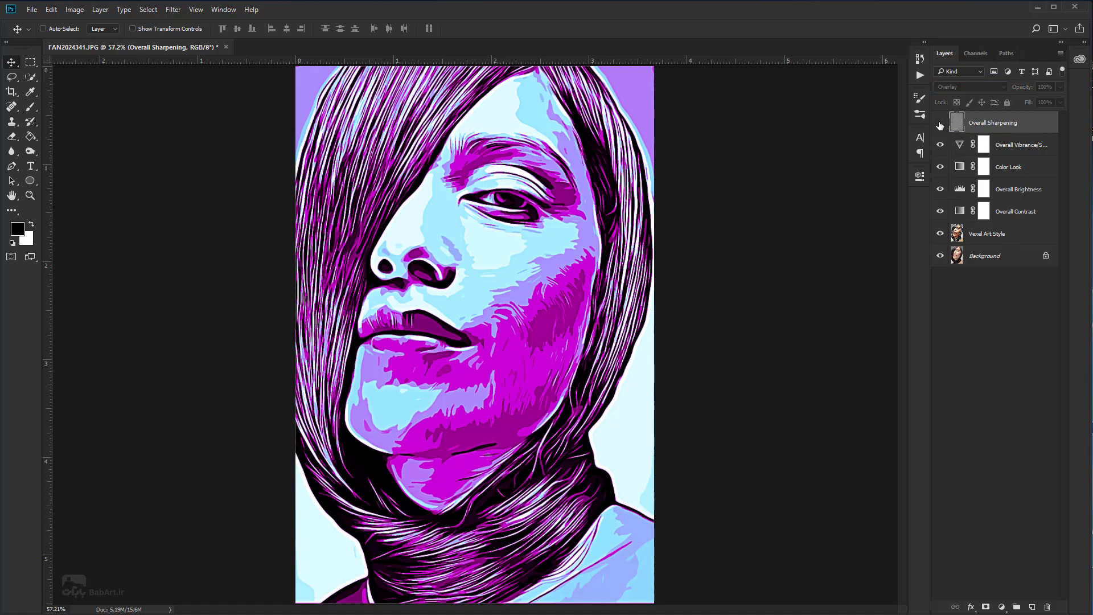
left_click(940, 123)
Stop recording in the Actions panel and collapse the 001-Vexel Art Style-BabArt.iR action
left_click(920, 75)
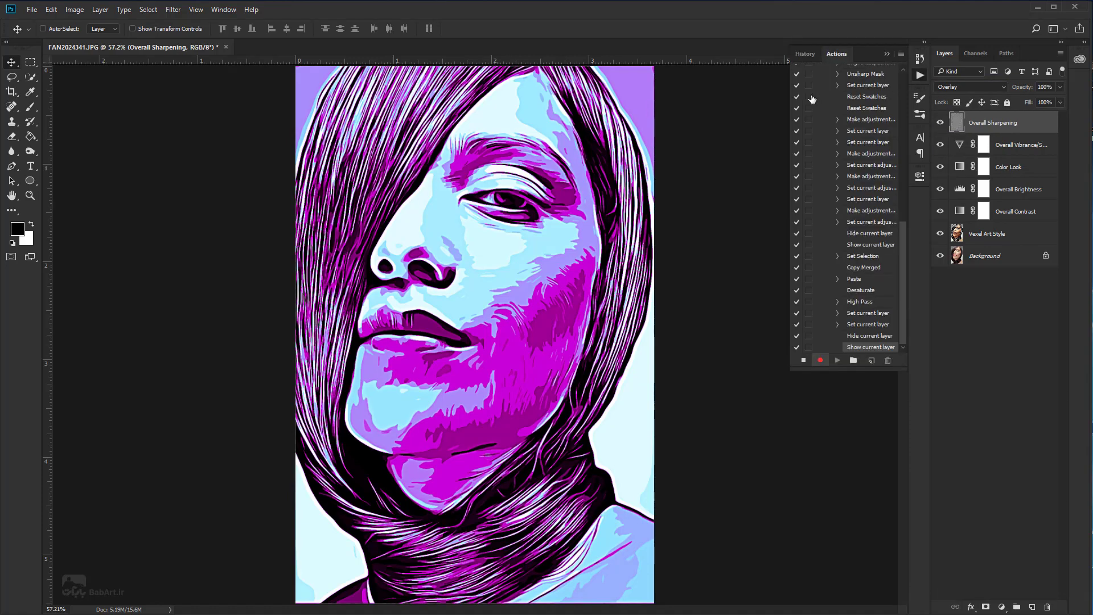
left_click(803, 361)
left_click_drag(904, 292, 903, 171)
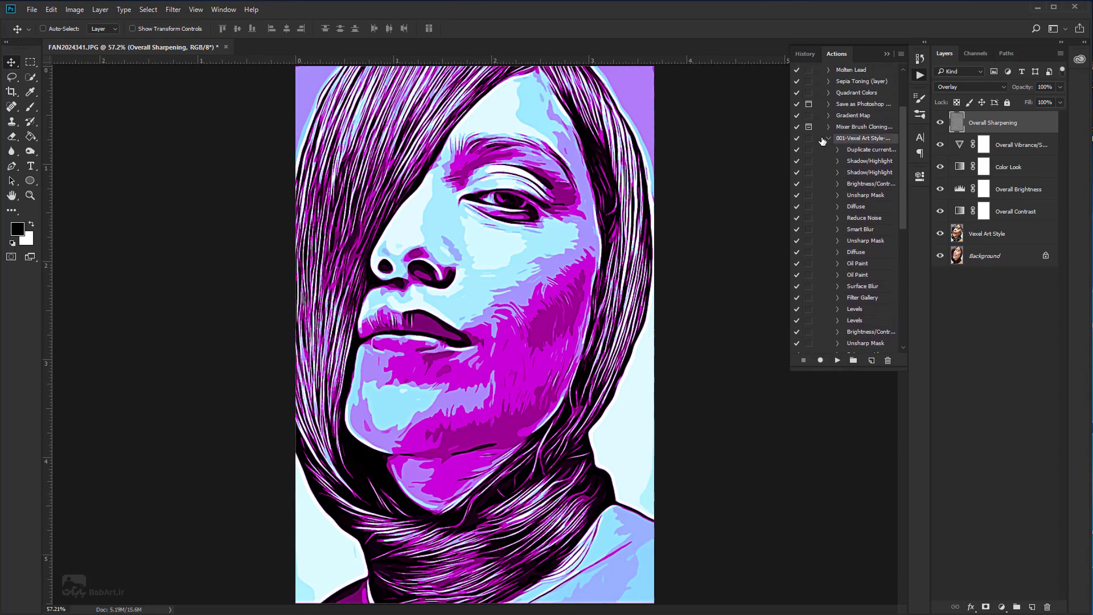
left_click(829, 138)
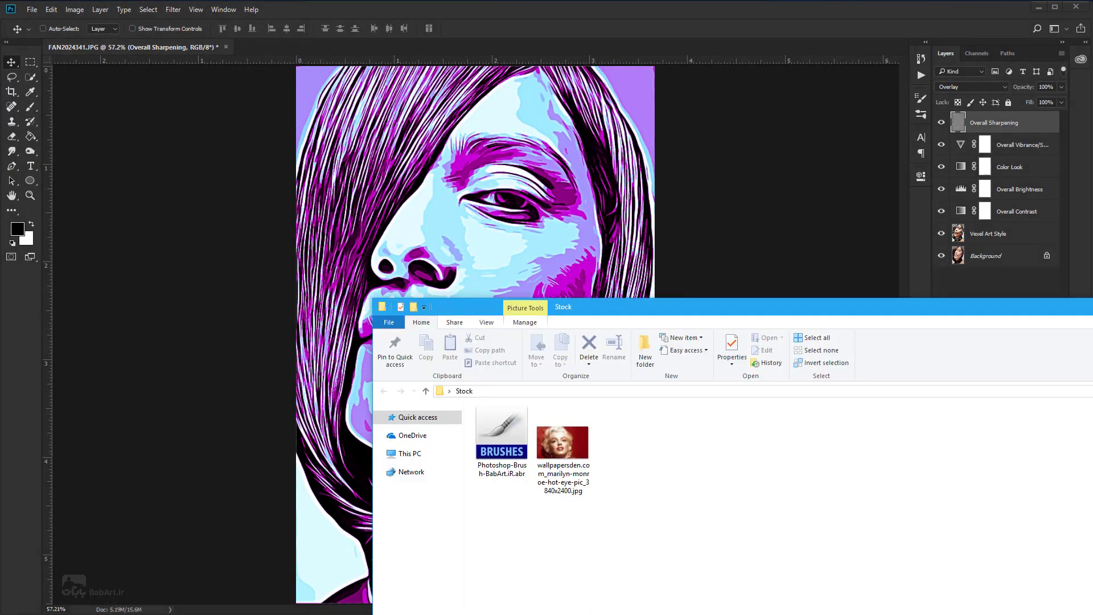
In the Stock folder, check the Photoshop-Brush-BabArt.iR.abr file, then select the Marilyn jpg
left_click(565, 436)
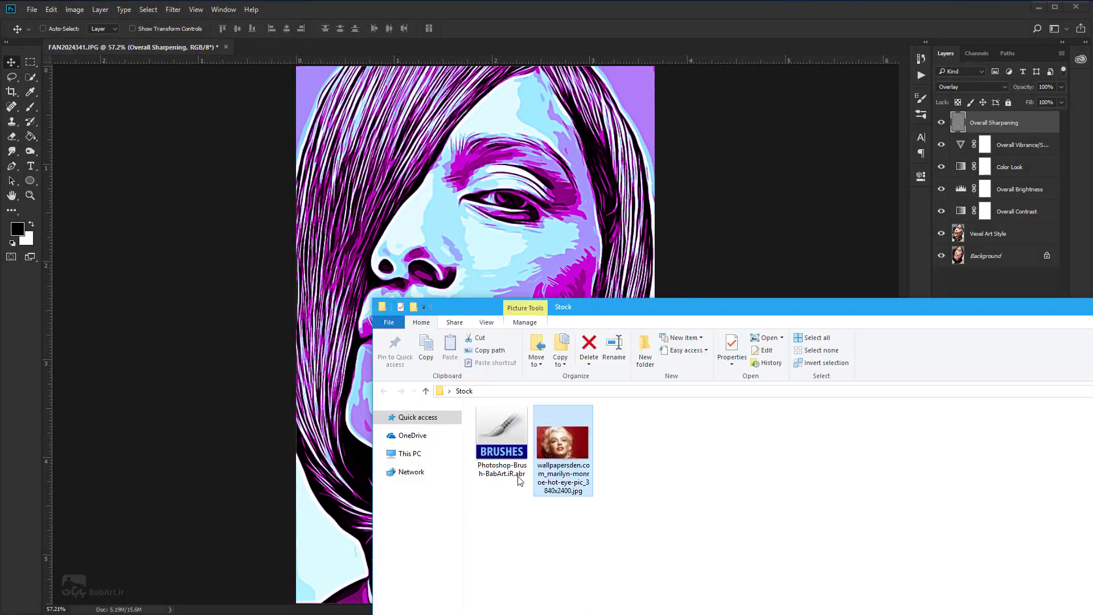
left_click(510, 432)
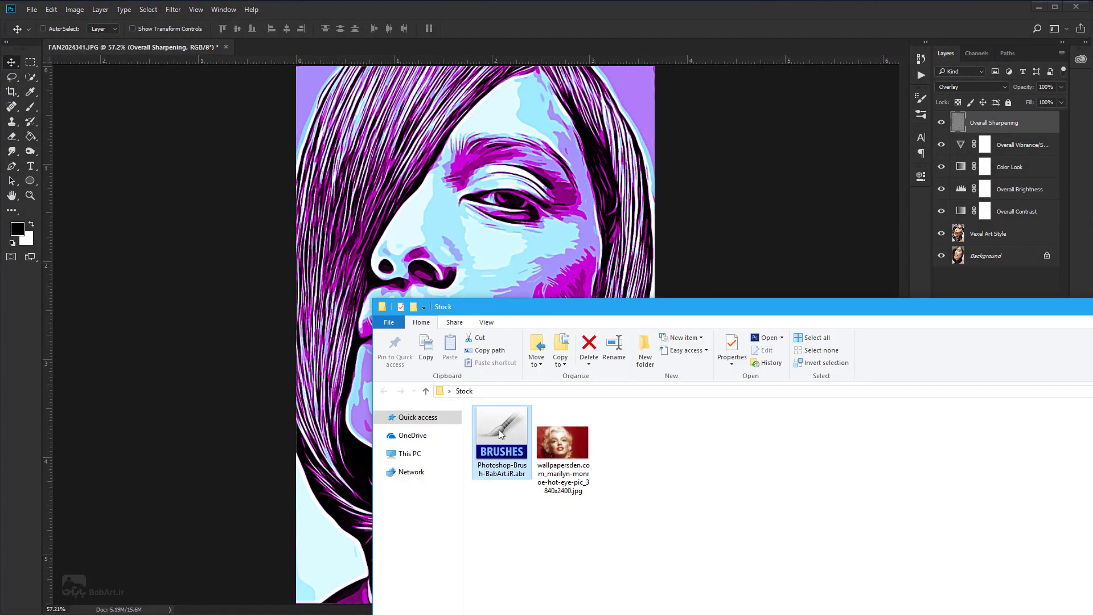
right_click(499, 429)
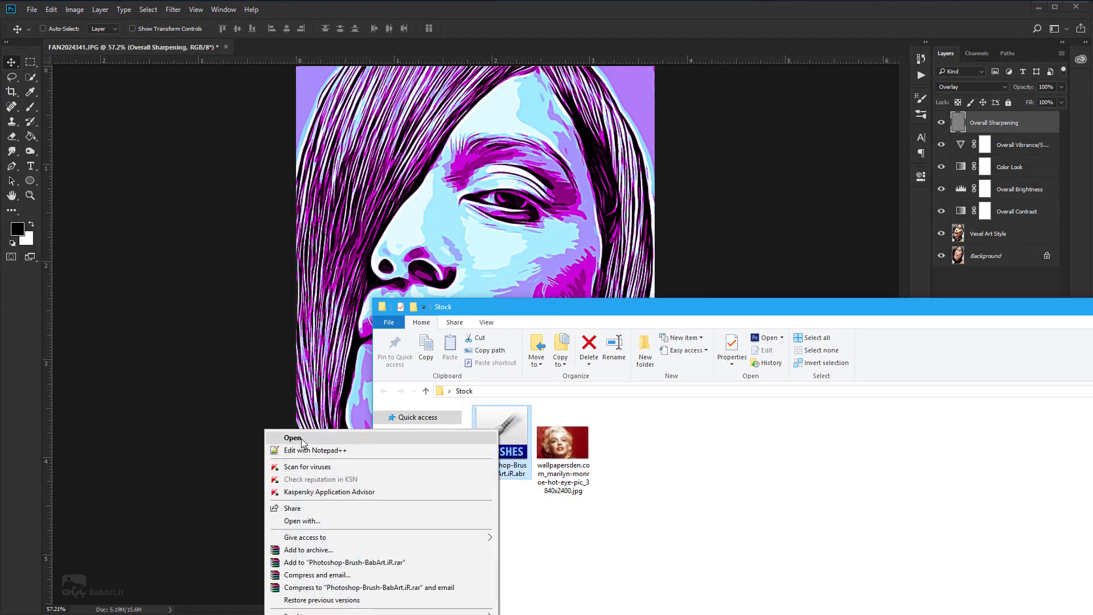
left_click(571, 448)
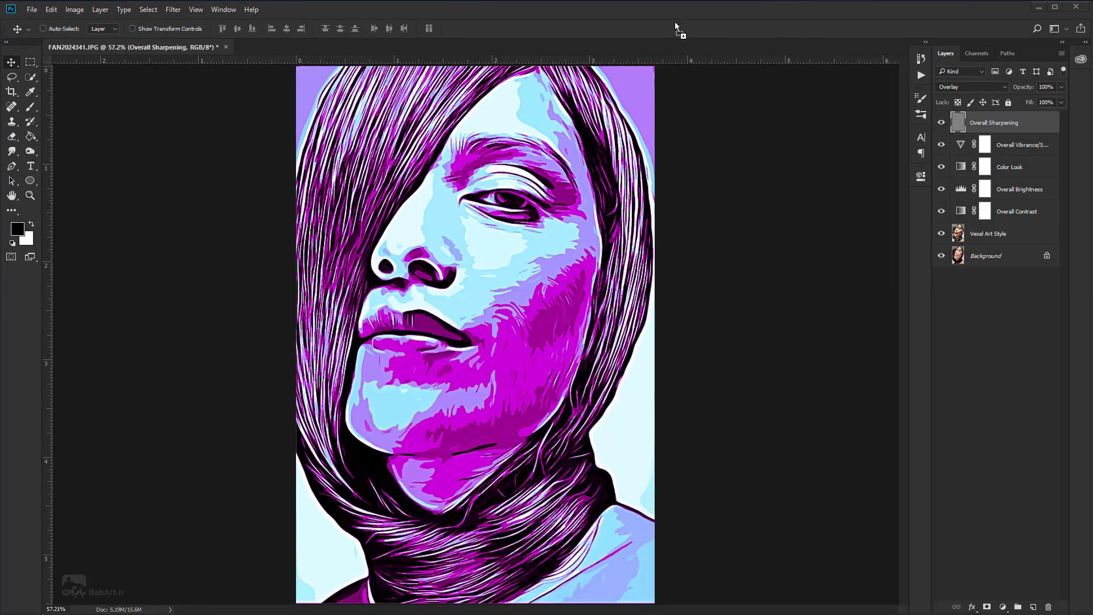
Open the Marilyn photo and resize it from 3840 × 2400 to 3200 × 2000 px at 100 pixels/inch
left_click_drag(756, 8, 773, 361)
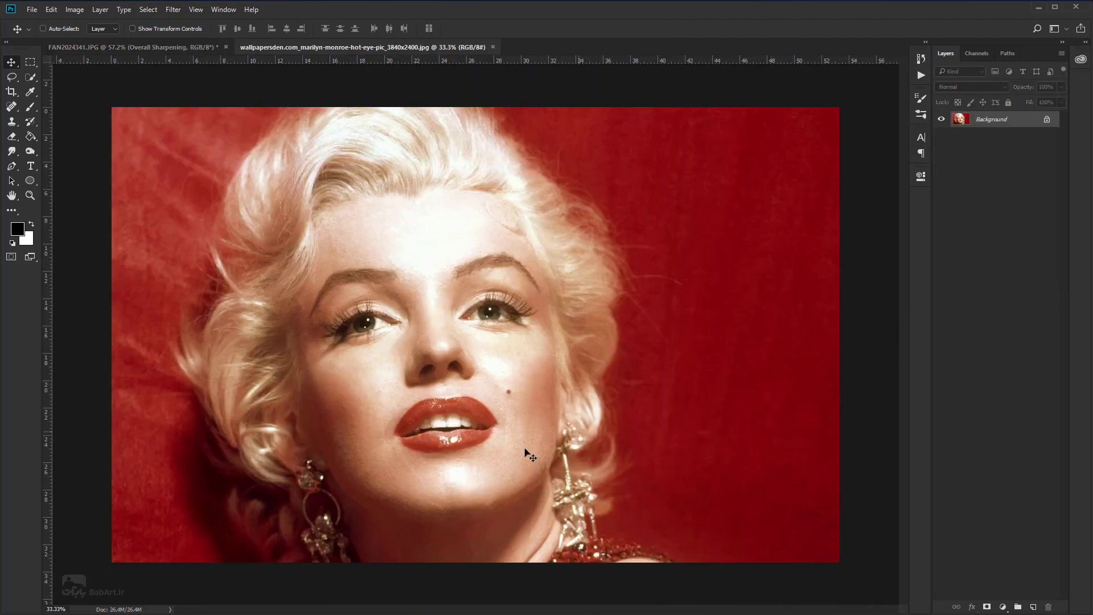
left_click(74, 10)
mouse_move(82, 22)
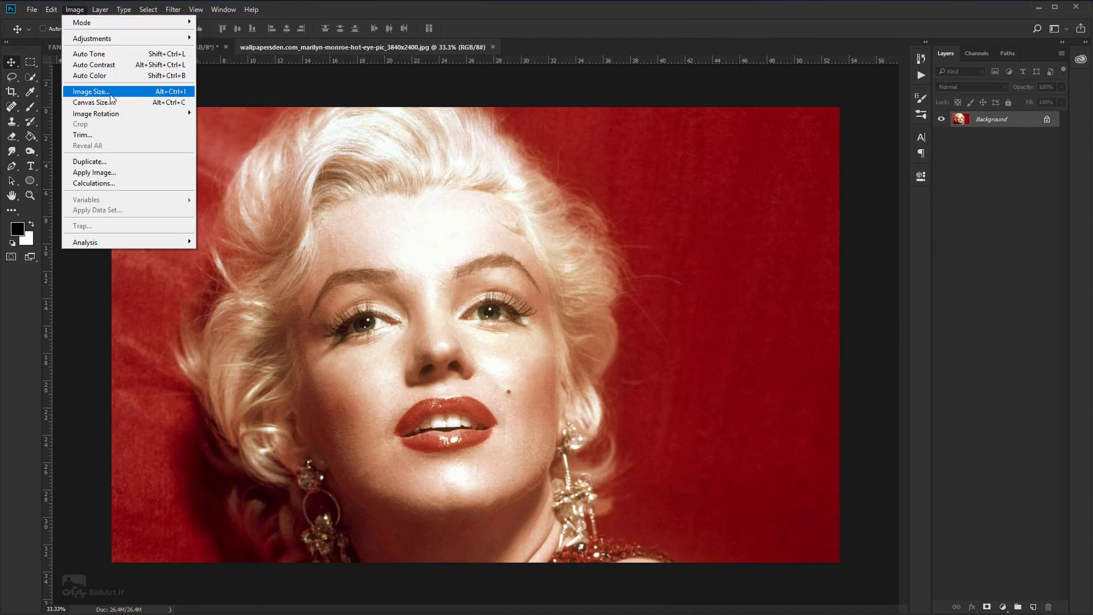
left_click(91, 92)
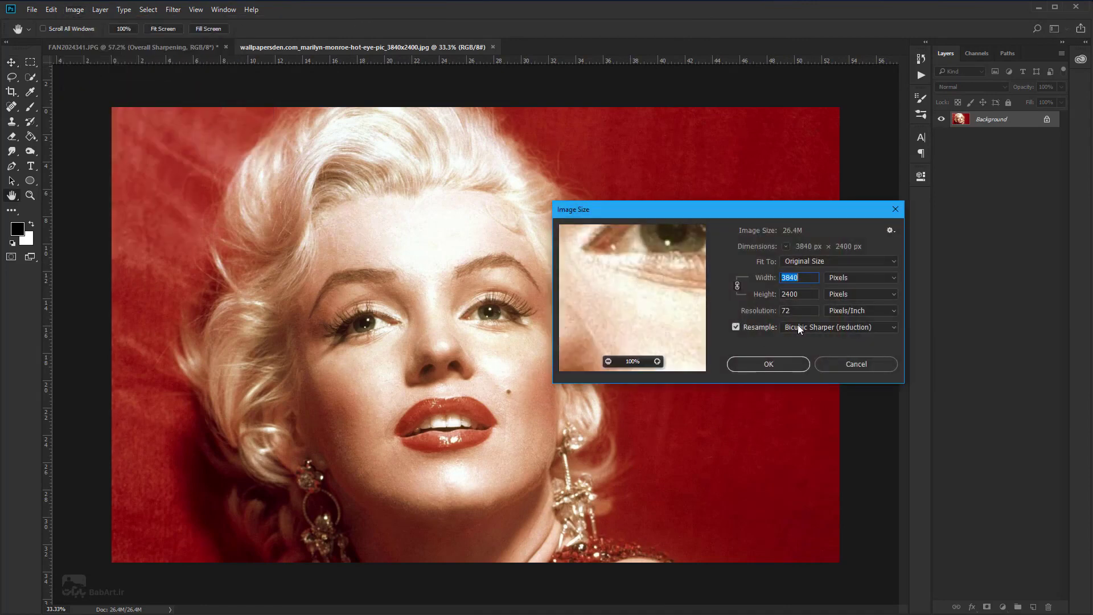
left_click(803, 295)
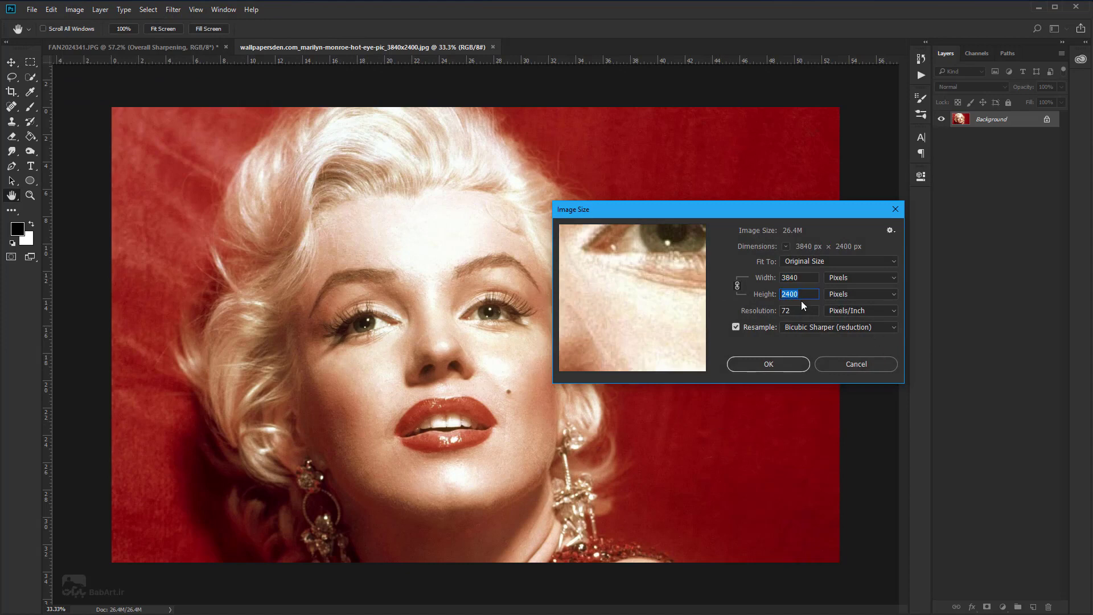
type("2000")
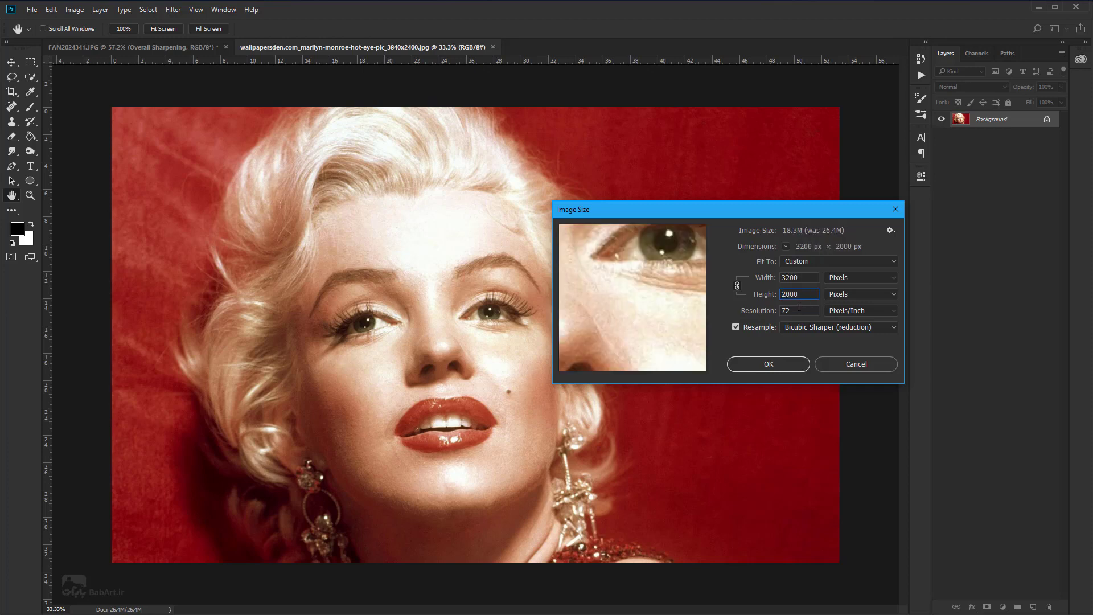
key("Tab")
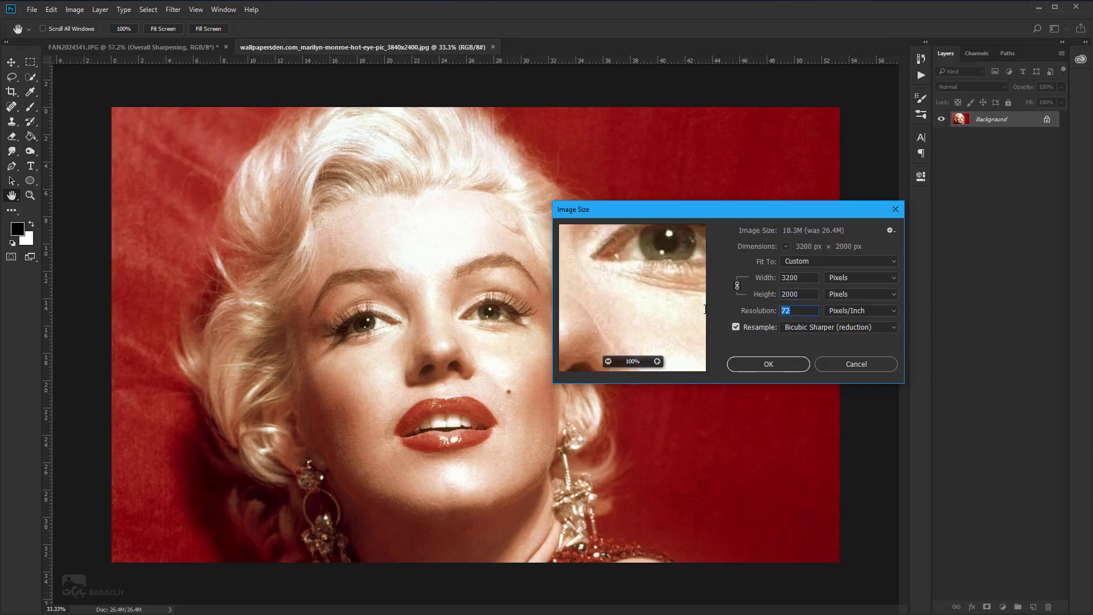
type("100")
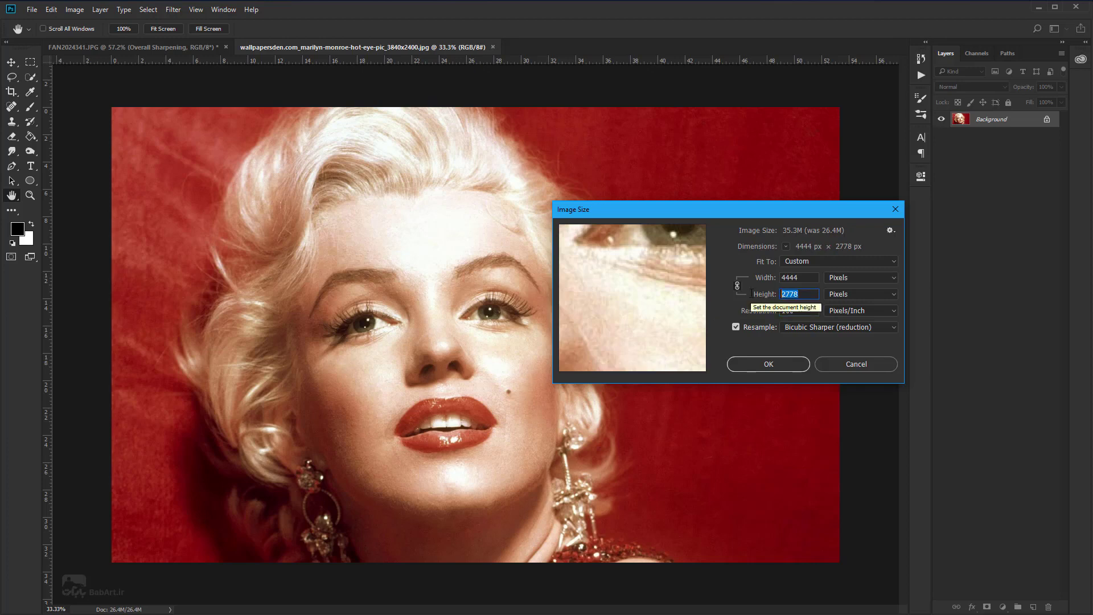
type("2000")
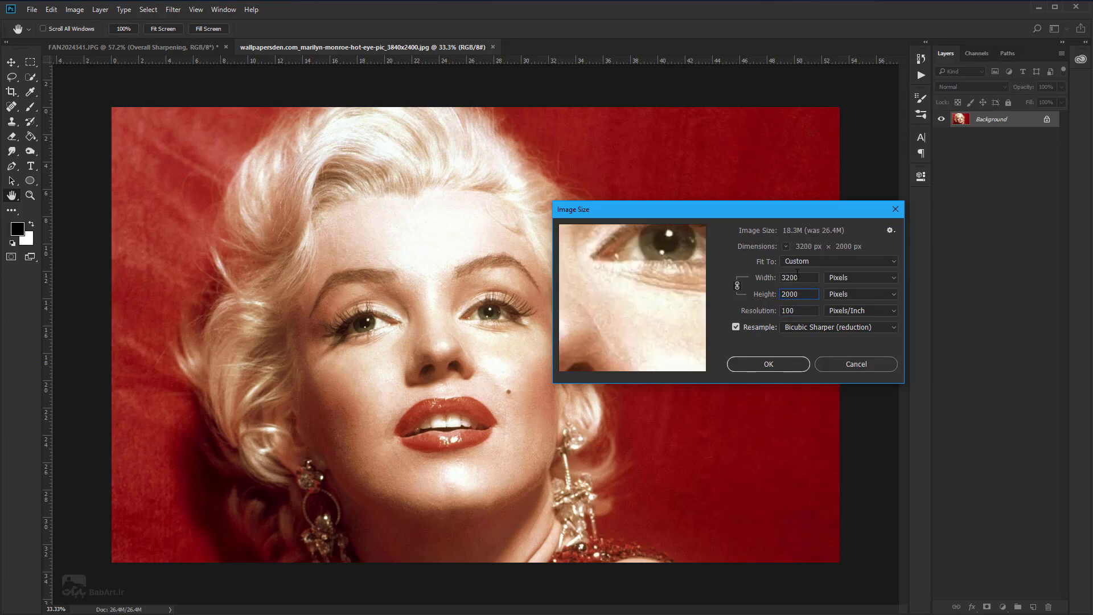
left_click(781, 364)
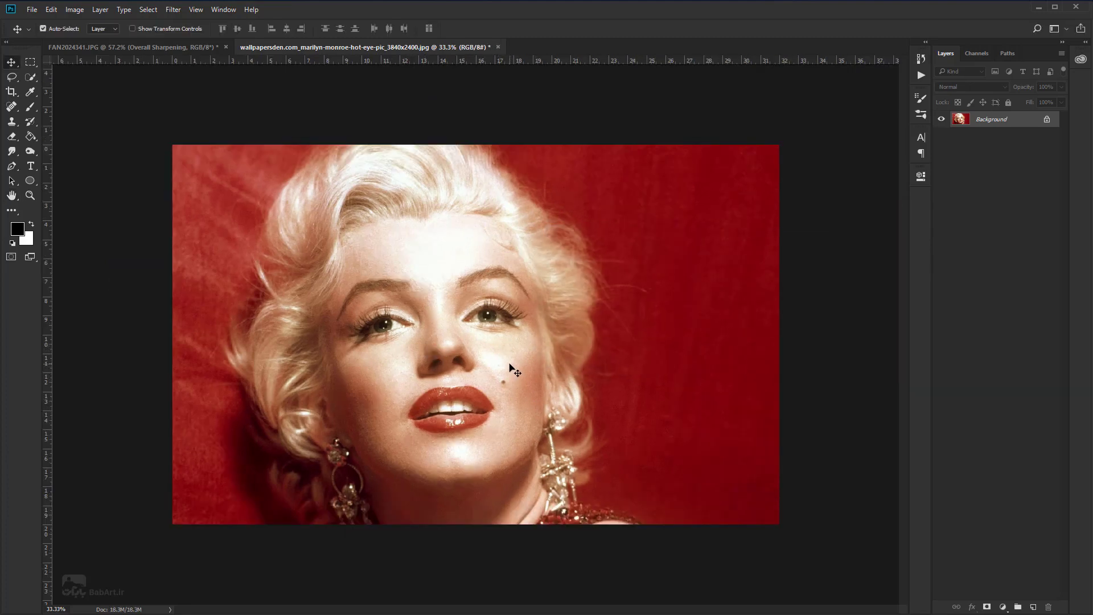
Switch to the Brush tool
scroll(511, 368, "up", 3)
scroll(511, 367, "down", 2)
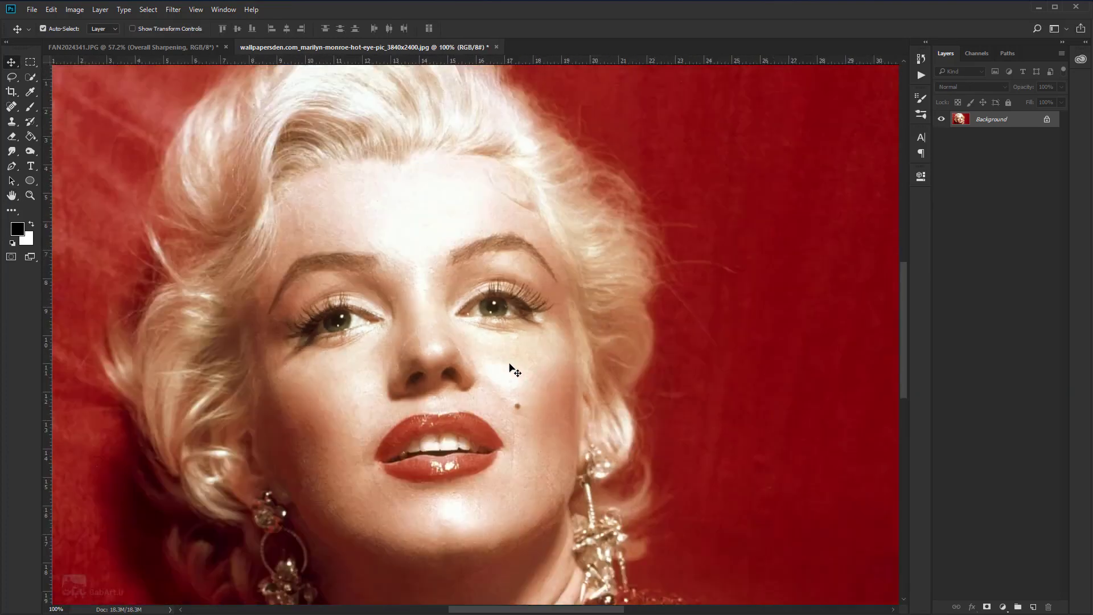
scroll(710, 227, "down", 1)
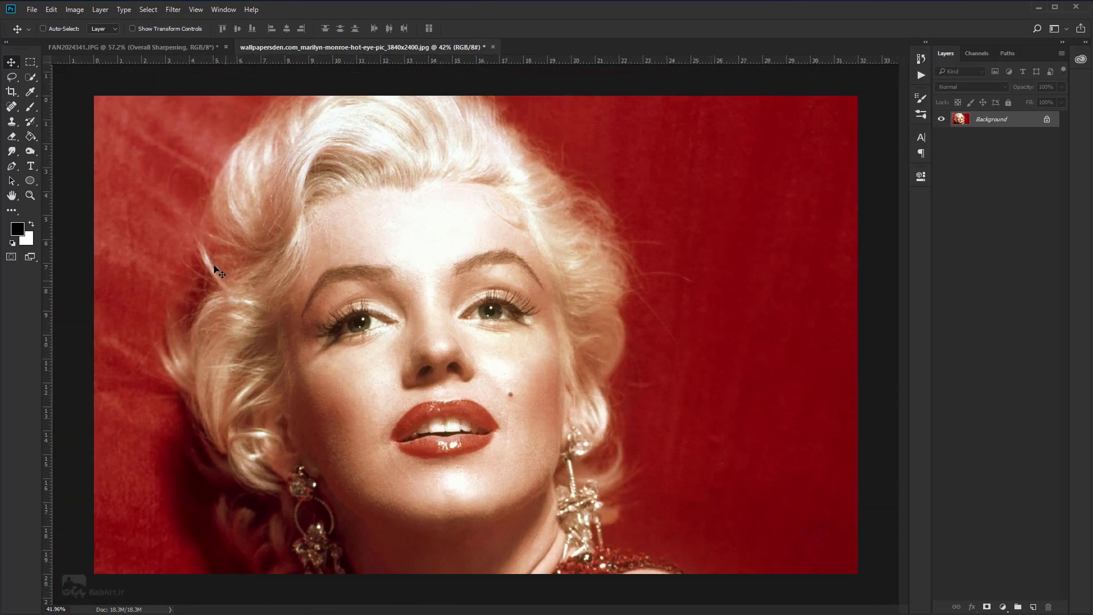
left_click(35, 111)
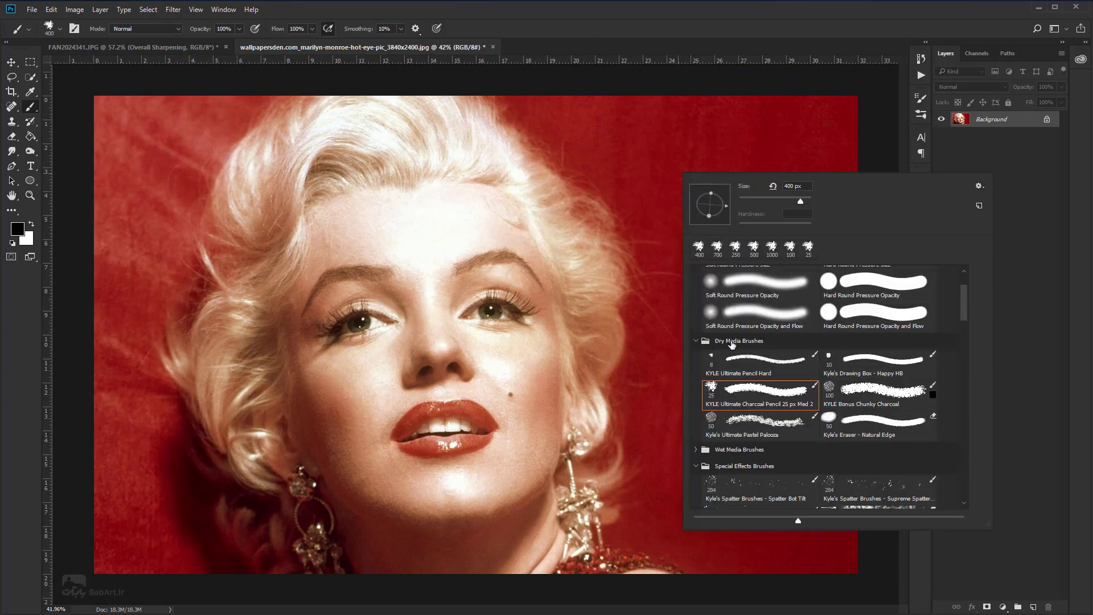
Back on the Marilyn photo, choose the KYLE Ultimate Charcoal Pencil brush preset
key("alt+Tab")
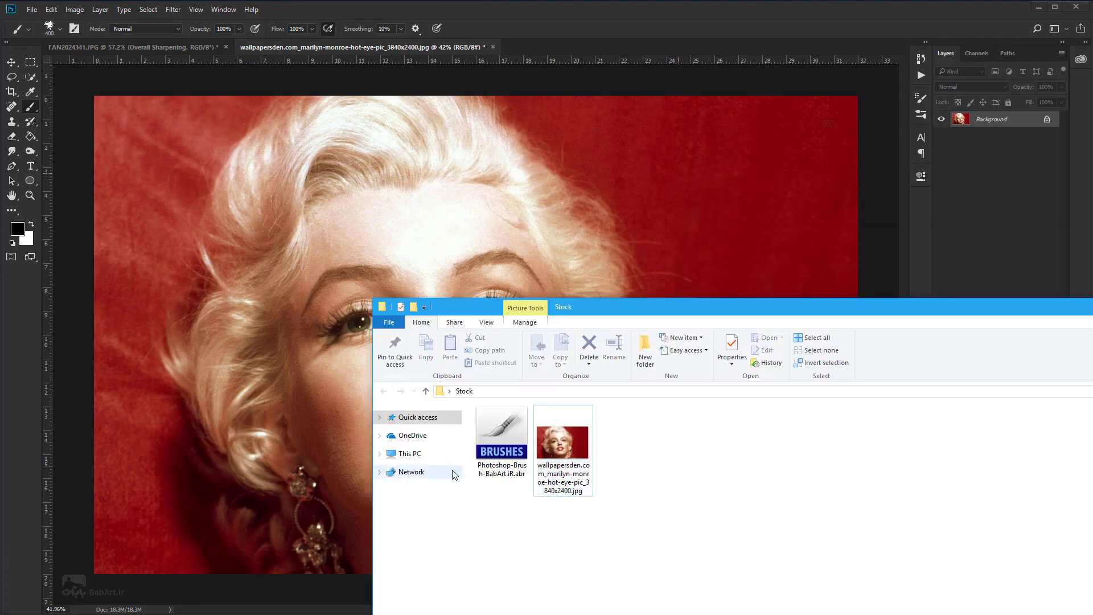
double_click(497, 448)
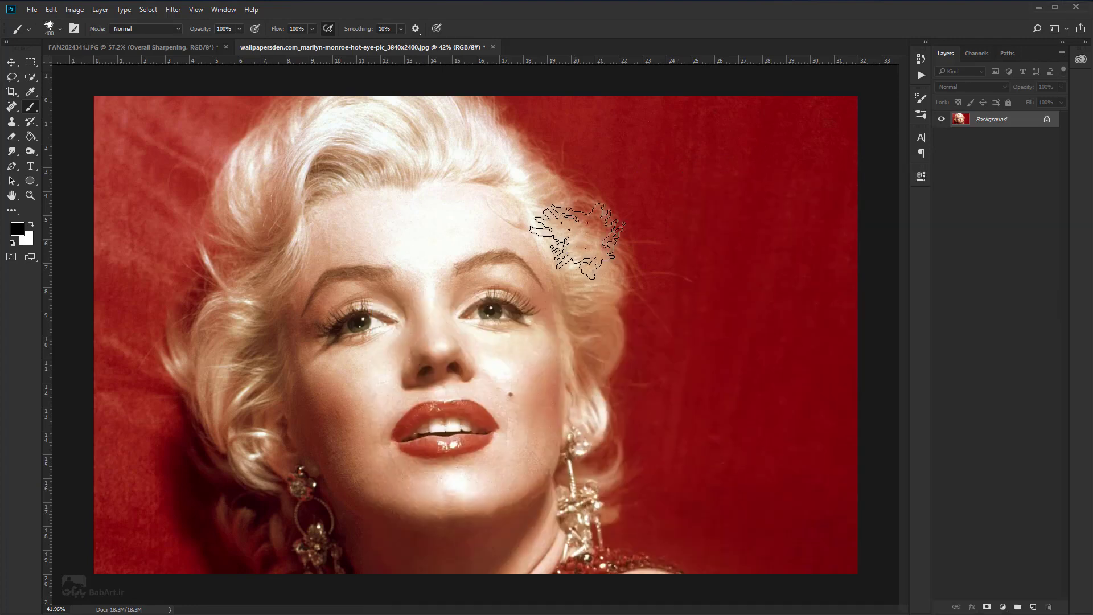
right_click(578, 242)
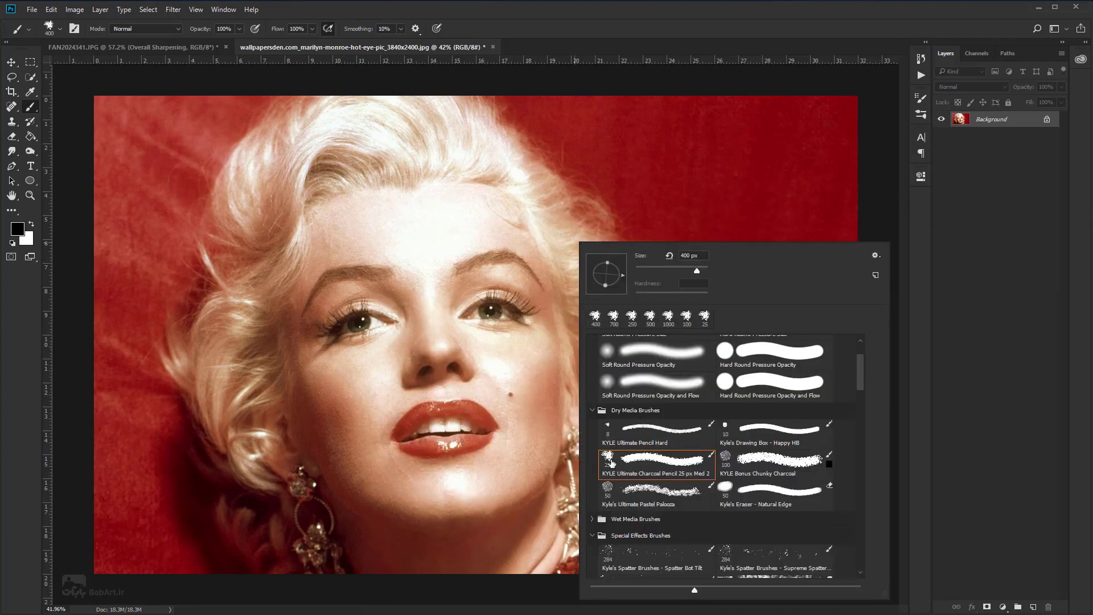
left_click(609, 463)
left_click(21, 403)
Set the foreground to bright yellow, enlarge the brush to 400 px, and add a new layer
left_click(18, 231)
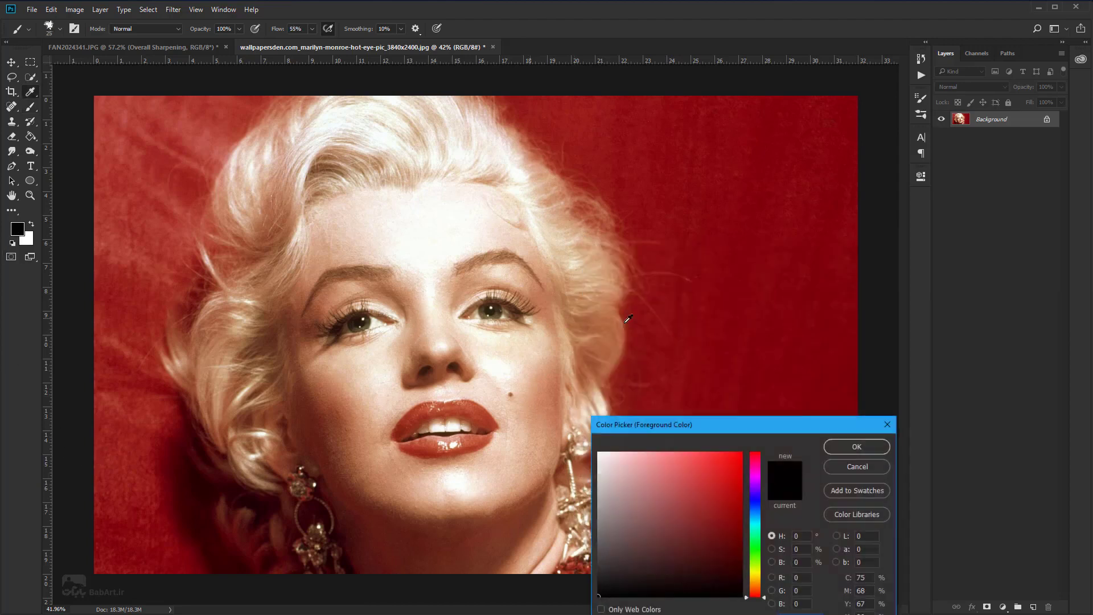
left_click(754, 576)
left_click_drag(721, 480, 746, 436)
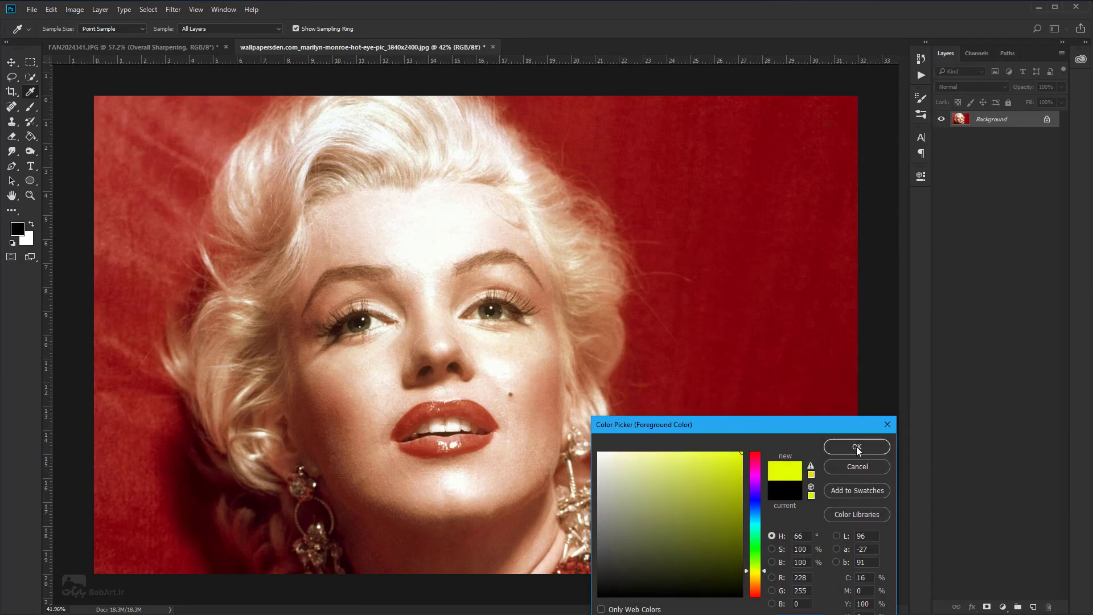
left_click(851, 447)
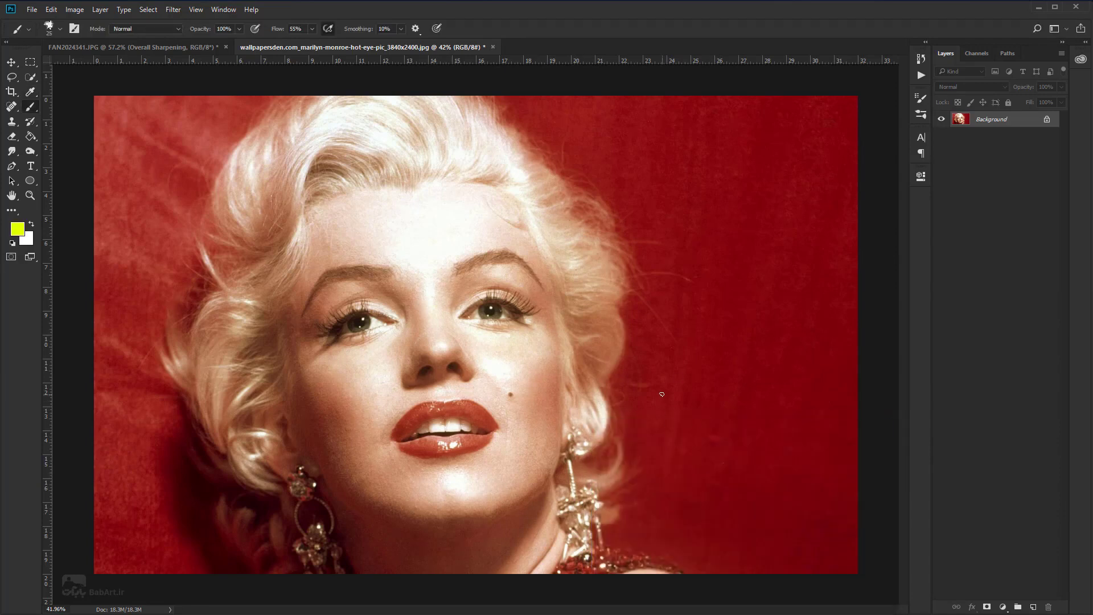
key("bracketright")
key("bracketright")
key("bracketright")
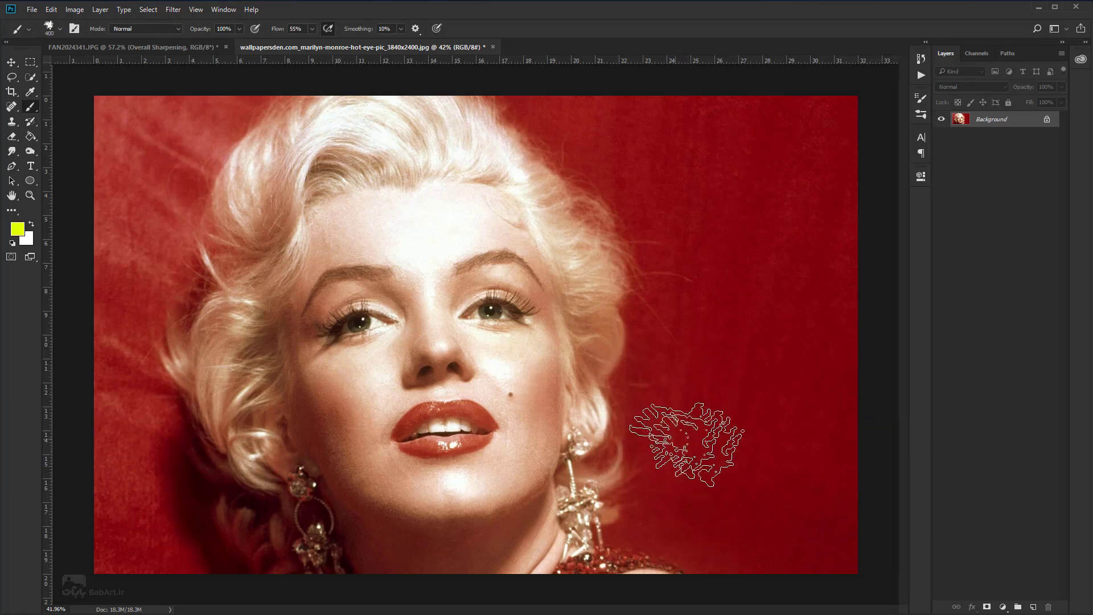
left_click(1033, 607)
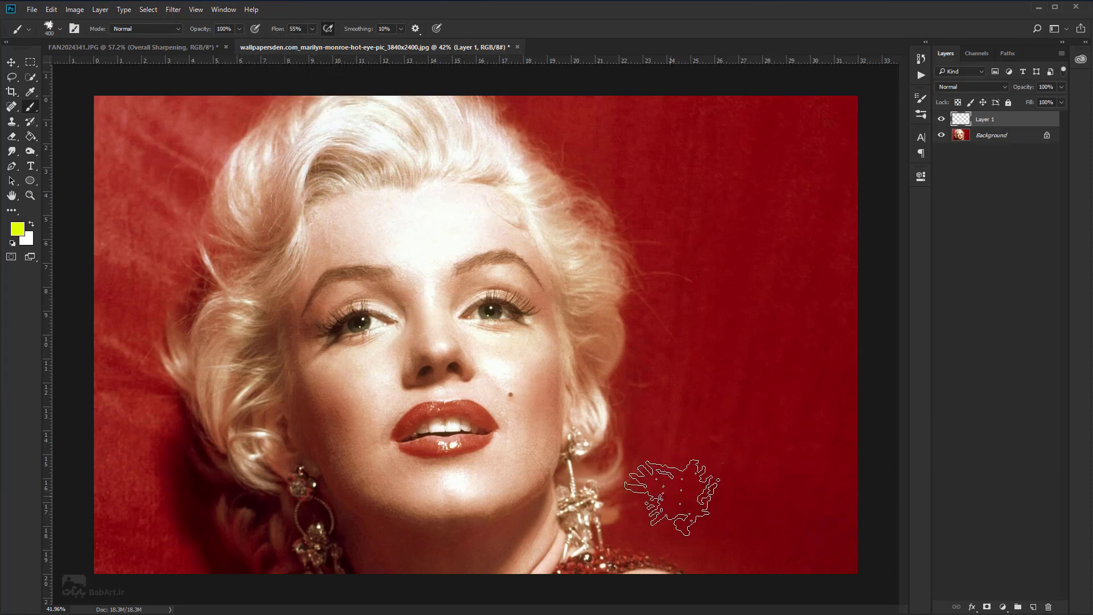
Stamp yellow splatters at the lower right, top right, and right of the face, varying brush size 200–600 px
left_click(672, 500)
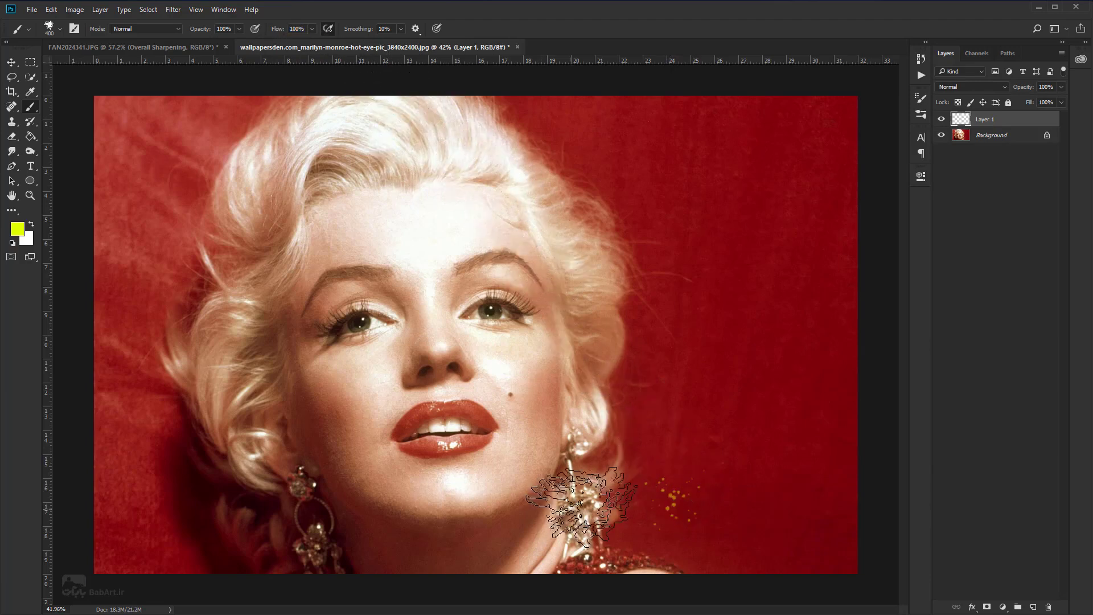
left_click(670, 501)
left_click(671, 501)
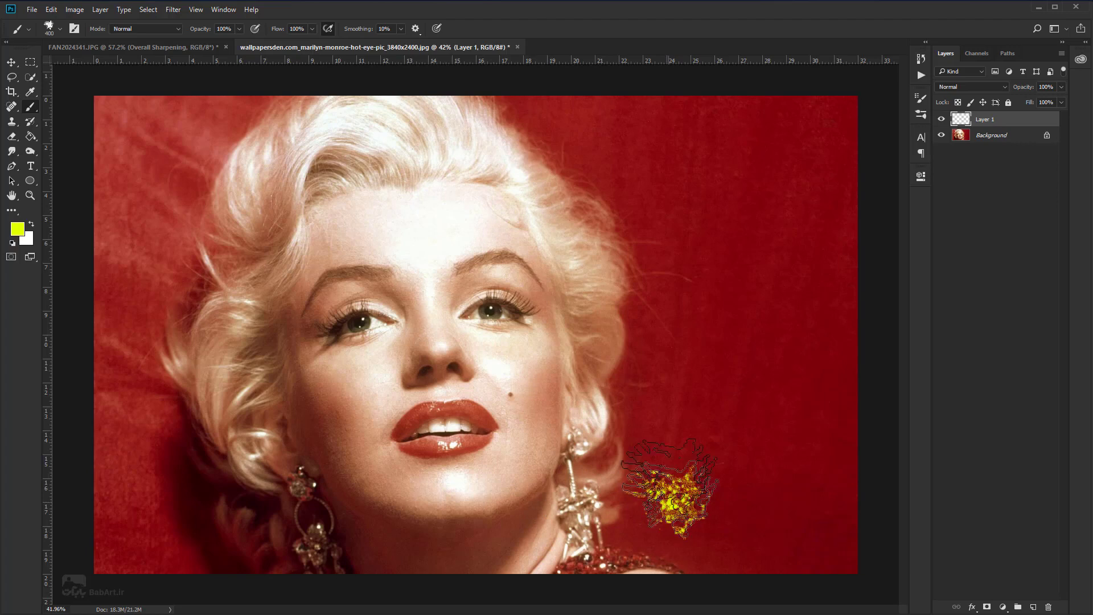
key("bracketleft")
key("bracketleft")
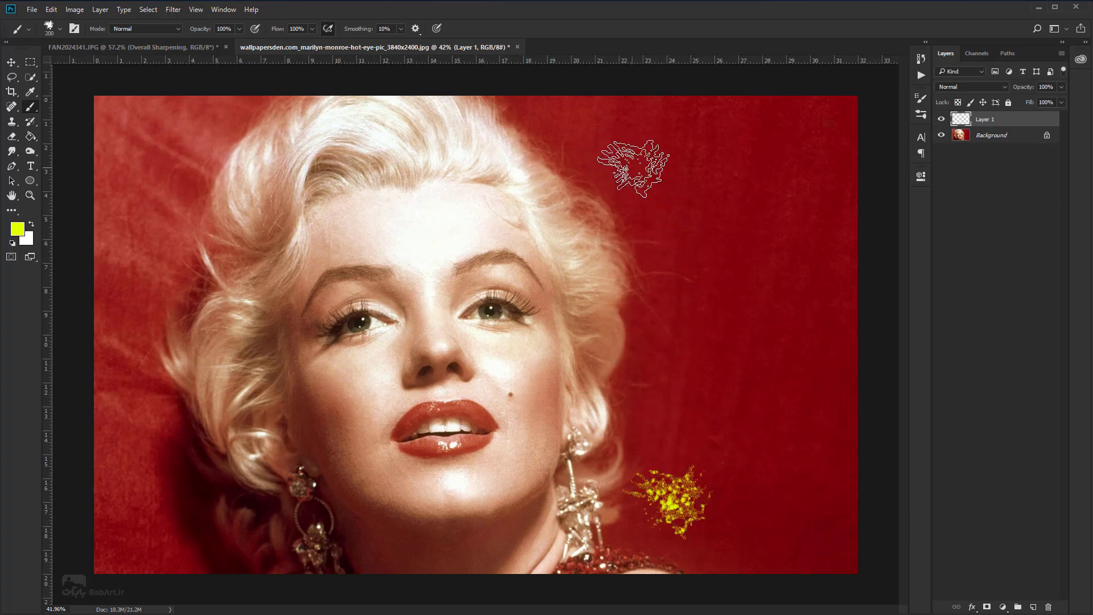
left_click(632, 168)
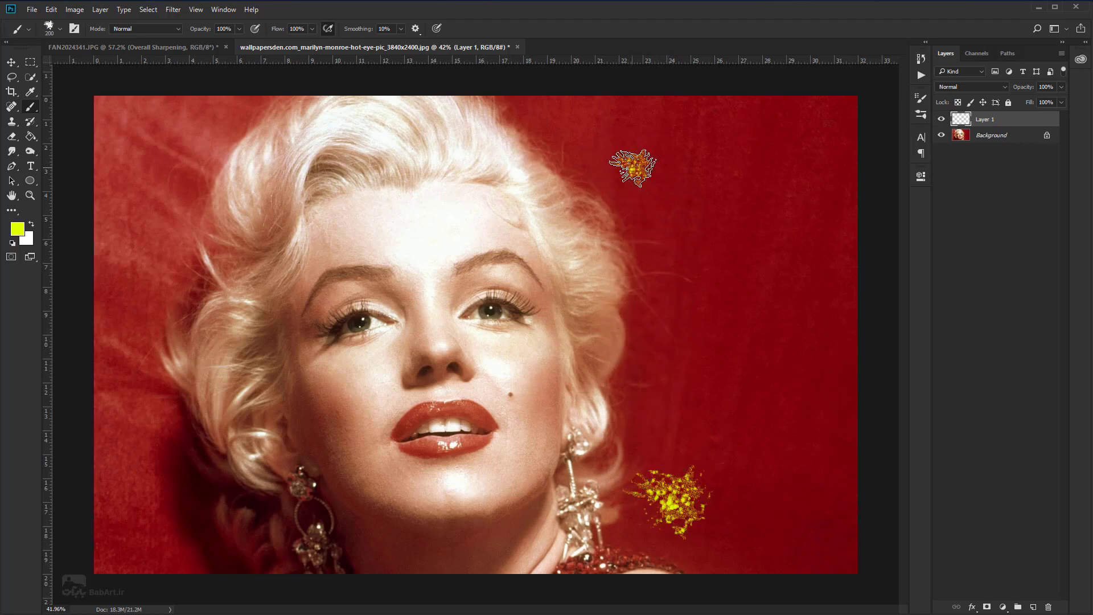
key("bracketright")
key("bracketright")
key("bracketright")
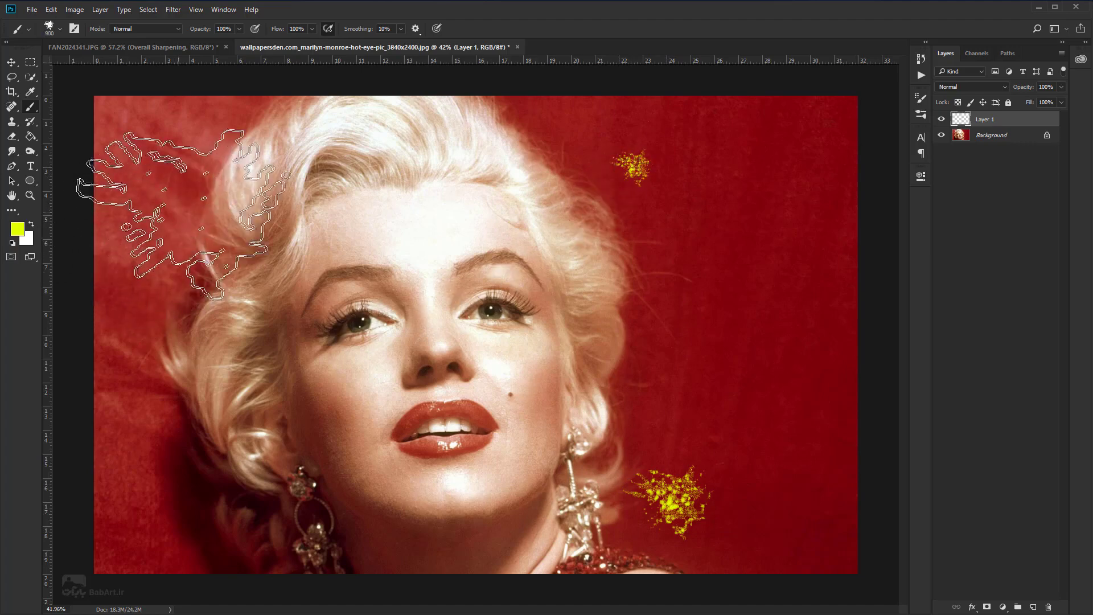
key("bracketleft")
left_click(696, 319)
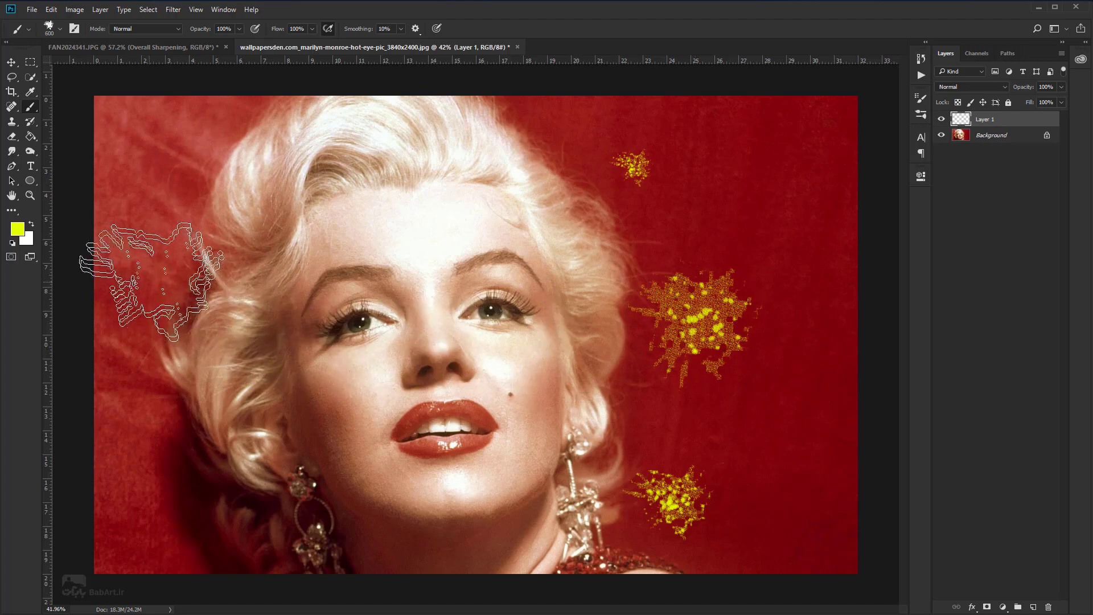
key("bracketleft")
key("bracketleft")
key("bracketleft")
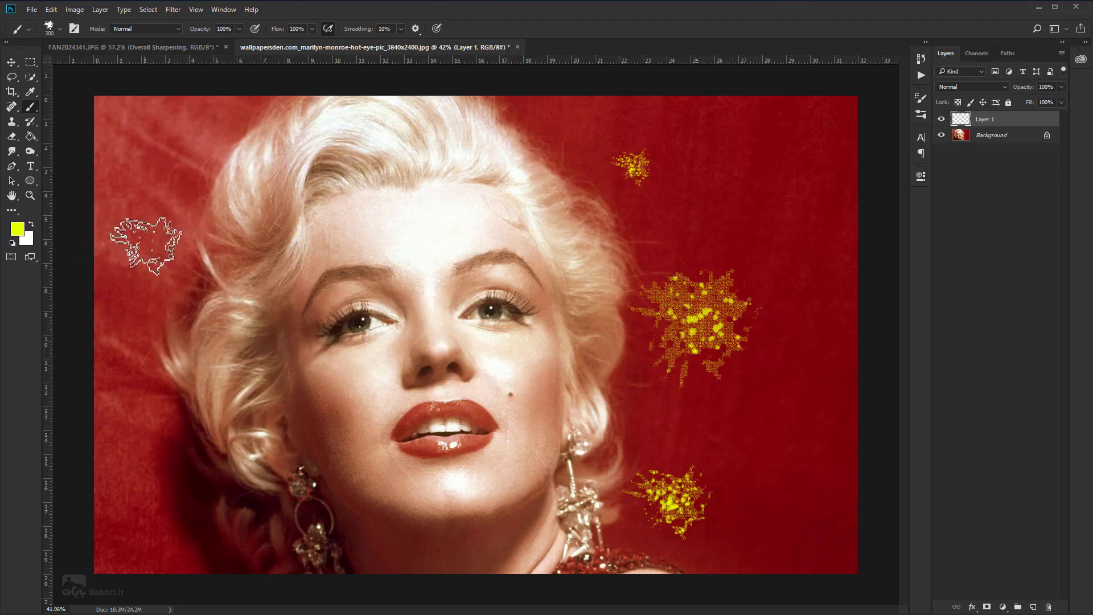
With a 300 px brush, add splatters at the upper left, lower left, bottom, top edge and lower right
left_click(146, 245)
left_click(146, 245)
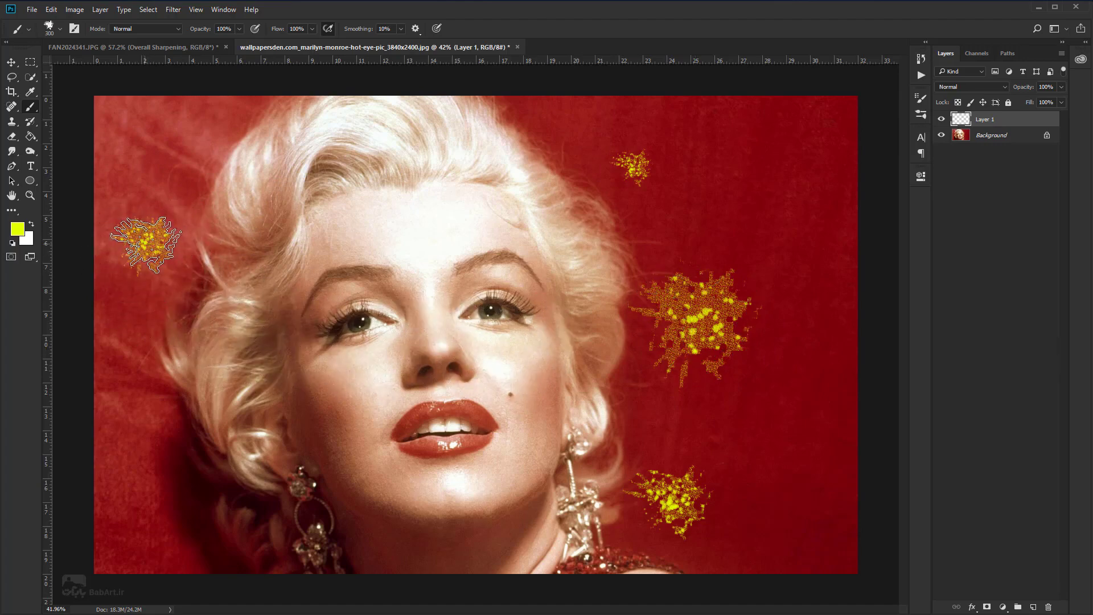
left_click(137, 463)
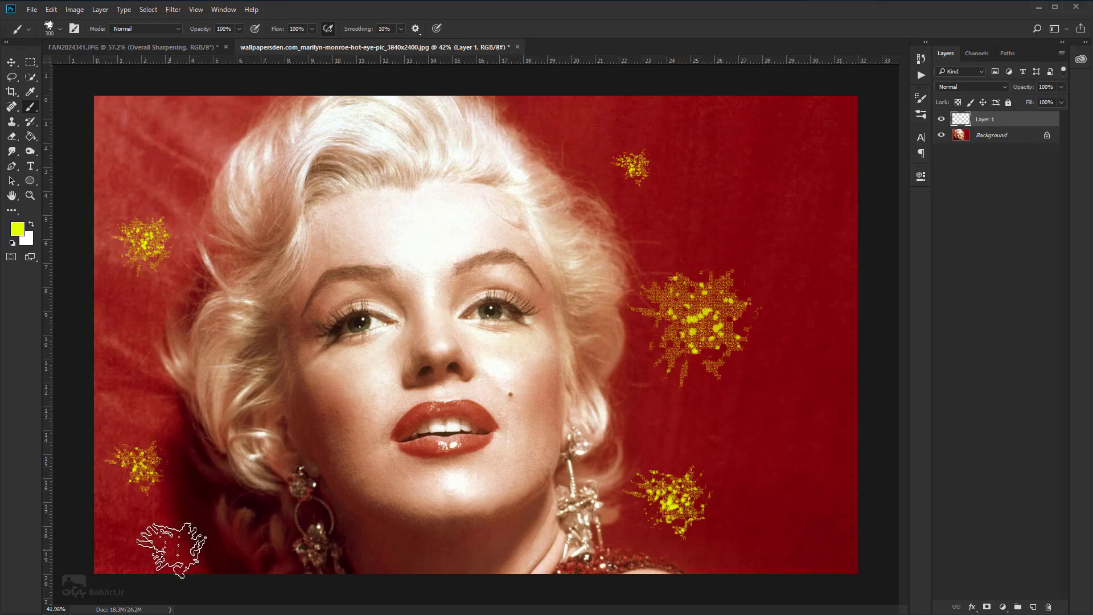
left_click(208, 563)
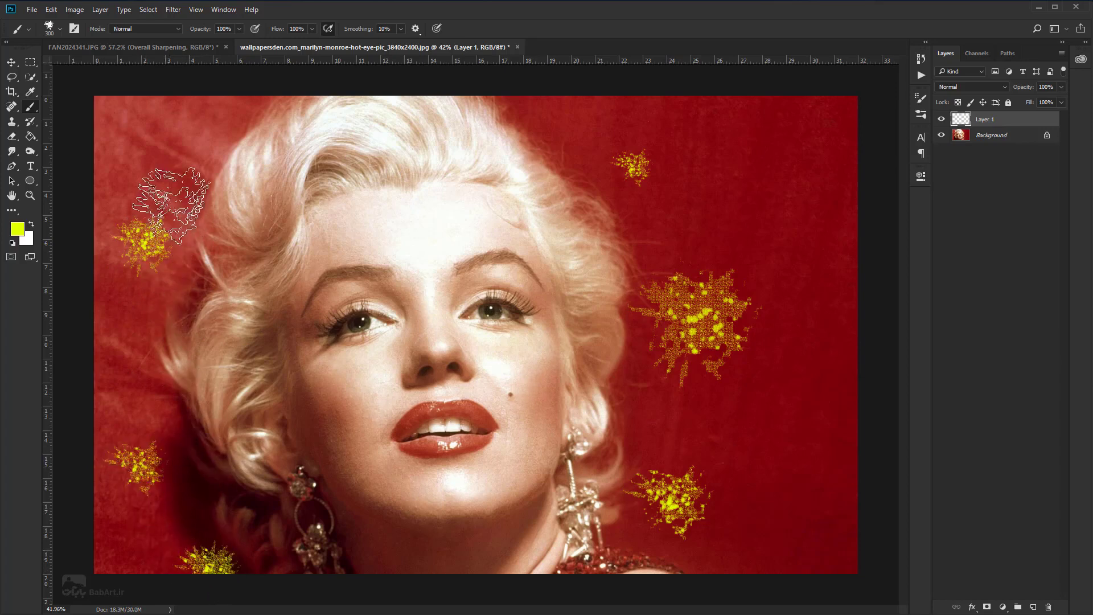
left_click(217, 111)
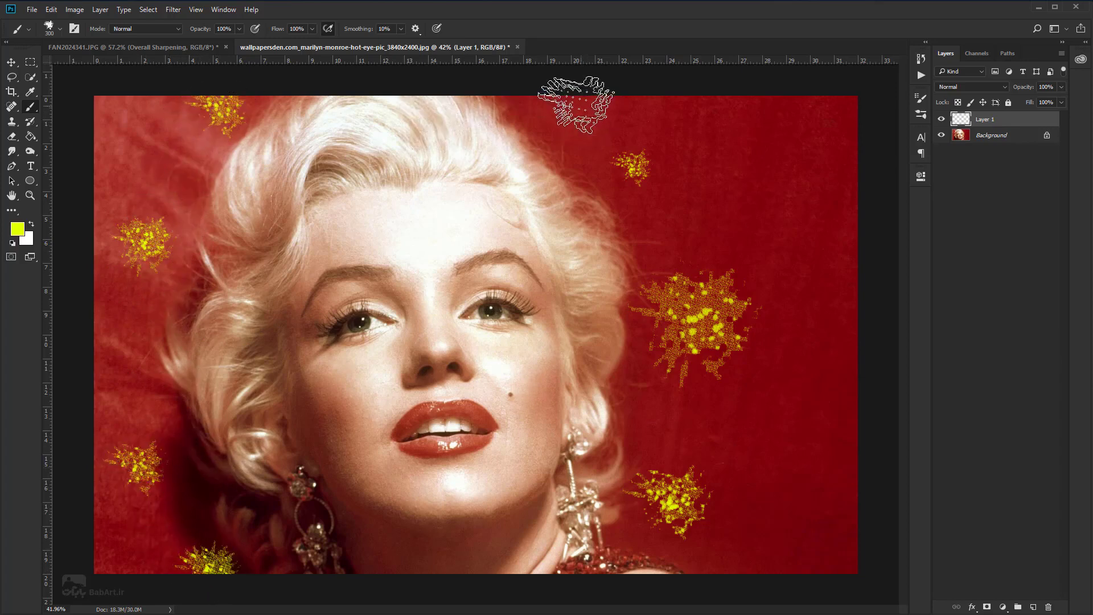
left_click(549, 107)
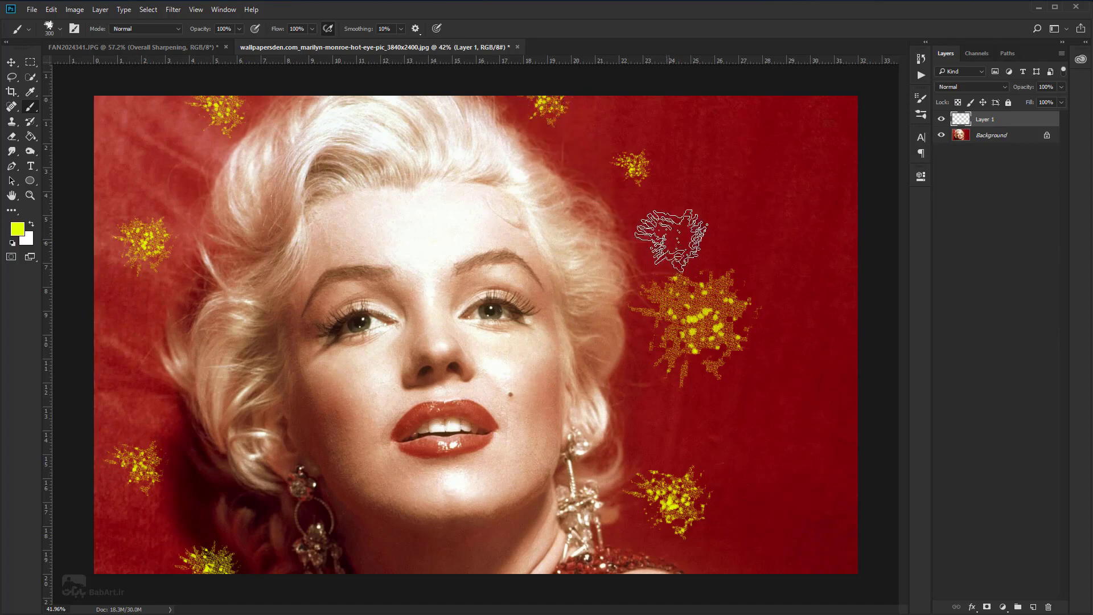
left_click(667, 231)
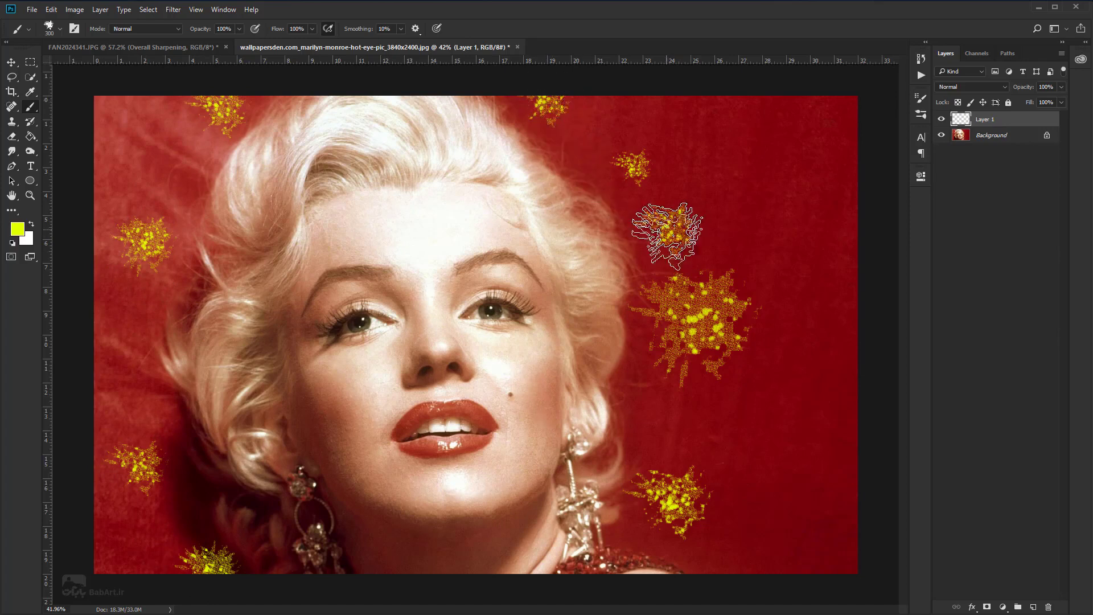
left_click(721, 442)
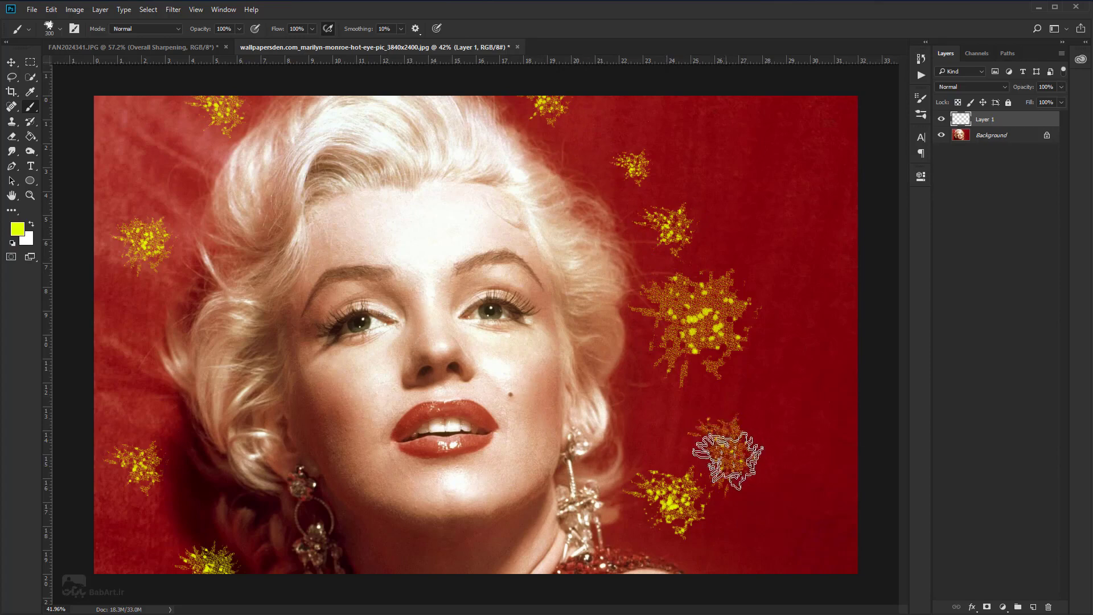
left_click(672, 413)
left_click(674, 458)
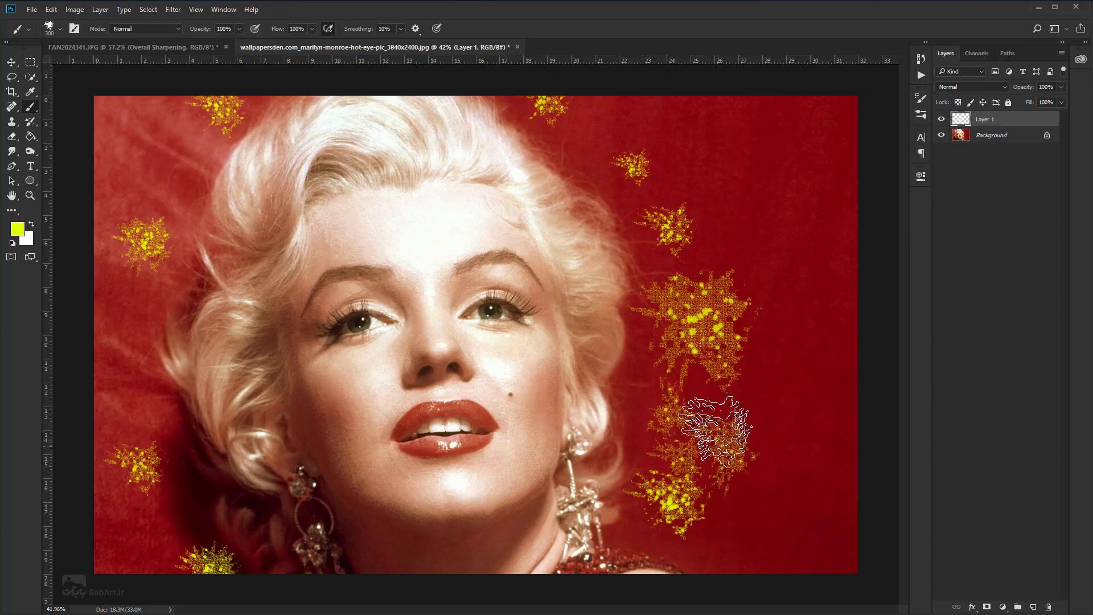
left_click(690, 393)
Drag splatter trails up the right side and down the left side, undoing one solid blob
mouse_move(692, 271)
left_mouse_down()
mouse_move(646, 231)
mouse_move(629, 175)
mouse_move(604, 147)
mouse_move(609, 114)
mouse_move(537, 122)
mouse_move(524, 102)
left_mouse_up()
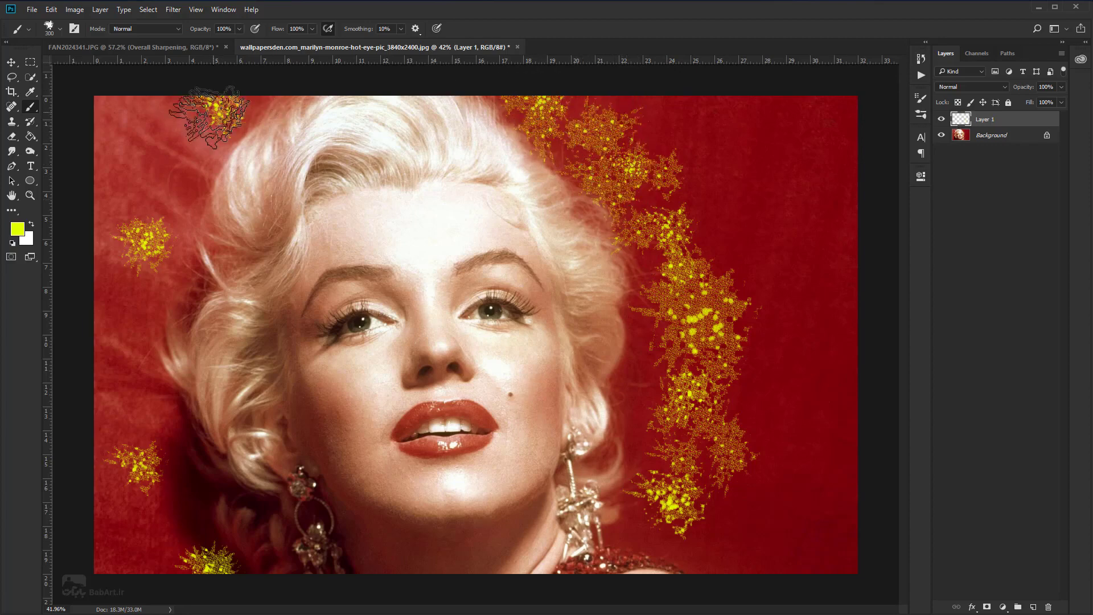
mouse_move(196, 123)
left_mouse_down()
mouse_move(163, 123)
mouse_move(171, 165)
mouse_move(136, 205)
mouse_move(160, 190)
left_mouse_up()
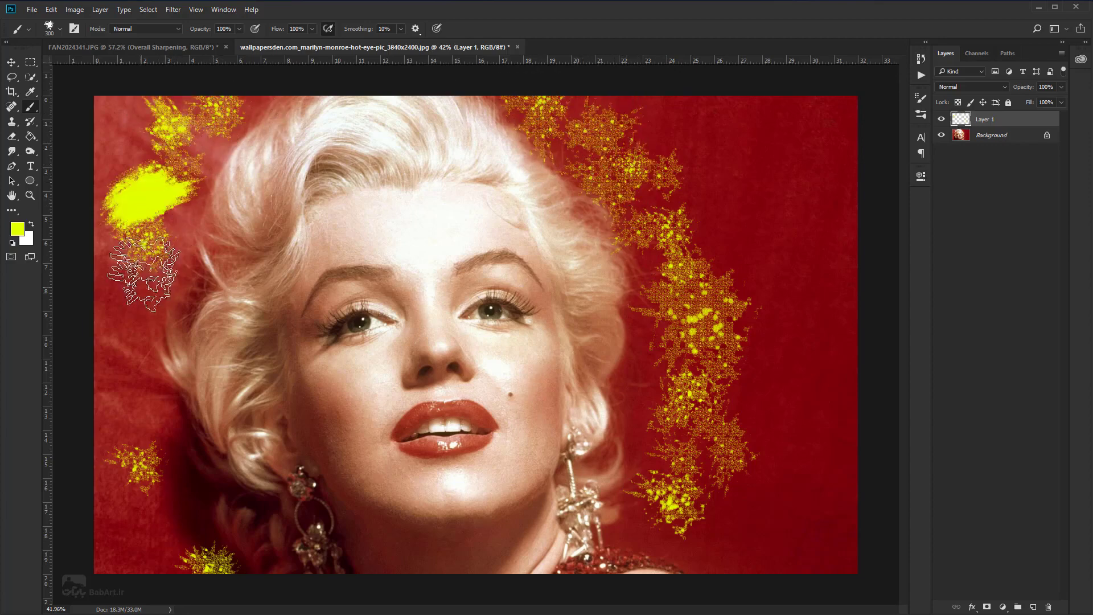
key("ctrl+z")
mouse_move(147, 262)
left_mouse_down()
mouse_move(159, 194)
mouse_move(148, 211)
mouse_move(145, 296)
left_mouse_up()
mouse_move(145, 380)
left_mouse_down()
mouse_move(127, 330)
mouse_move(146, 452)
mouse_move(136, 297)
mouse_move(100, 305)
mouse_move(134, 415)
mouse_move(188, 488)
mouse_move(146, 525)
mouse_move(151, 565)
mouse_move(168, 521)
left_mouse_up()
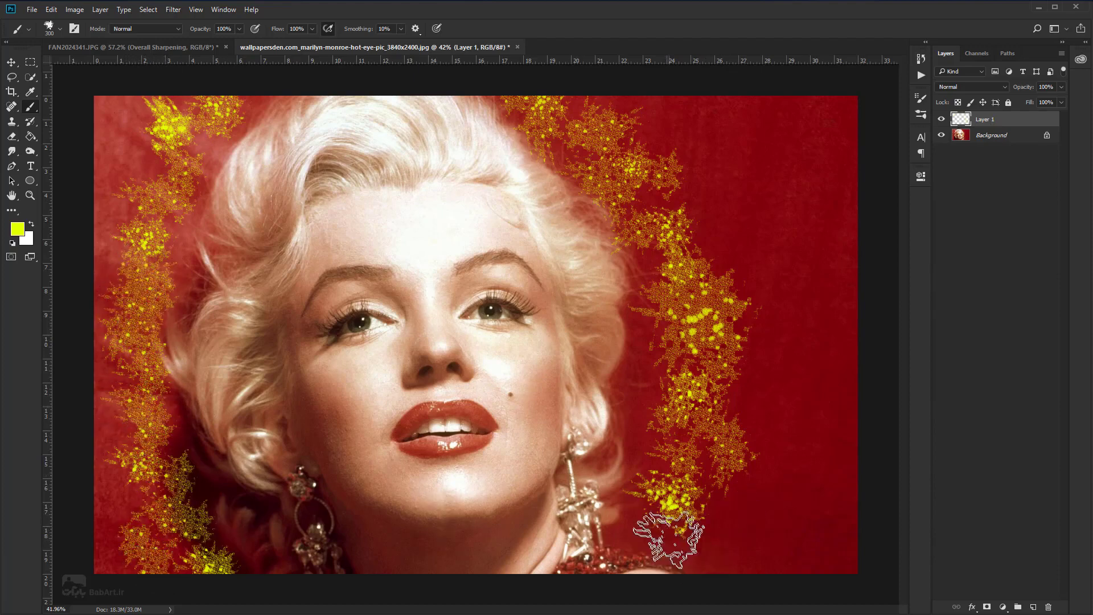
mouse_move(708, 578)
left_mouse_down()
mouse_move(659, 524)
mouse_move(695, 513)
left_mouse_up()
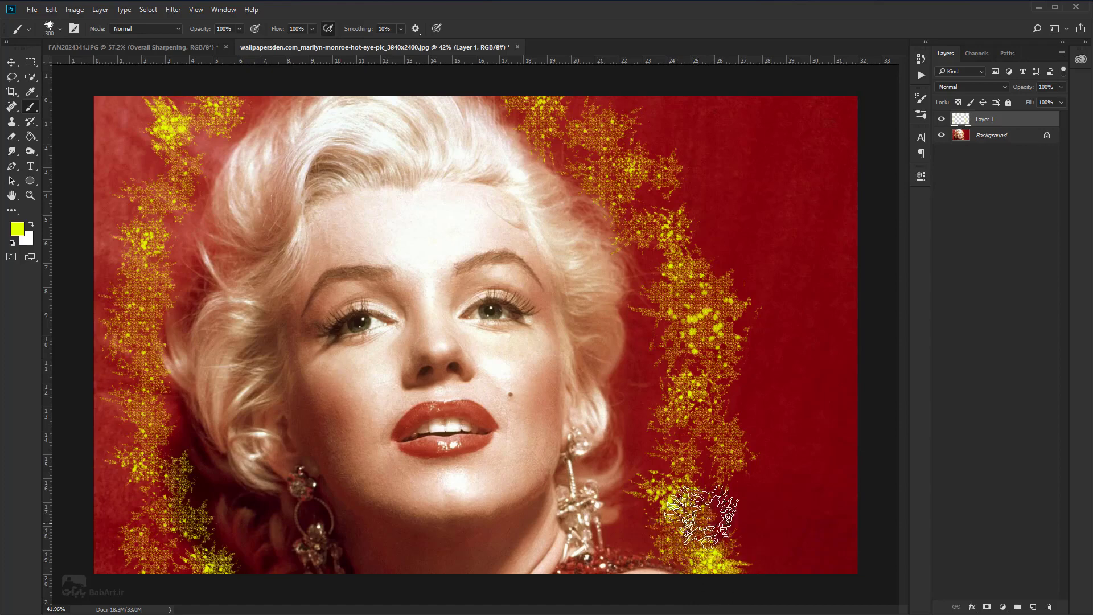
Stamp large 700 px splatters on both sides, then fill the lower left edge at 300 px
key("bracketright")
key("bracketright")
key("bracketright")
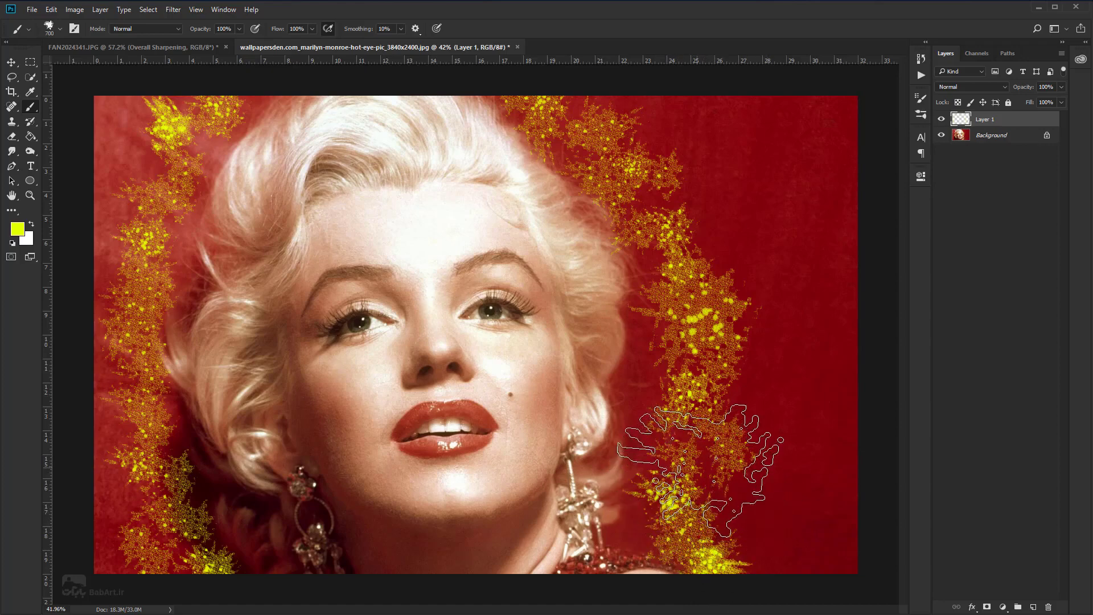
left_click(701, 473)
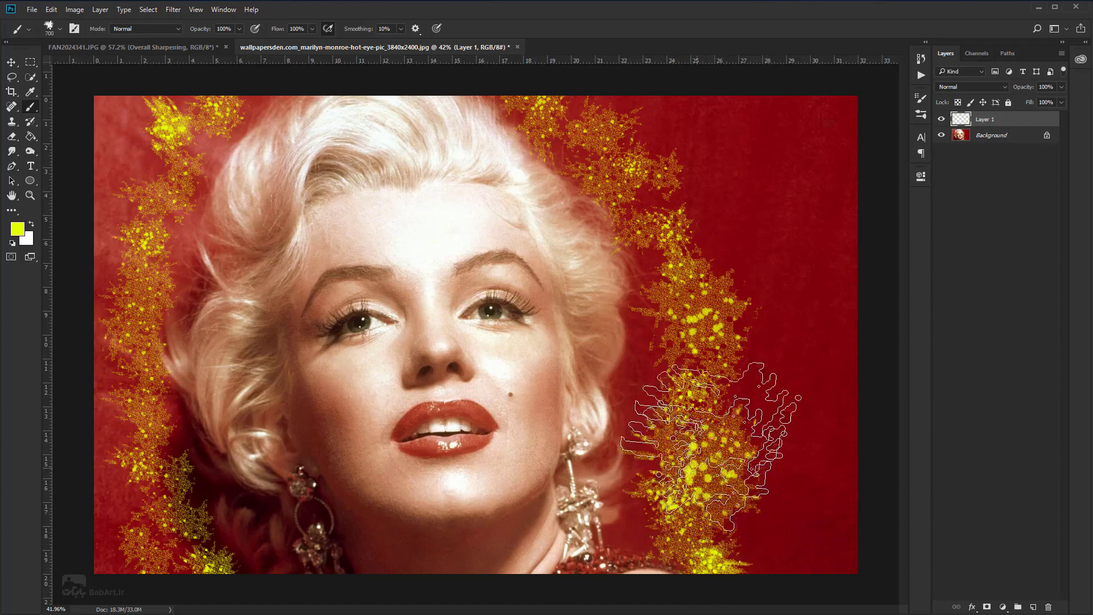
left_click(692, 242)
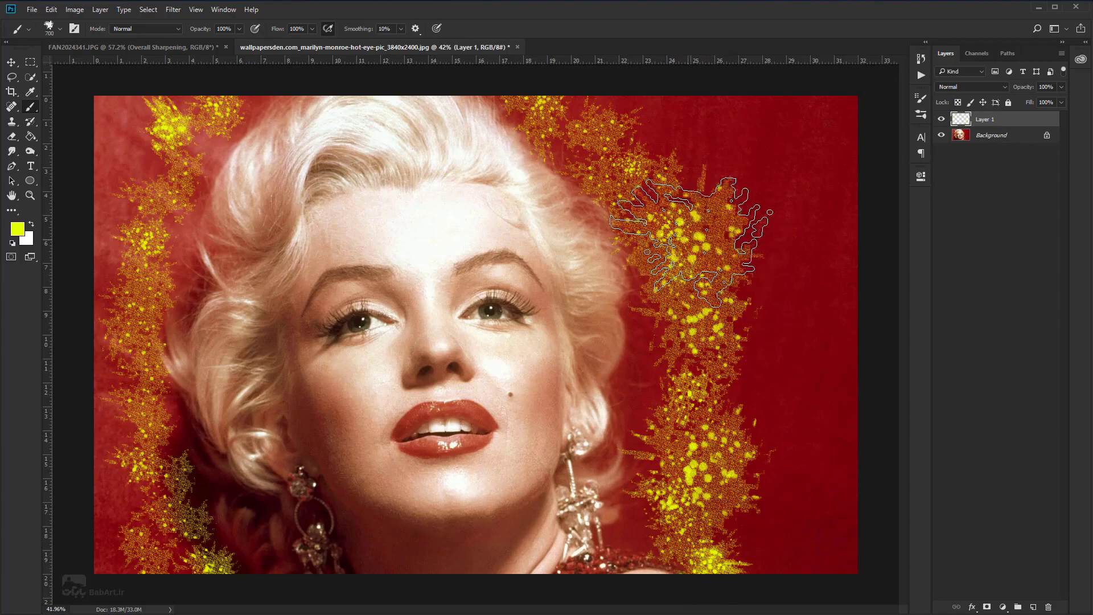
left_click(618, 131)
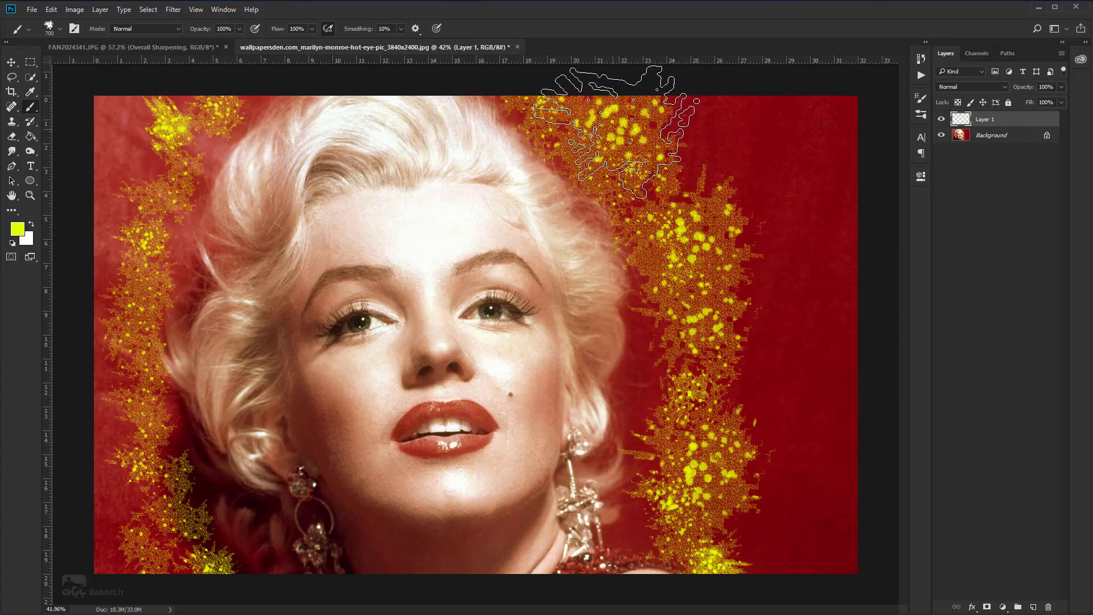
left_click(140, 188)
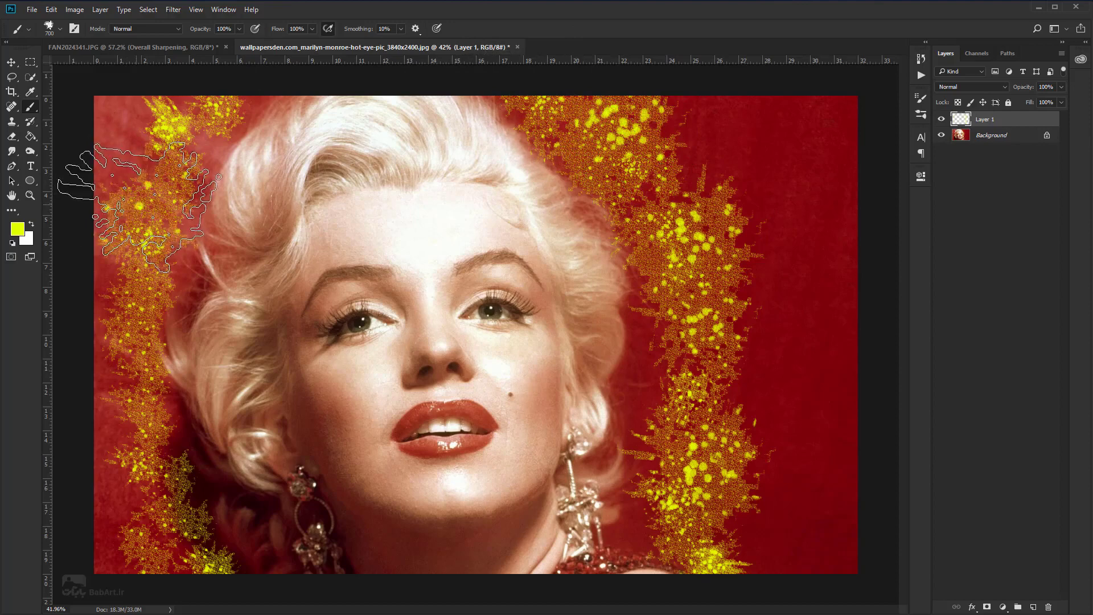
key("bracketleft")
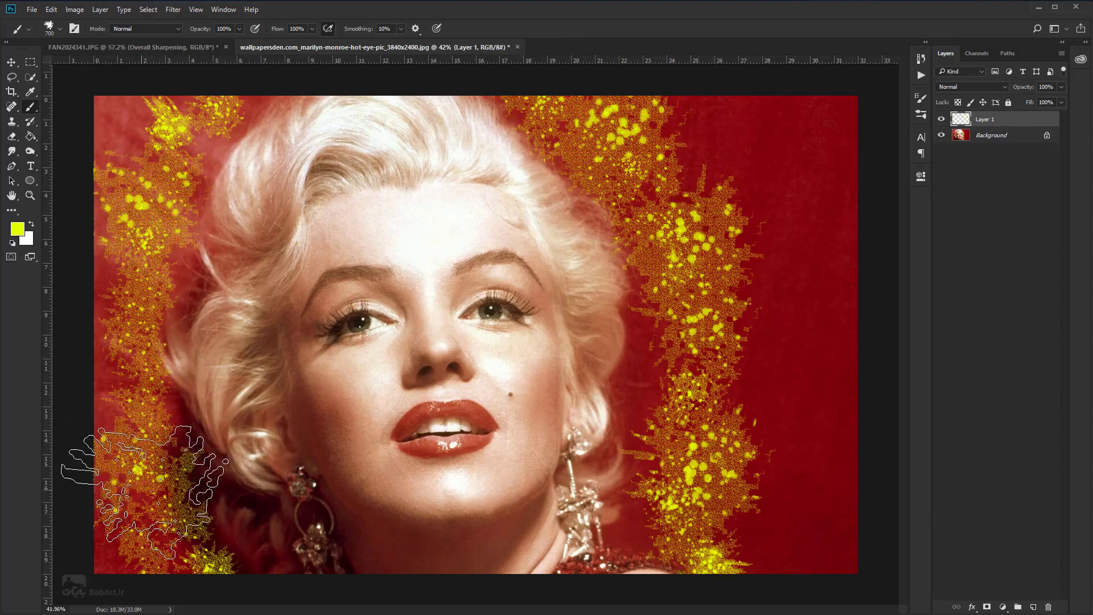
key("bracketleft")
key("bracketleft")
key("bracketleft")
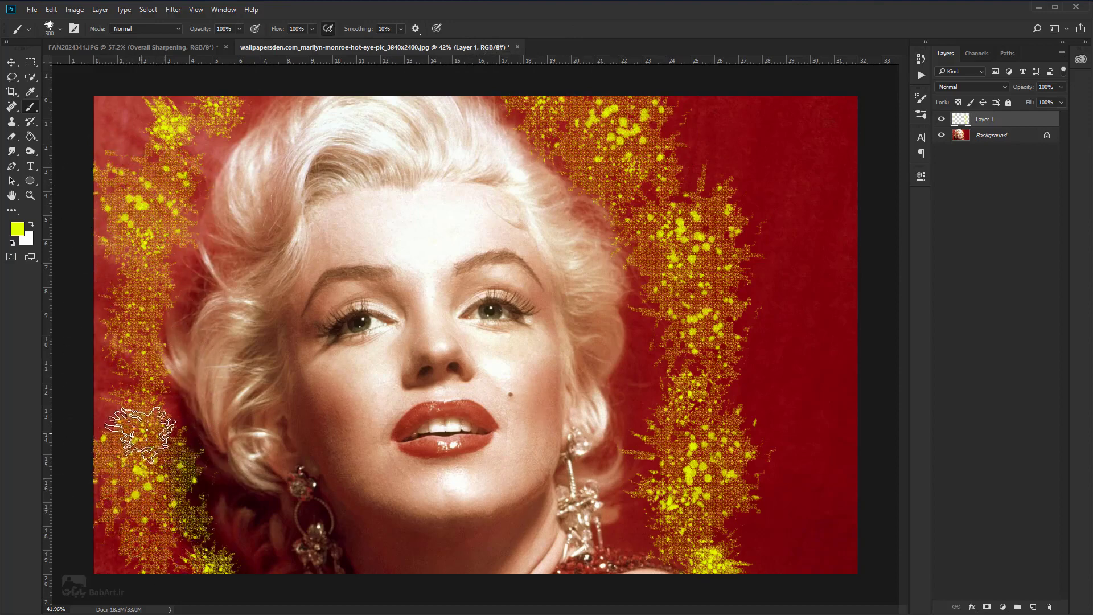
left_click_drag(133, 401, 132, 272)
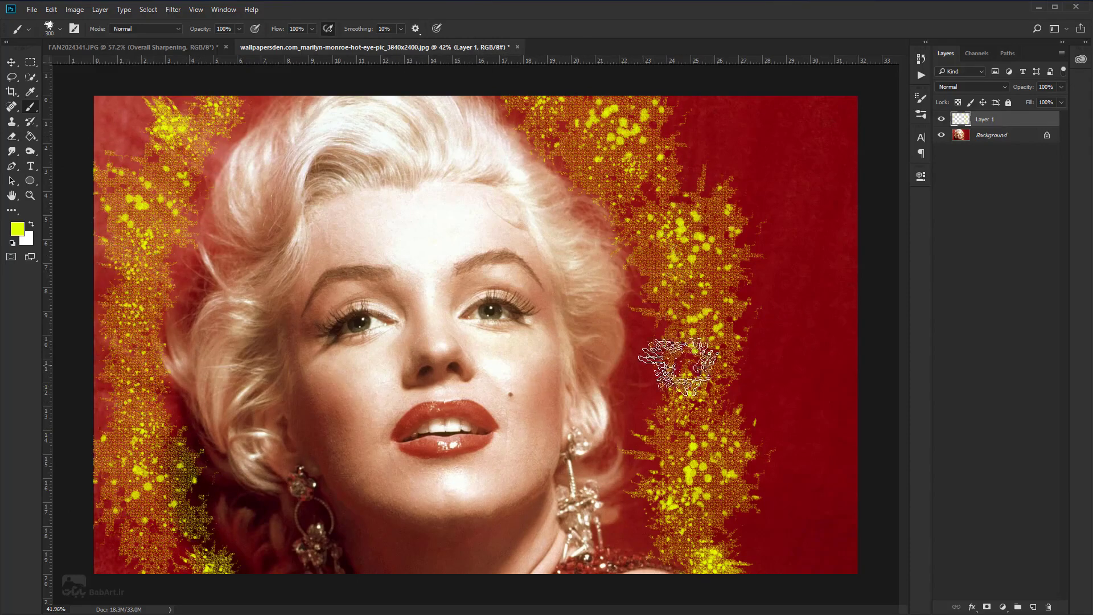
left_click(657, 369)
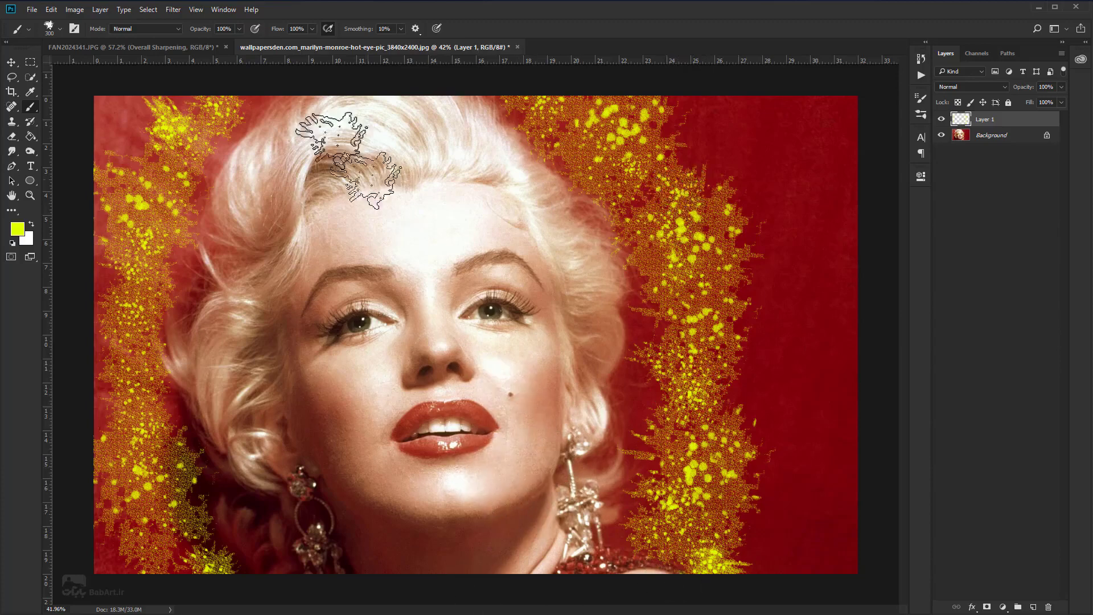
Merge the splatter layer down into the Background, select the Move tool, and show the Actions panel
left_click(100, 10)
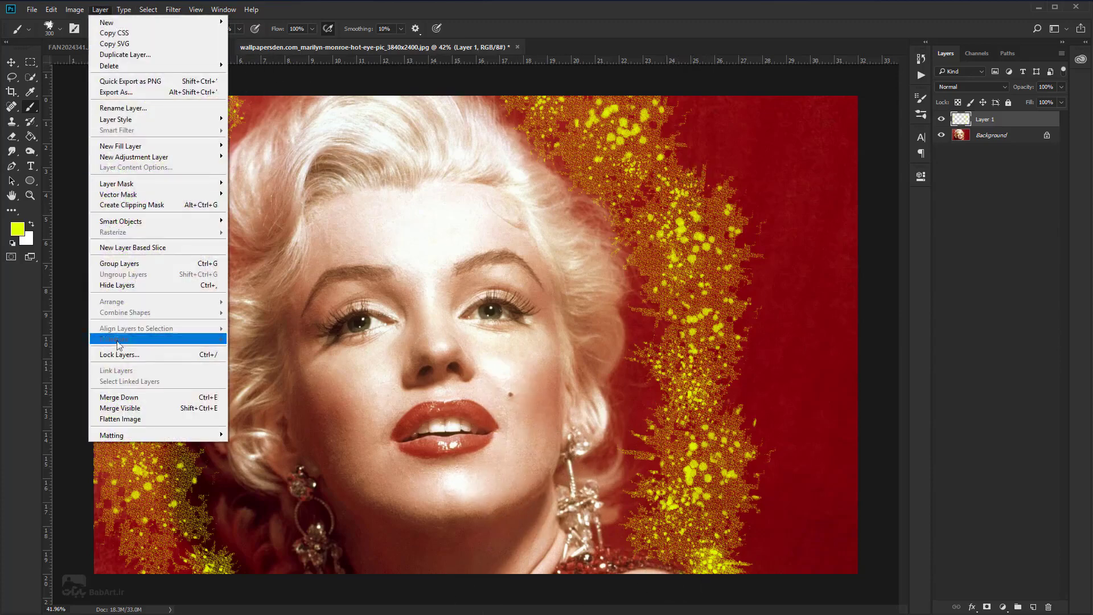
left_click(120, 398)
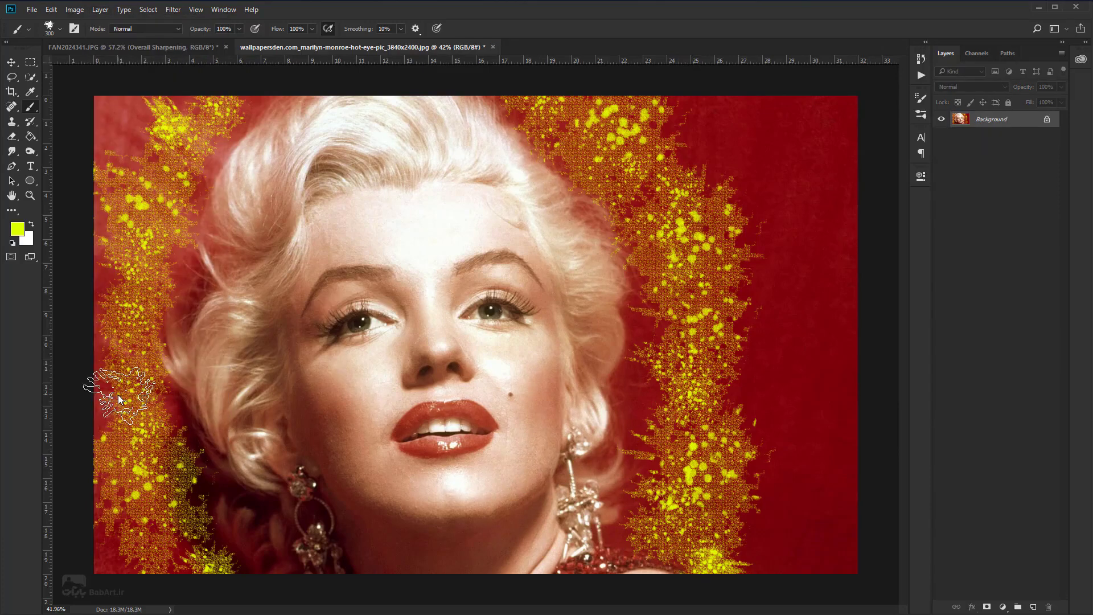
left_click(12, 61)
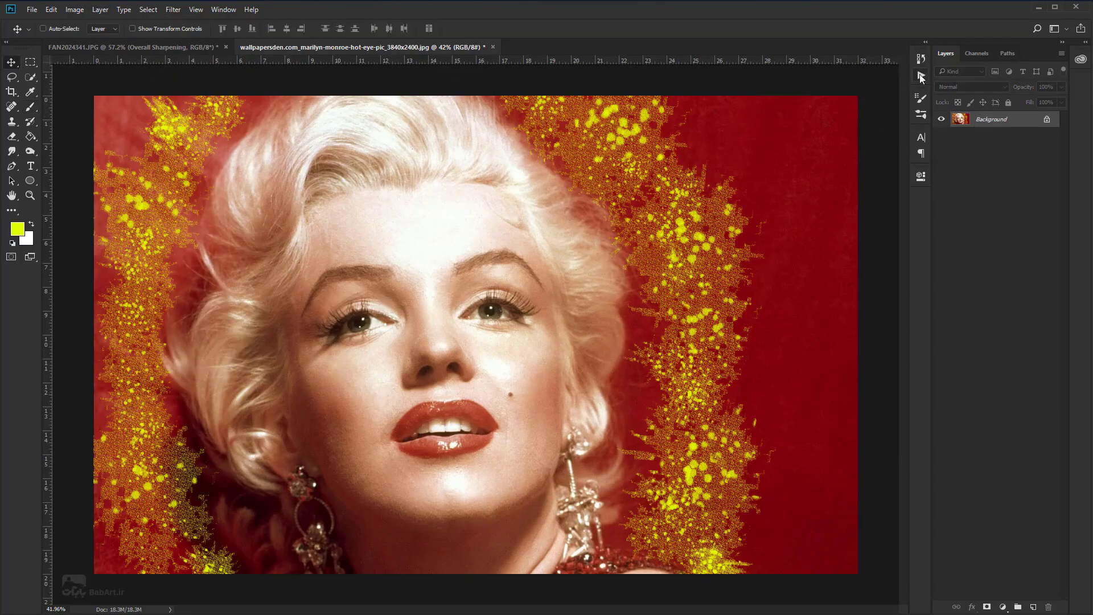
left_click(921, 75)
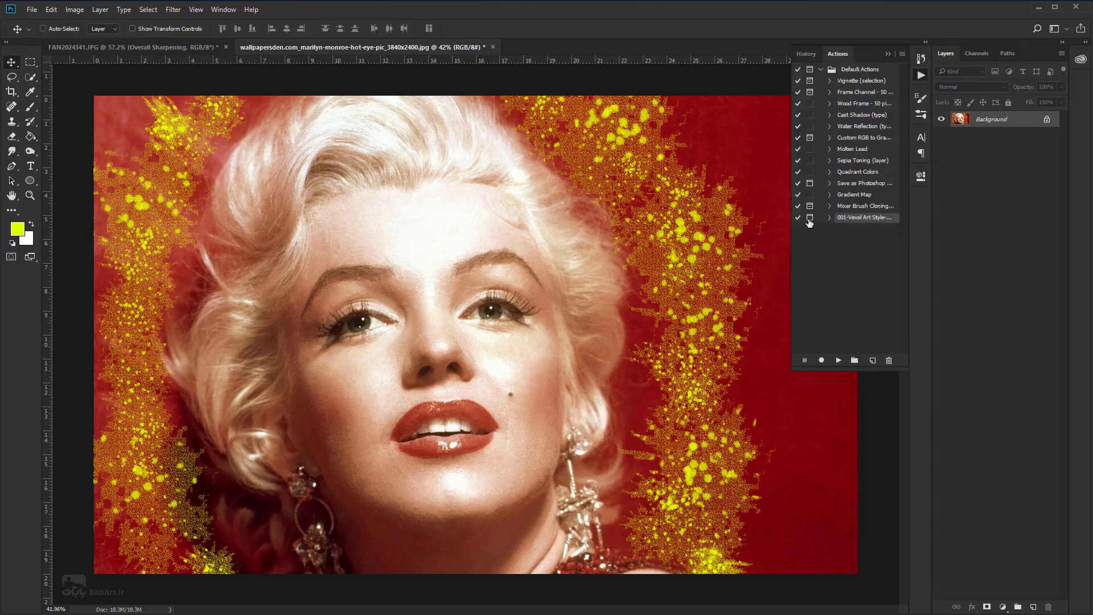
Expand 001-Vexel Art Style, enlarge the Actions panel to show its steps, and play the action
left_click(830, 217)
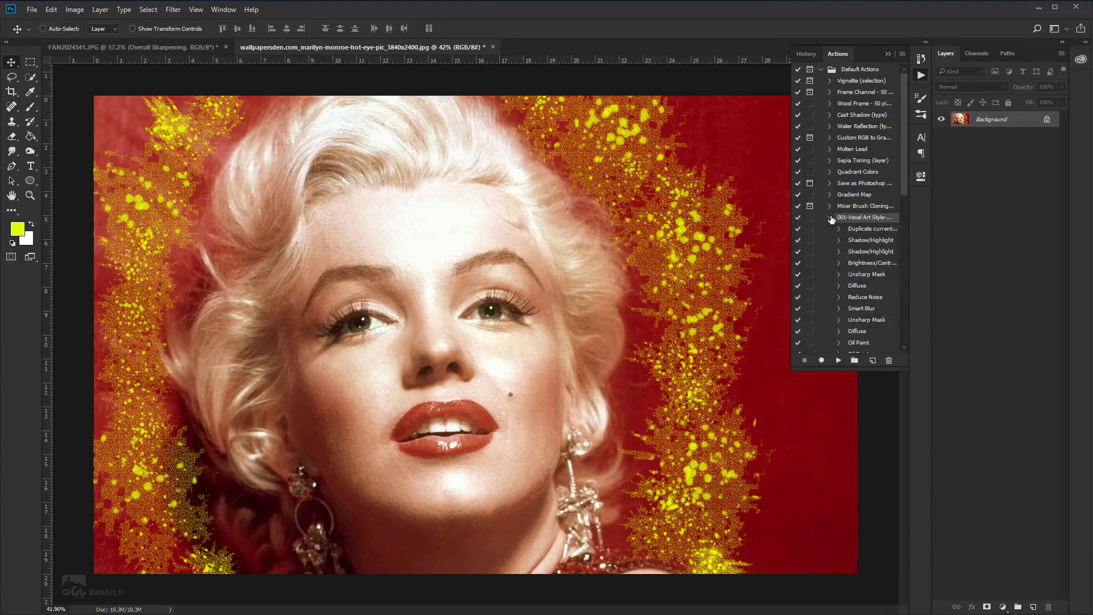
left_click_drag(900, 198, 899, 244)
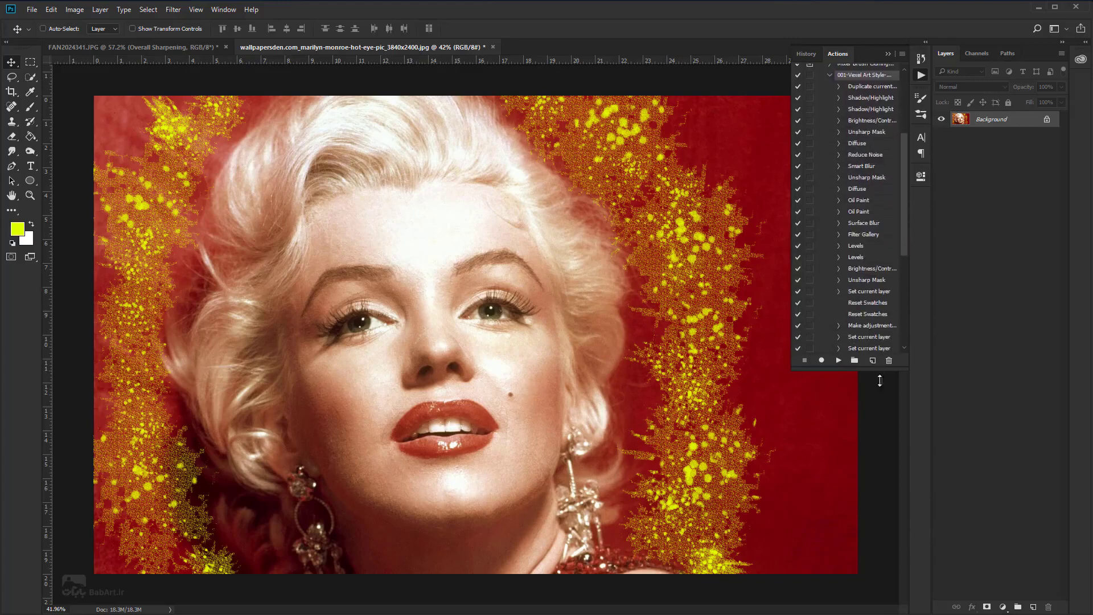
left_click_drag(879, 380, 894, 573)
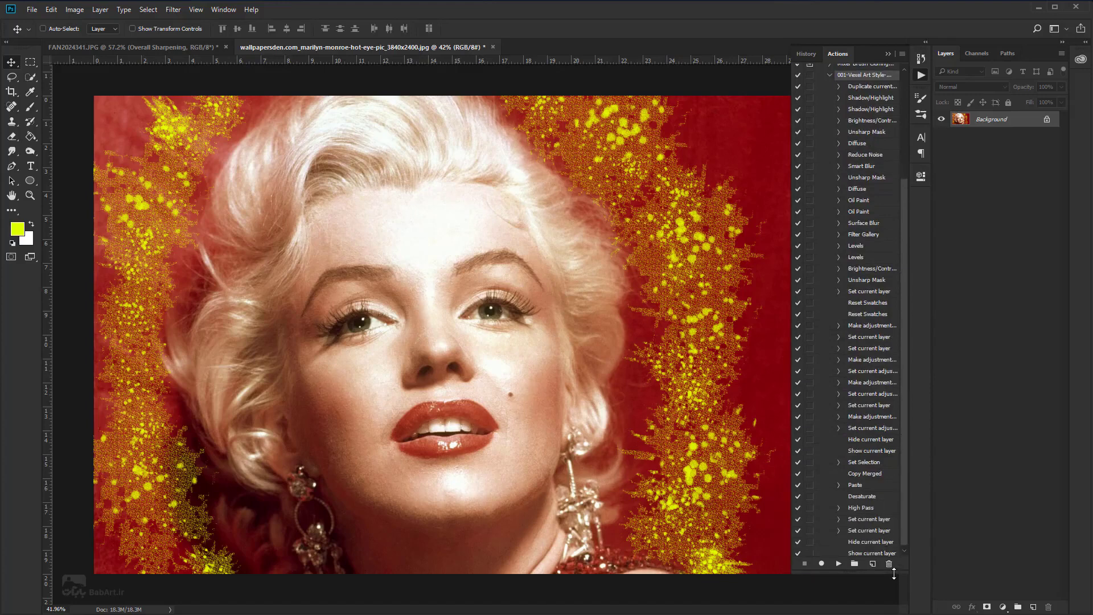
scroll(874, 516, "up", 1)
scroll(874, 515, "up", 1)
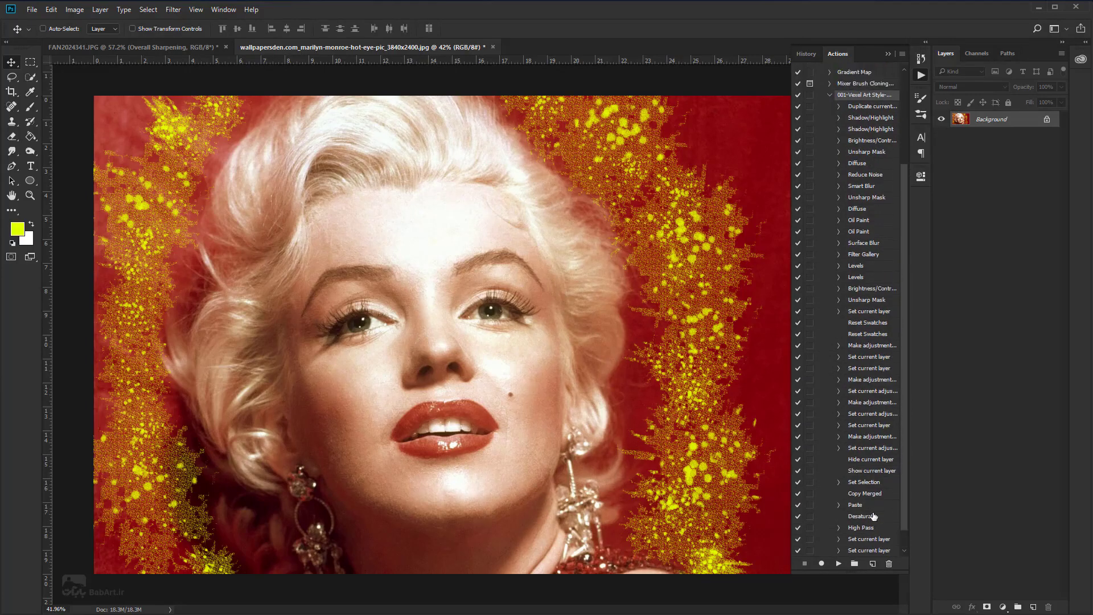
scroll(874, 516, "down", 1)
scroll(874, 516, "down", 1)
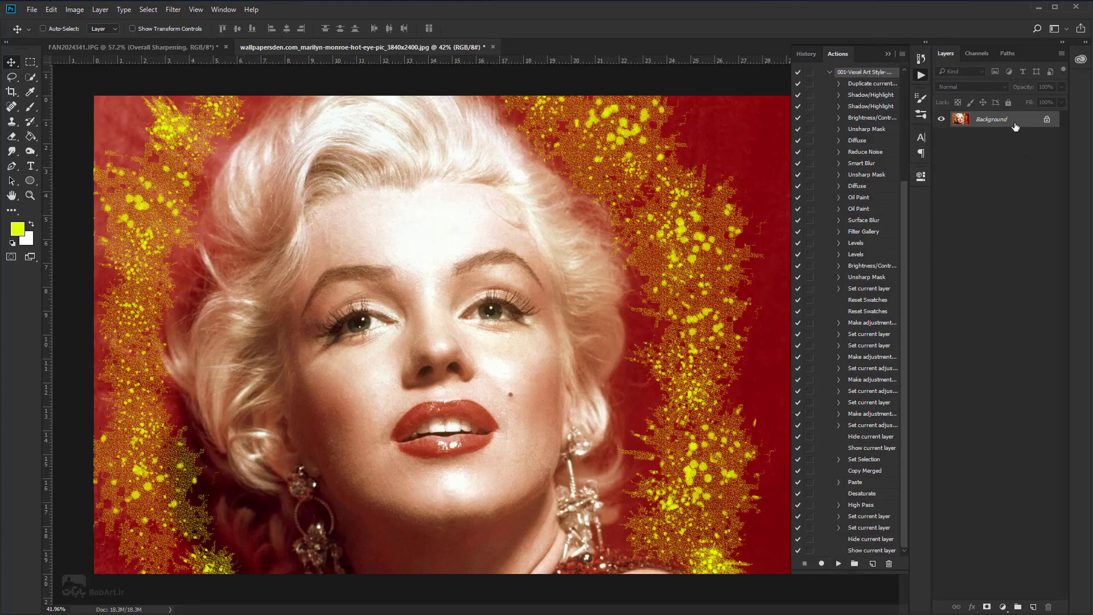
left_click(837, 563)
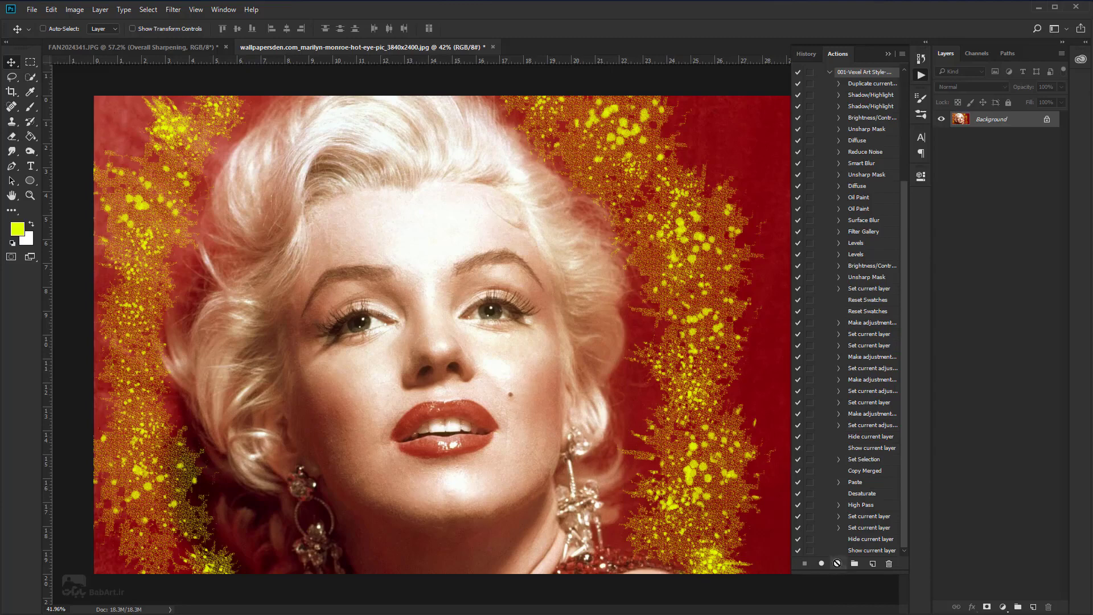
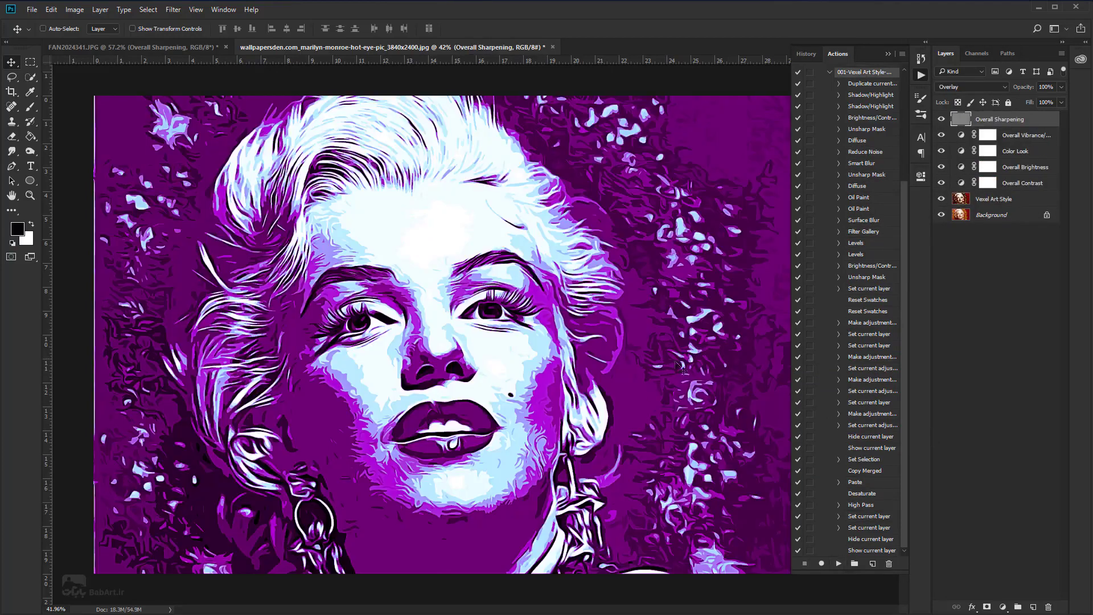
Show the Properties panel and open the Color Look layer's purple-to-teal gradient for editing
left_click(889, 53)
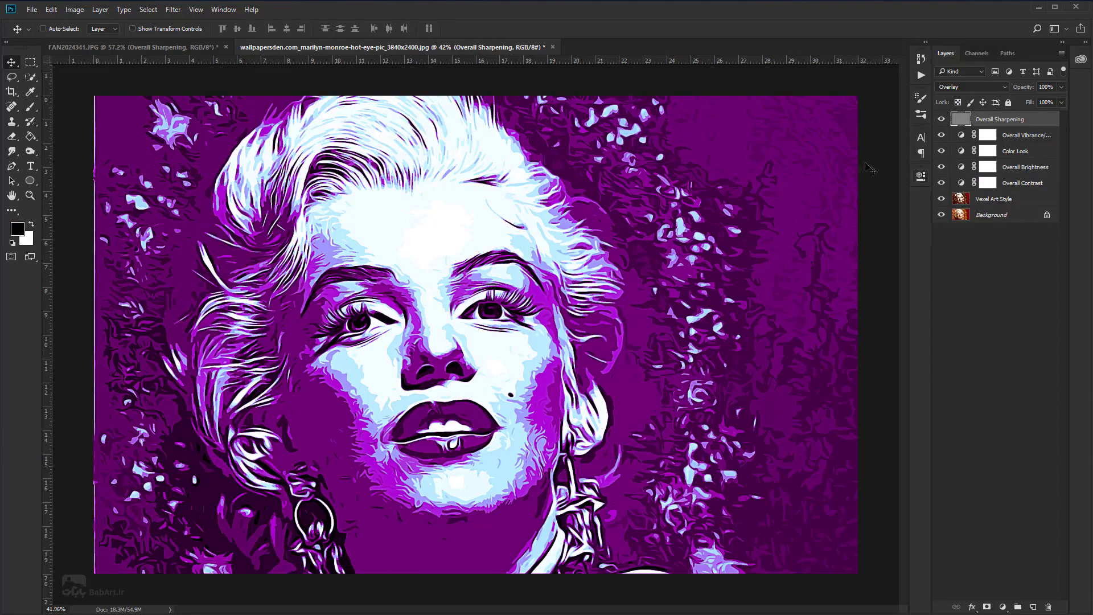
left_click(223, 10)
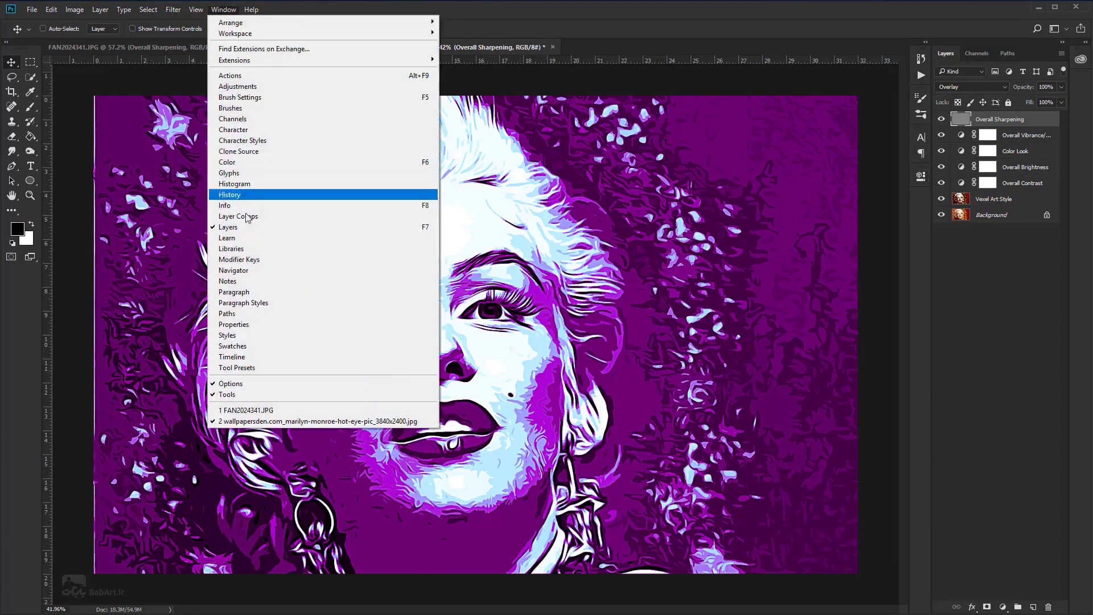
left_click(238, 326)
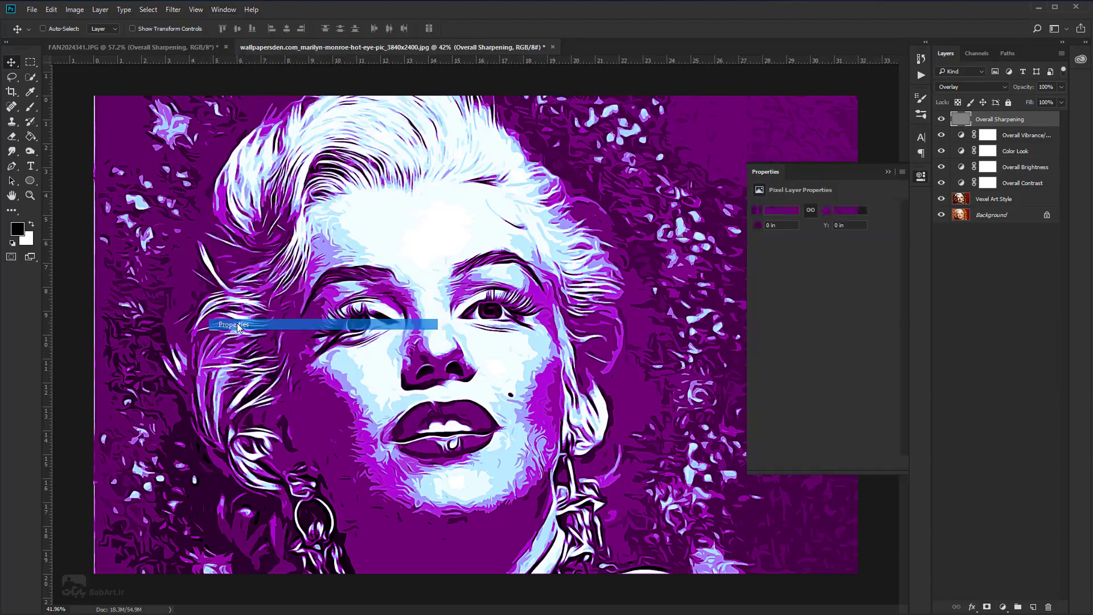
left_click(962, 185)
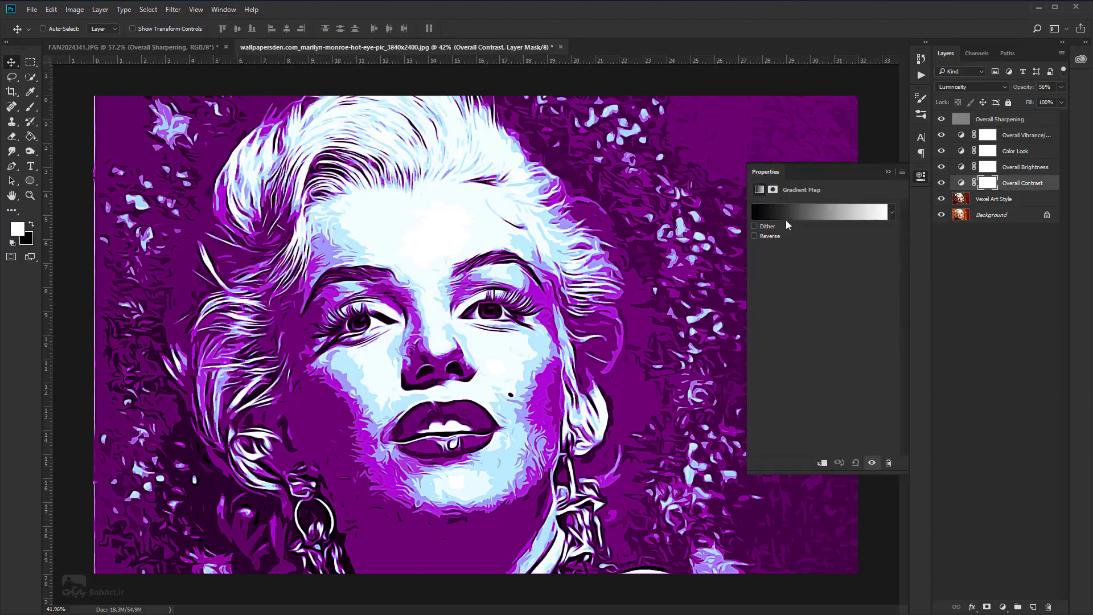
left_click(967, 168)
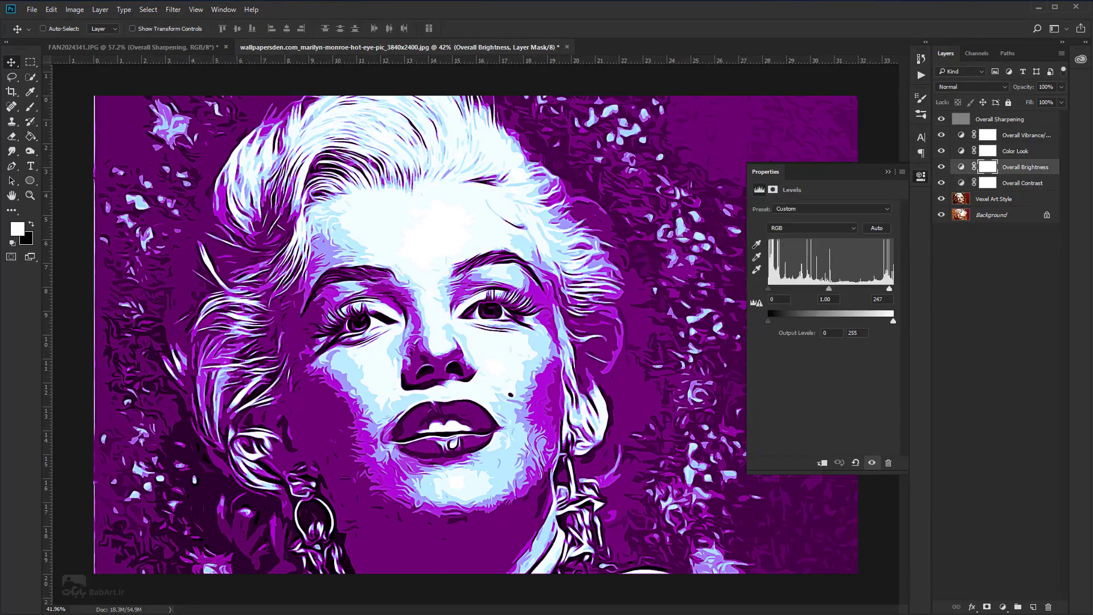
left_click(964, 152)
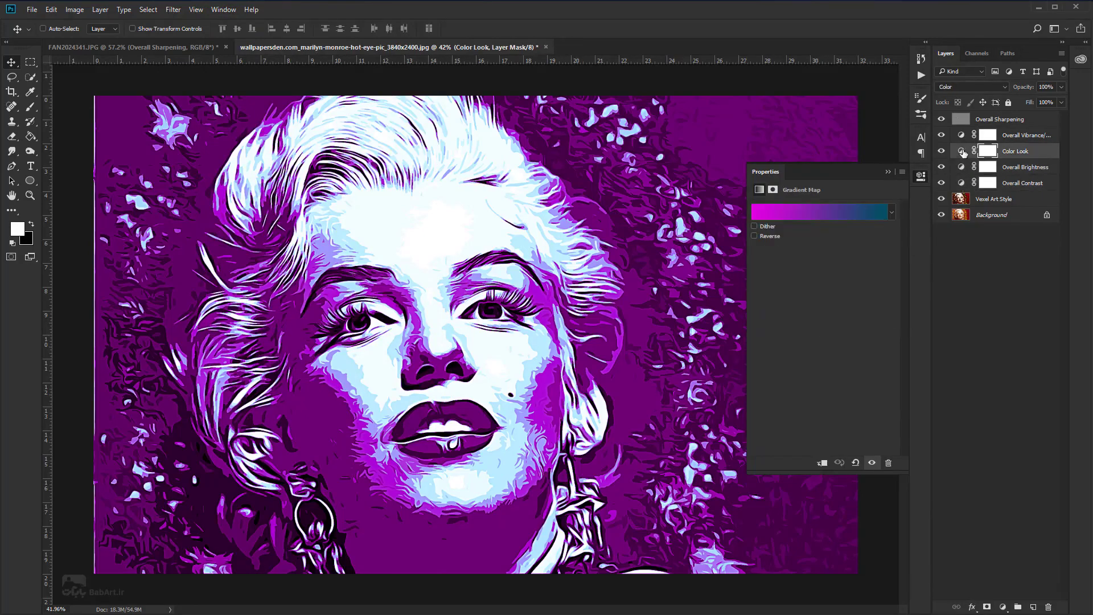
left_click(827, 214)
Add four black stops along the Color Look gradient, placing one at 50%
left_click_drag(932, 111, 760, 74)
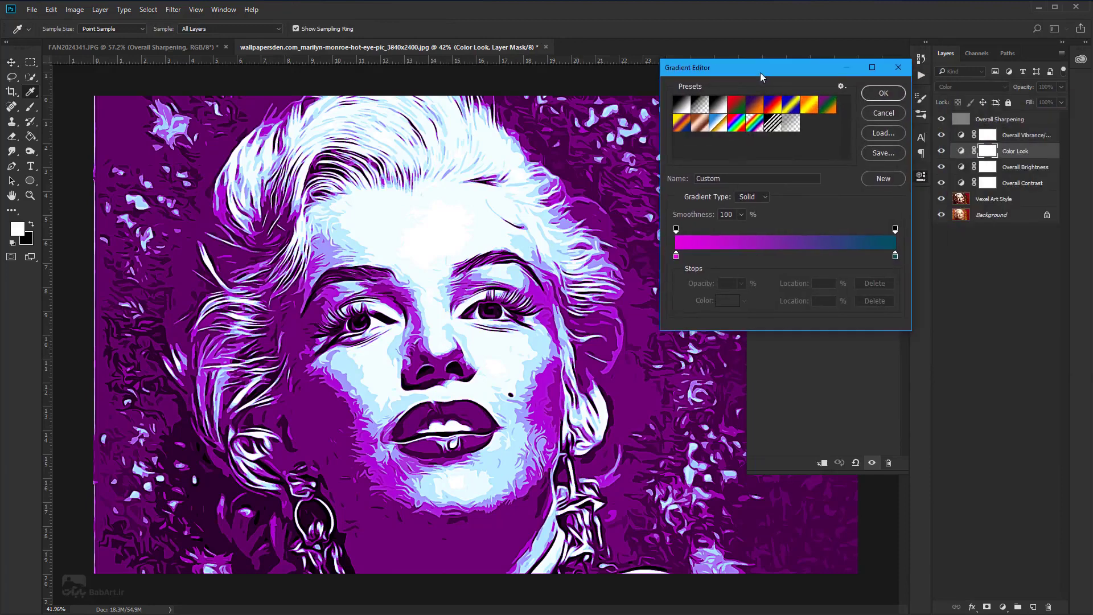
left_click(720, 257)
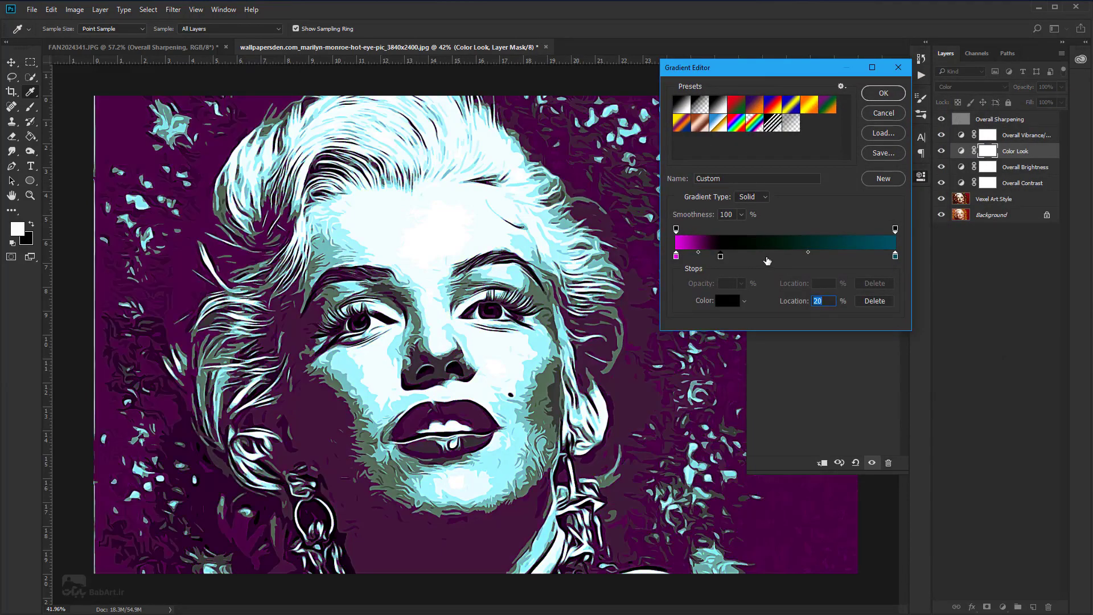
left_click(766, 257)
left_click(798, 257)
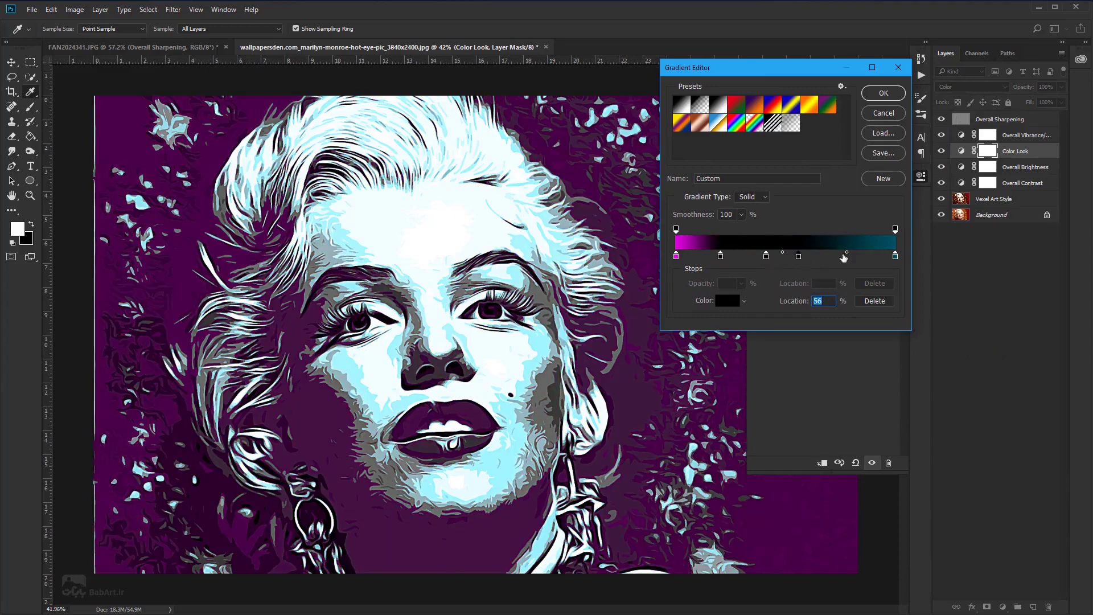
left_click(843, 257)
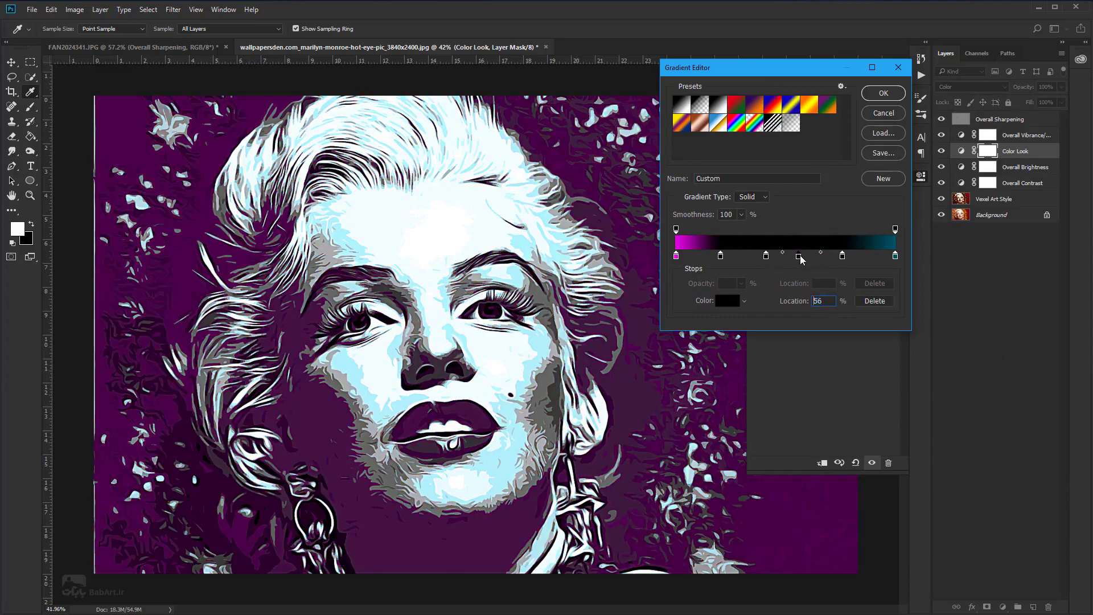
double_click(830, 300)
type("50")
Add one more black stop and set the stop locations to 60%, 80% and 40%
left_click(827, 256)
left_click_drag(842, 256, 865, 256)
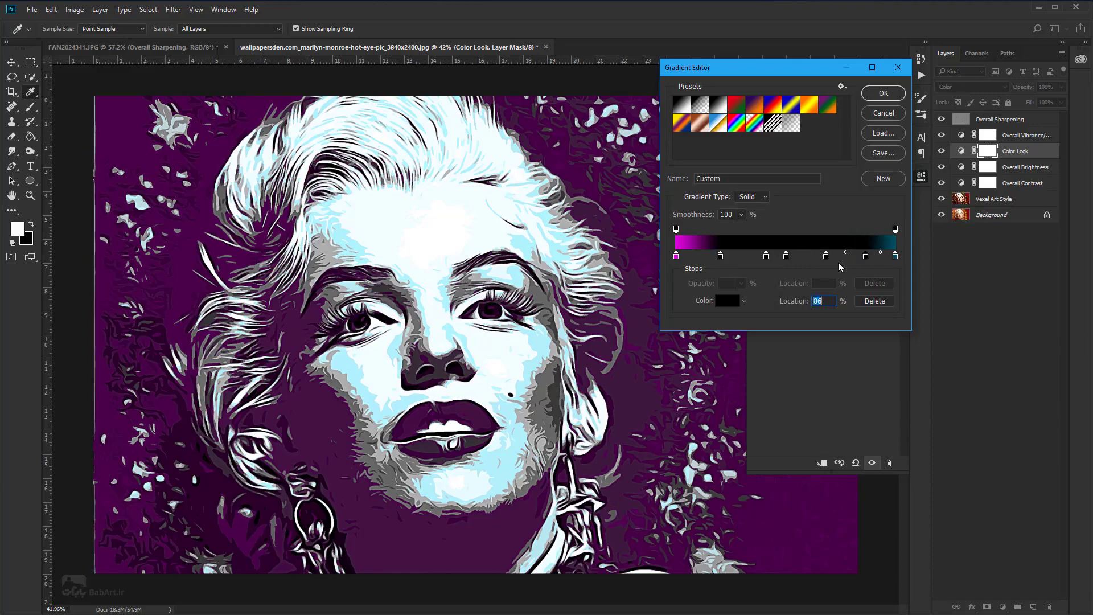
left_click(827, 257)
type("65")
left_click(867, 256)
type("80")
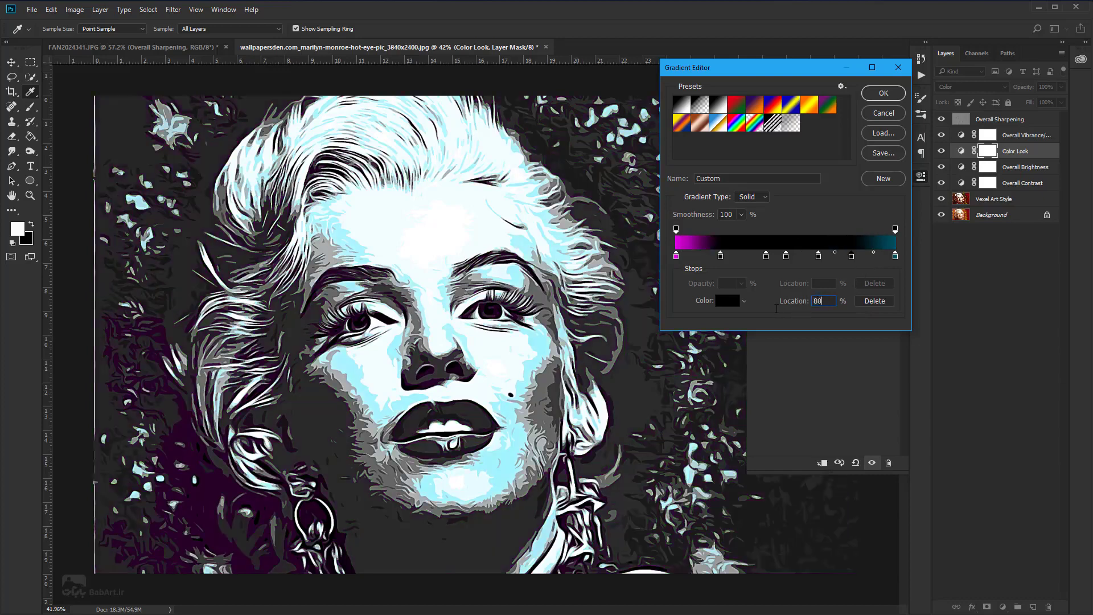
left_click(818, 257)
type("6")
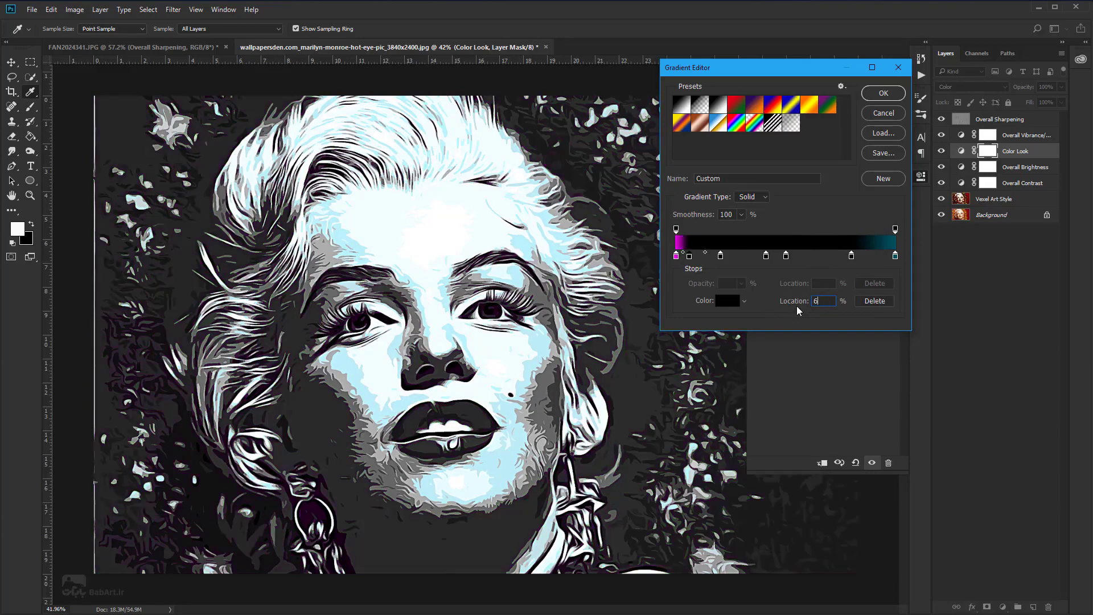
type("0")
left_click(767, 257)
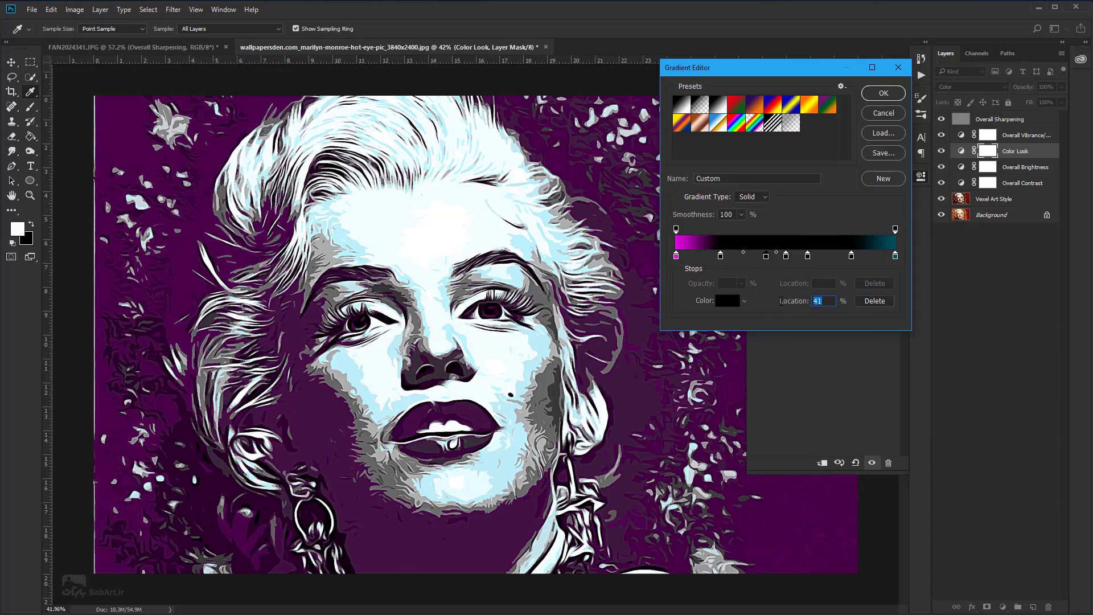
type("40")
left_click(721, 257)
Recolour the 20% gradient stop yellow-green
left_click(730, 303)
left_click_drag(748, 428, 750, 344)
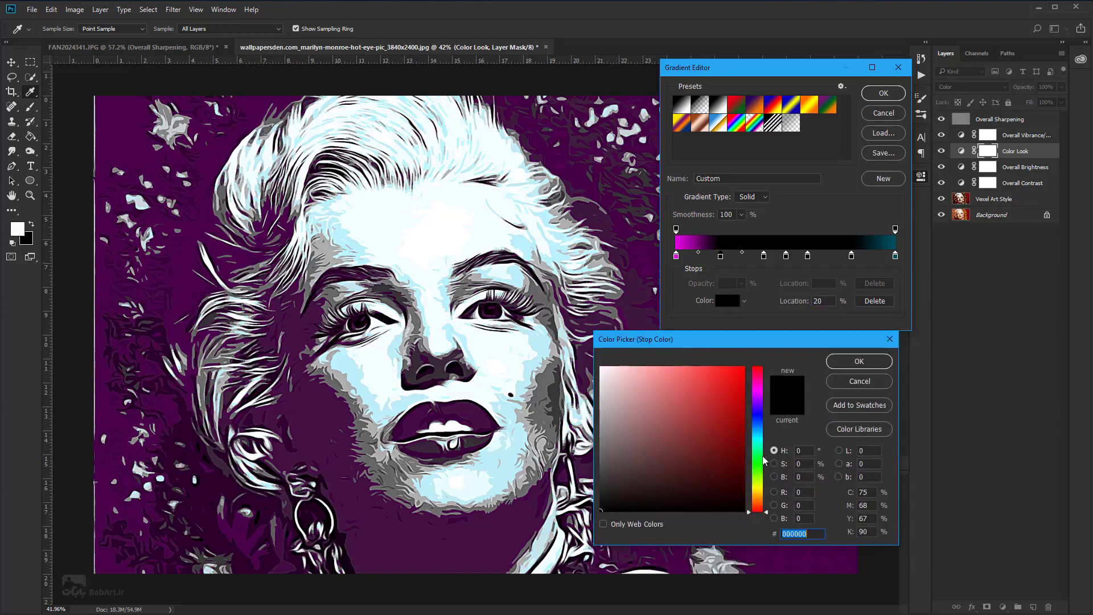
left_click(759, 489)
left_click_drag(729, 390, 740, 386)
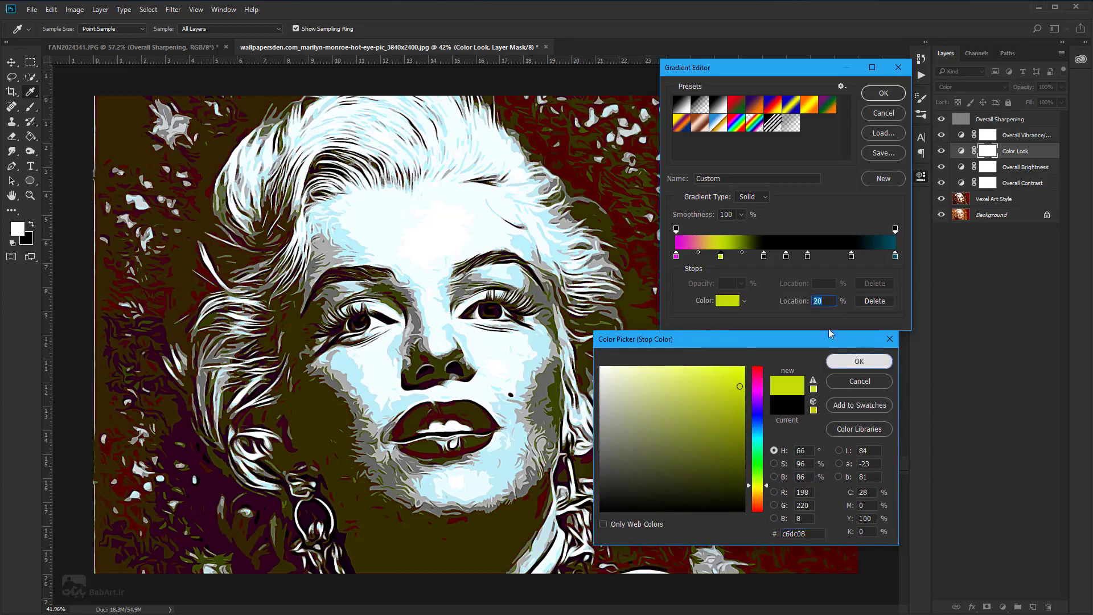
left_click(860, 361)
Recolour the 80% gradient stop blue
left_click(851, 257)
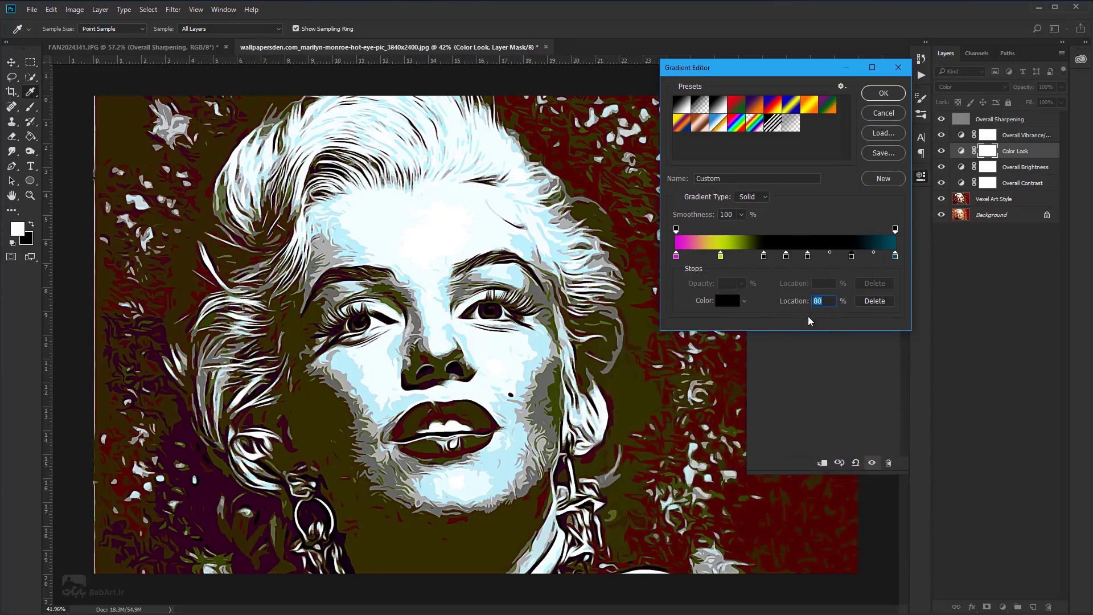
left_click(733, 302)
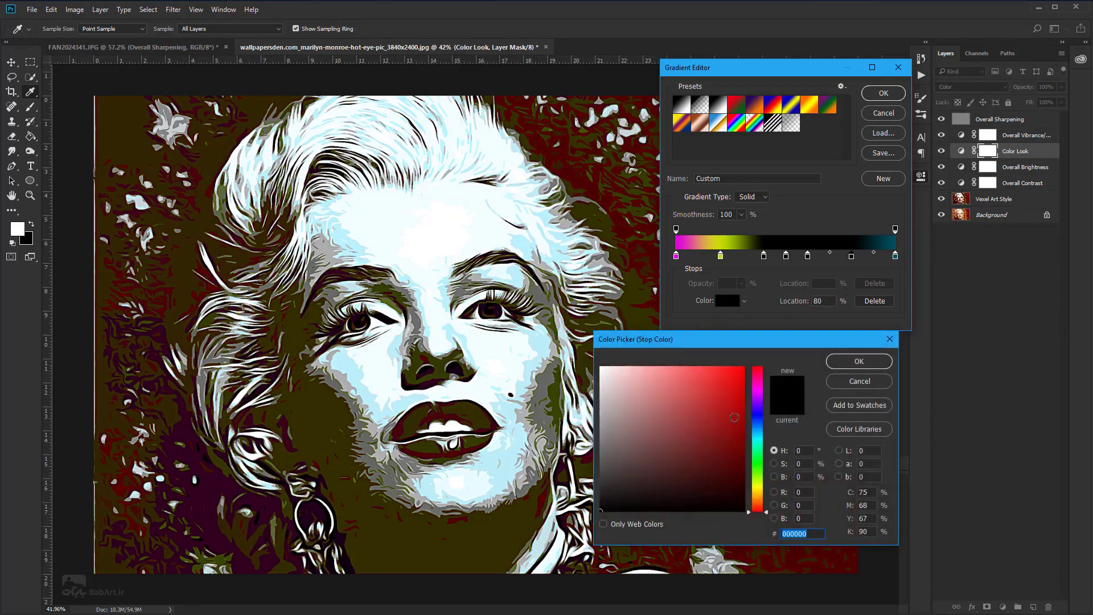
left_click(734, 418)
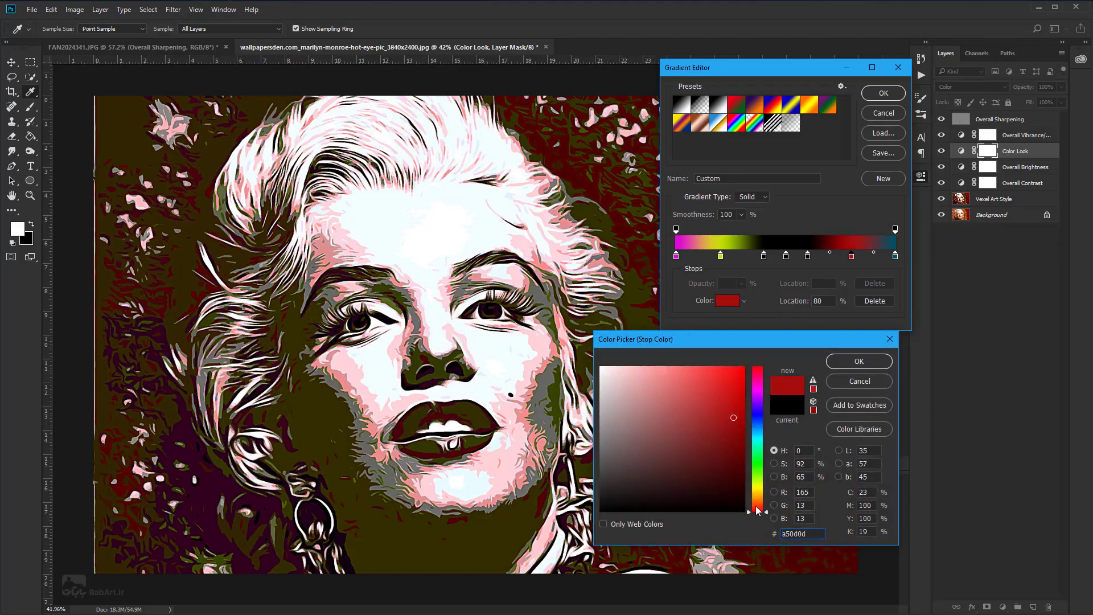
left_click_drag(758, 511, 758, 428)
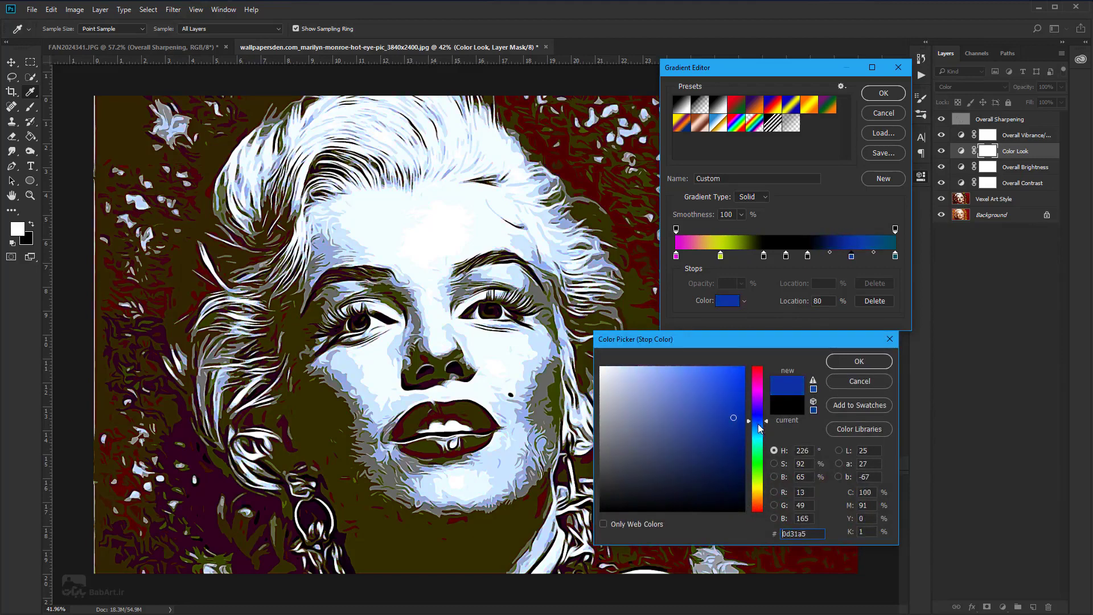
left_click(859, 360)
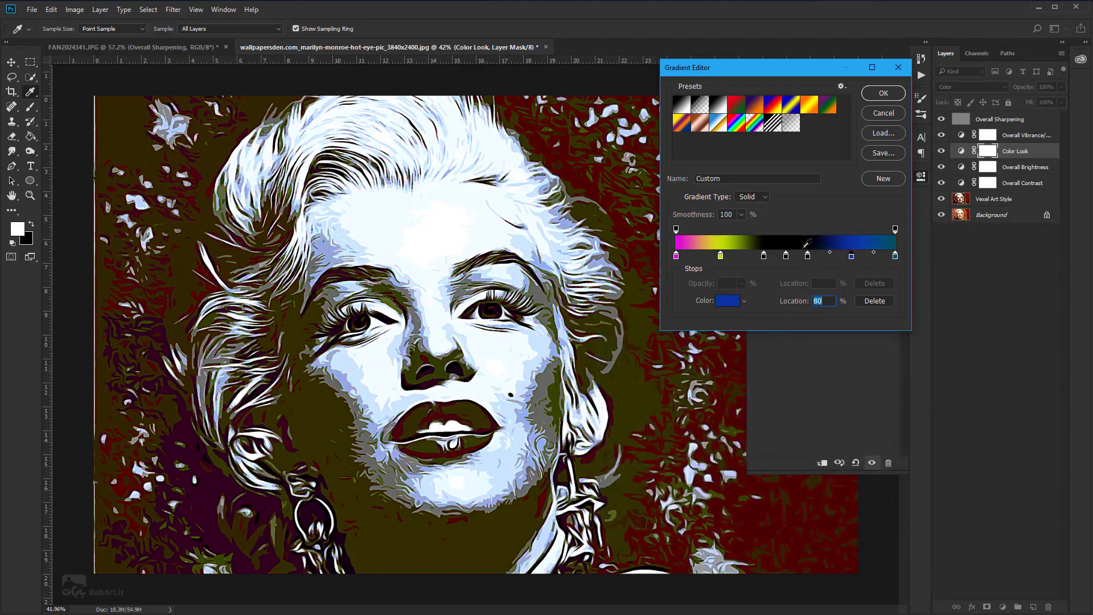
Set the 50% gradient stop to blue 157cd3
left_click(788, 257)
left_click(731, 302)
left_click(730, 391)
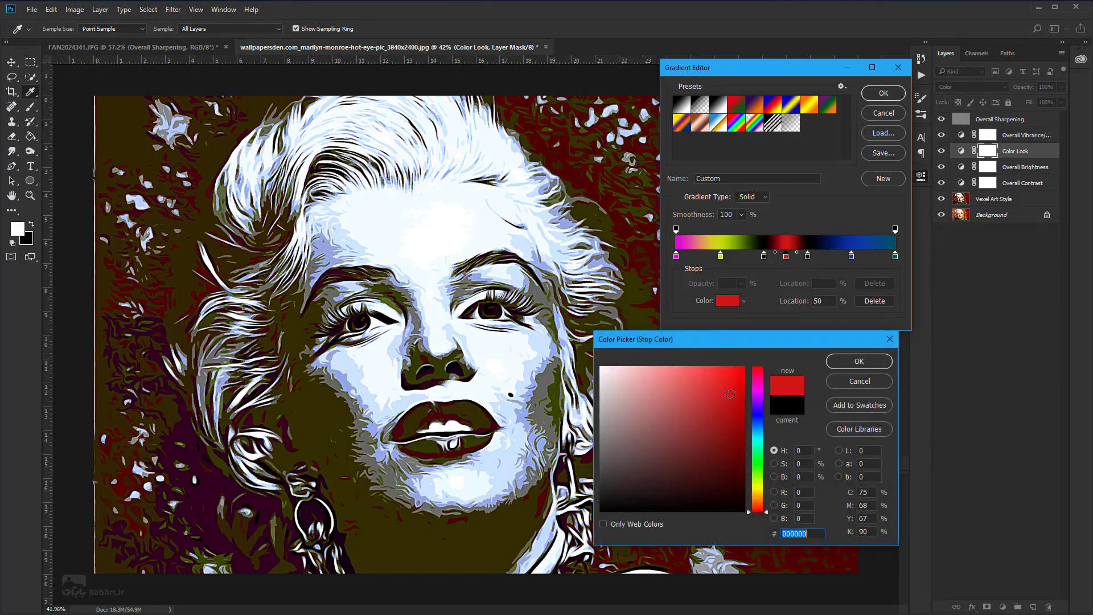
left_click_drag(758, 464, 764, 450)
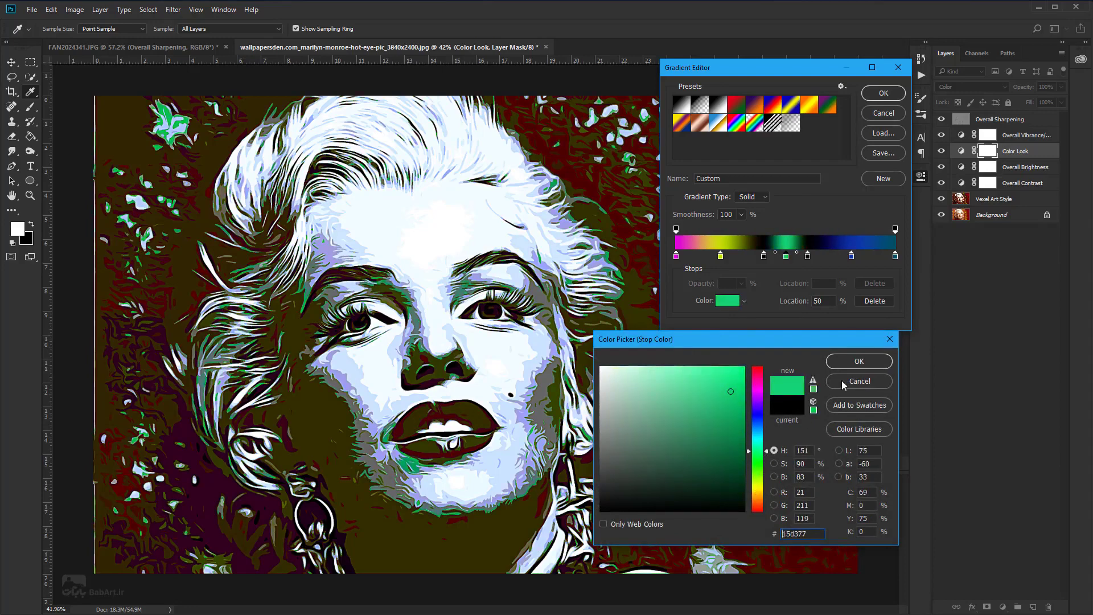
left_click(759, 458)
left_click_drag(759, 422, 760, 433)
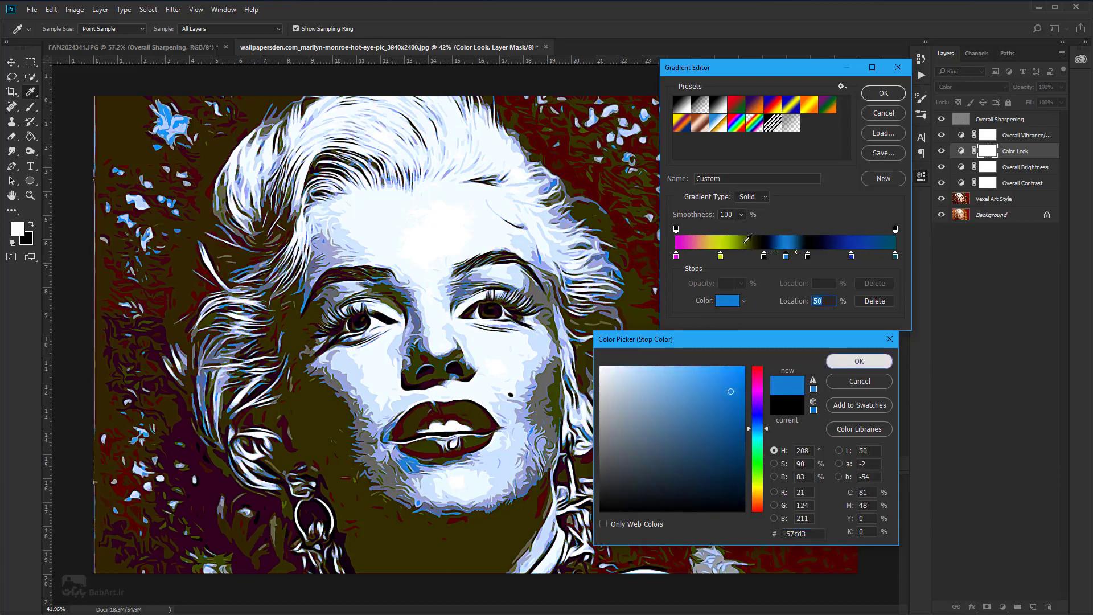
Commit the blue 50% stop and make the 40% stop bright red
left_click(859, 362)
left_click(765, 257)
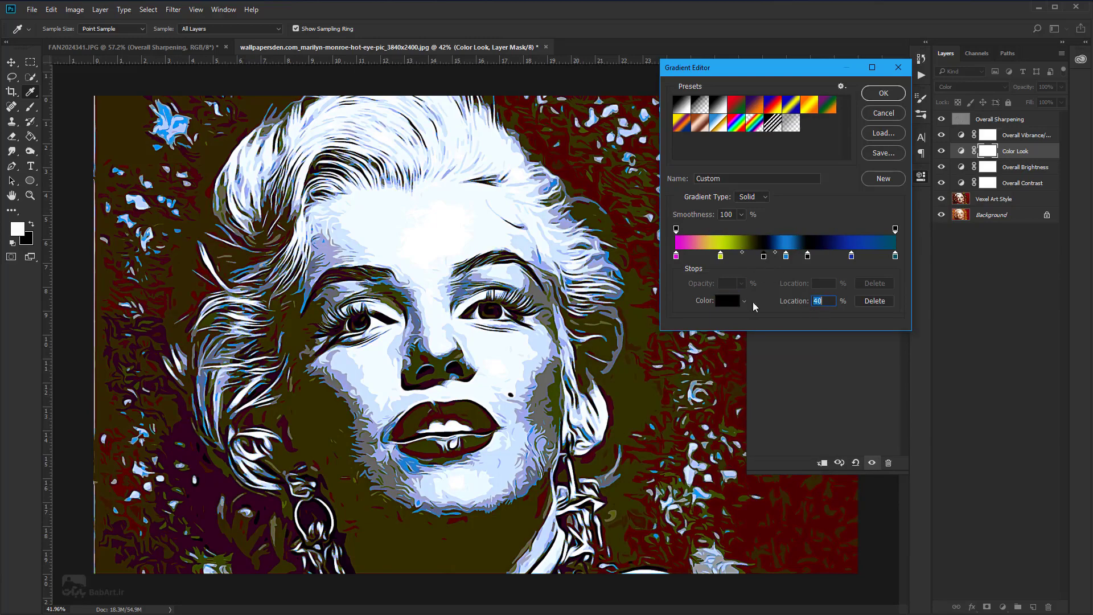
left_click(728, 301)
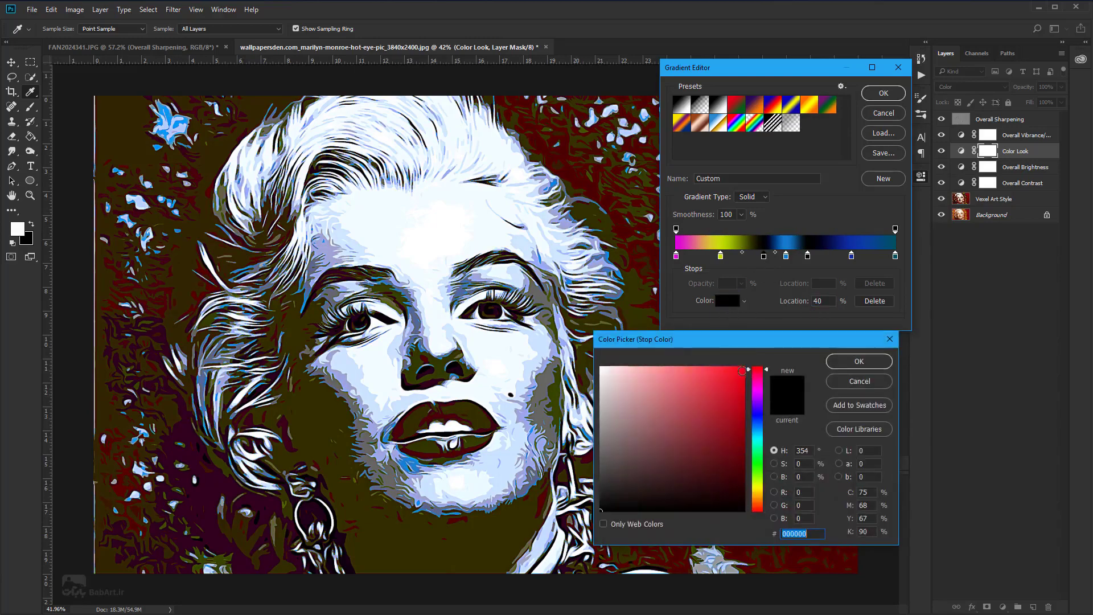
left_click(742, 370)
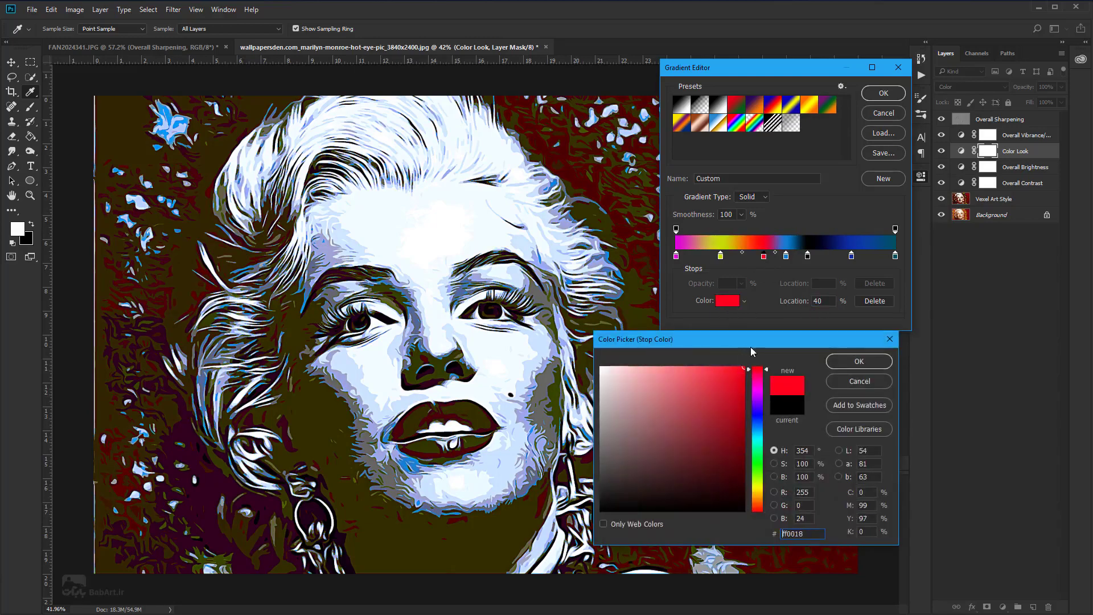
left_click(863, 360)
Make the 60% gradient stop bright cyan 00ffde
left_click(809, 256)
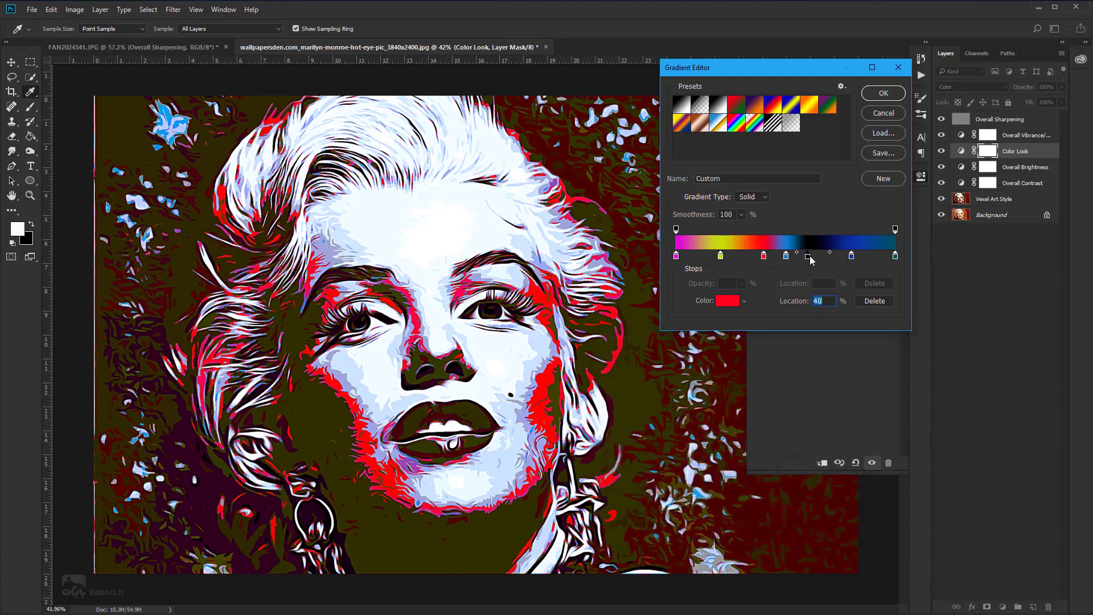
left_click(726, 301)
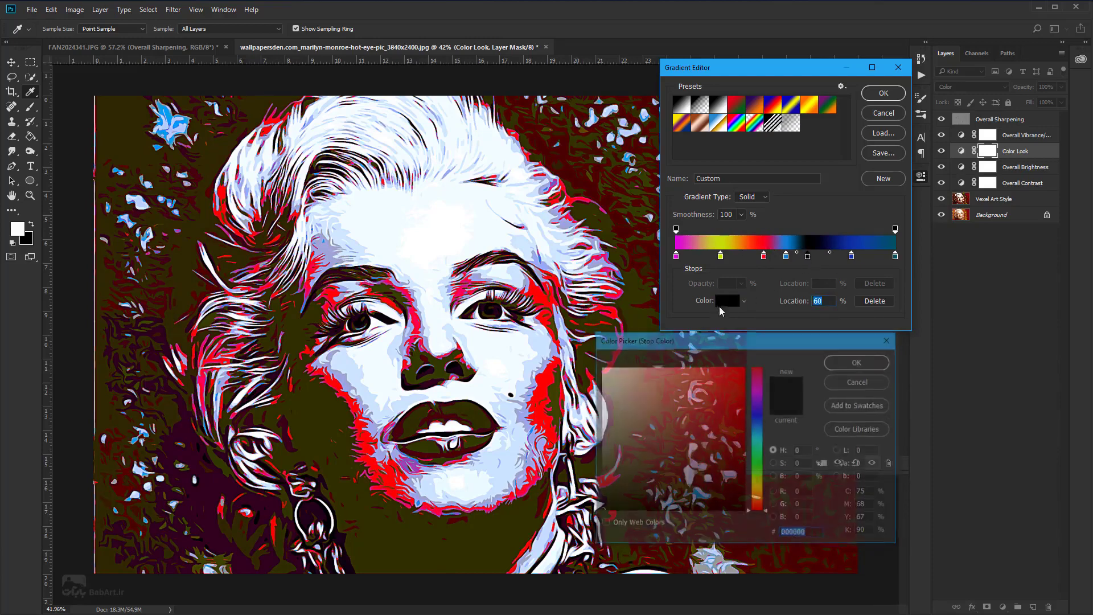
left_click(757, 443)
left_click(744, 367)
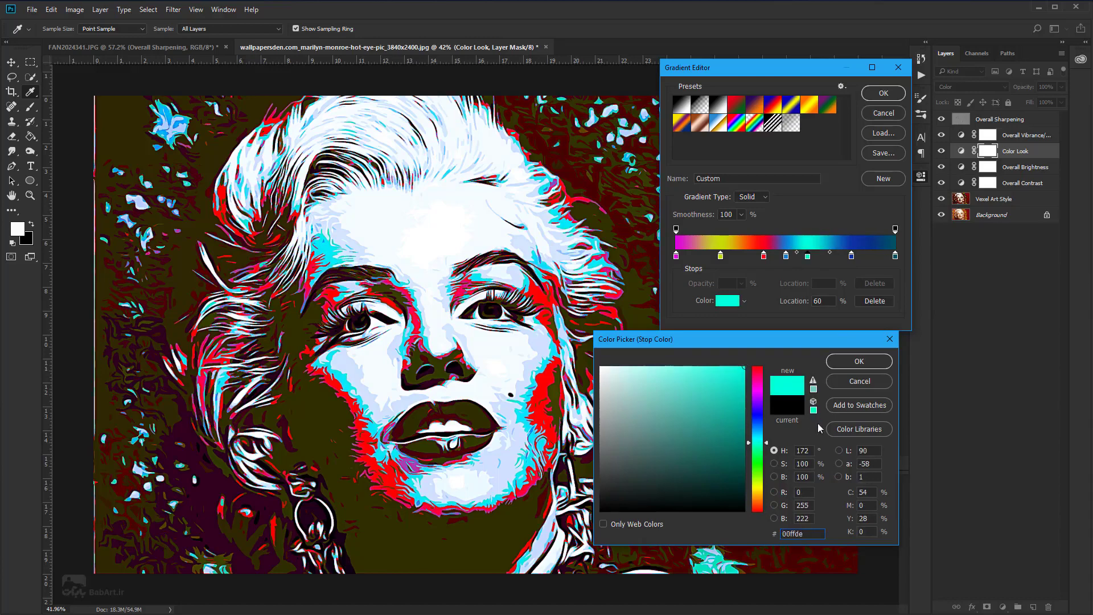
left_click(860, 362)
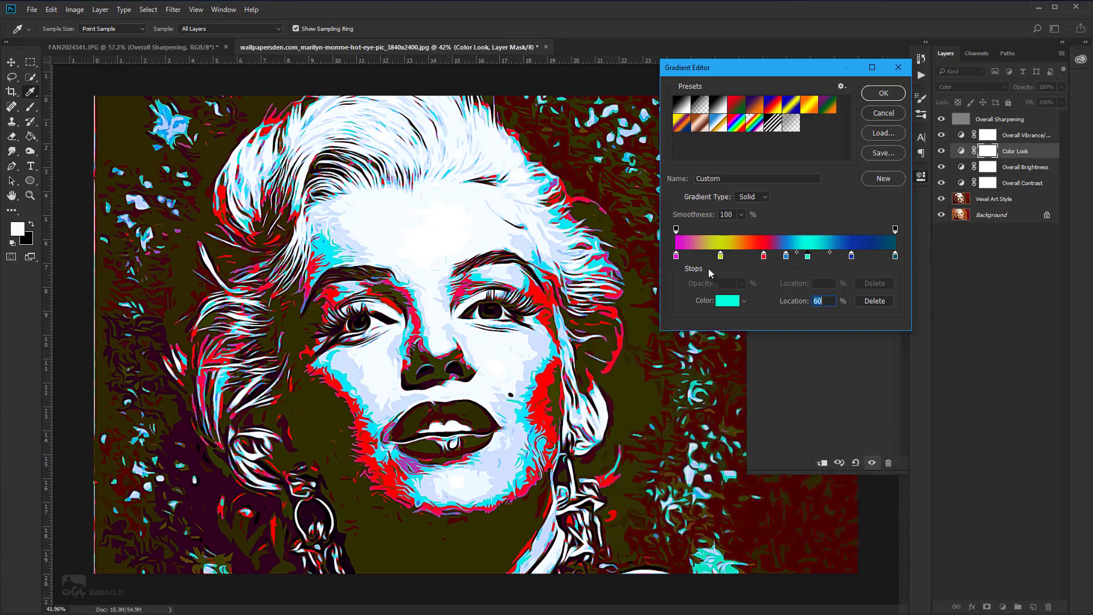
Start recolouring the magenta first stop toward olive aab318
left_click(677, 257)
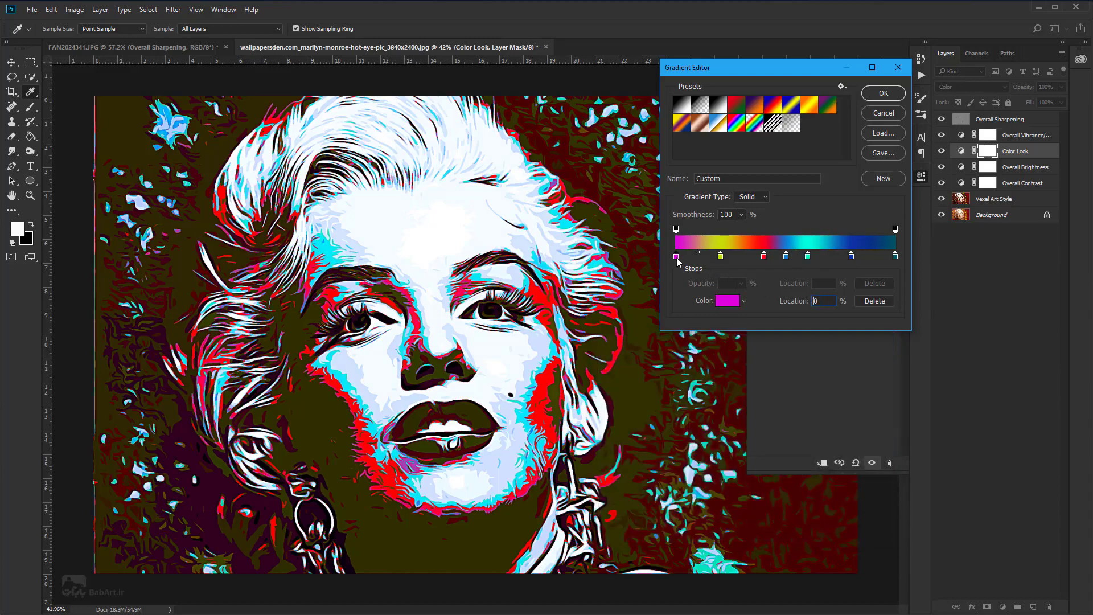
left_click(733, 305)
left_click(725, 410)
left_click_drag(761, 429, 760, 487)
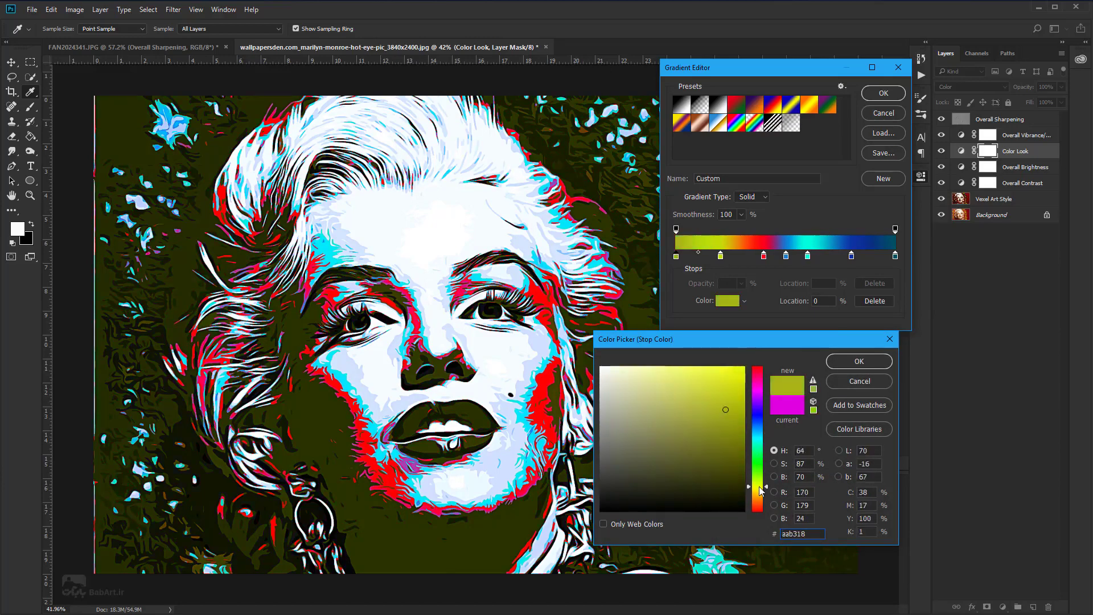
Make the first gradient stop bright yellow and the end stop vivid red
left_click_drag(735, 398, 744, 367)
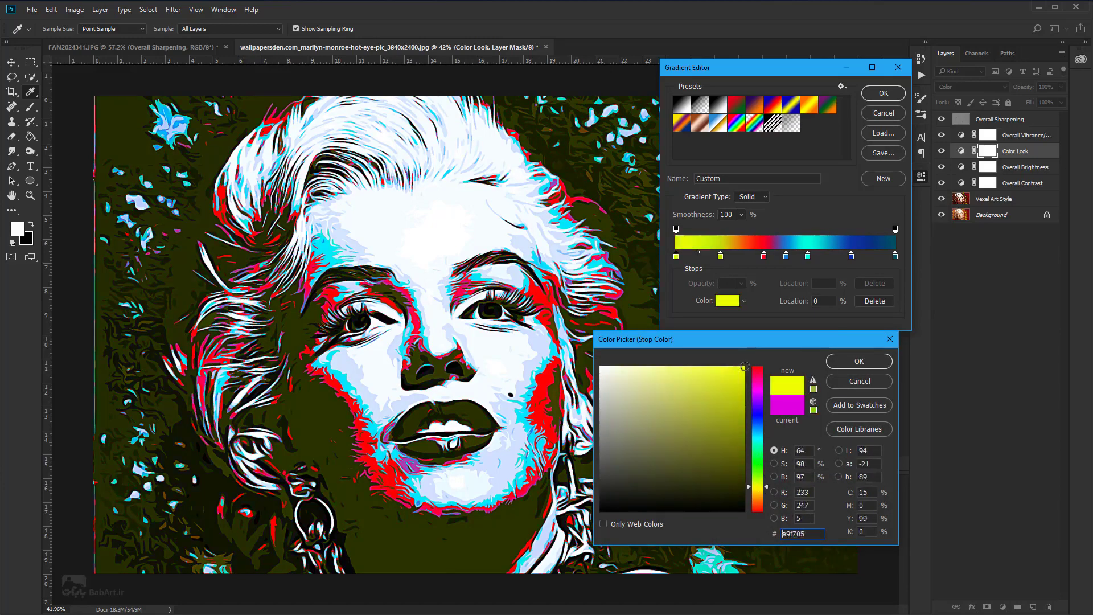
left_click(849, 364)
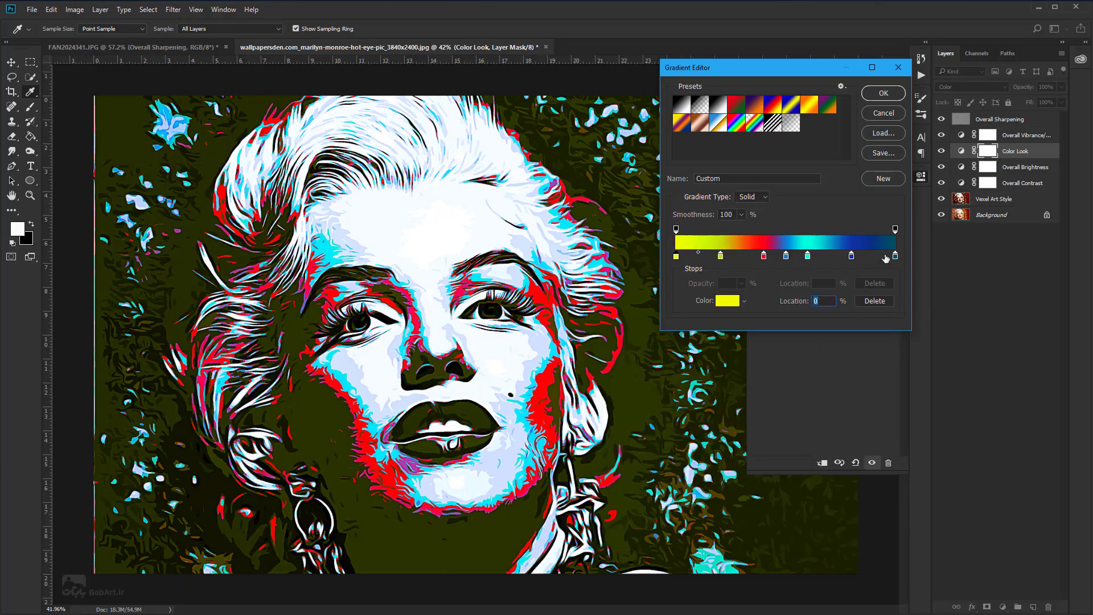
left_click(895, 257)
left_click(732, 302)
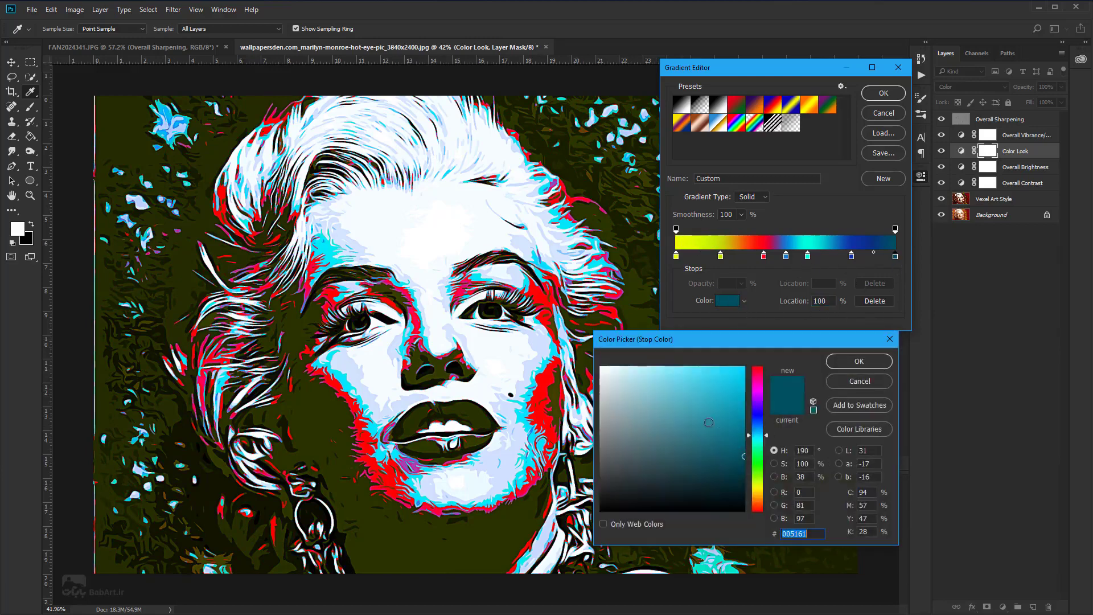
left_click(758, 512)
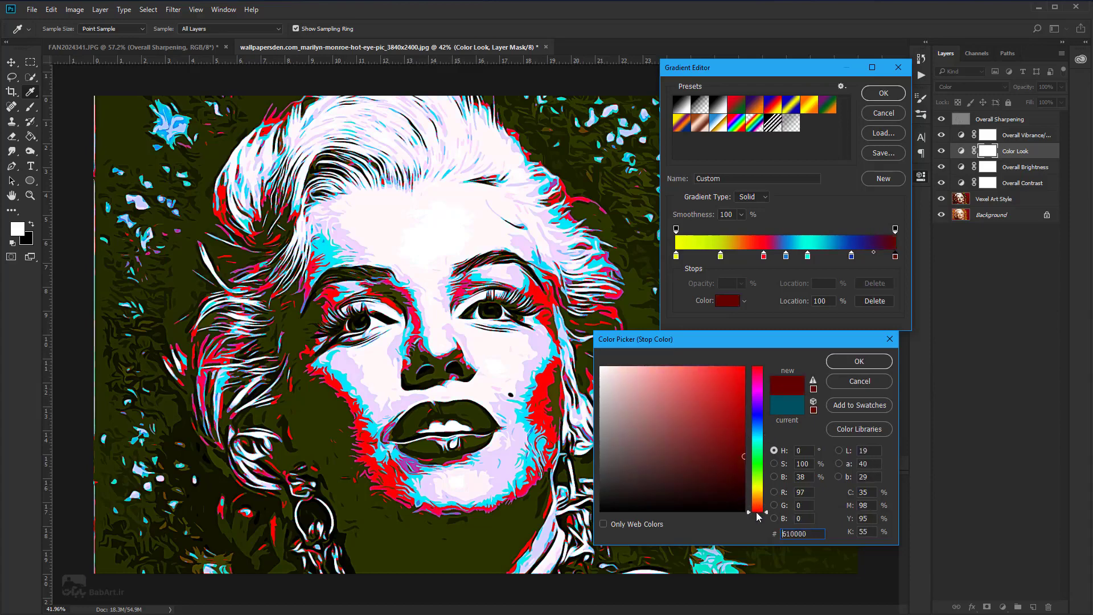
left_click(739, 369)
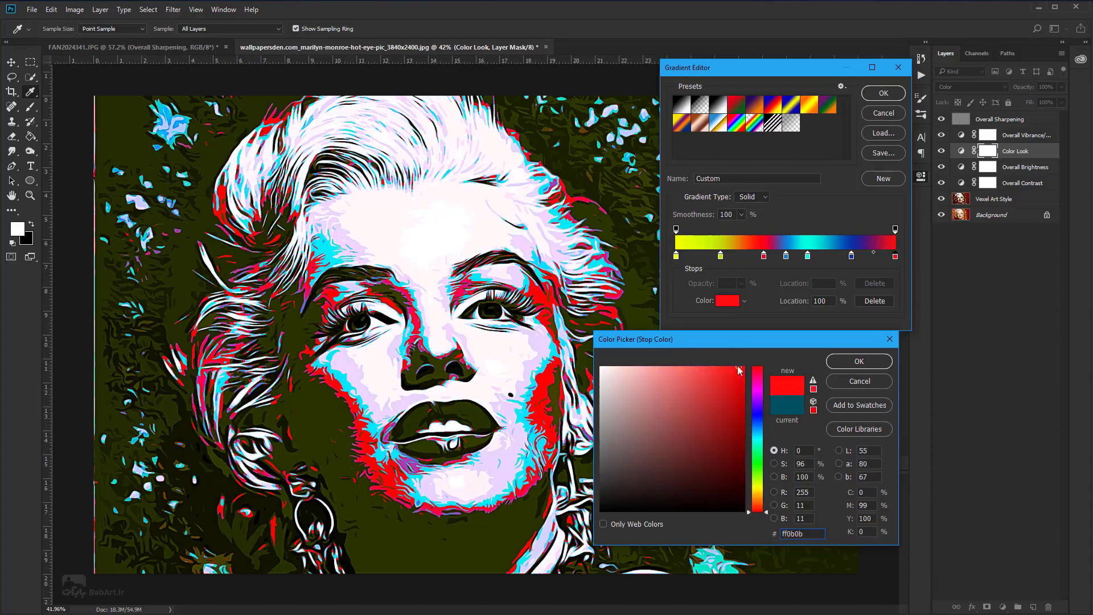
left_click(859, 361)
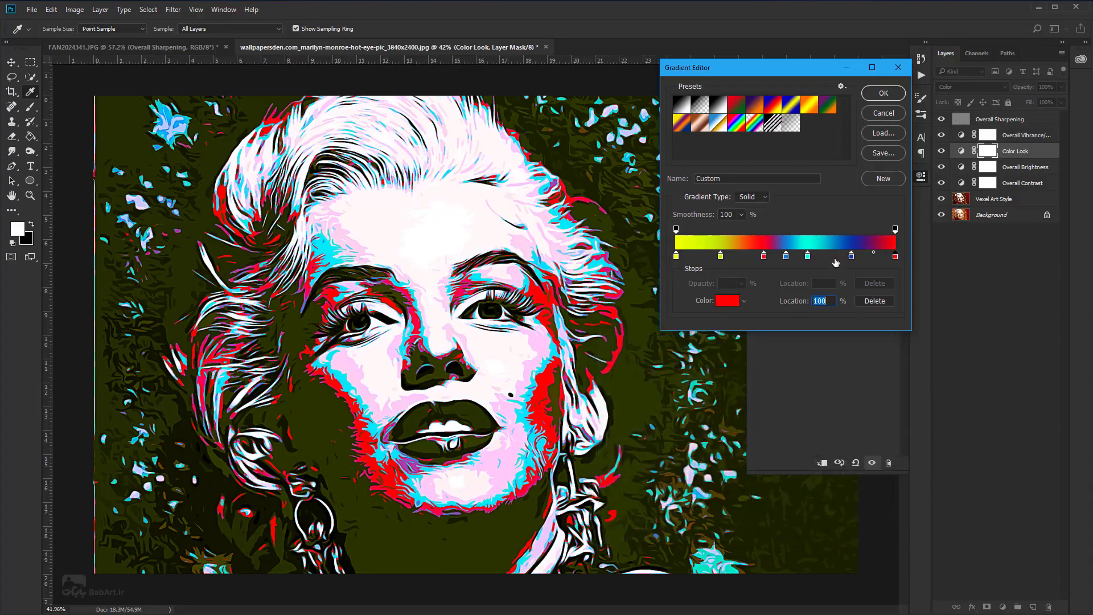
Move the cyan stop to 65% and the red stop to about 35%, recolouring it blue
left_click_drag(808, 257, 818, 256)
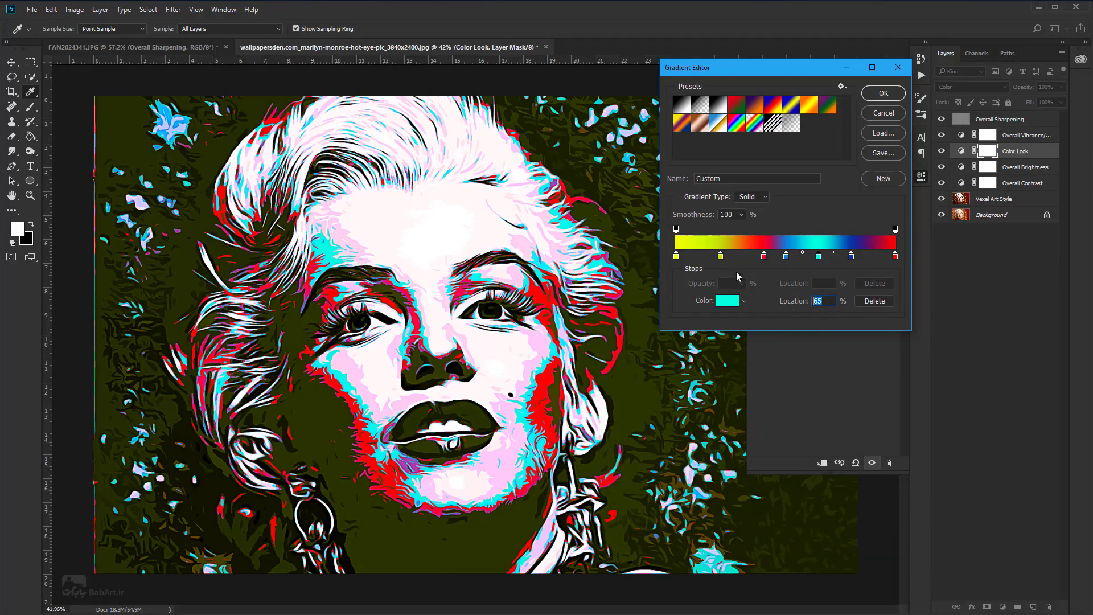
left_click_drag(761, 257, 758, 259)
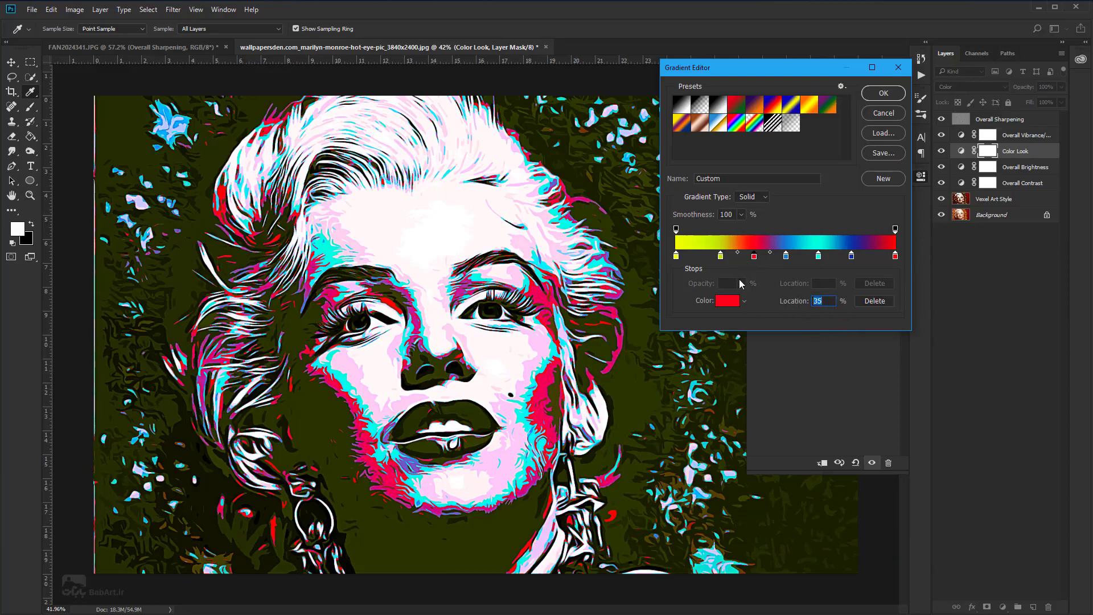
left_click(729, 304)
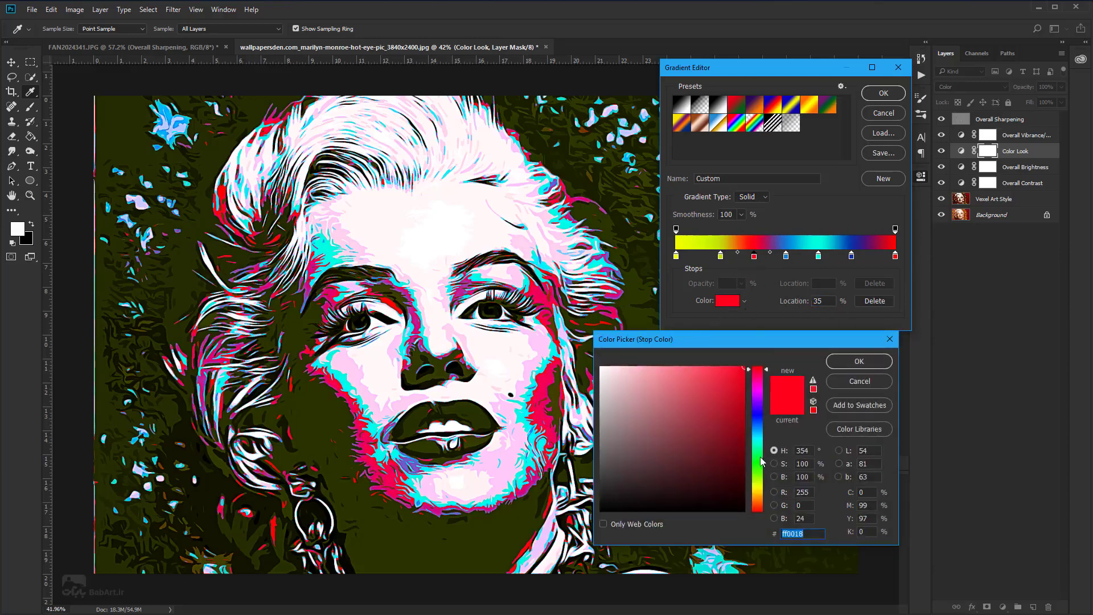
mouse_move(761, 459)
left_mouse_down()
mouse_move(761, 488)
mouse_move(768, 430)
left_mouse_up()
left_click(859, 362)
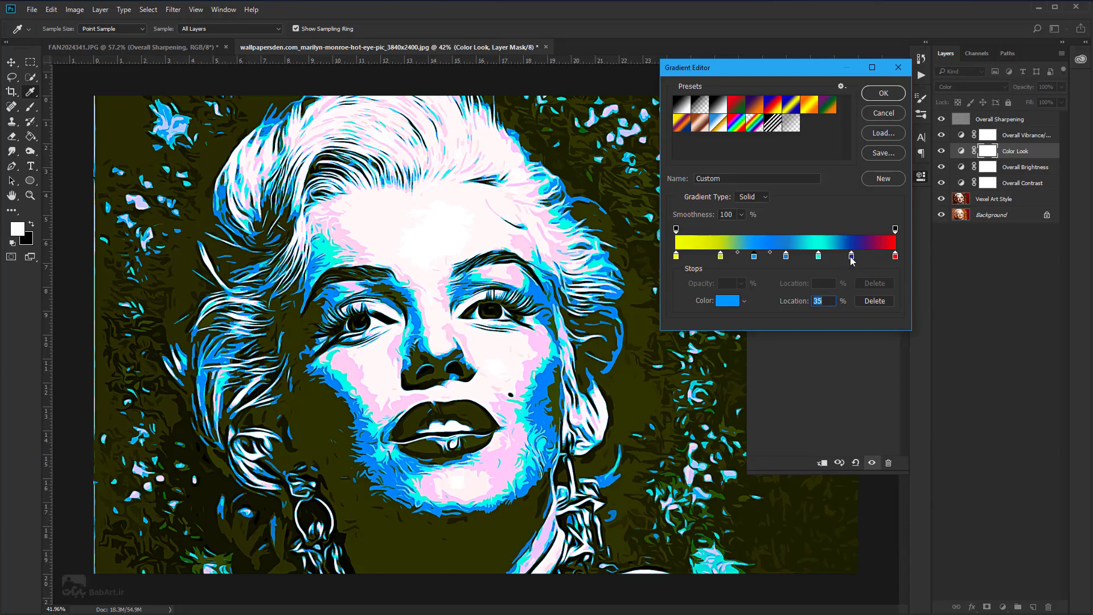
Recolour the 80% gradient stop bright yellow-green
left_click(851, 257)
left_click(728, 300)
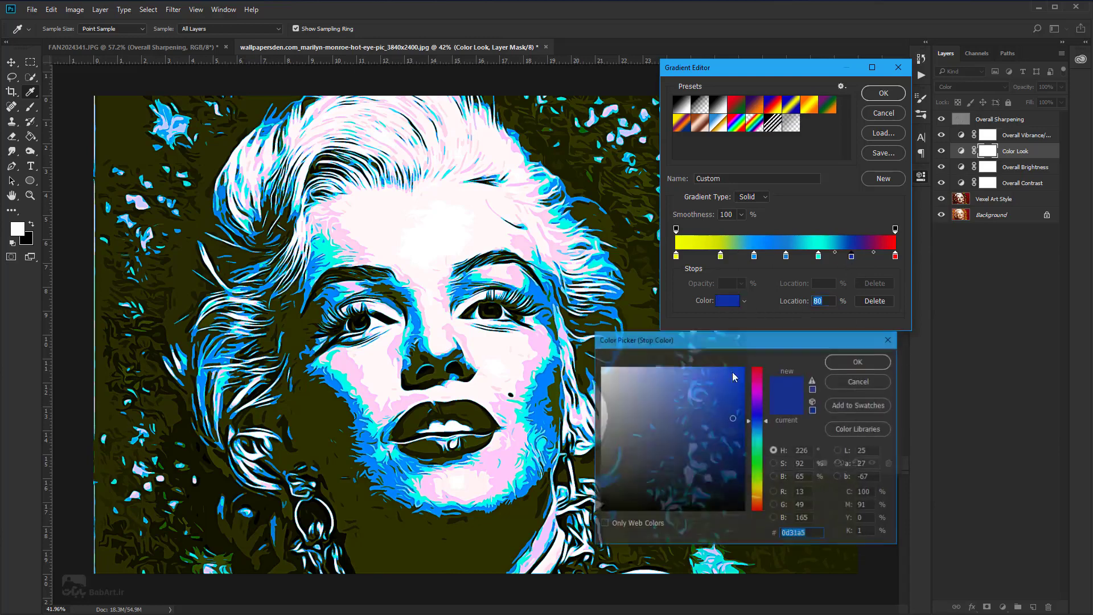
left_click_drag(760, 450, 760, 488)
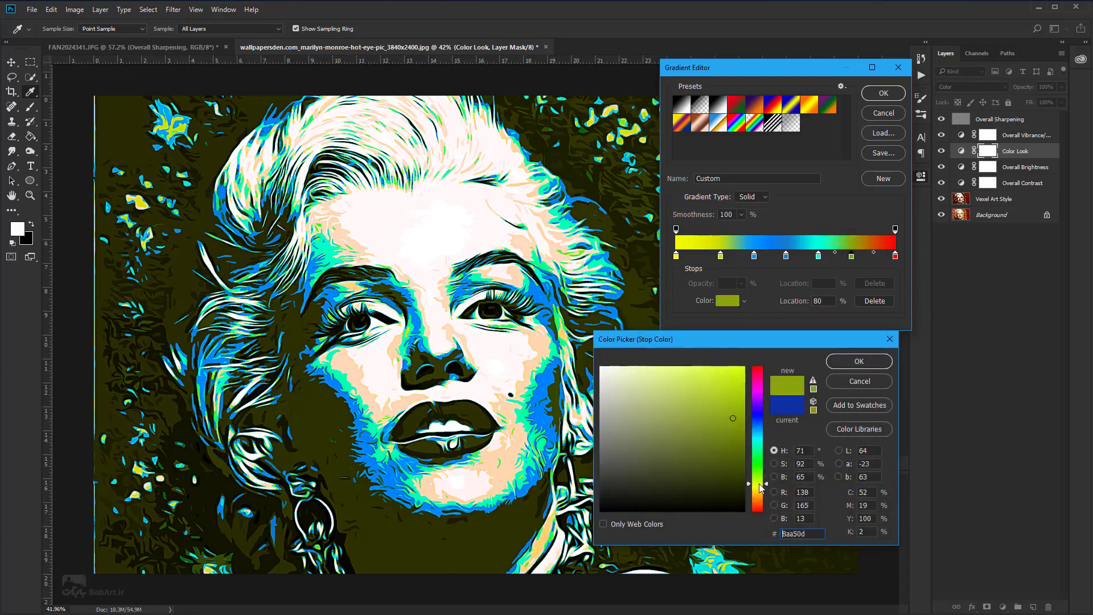
left_click_drag(743, 428, 741, 371)
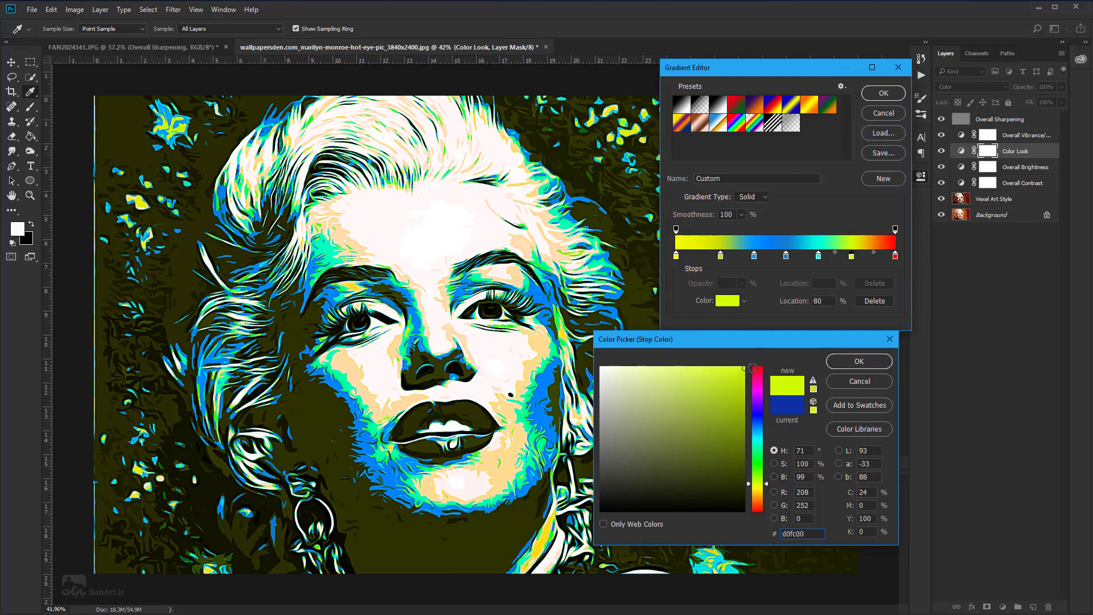
left_click(859, 361)
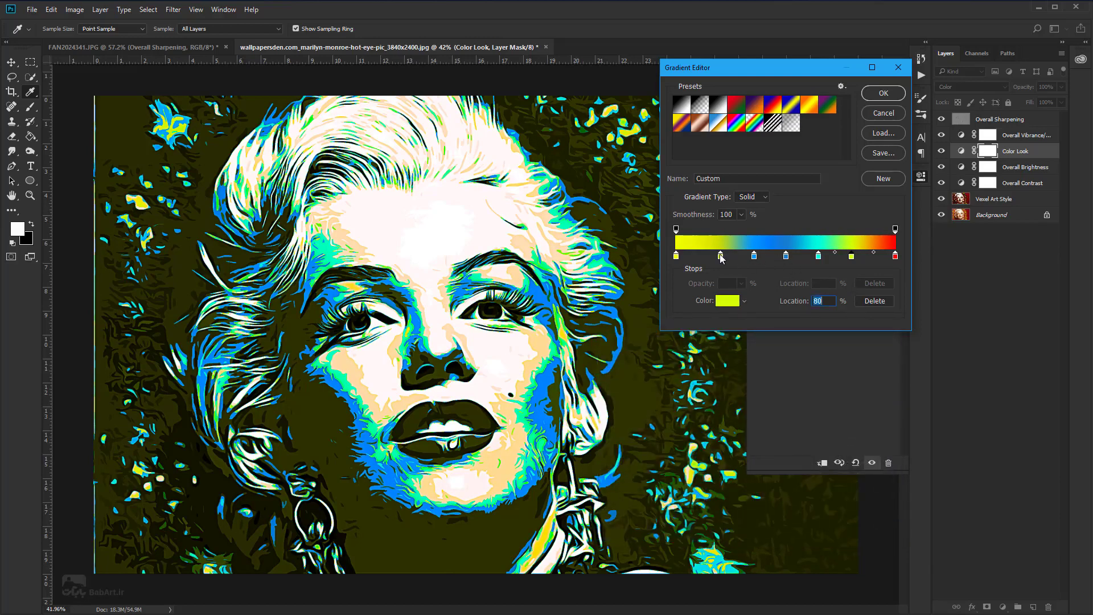
Set the 20% stop to dark olive 2c2c02 and apply the custom Color Look gradient
left_click(720, 256)
left_click(734, 303)
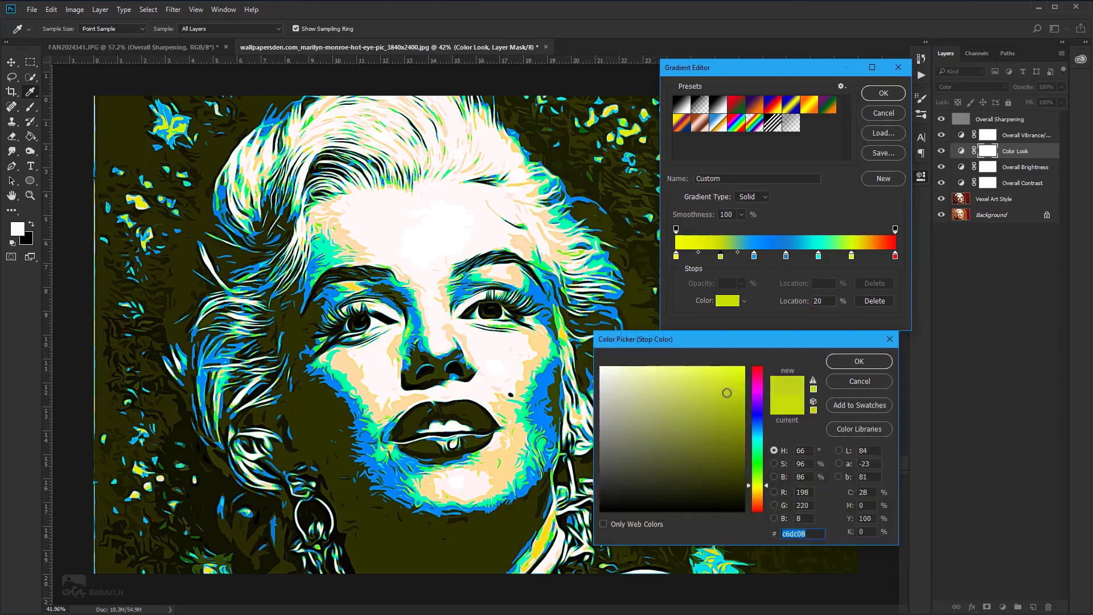
left_click_drag(726, 395, 709, 455)
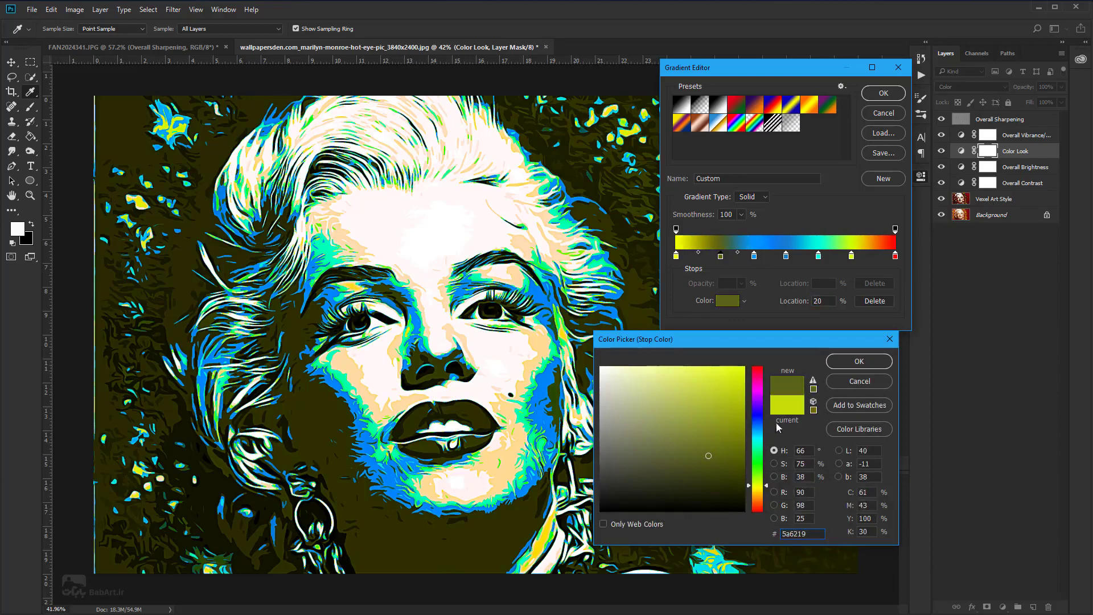
left_click_drag(761, 479, 764, 443)
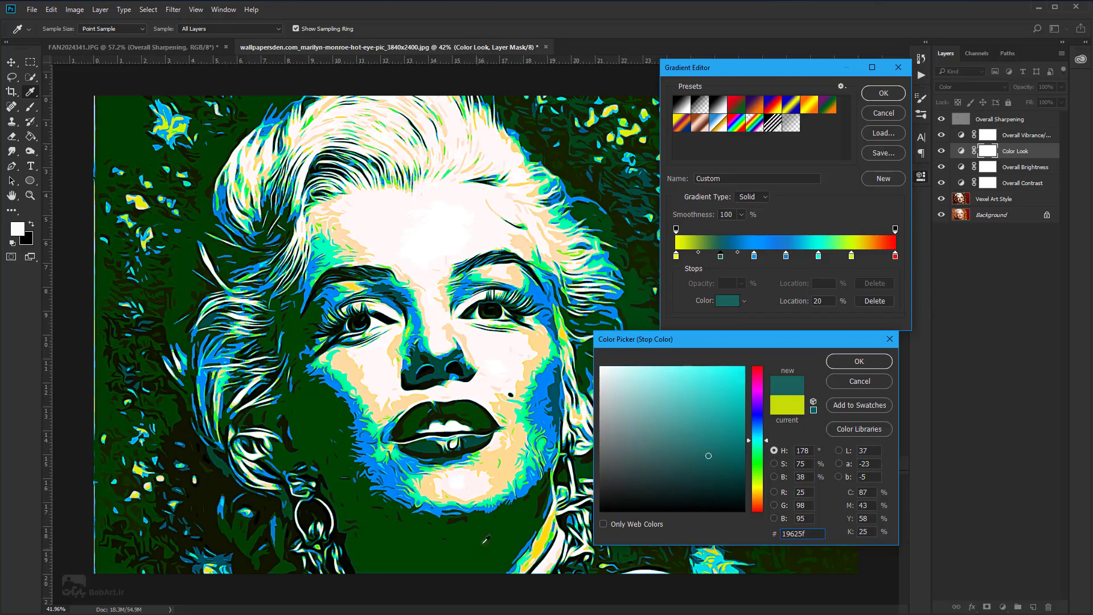
left_click_drag(711, 459, 762, 491)
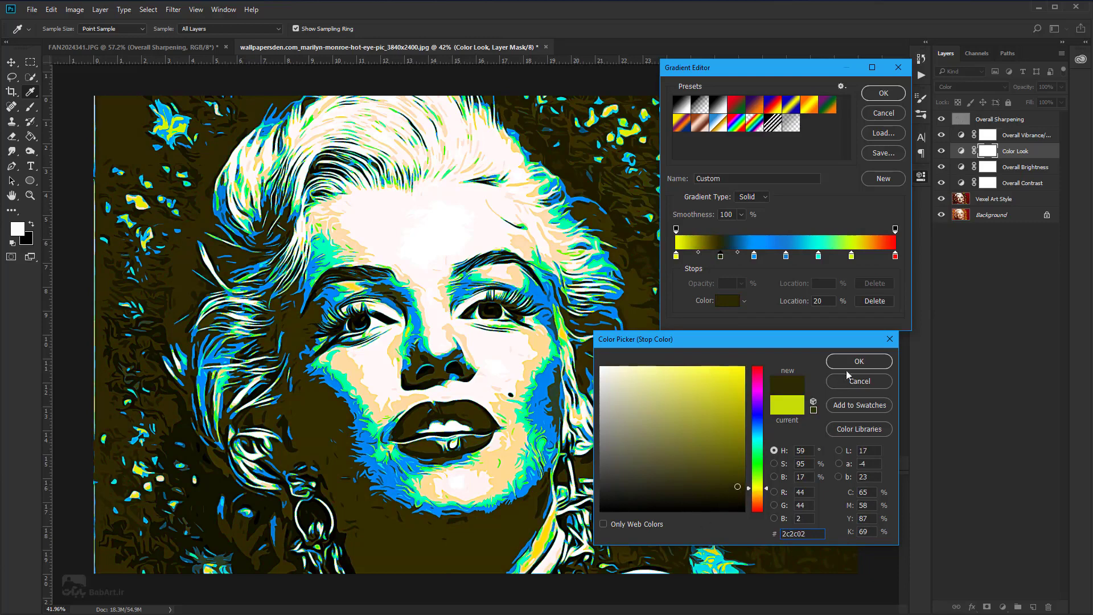
left_click(858, 361)
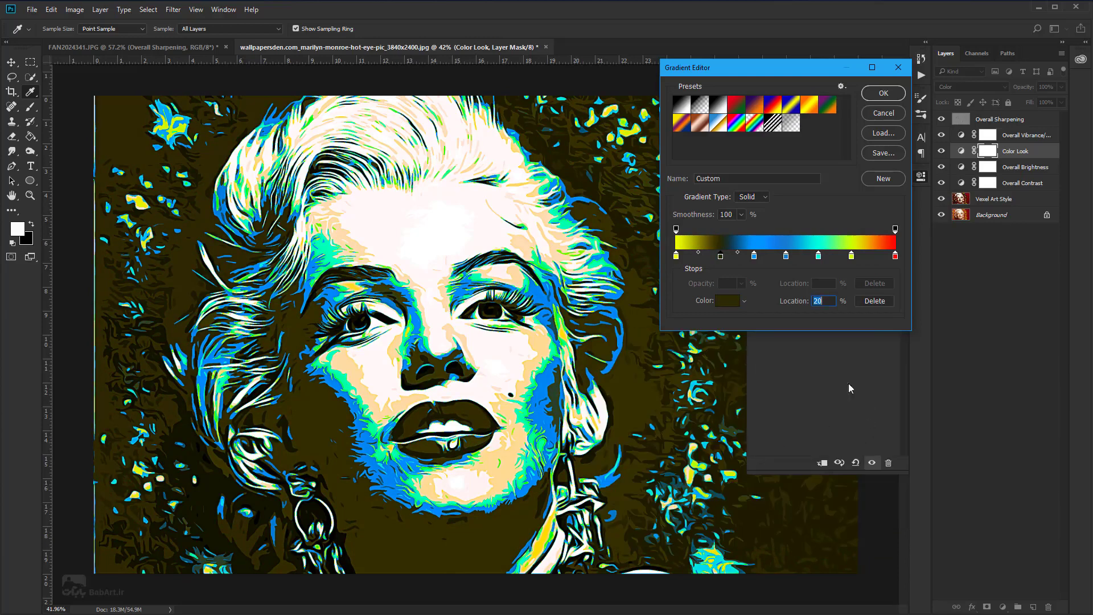
left_click(879, 95)
Try Copper, Chrome, Spectrum and other presets on Overall Contrast, then apply black-to-white Foreground to Background
left_click(962, 185)
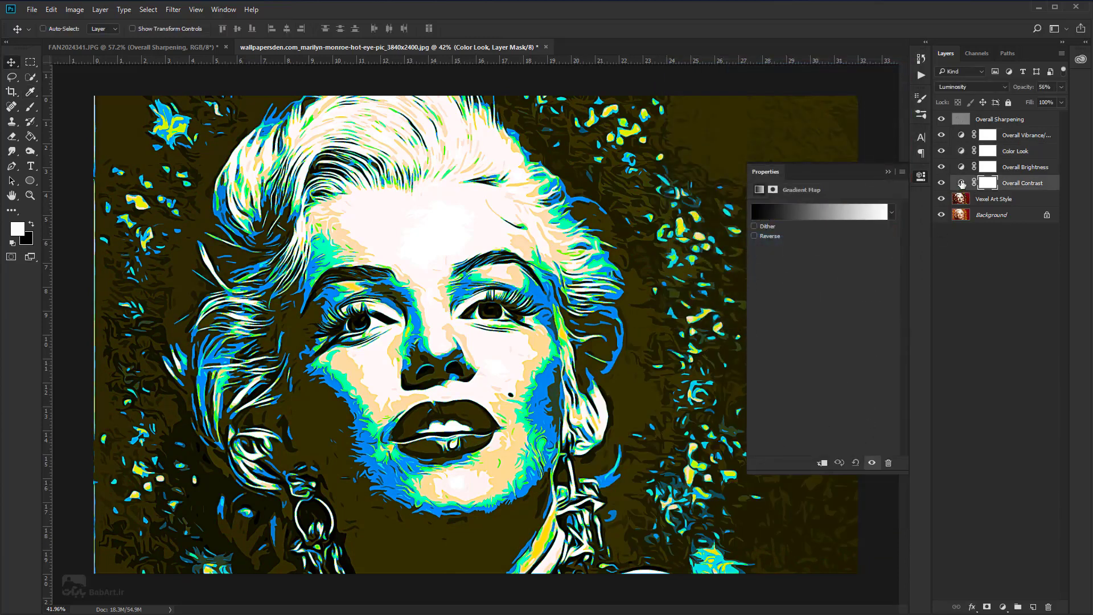
left_click(828, 213)
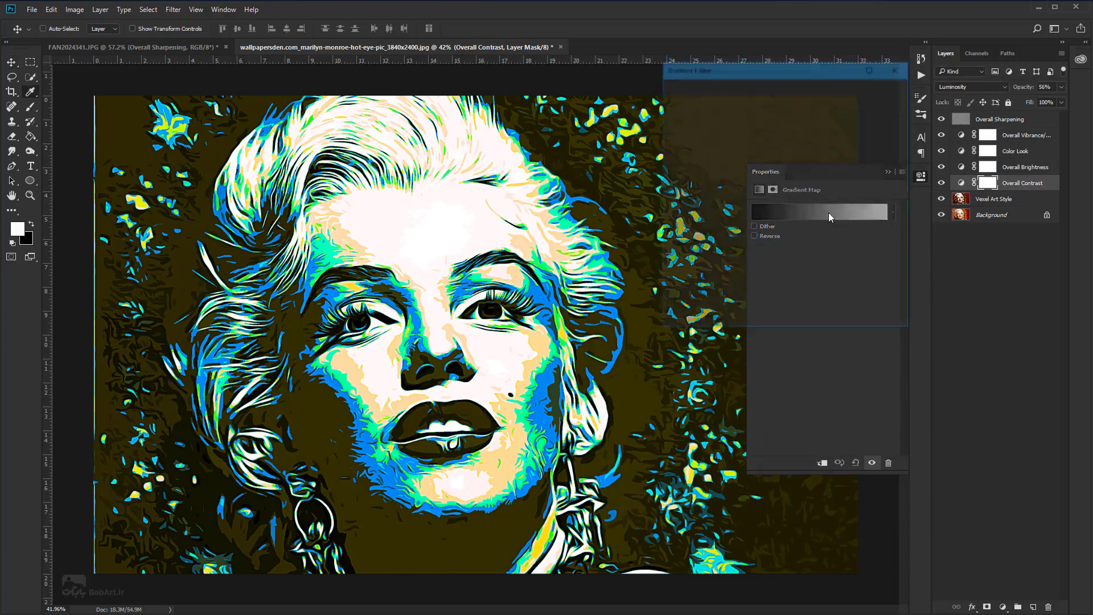
left_click(757, 106)
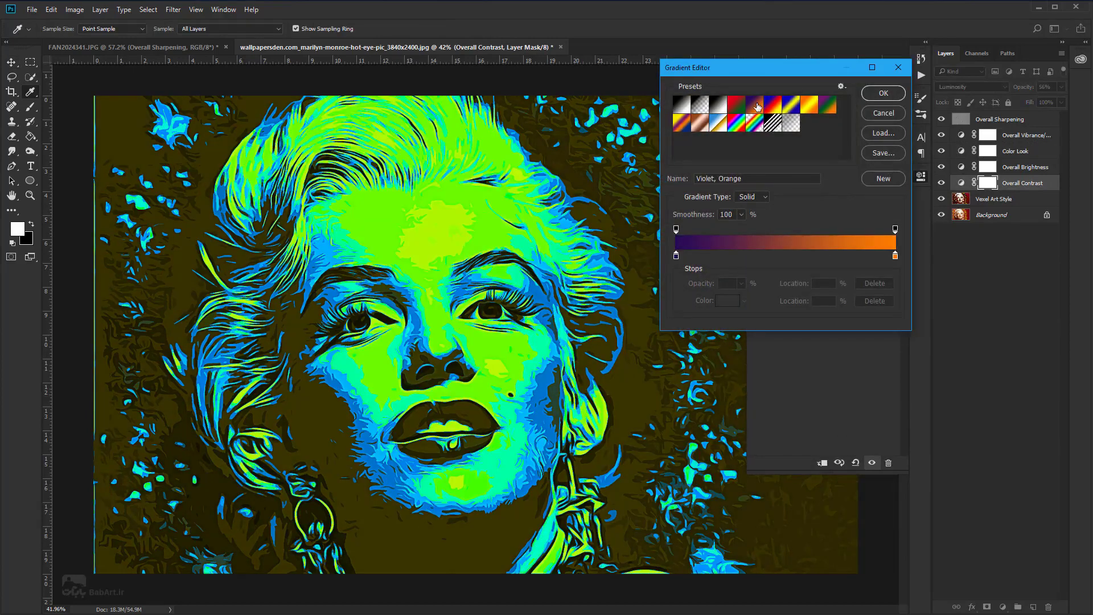
left_click(740, 103)
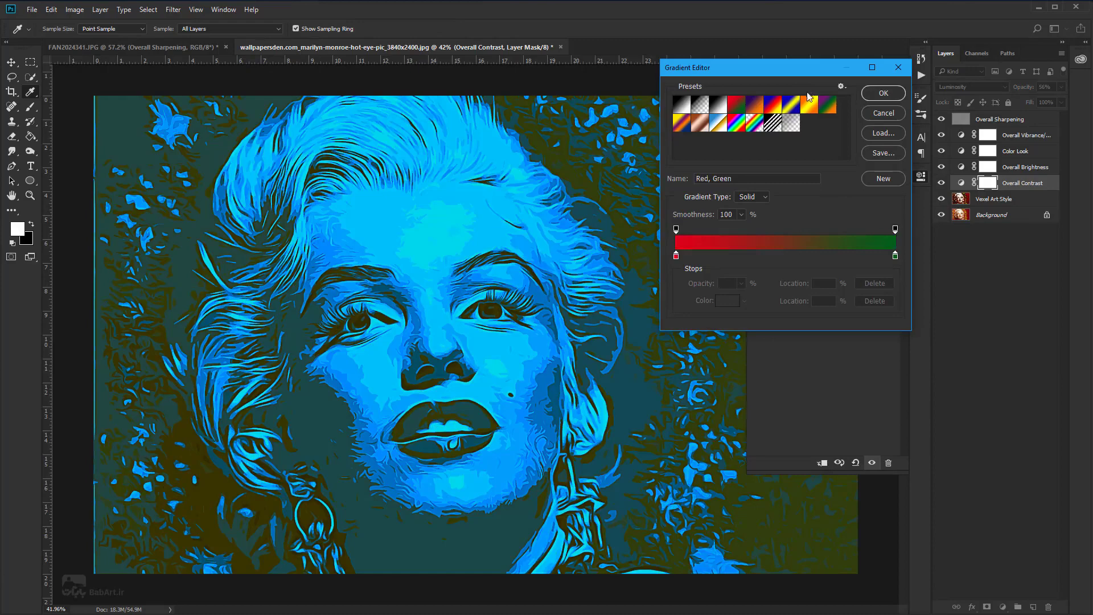
left_click(811, 109)
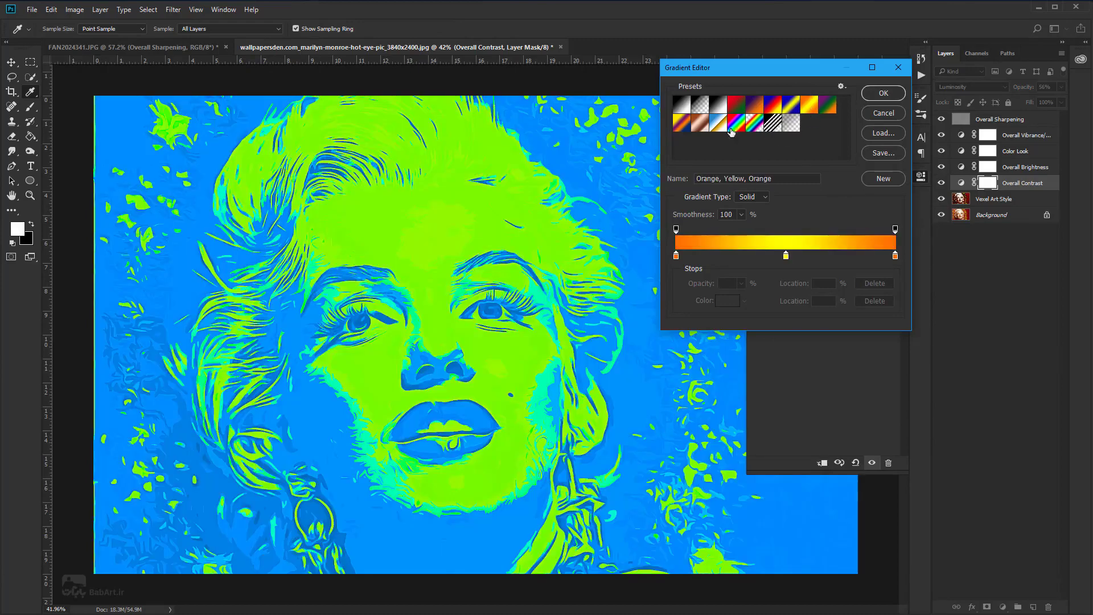
left_click(681, 125)
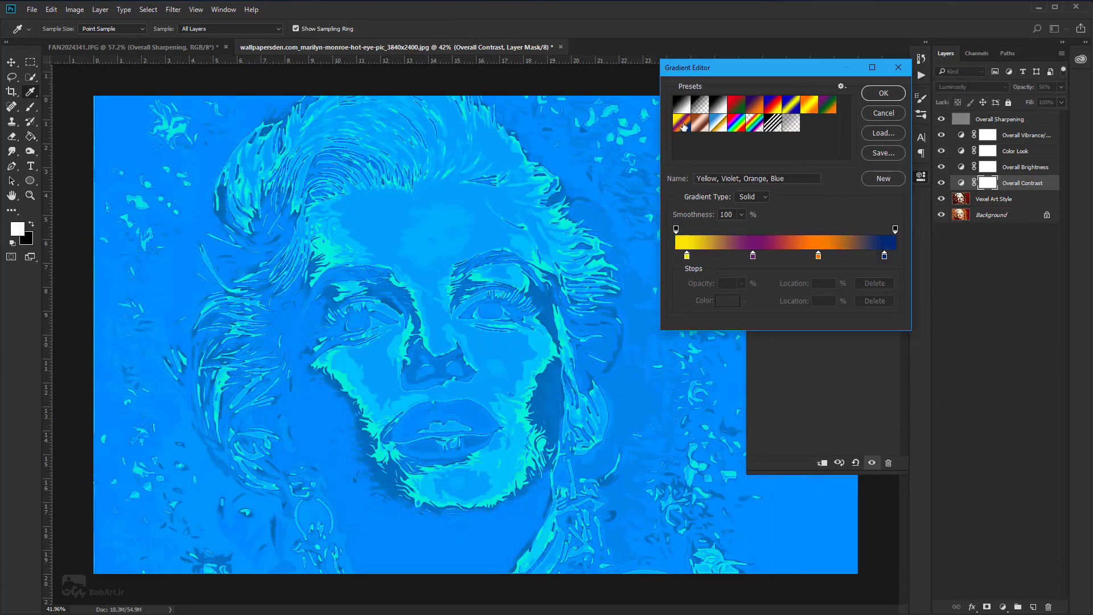
left_click(699, 125)
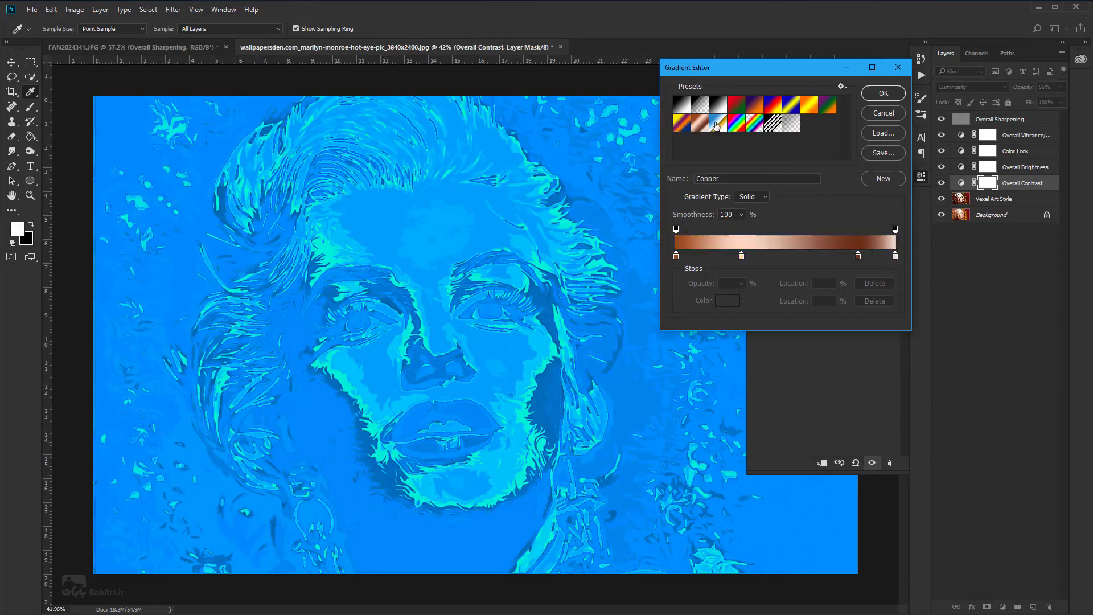
left_click(718, 124)
left_click(755, 124)
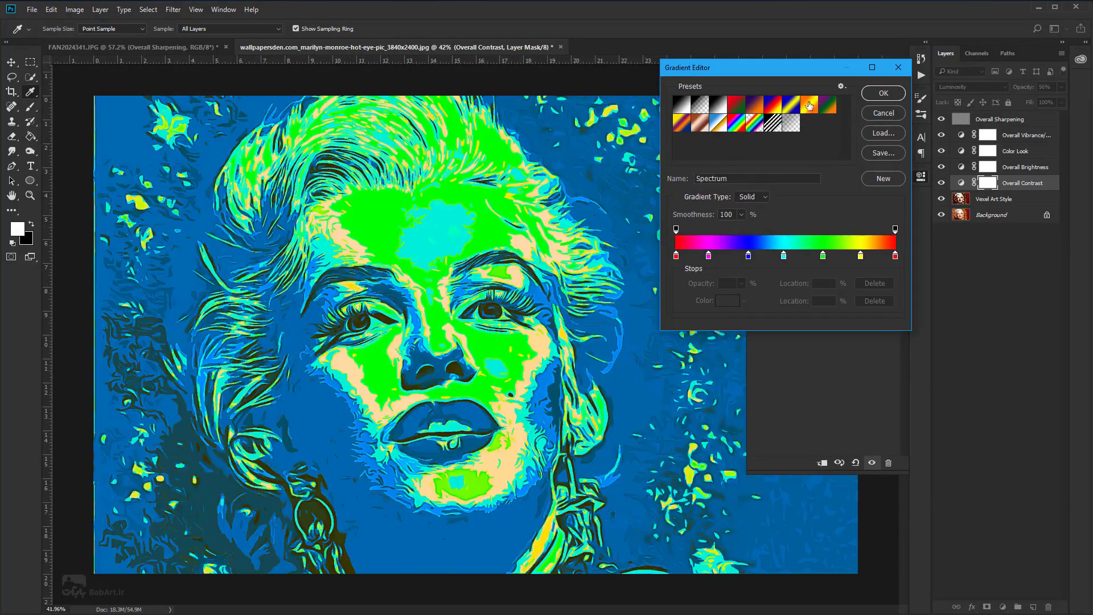
left_click(827, 105)
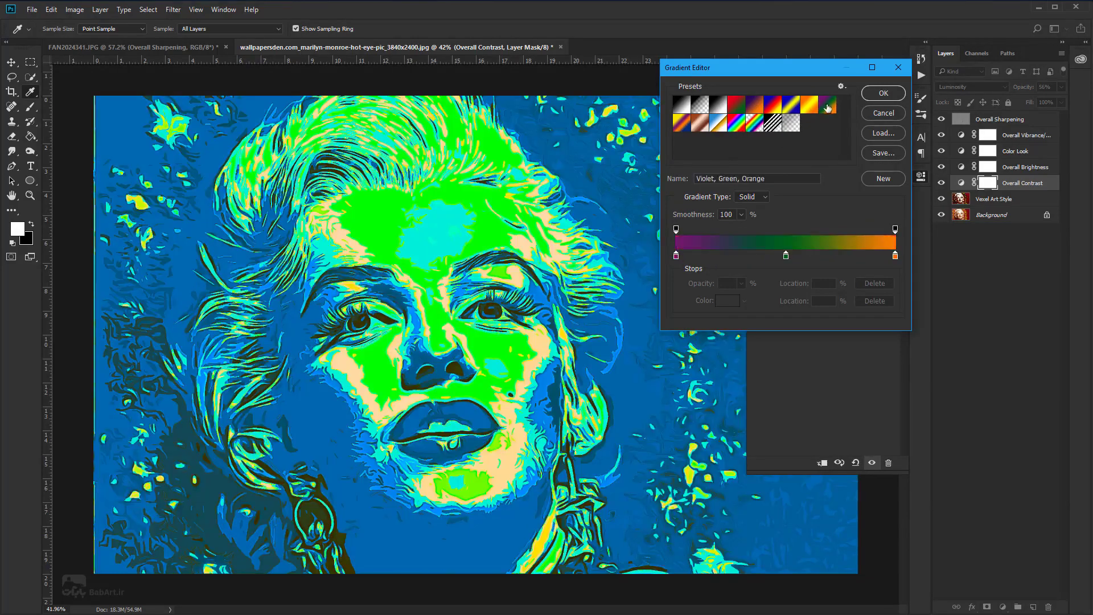
left_click(682, 107)
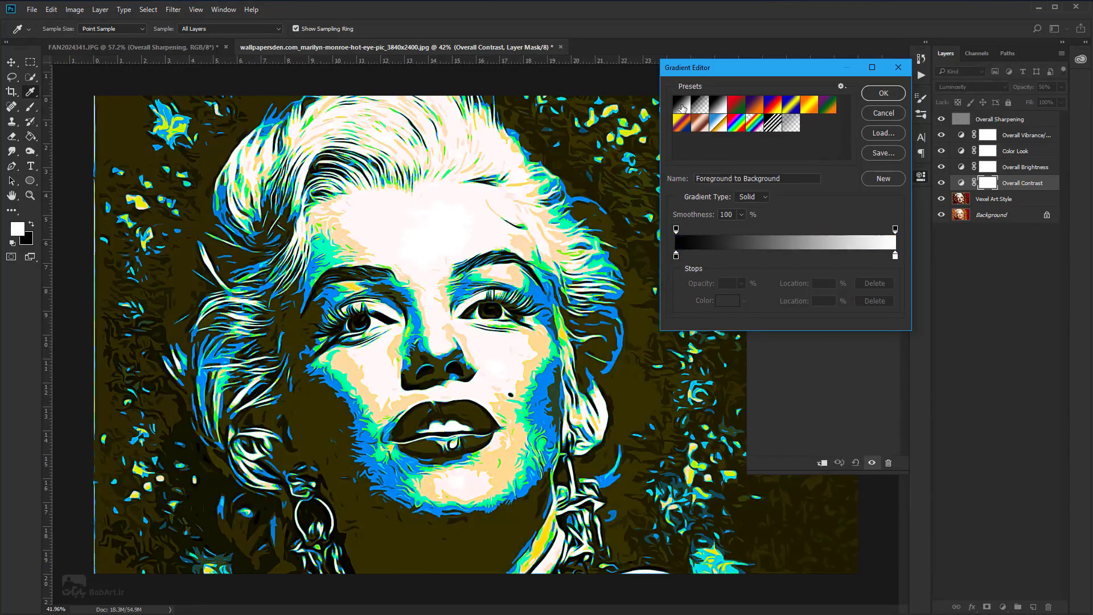
left_click(883, 93)
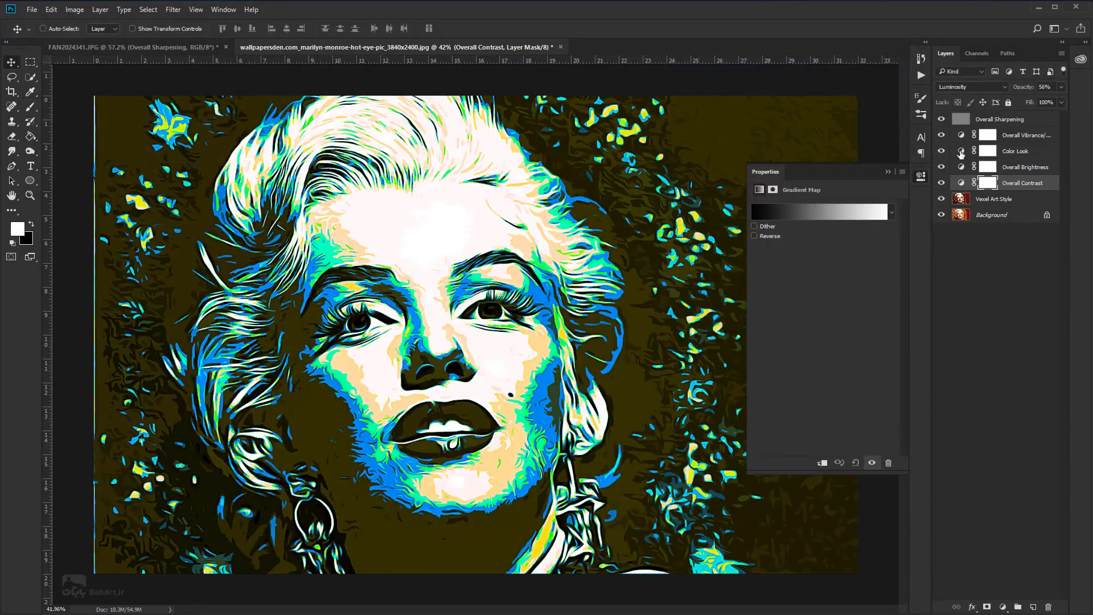
left_click(963, 166)
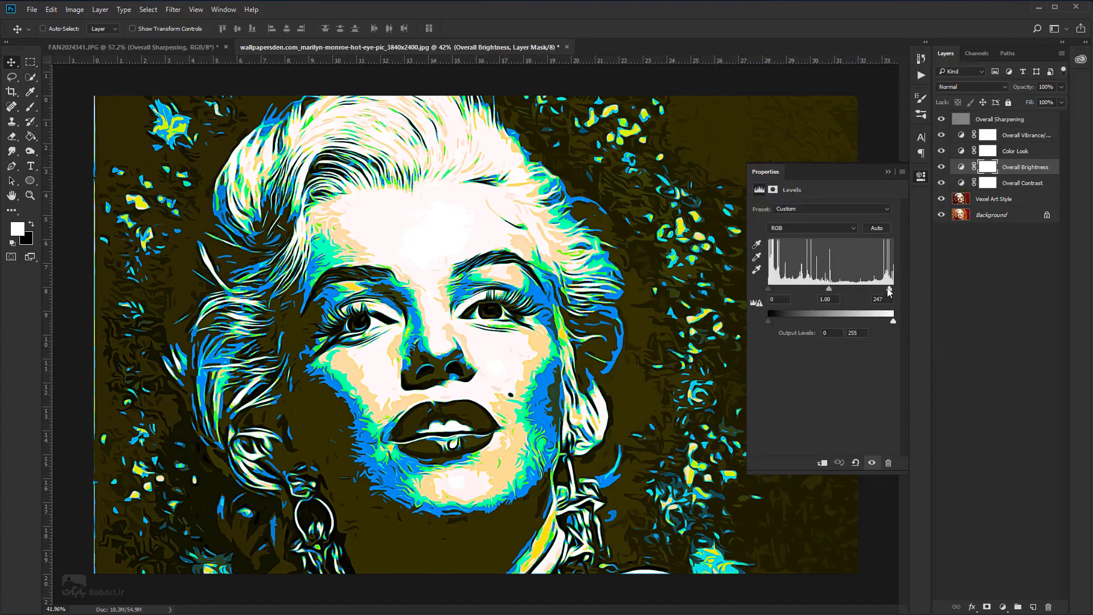
Set the Overall Brightness Levels white input slider to 242
mouse_move(889, 290)
left_mouse_down()
mouse_move(866, 290)
mouse_move(902, 290)
left_mouse_up()
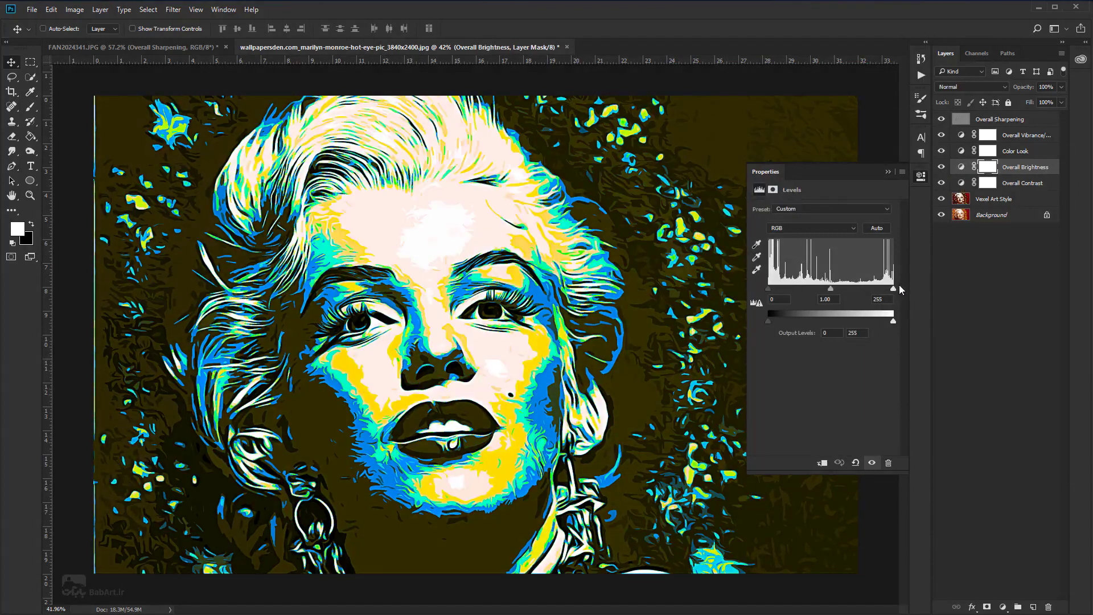
left_click_drag(894, 290, 886, 291)
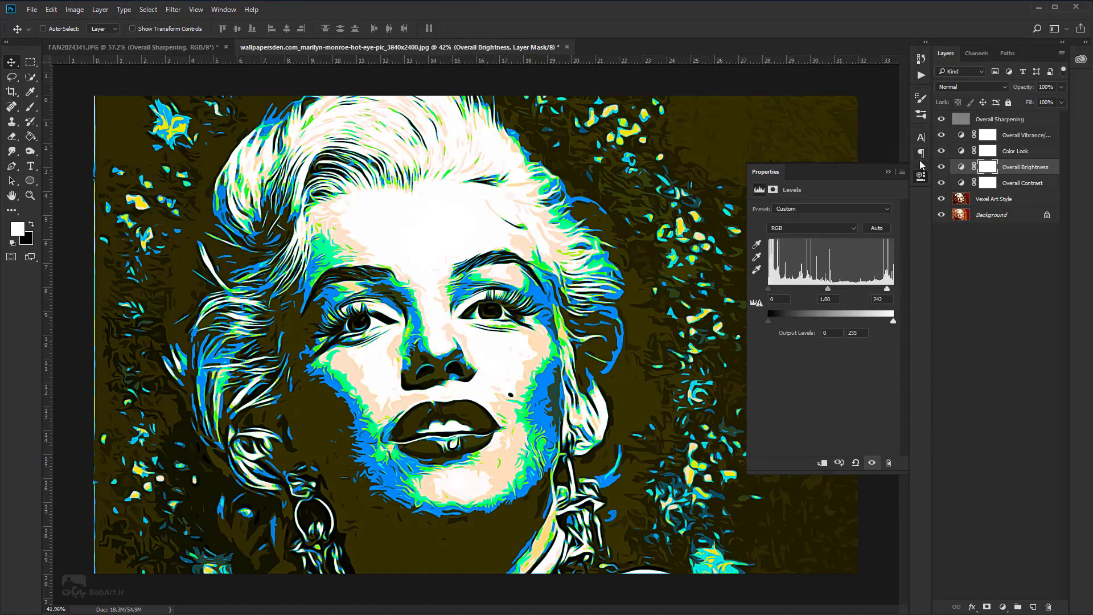
left_click(960, 151)
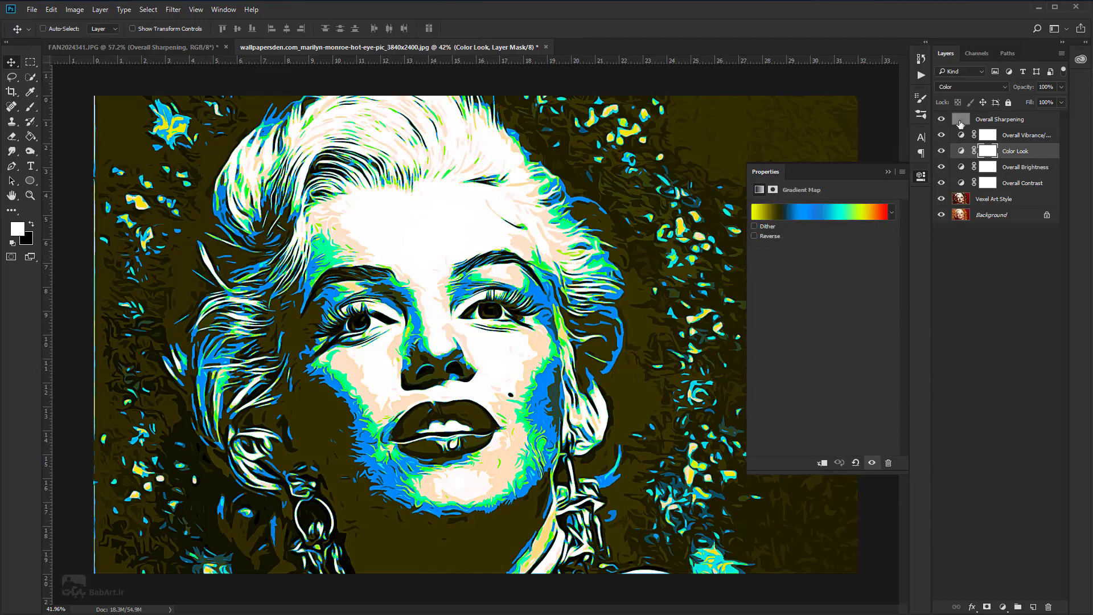
Recolour the Color Look gradient's 20% stop olive 717804
left_click(833, 214)
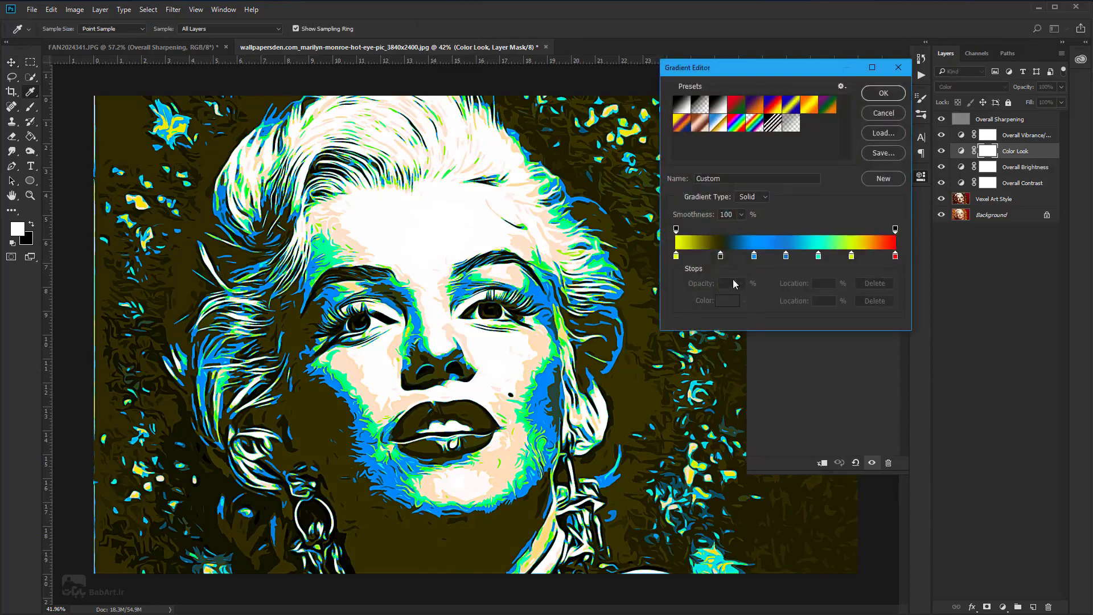
left_click(721, 256)
left_click(730, 302)
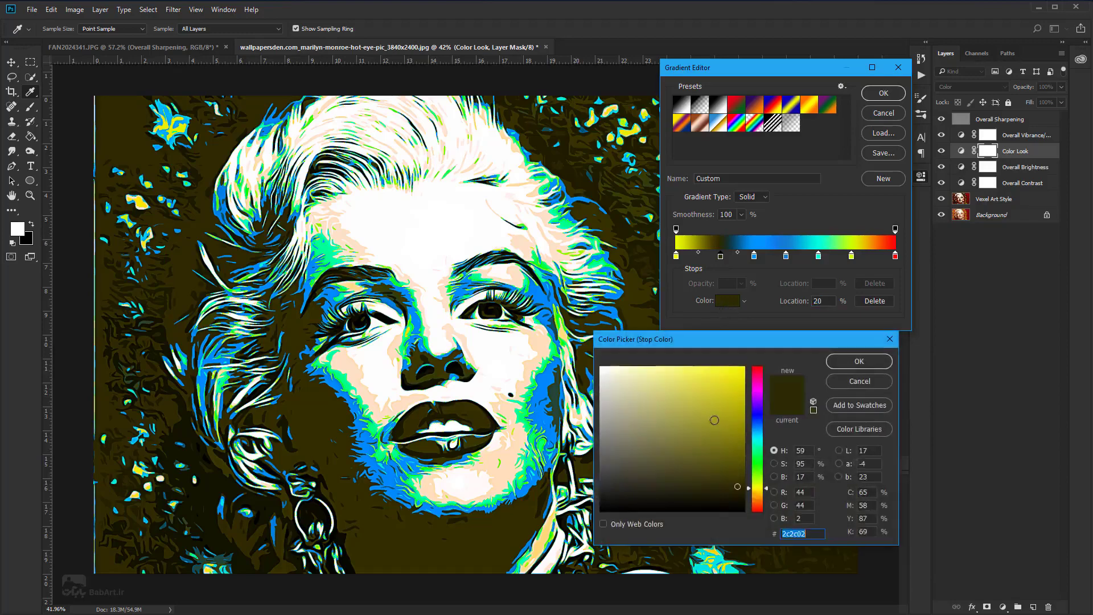
left_click_drag(715, 419, 733, 405)
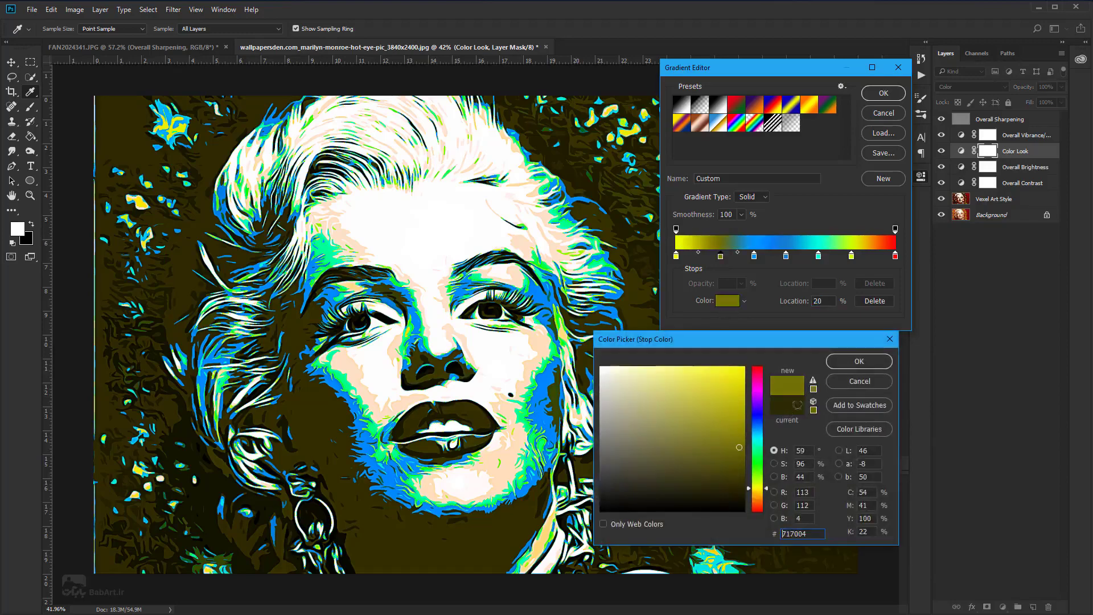
left_click(859, 360)
Make the first gradient stop red ff2a00 and commit the edited gradient
left_click(676, 256)
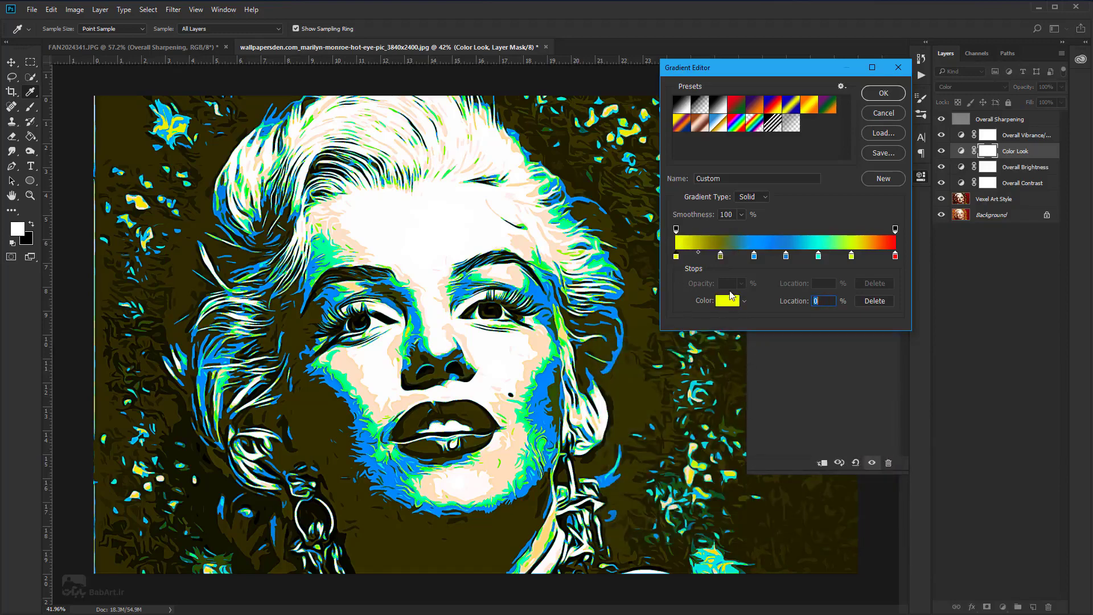
left_click(728, 300)
left_click_drag(761, 442, 763, 417)
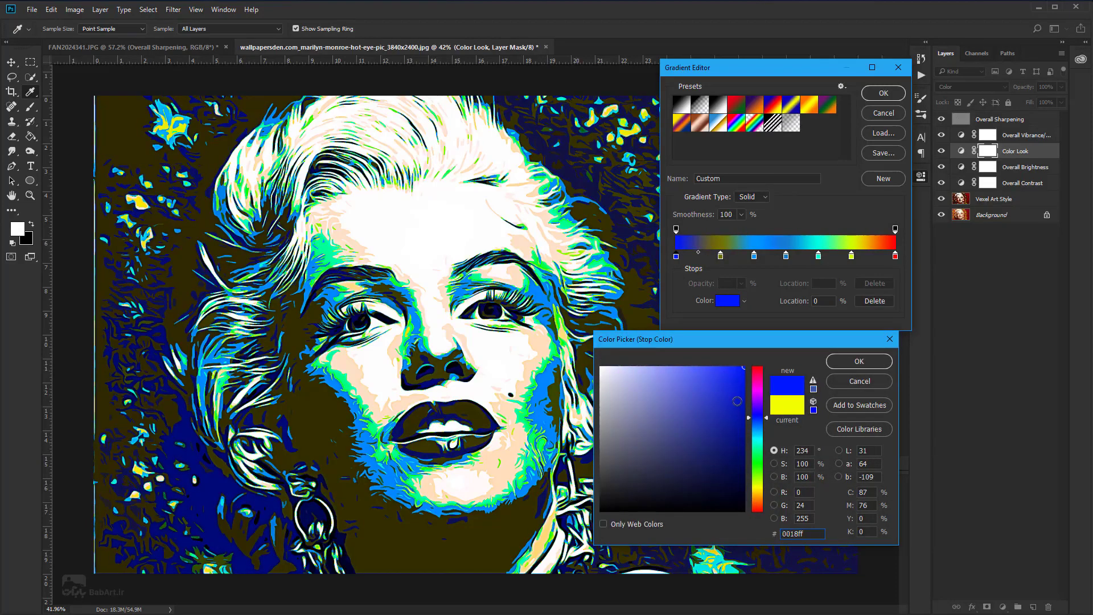
left_click(761, 466)
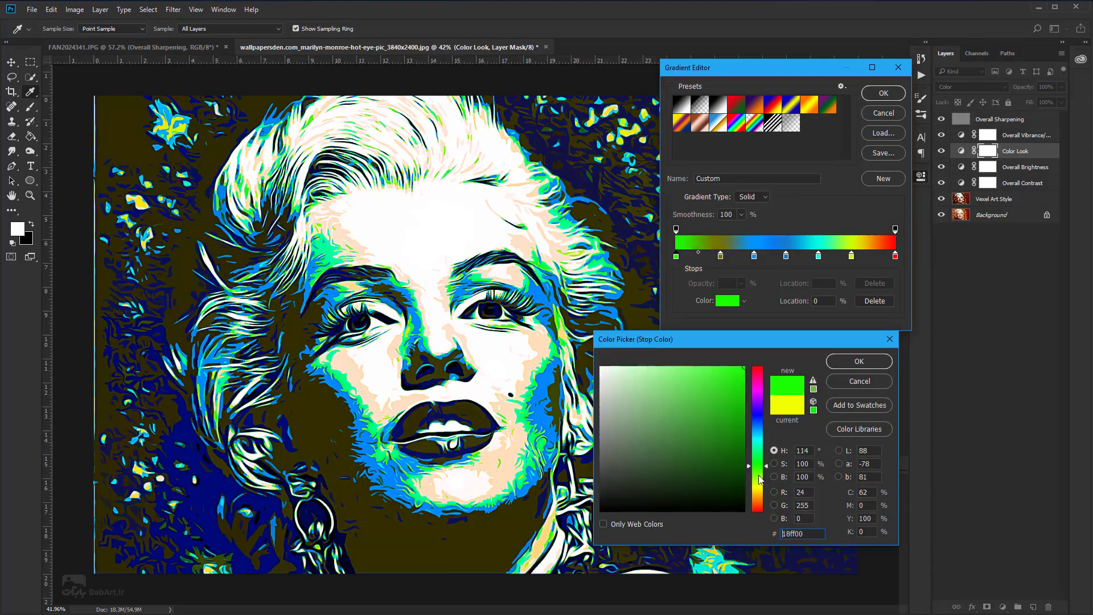
left_click_drag(759, 484, 760, 511)
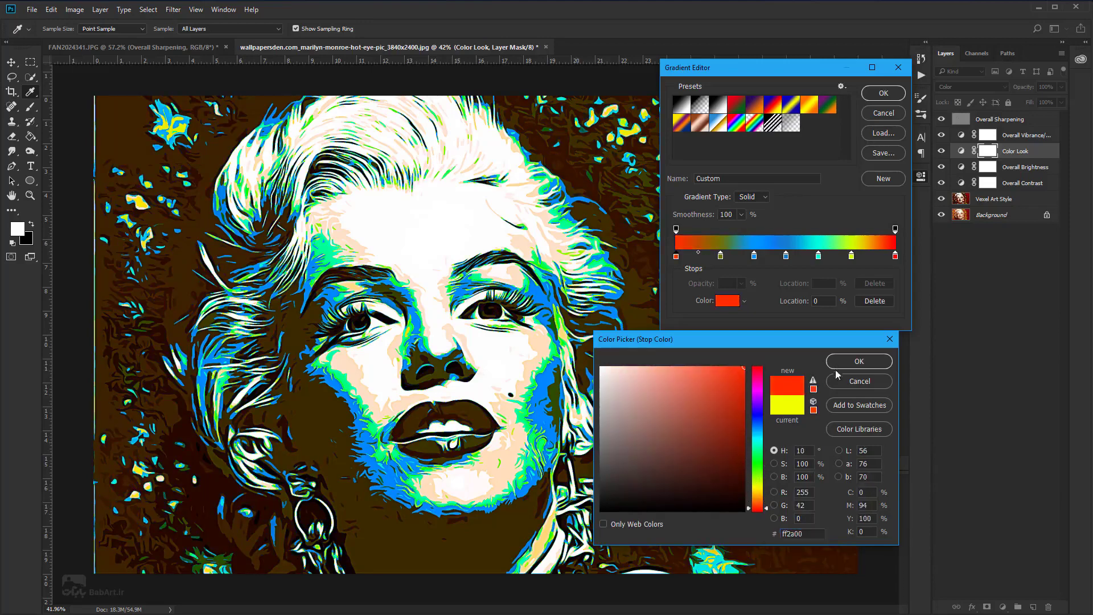
left_click(859, 361)
left_click(883, 93)
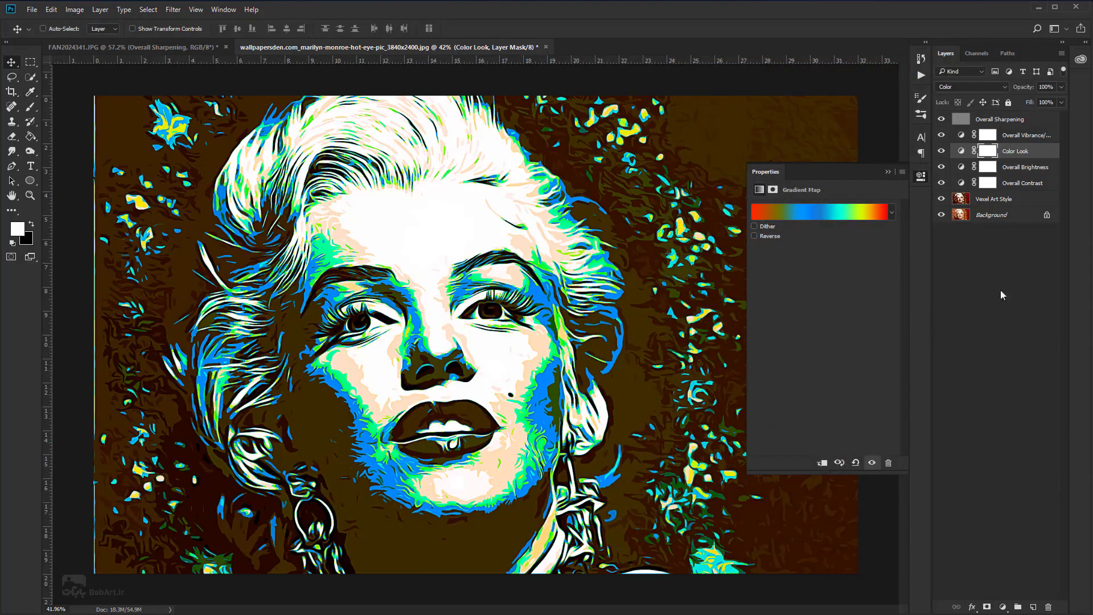
Add Selective Color above Overall Sharpening with Neutrals Cyan -24, Magenta +6, Yellow +33
left_click(1021, 122)
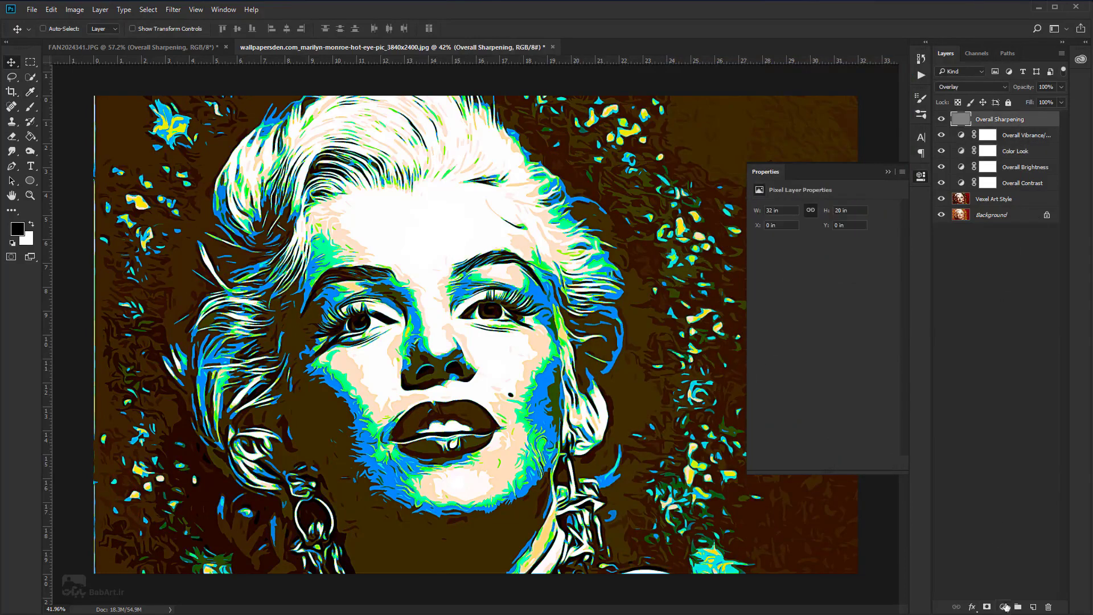
left_click(1004, 607)
left_click(1036, 595)
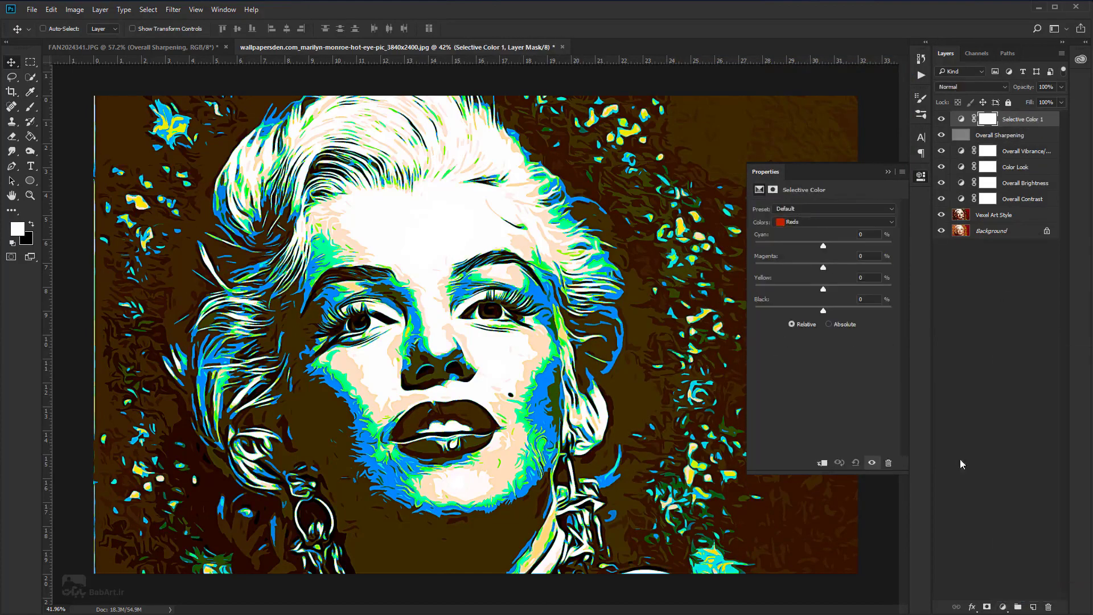
left_click(800, 225)
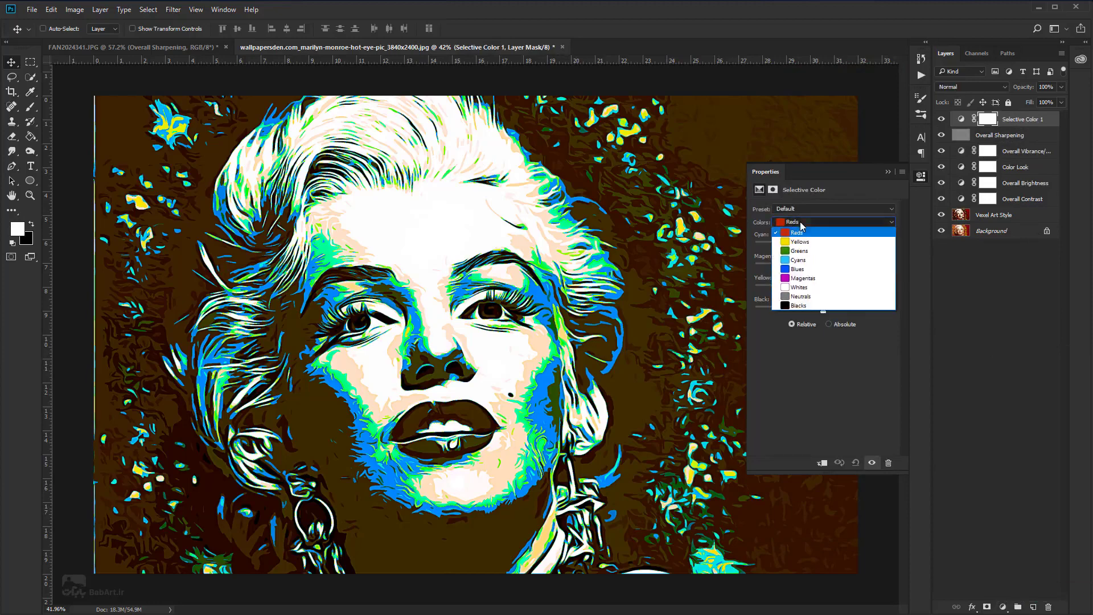
left_click(802, 301)
mouse_move(823, 246)
left_mouse_down()
mouse_move(790, 248)
mouse_move(806, 249)
mouse_move(788, 267)
mouse_move(830, 266)
mouse_move(782, 290)
left_mouse_up()
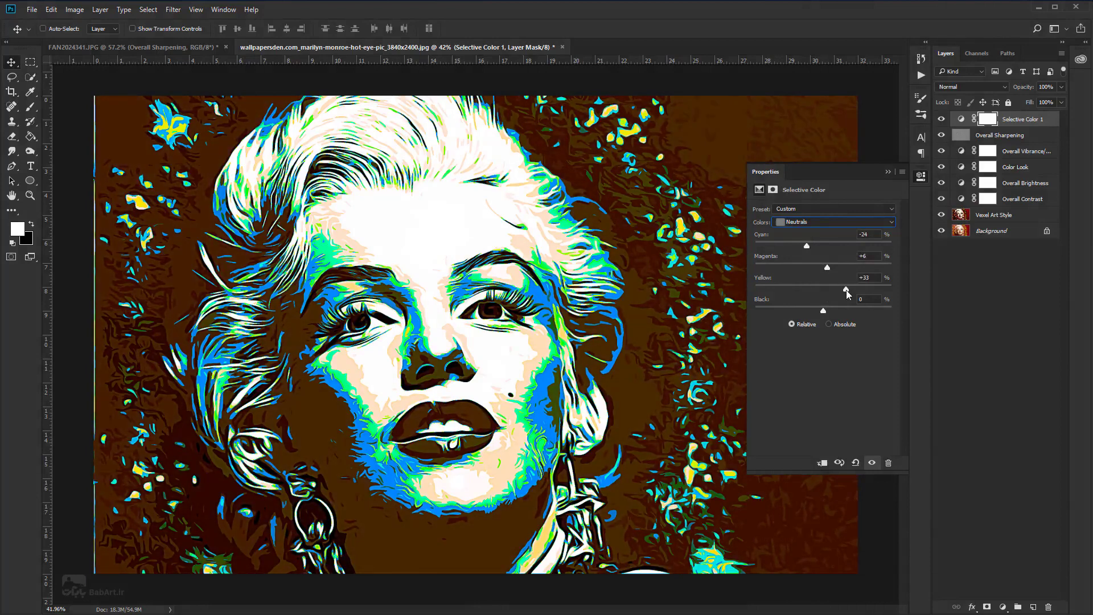
mouse_move(823, 310)
left_mouse_down()
mouse_move(876, 308)
mouse_move(757, 309)
mouse_move(850, 308)
left_mouse_up()
Set the Selective Color Blacks to Cyan -34, Magenta -10, Yellow +25, Black +2
left_click(837, 222)
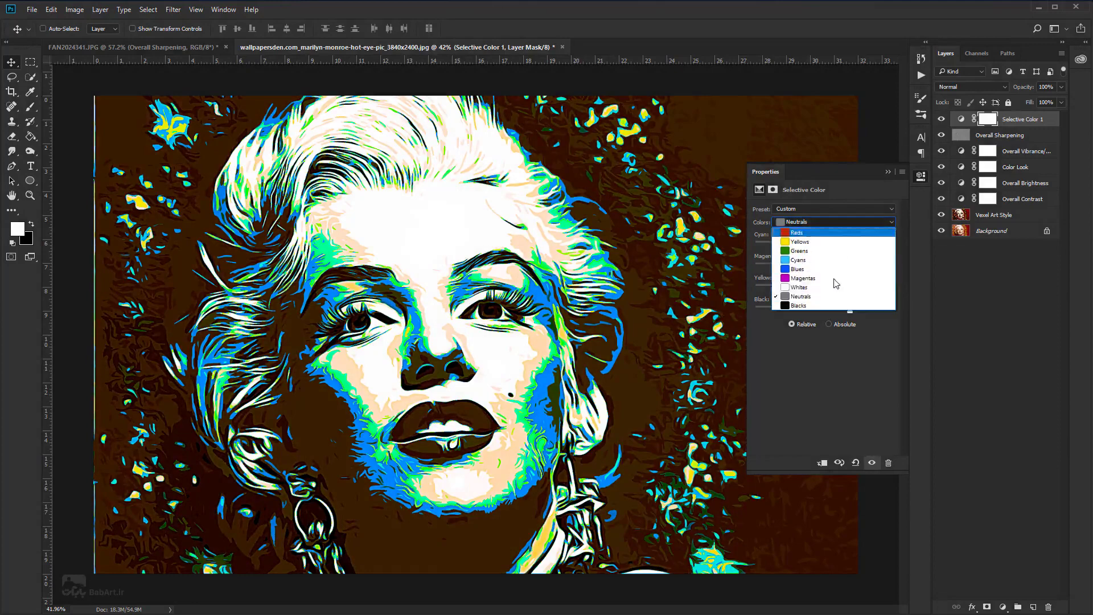
left_click(843, 307)
mouse_move(823, 310)
left_mouse_down()
mouse_move(795, 288)
mouse_move(841, 288)
mouse_move(783, 267)
mouse_move(817, 267)
mouse_move(819, 245)
left_mouse_up()
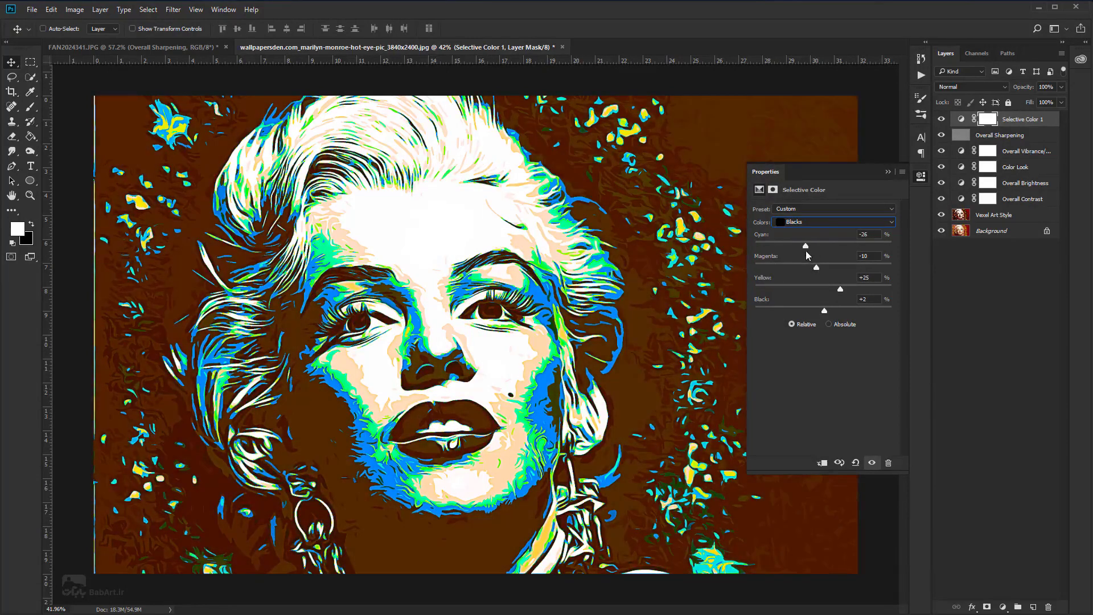
mouse_move(797, 251)
left_mouse_down()
mouse_move(788, 252)
mouse_move(801, 249)
left_mouse_up()
left_click(1002, 608)
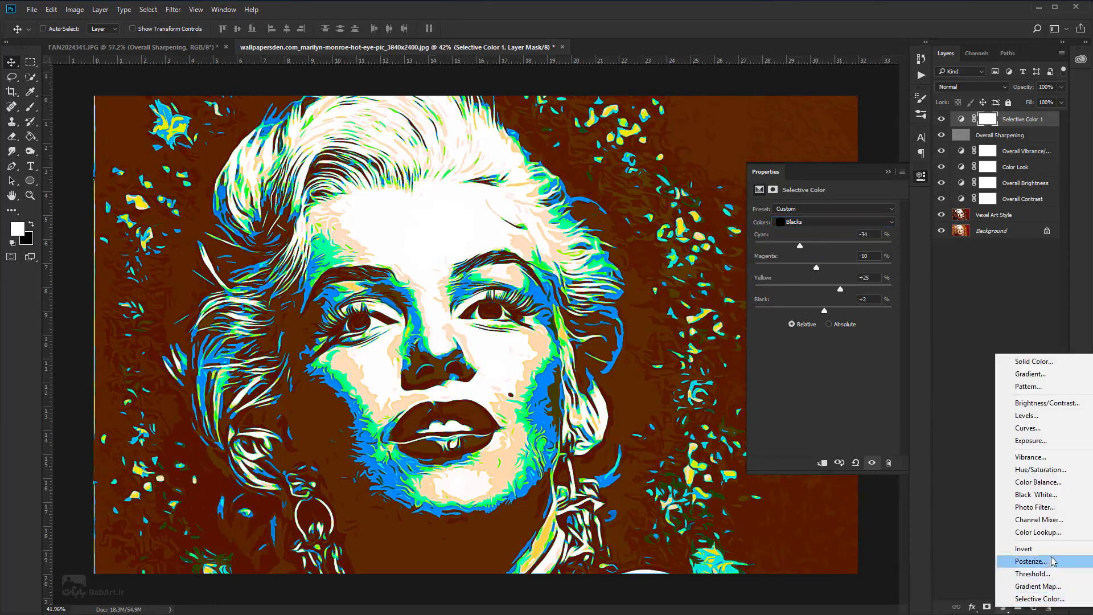
Add a Color Balance layer with Midtones +31, +15, +23, then collapse Properties
left_click(1051, 483)
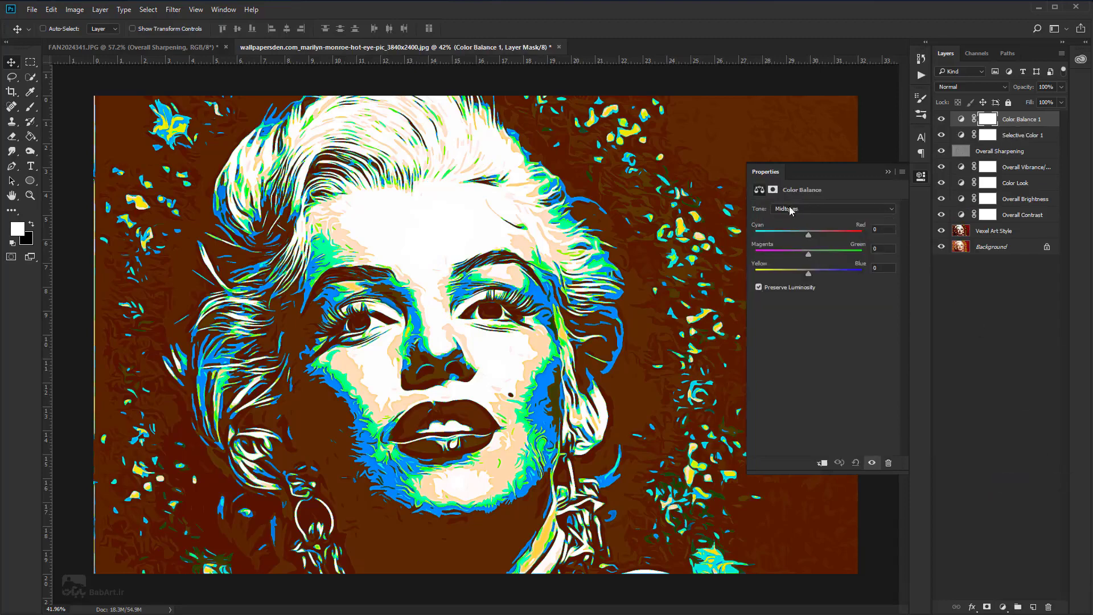
left_click_drag(805, 238, 827, 242)
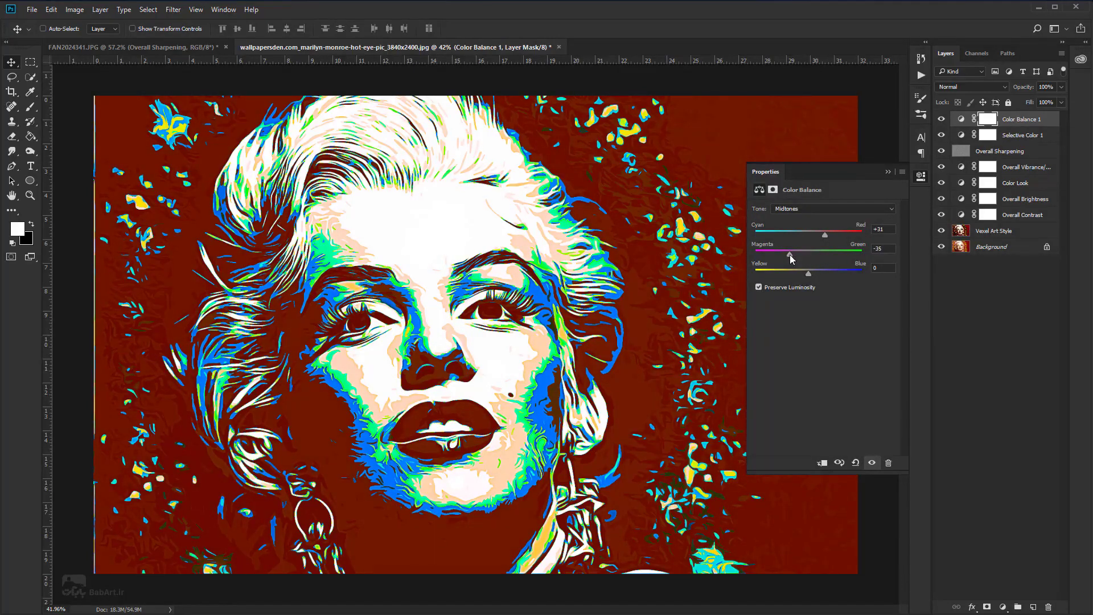
mouse_move(811, 254)
left_mouse_down()
mouse_move(829, 262)
mouse_move(786, 265)
mouse_move(820, 275)
left_mouse_up()
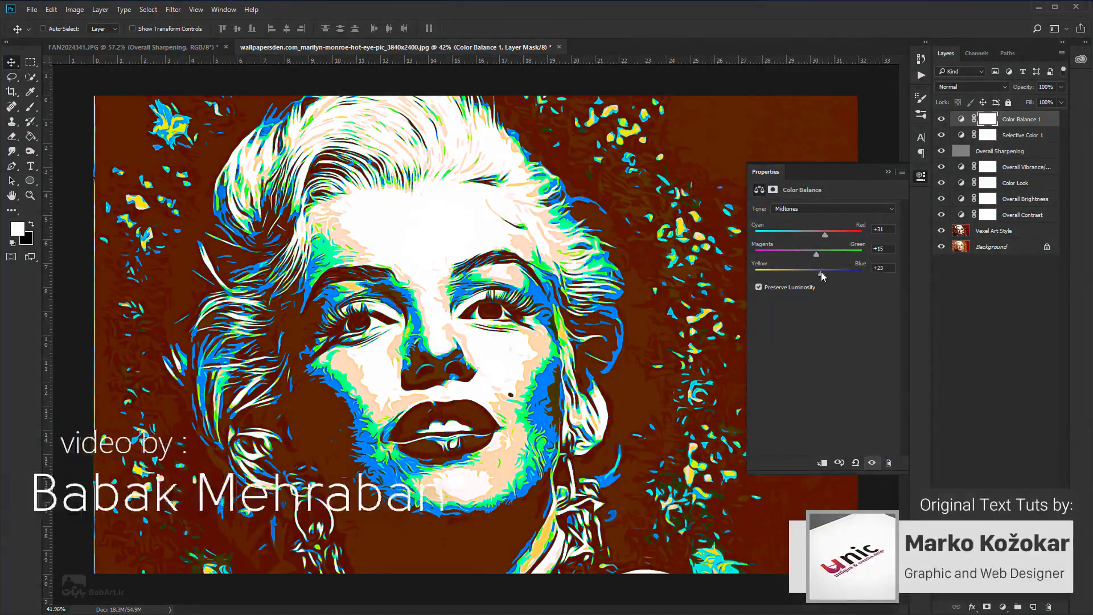
left_click(888, 172)
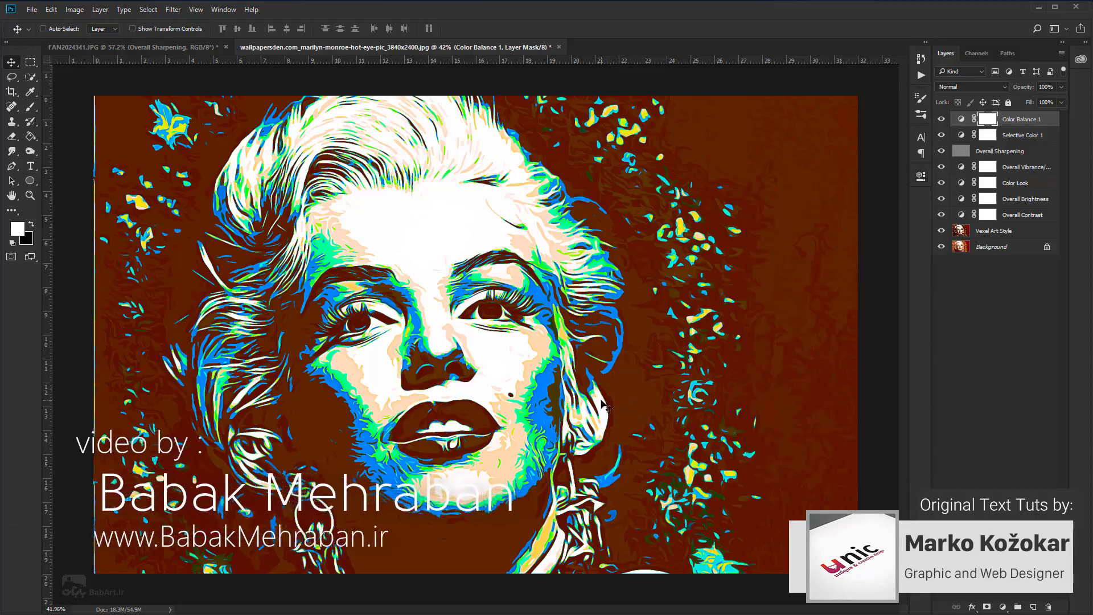